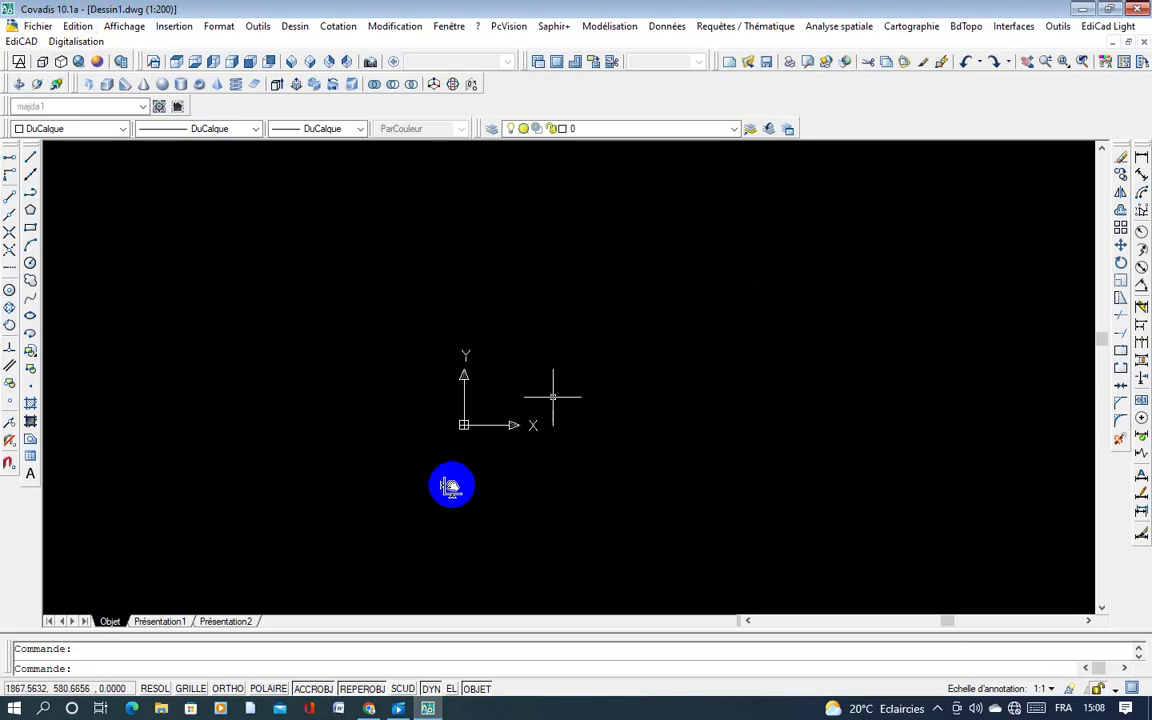
Step: Bring the blank Dessin1.dwg drawing window to the front
{"action": "left_click", "coordinate": [446, 437]}
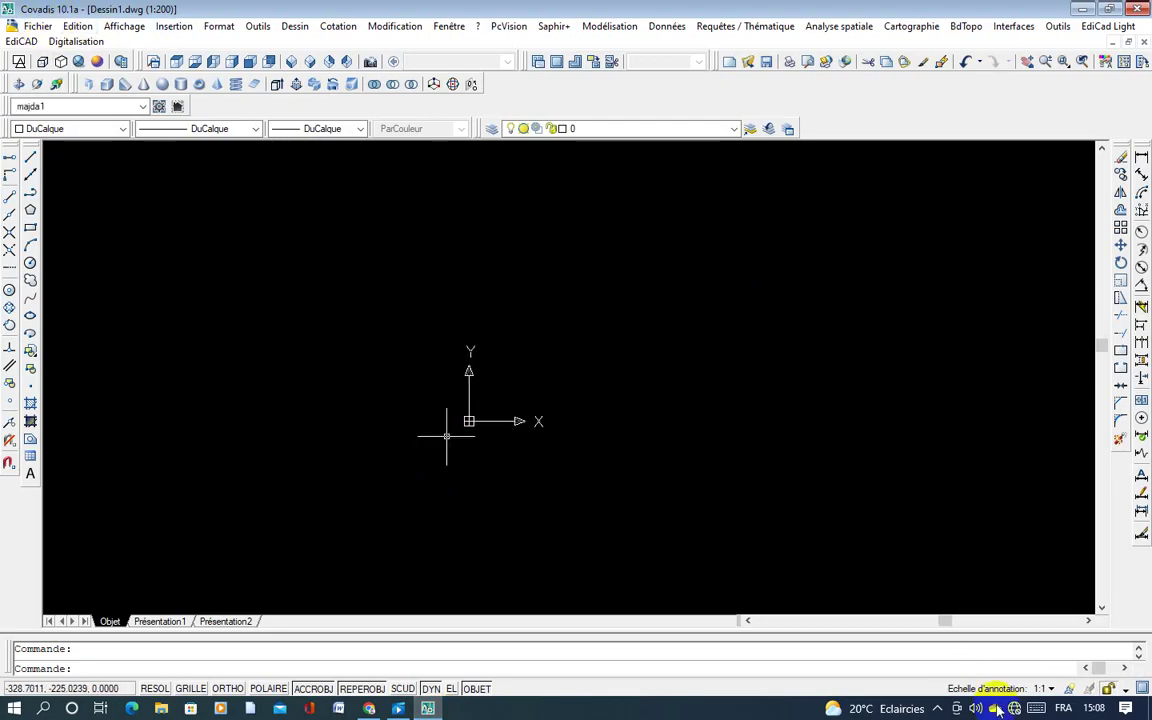
{"action": "left_click", "coordinate": [940, 709]}
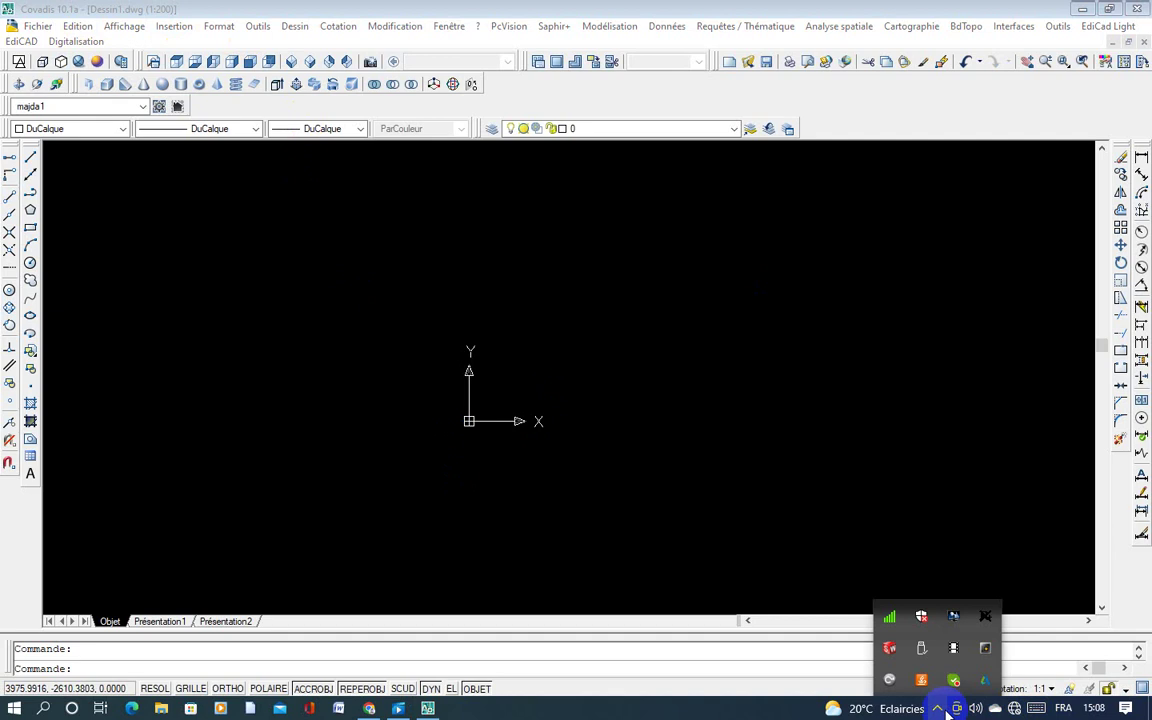
{"action": "left_click", "coordinate": [634, 290]}
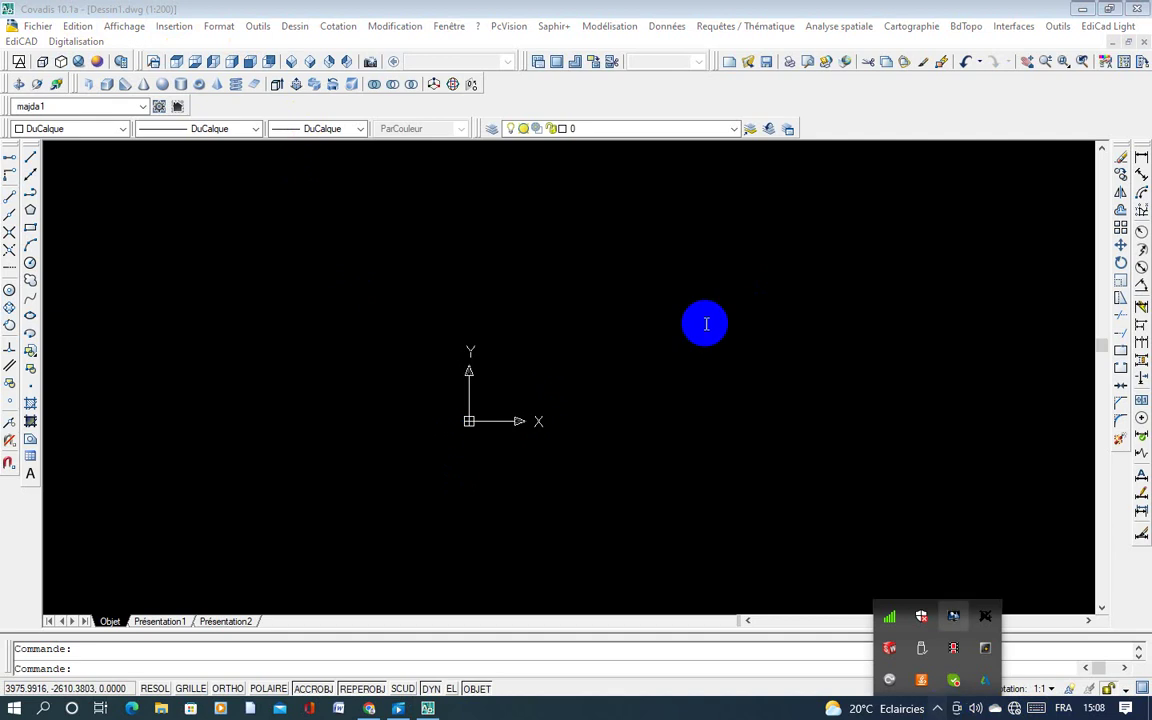
Step: In Drawing Units, set angles to Degrés décimaux and insertion units to Centimètres
{"action": "left_click", "coordinate": [210, 30]}
{"action": "left_click", "coordinate": [249, 280]}
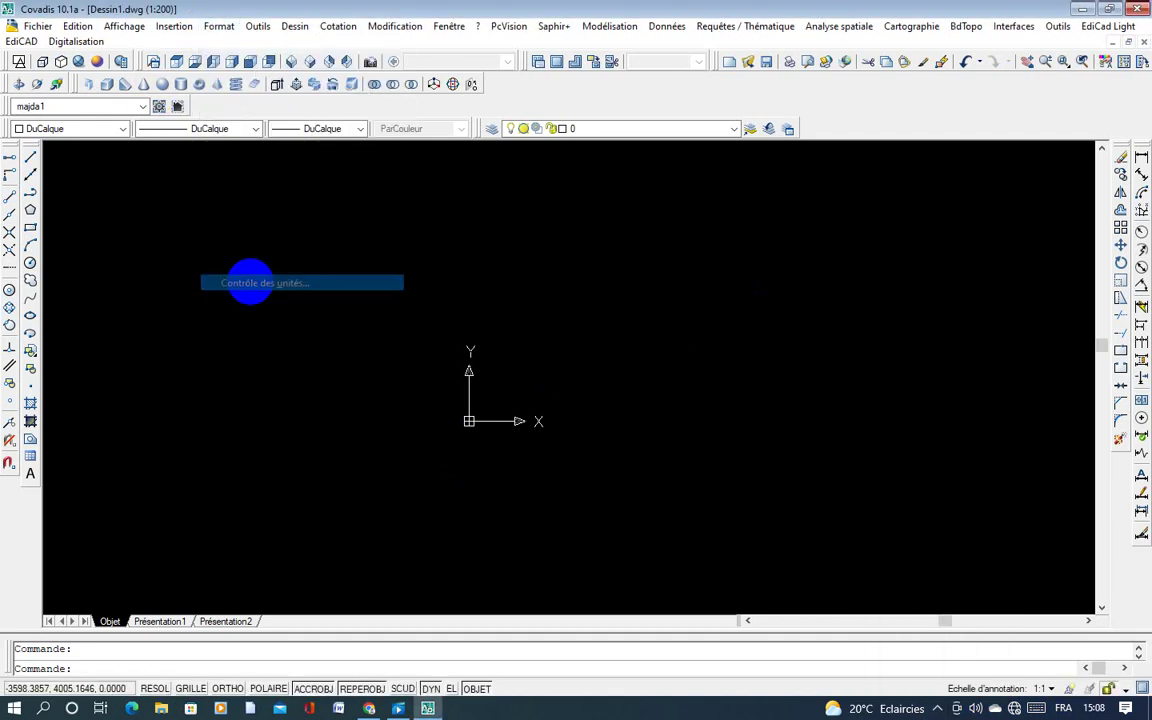
{"action": "left_click", "coordinate": [600, 243]}
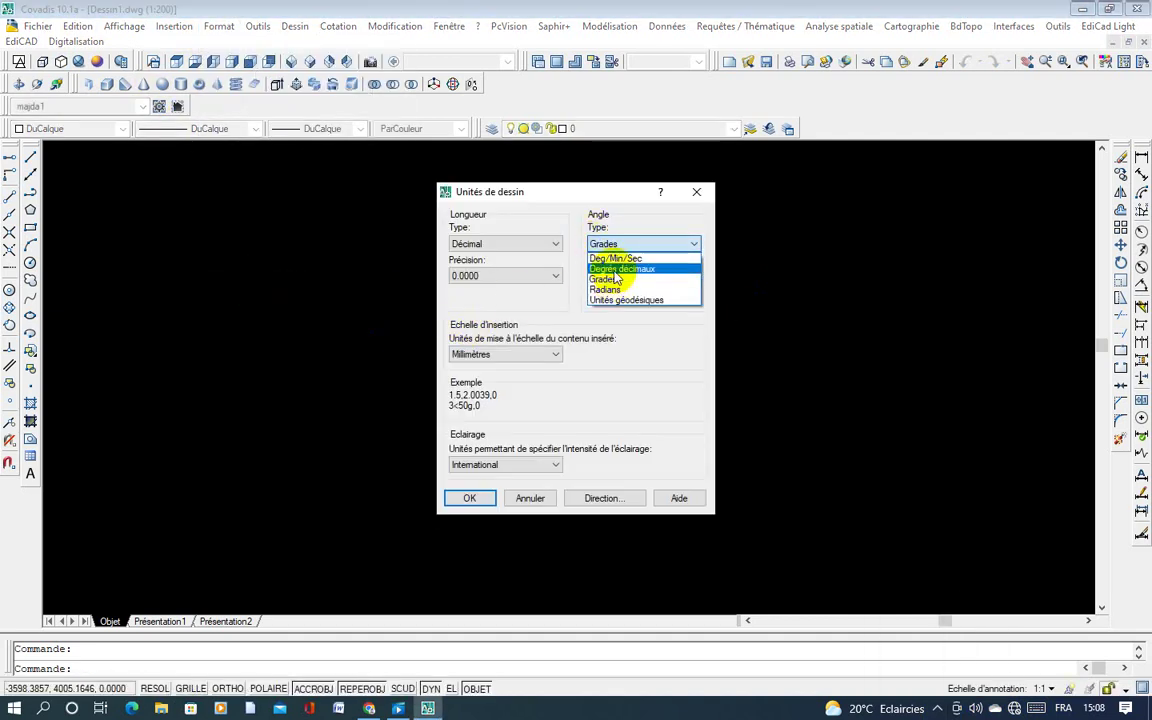
{"action": "left_click", "coordinate": [606, 256]}
{"action": "left_click", "coordinate": [512, 355]}
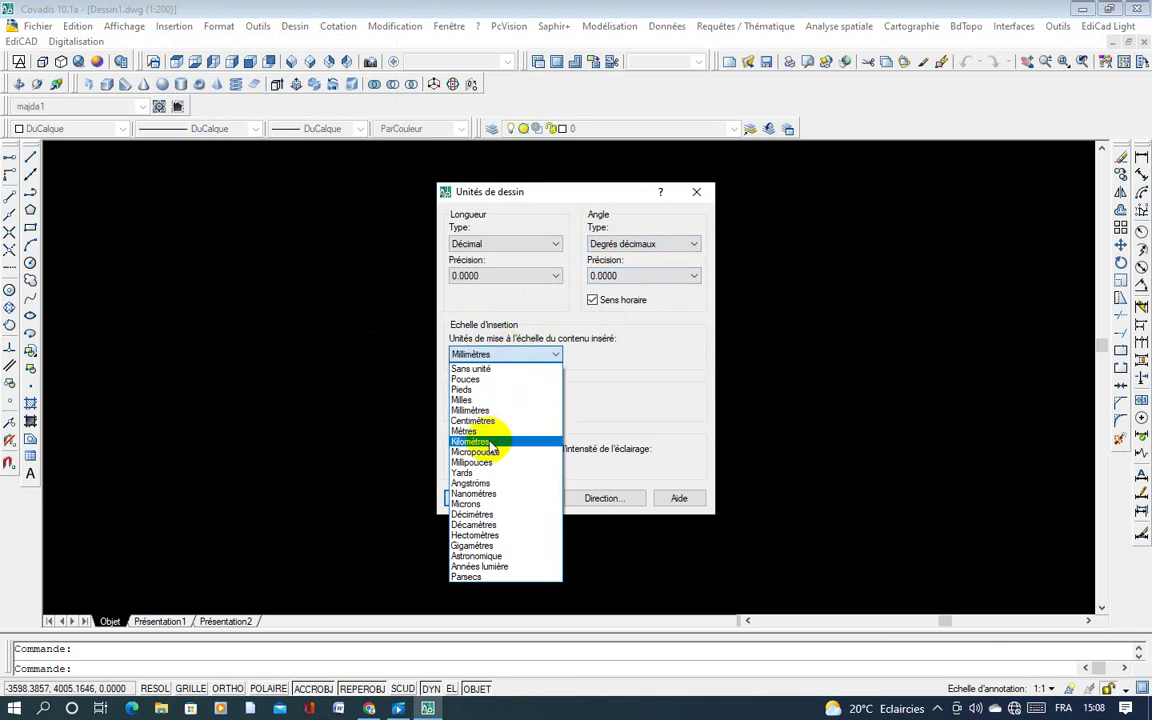
{"action": "left_click", "coordinate": [484, 422]}
{"action": "left_click", "coordinate": [465, 498]}
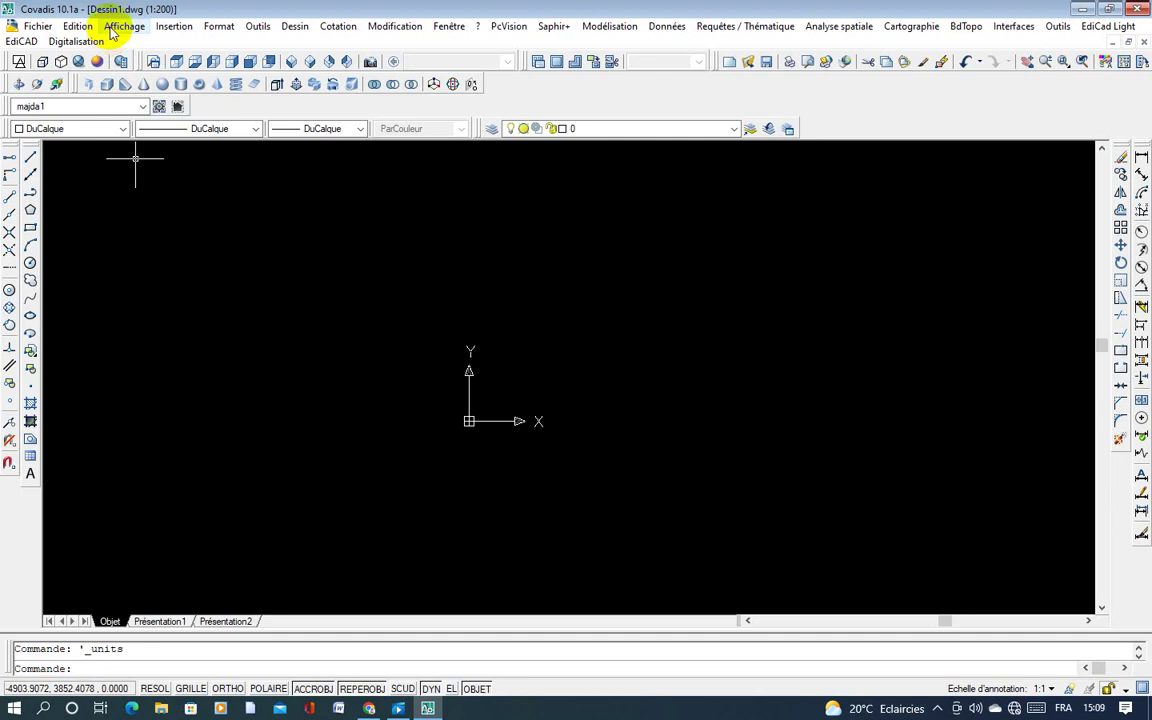
{"action": "left_click", "coordinate": [941, 709]}
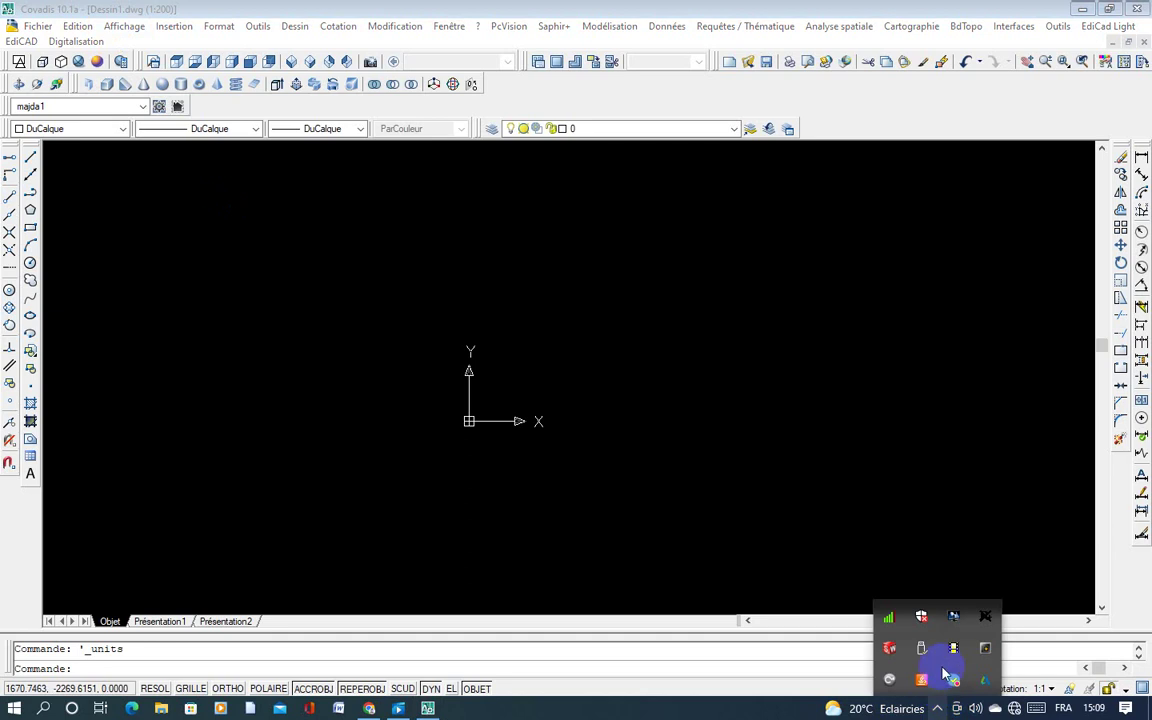
{"action": "left_click", "coordinate": [953, 651]}
{"action": "scroll", "coordinate": [485, 475], "scroll_direction": "up", "scroll_amount": 1}
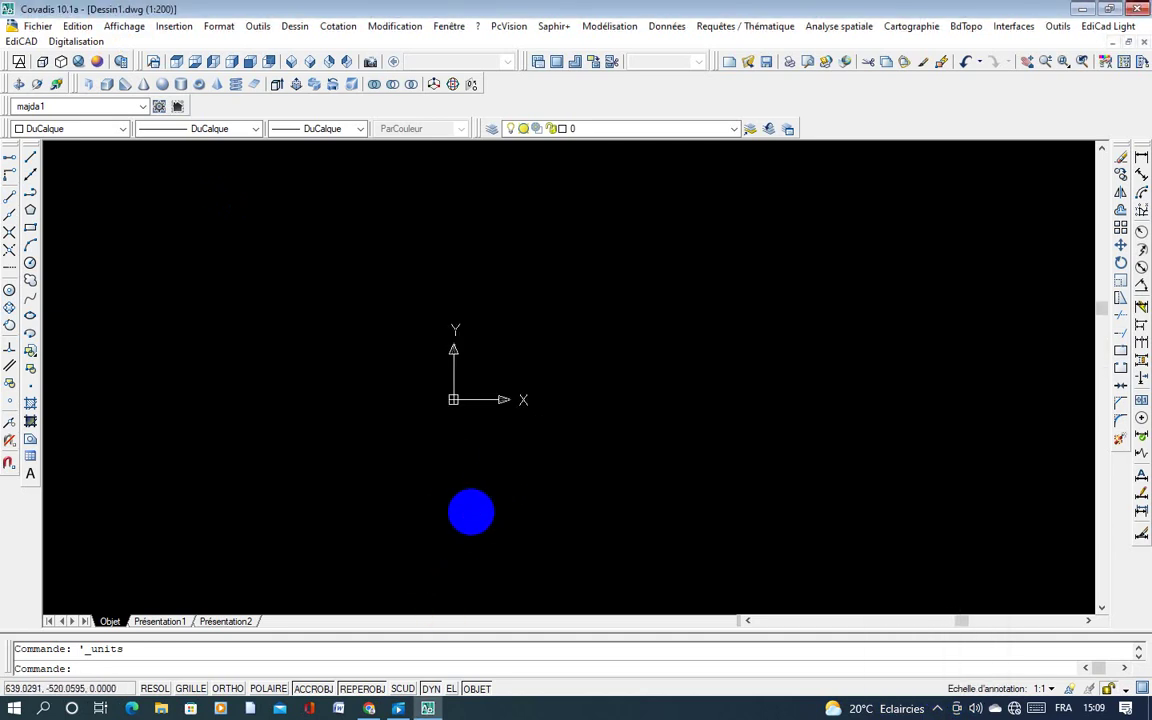
Step: Draw a 130-diameter circle to the right of the origin and recentre the view on it
{"action": "left_click", "coordinate": [30, 262]}
{"action": "left_click", "coordinate": [602, 368]}
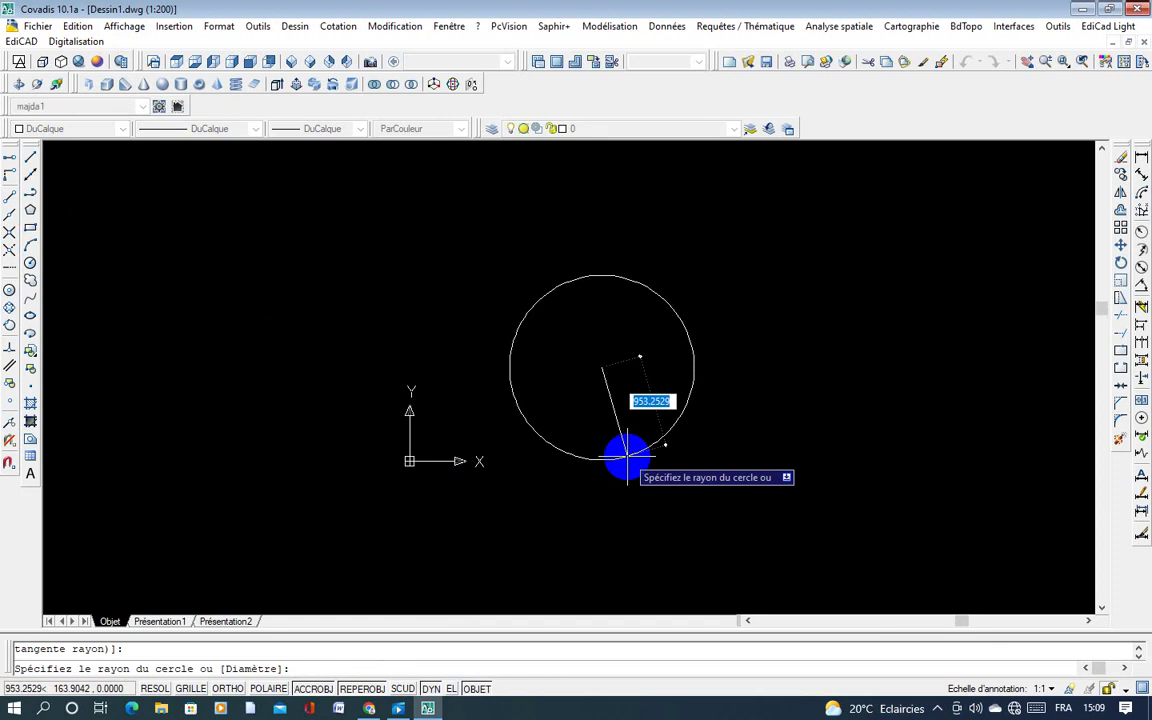
{"action": "type", "text": "d"}
{"action": "key", "text": "Return"}
{"action": "type", "text": "130"}
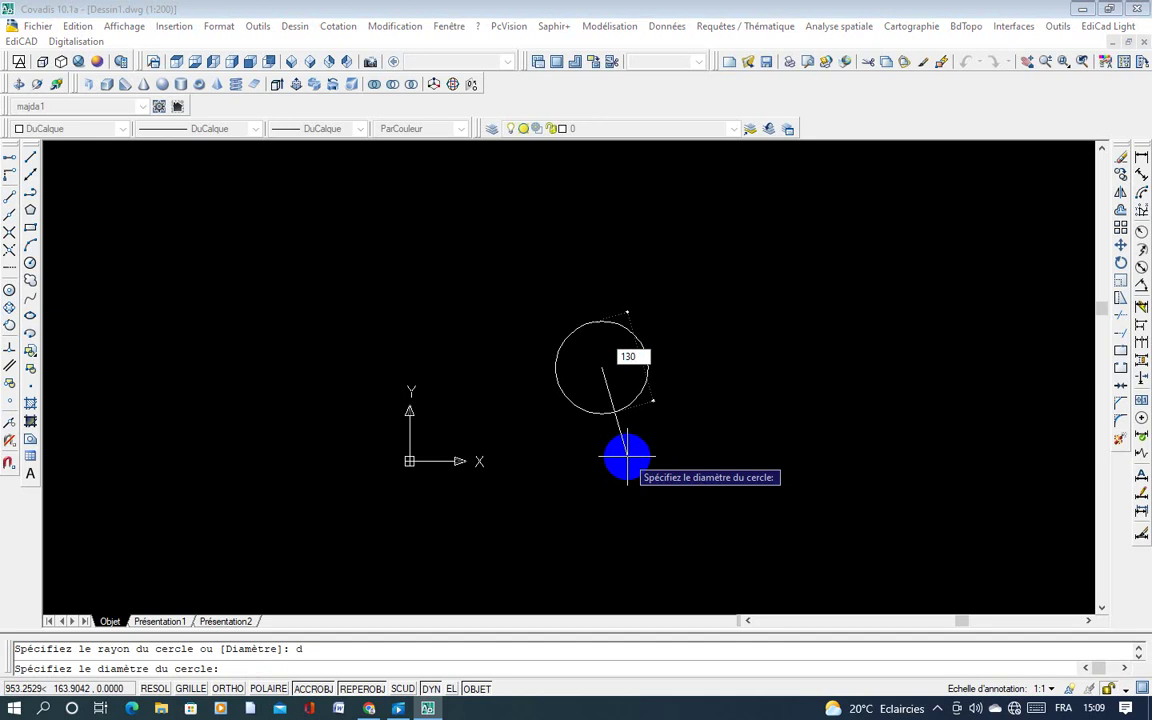
{"action": "key", "text": "Return"}
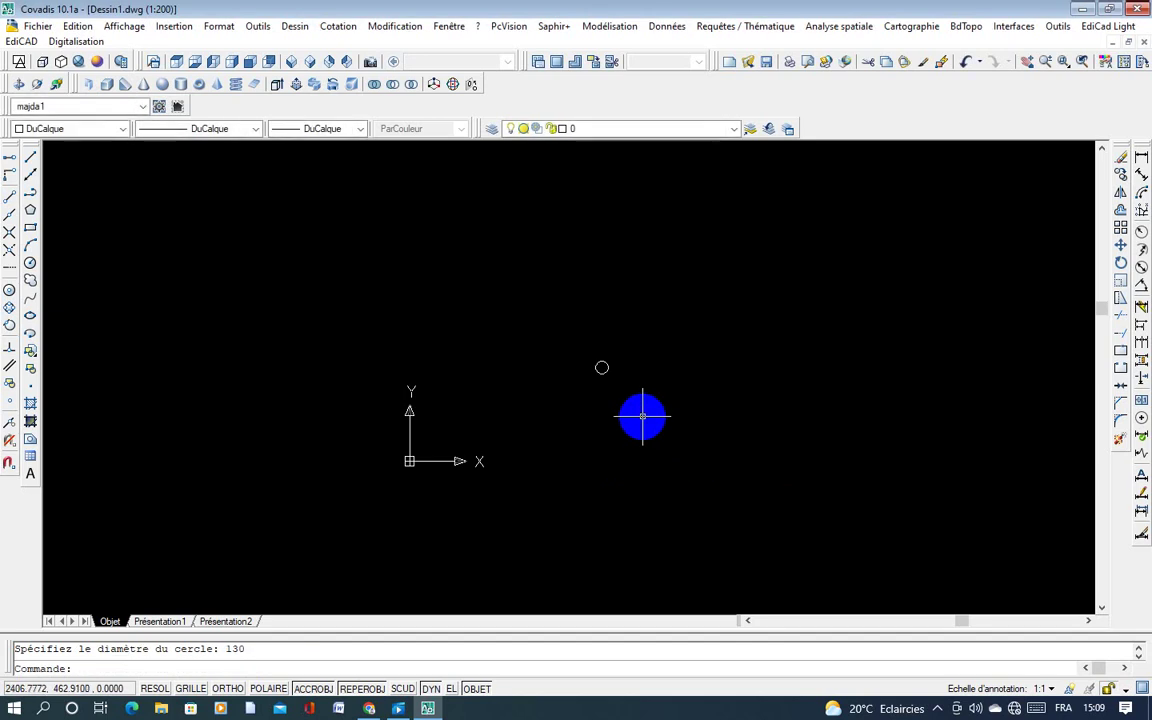
{"action": "middle_click", "coordinate": [642, 417]}
{"action": "middle_click_drag", "start_coordinate": [612, 347], "coordinate": [512, 290]}
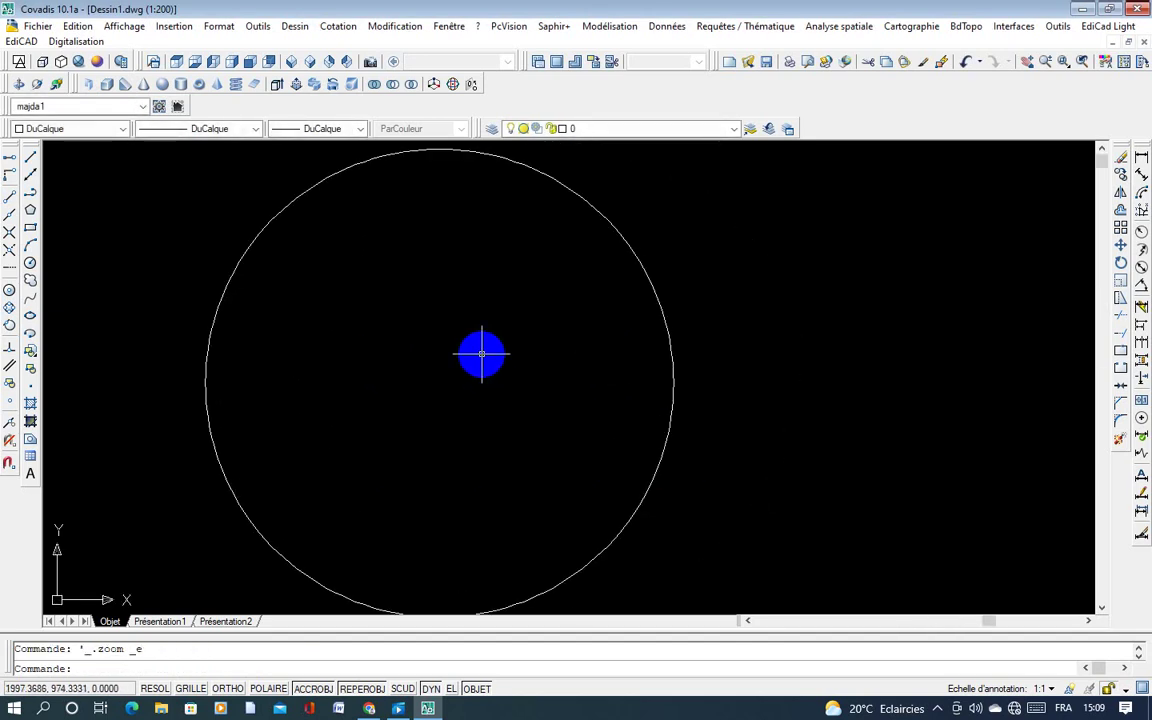
{"action": "scroll", "coordinate": [478, 360], "scroll_direction": "down", "scroll_amount": 4}
{"action": "middle_click_drag", "start_coordinate": [476, 366], "coordinate": [480, 341]}
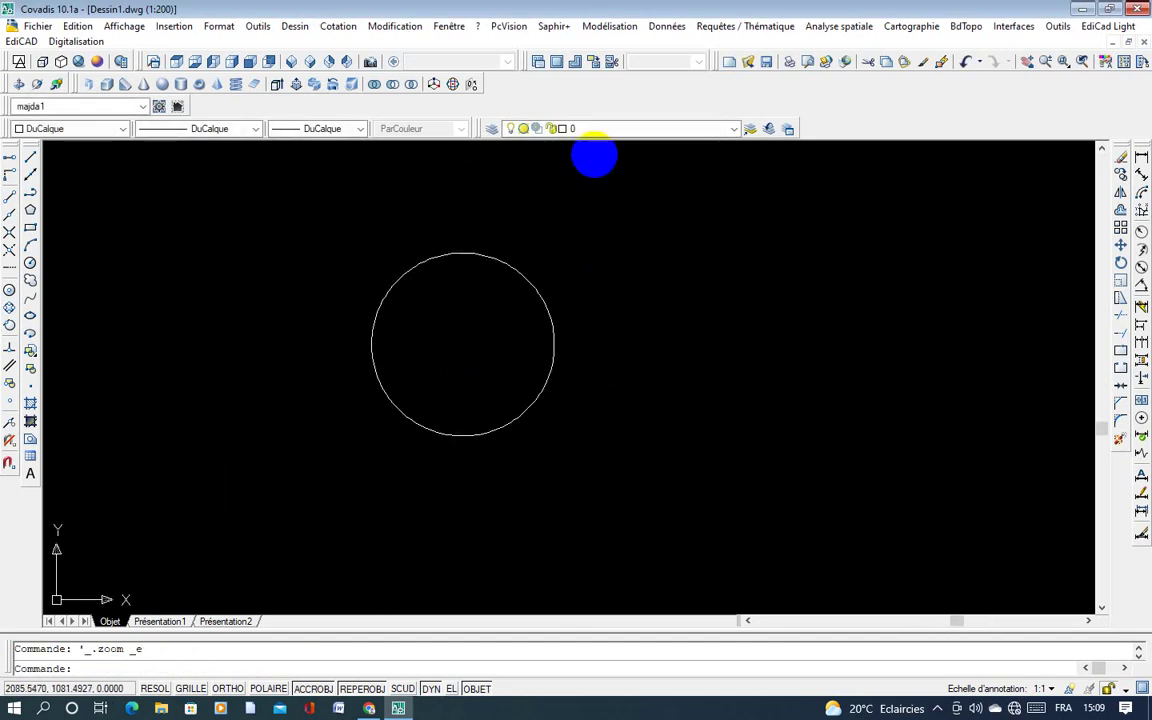
Step: Switch the colour to green and draw a concentric 92-diameter circle
{"action": "left_click", "coordinate": [110, 128]}
{"action": "left_click", "coordinate": [36, 196]}
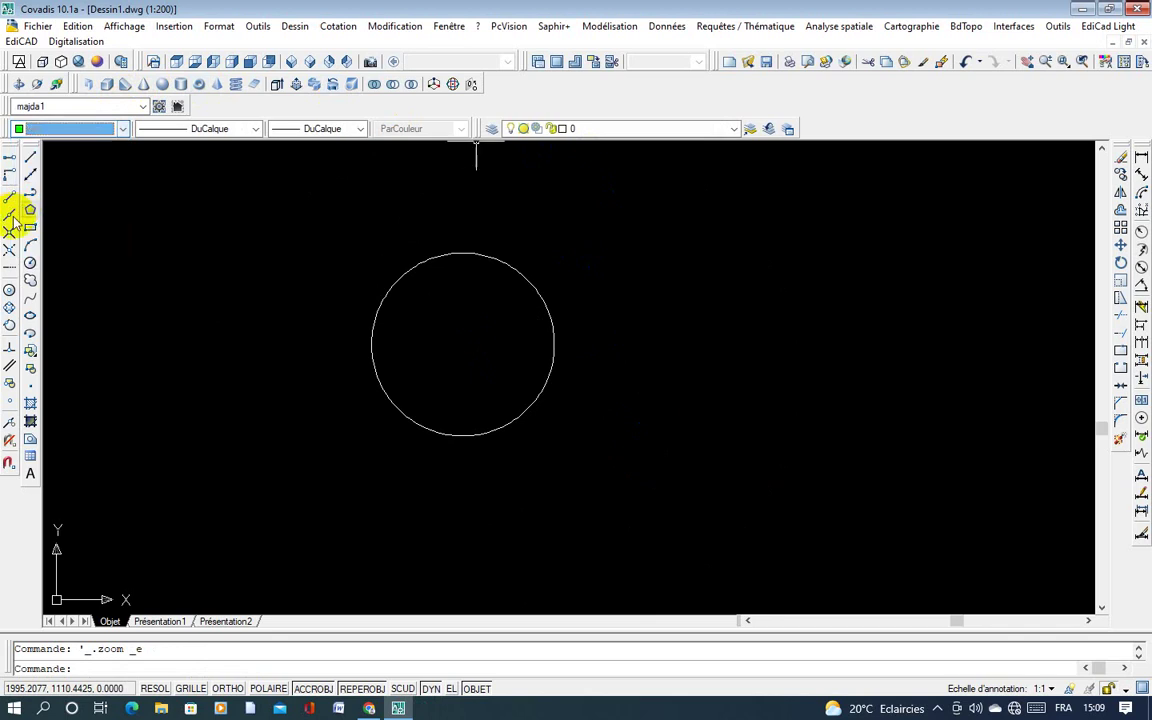
{"action": "left_click", "coordinate": [30, 263]}
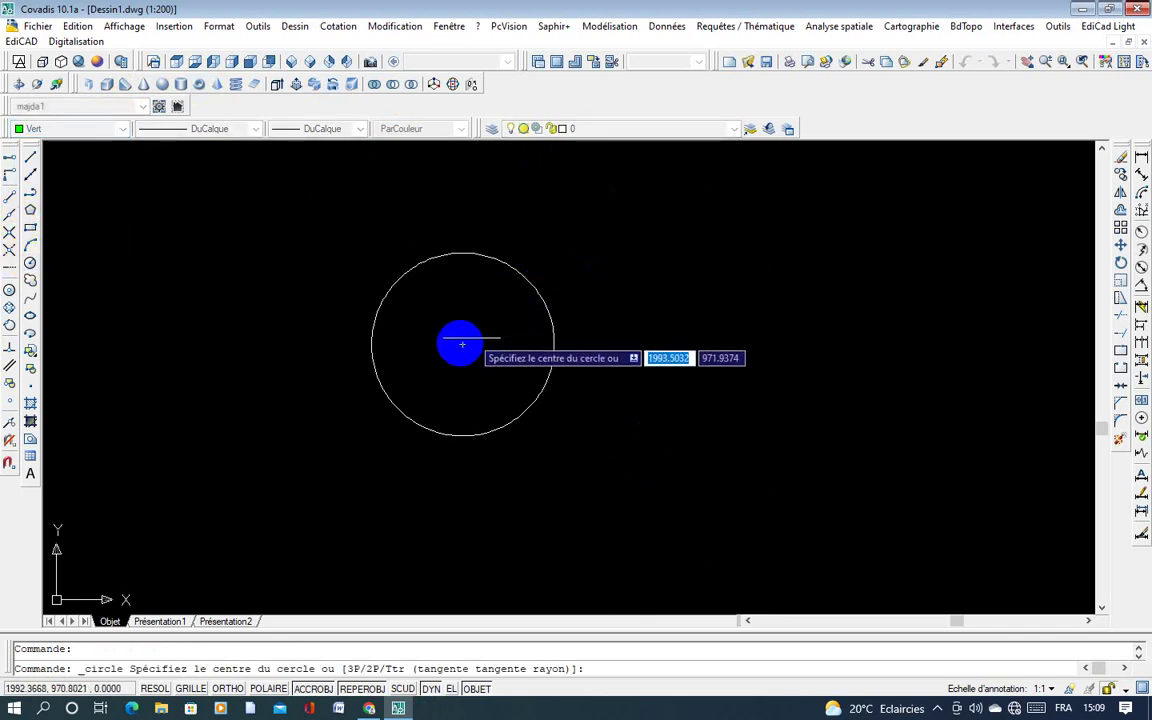
{"action": "left_click", "coordinate": [462, 344]}
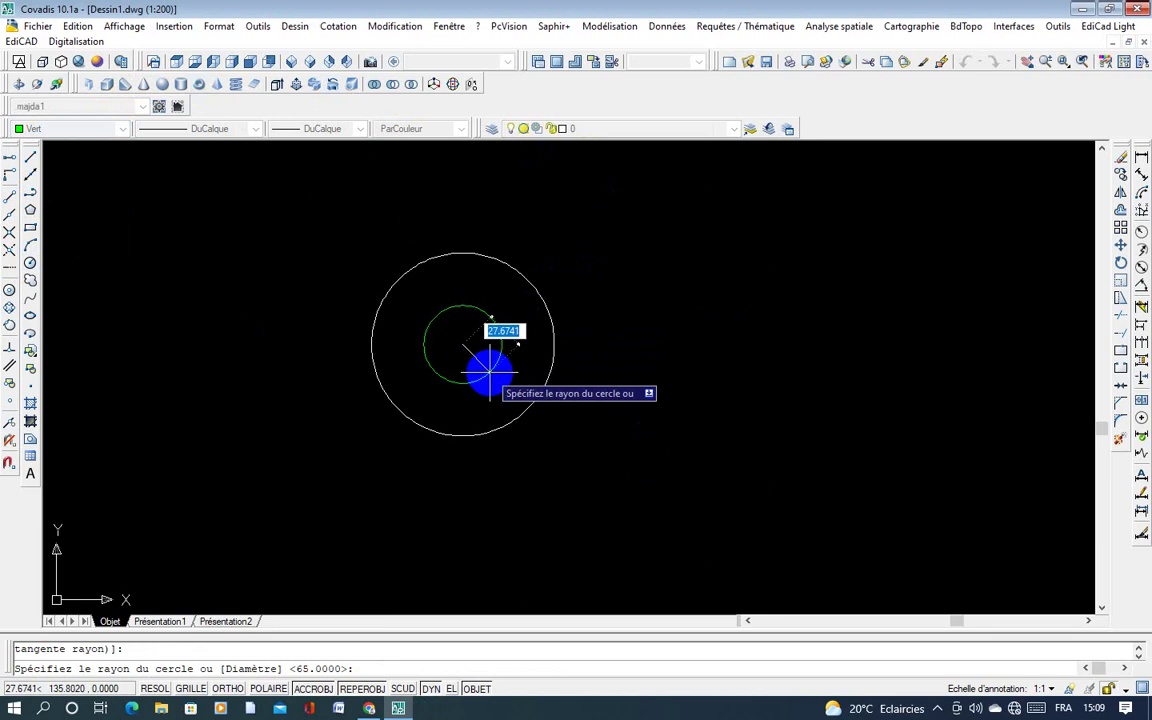
{"action": "type", "text": "d"}
{"action": "key", "text": "Return"}
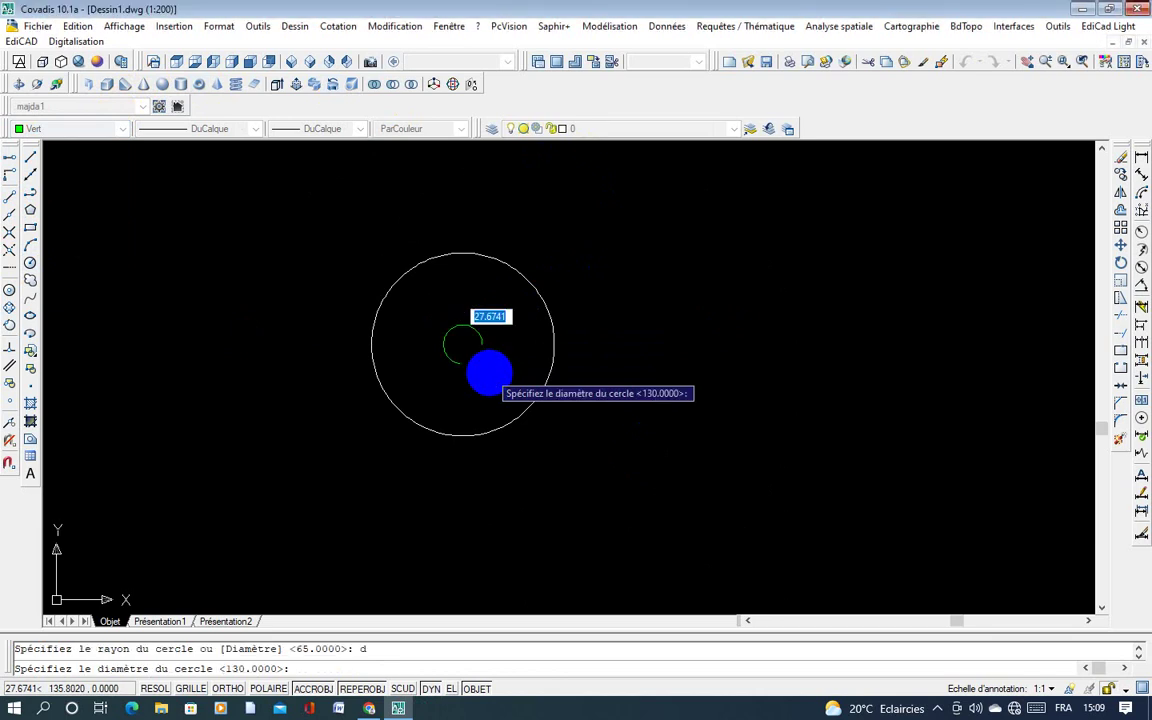
{"action": "type", "text": "92"}
{"action": "key", "text": "Return"}
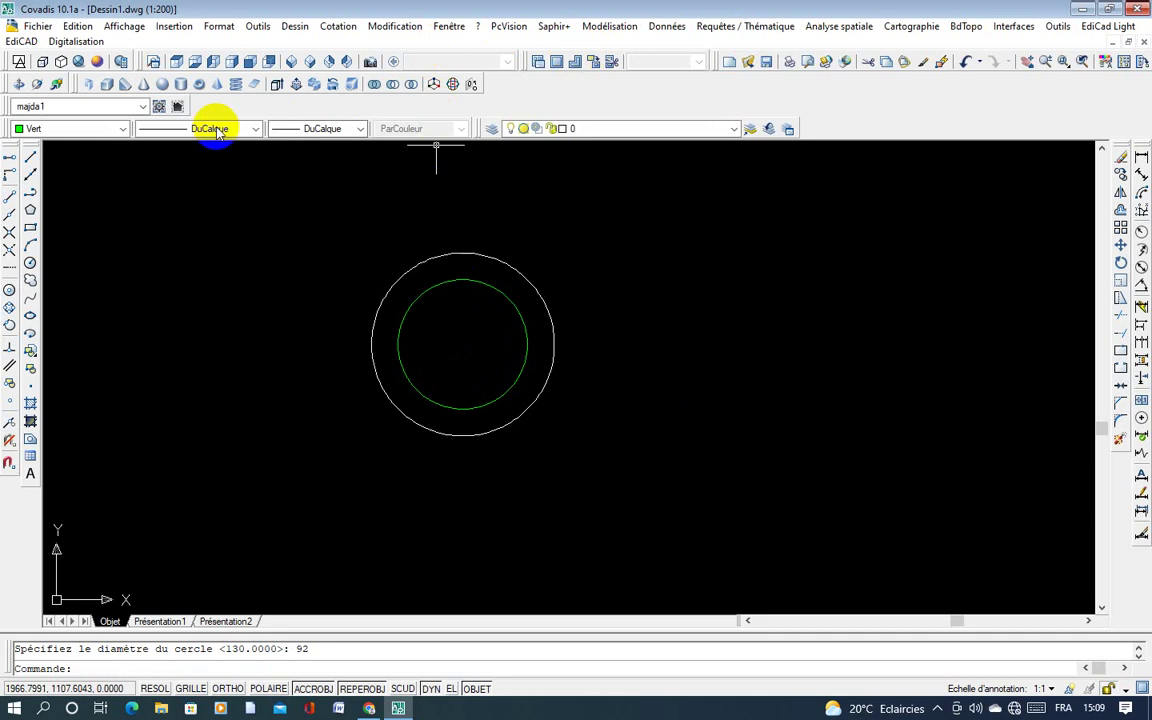
{"action": "left_click", "coordinate": [76, 131]}
Step: Reset the colour to DuCalque and draw a radius-20 circle at the flange centre
{"action": "left_click", "coordinate": [40, 142]}
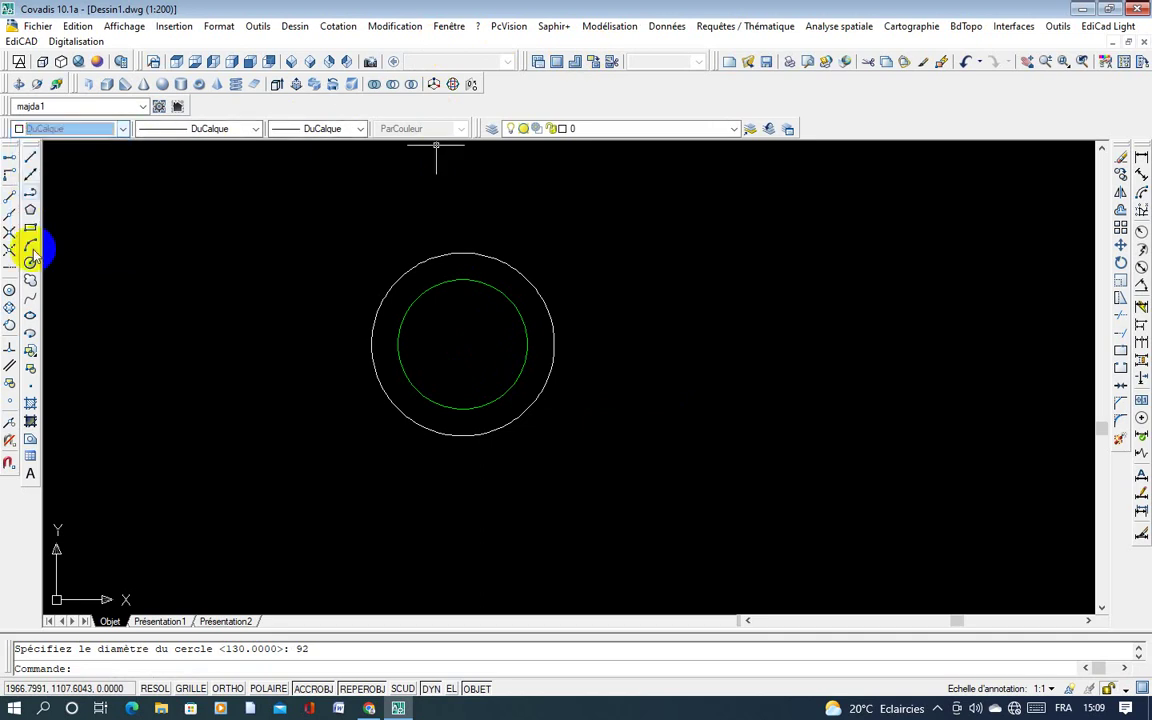
{"action": "left_click", "coordinate": [30, 263]}
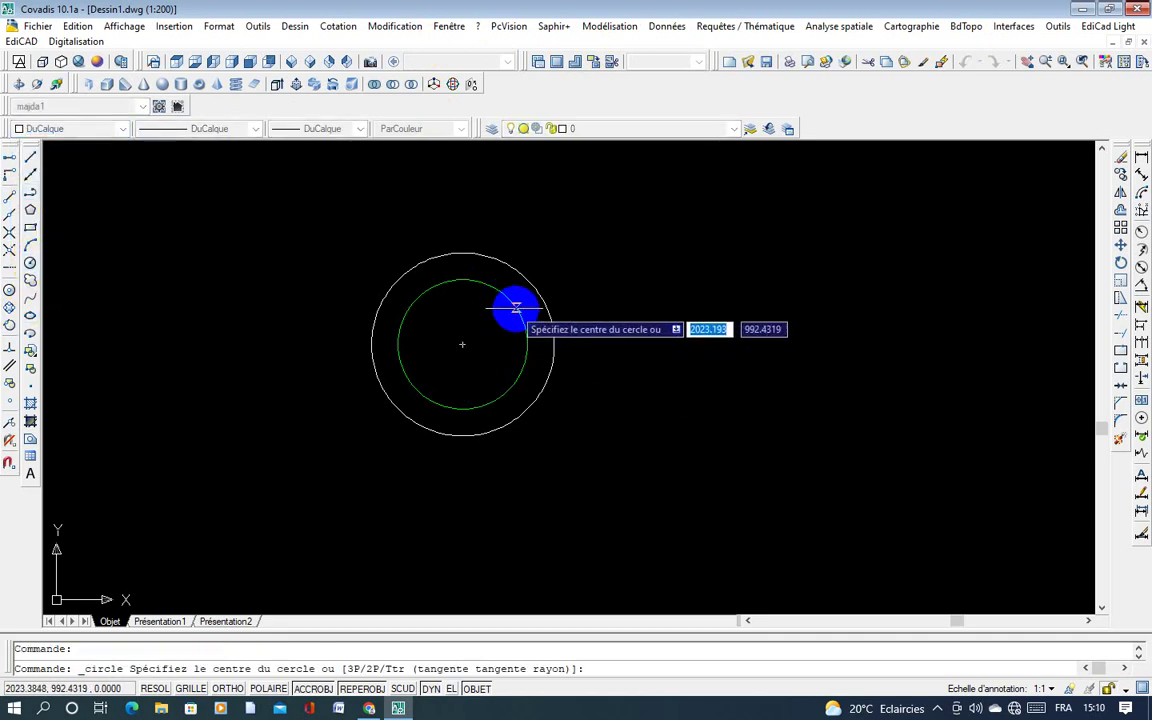
{"action": "left_click", "coordinate": [461, 345]}
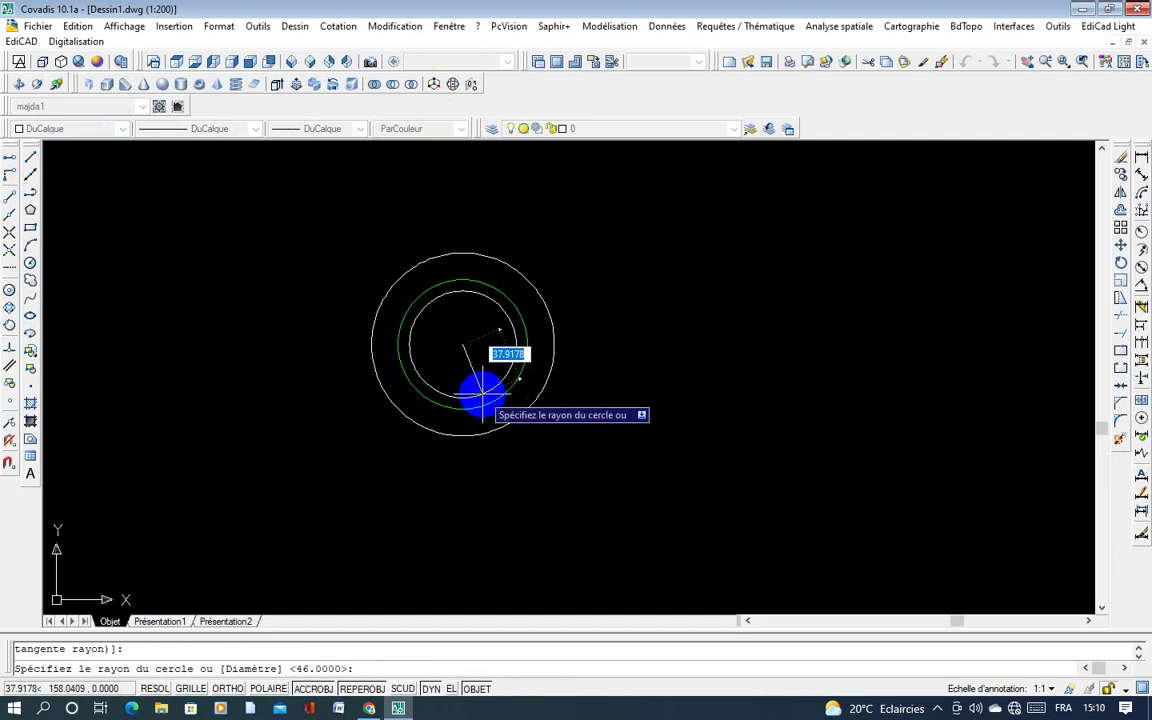
{"action": "type", "text": "20"}
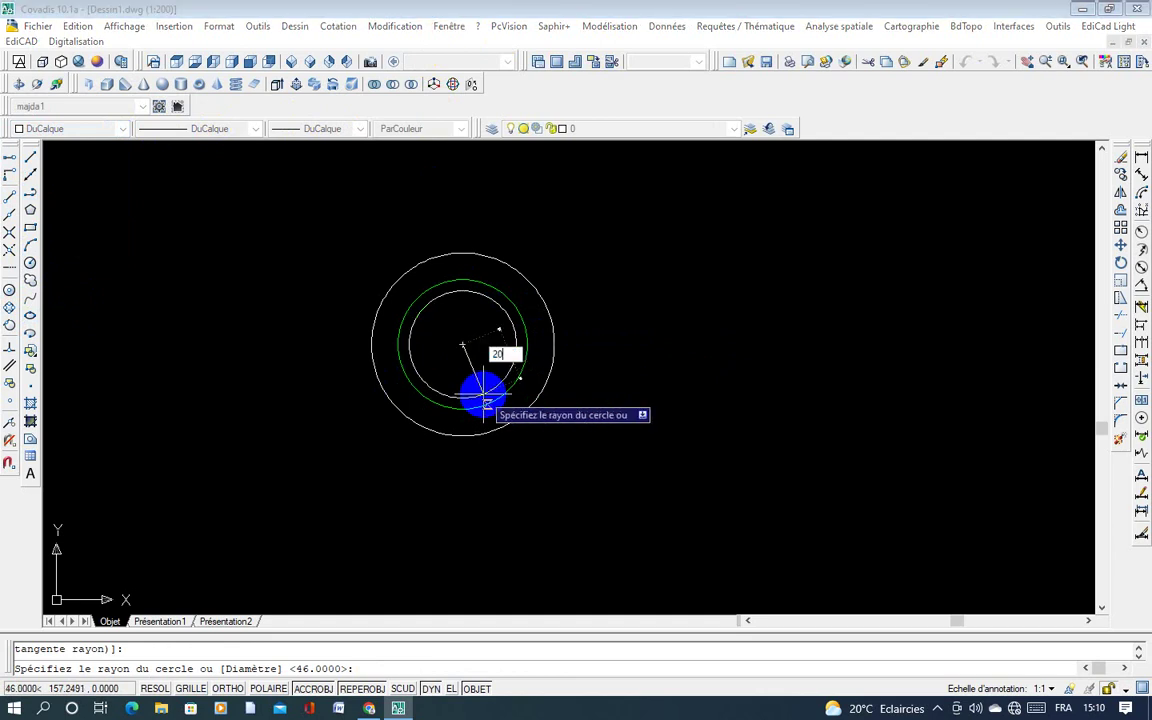
{"action": "key", "text": "Return"}
{"action": "middle_click_drag", "start_coordinate": [466, 406], "coordinate": [460, 408]}
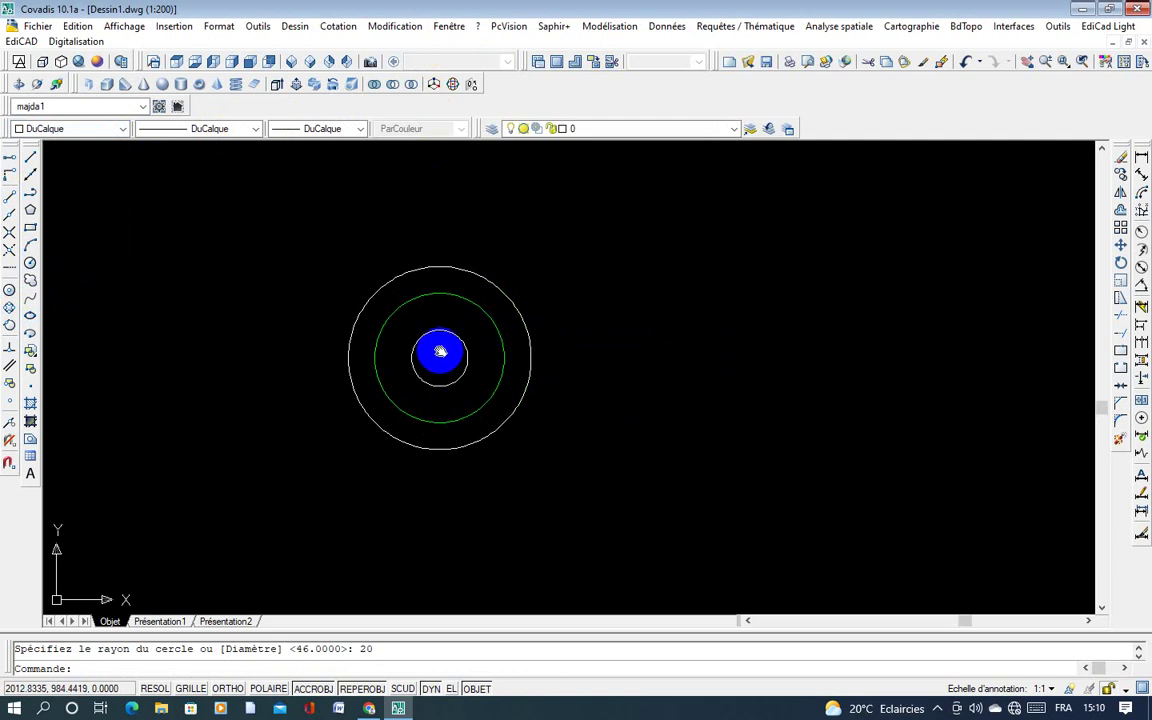
{"action": "middle_click_drag", "start_coordinate": [440, 352], "coordinate": [375, 387]}
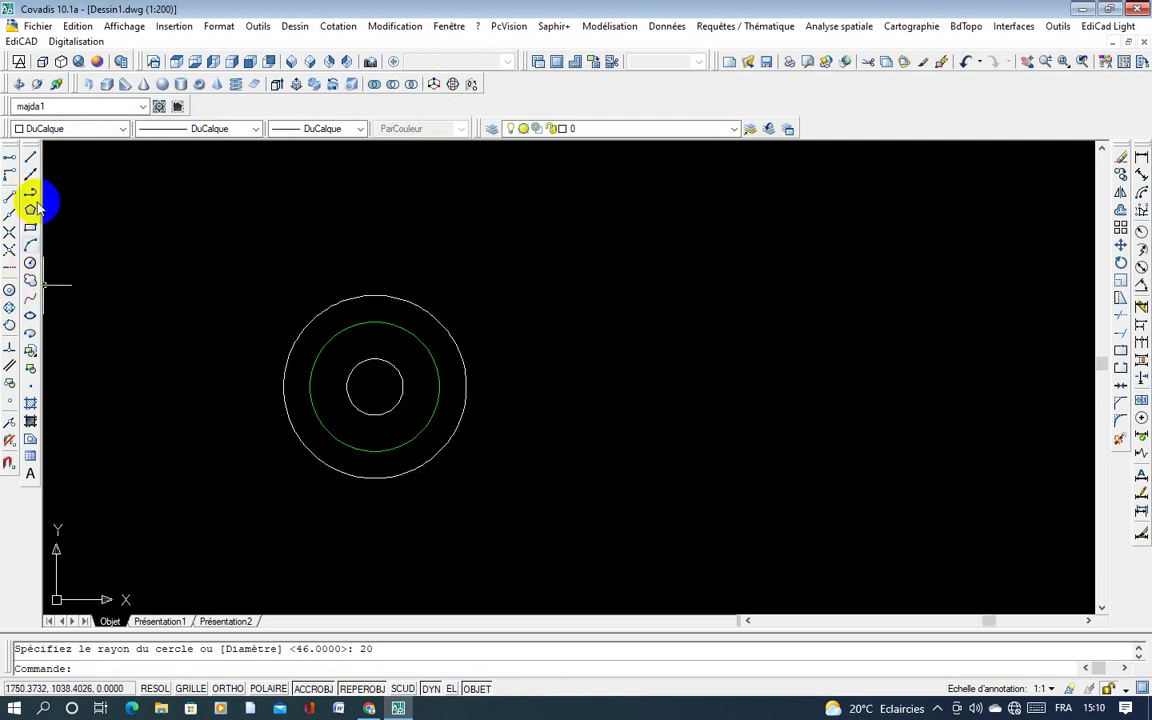
Step: Draw a vertical line from the centre up to the top of the outer circle
{"action": "left_click", "coordinate": [30, 157]}
{"action": "left_click", "coordinate": [374, 386]}
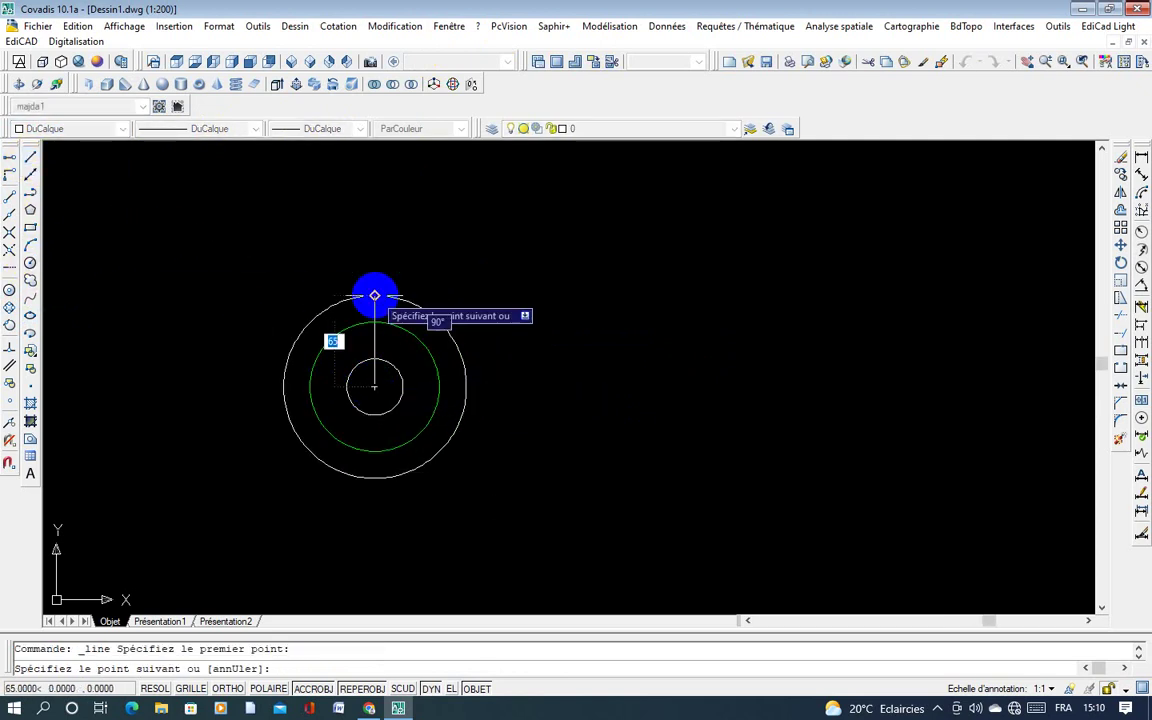
{"action": "left_click", "coordinate": [375, 295]}
{"action": "key", "text": "Return"}
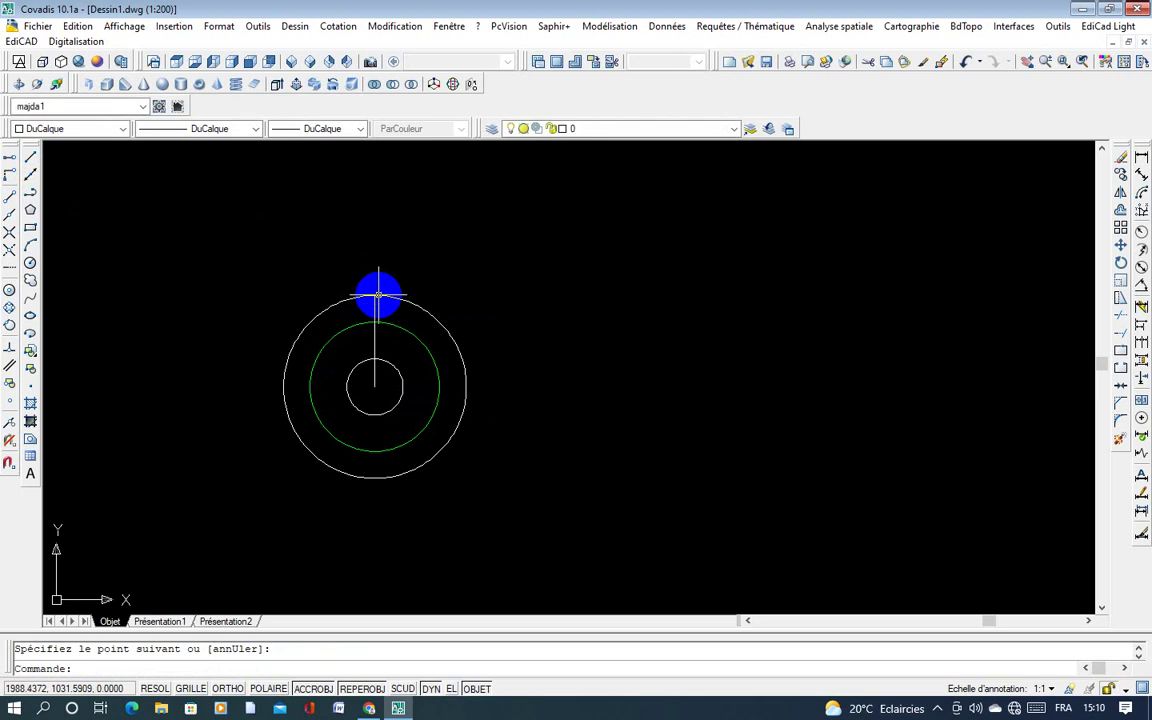
Step: Draw concentric radius-18 and radius-15 circles at the line's top end
{"action": "left_click", "coordinate": [30, 262]}
{"action": "left_click", "coordinate": [377, 294]}
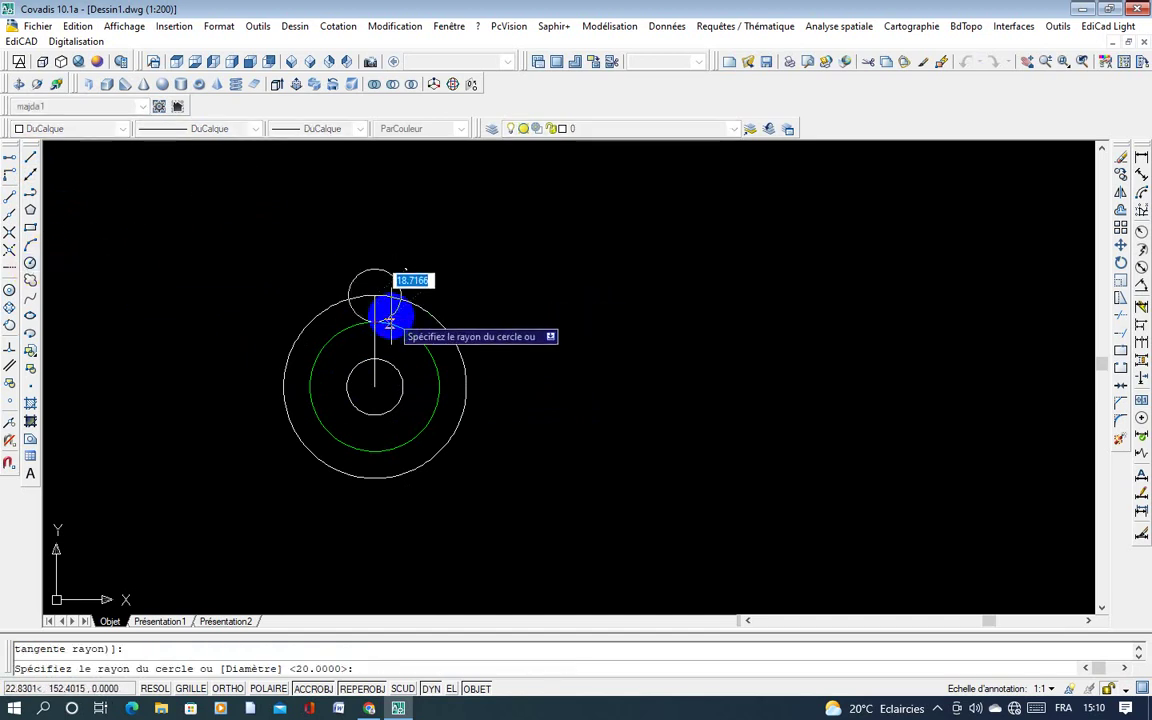
{"action": "type", "text": "18"}
{"action": "key", "text": "Return"}
{"action": "key", "text": "Return"}
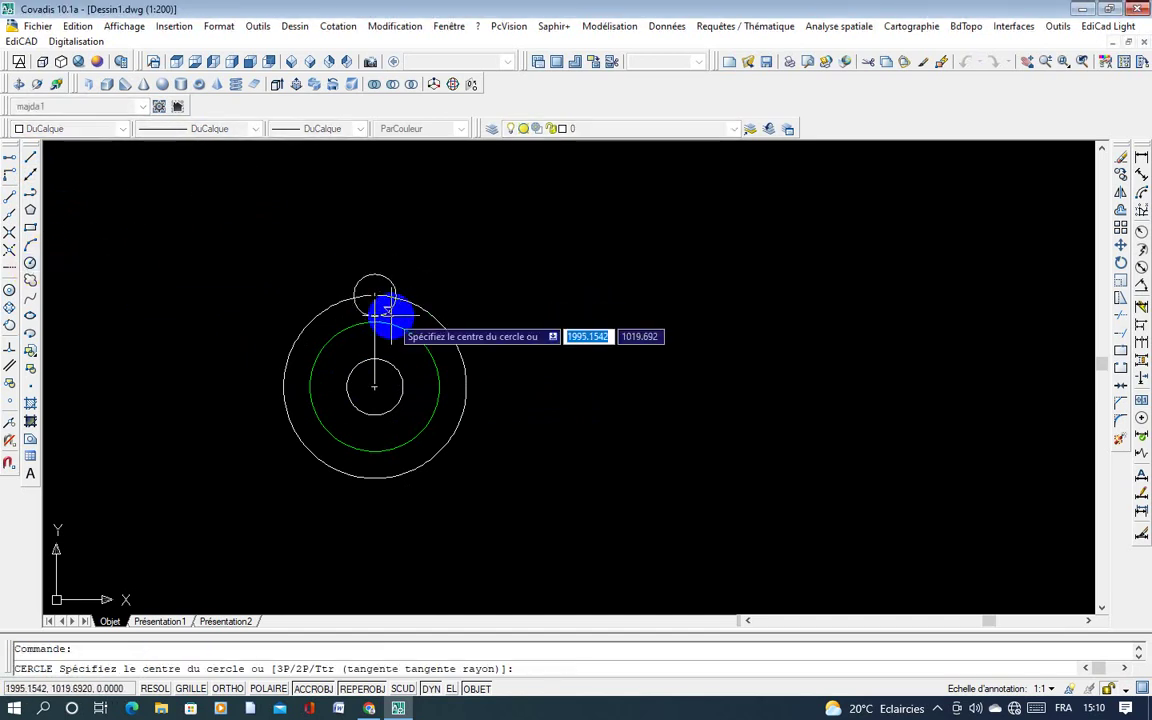
{"action": "left_click", "coordinate": [374, 295]}
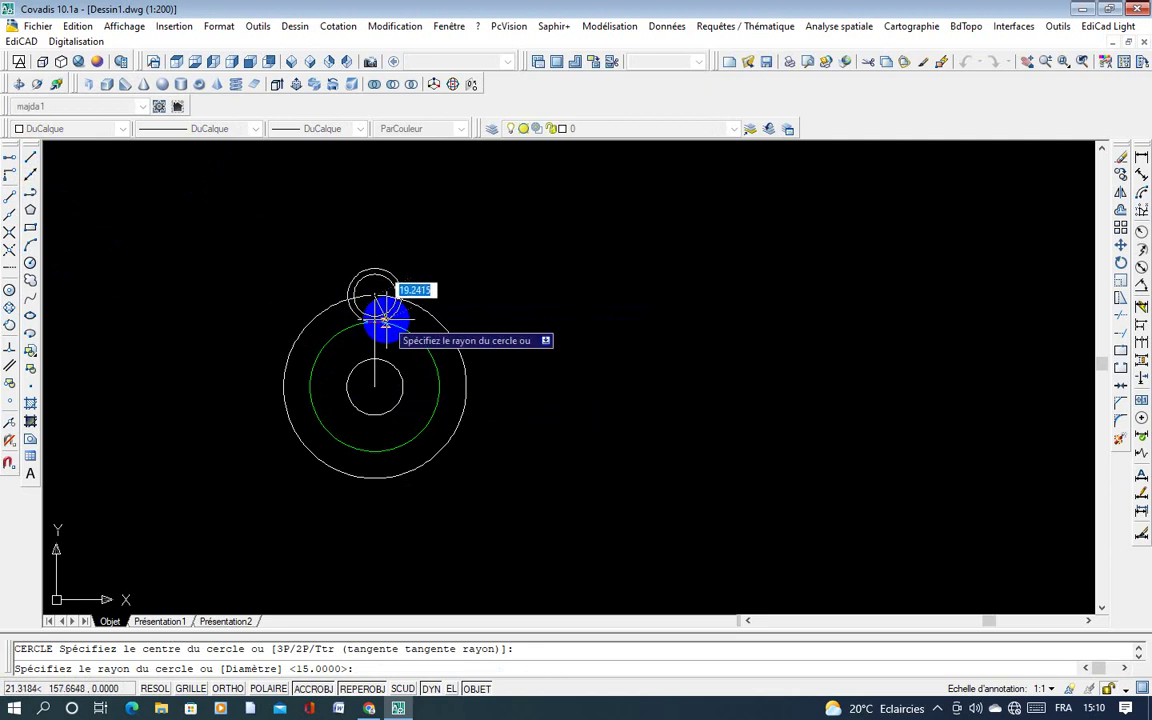
{"action": "key", "text": "Return"}
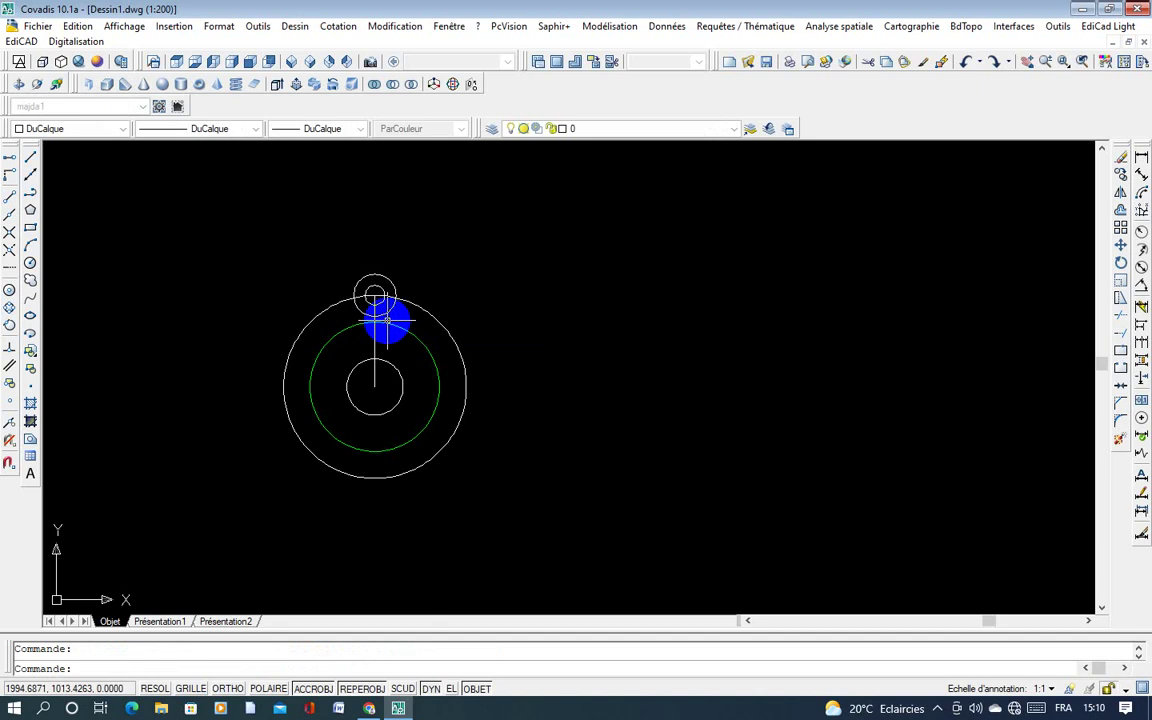
Step: Polar-array the two top circles into 6 copies over 360° around the flange centre
{"action": "left_click", "coordinate": [1121, 227]}
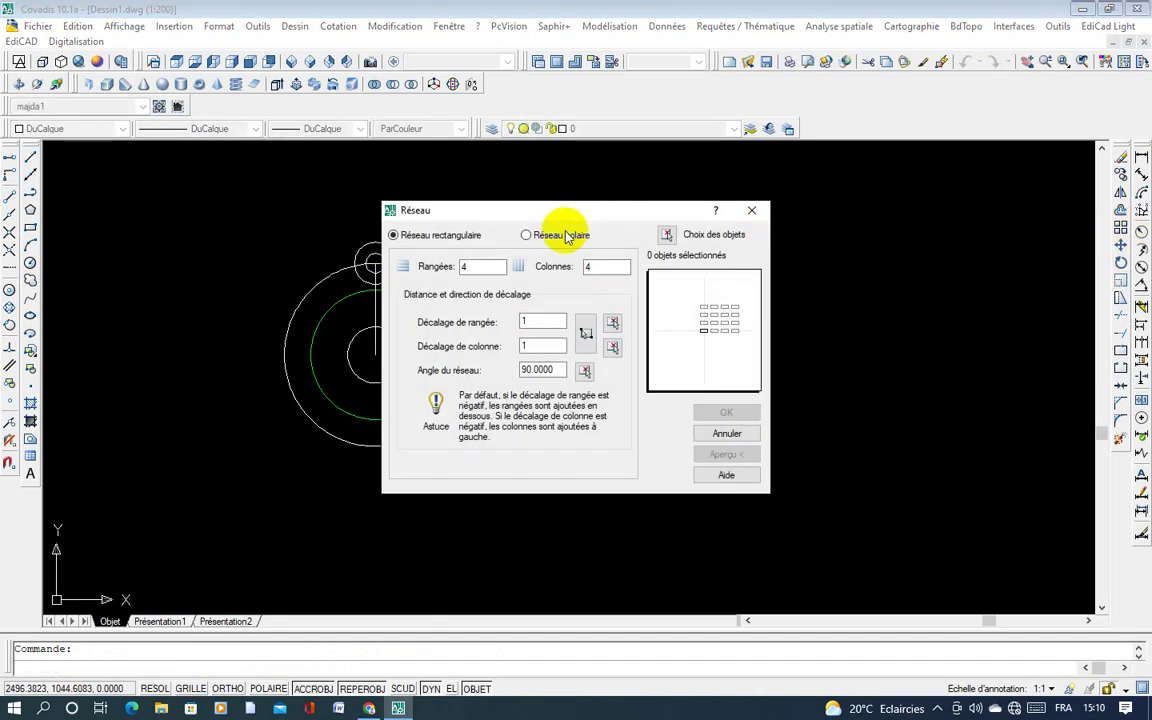
{"action": "left_click", "coordinate": [556, 235]}
{"action": "left_click", "coordinate": [665, 236]}
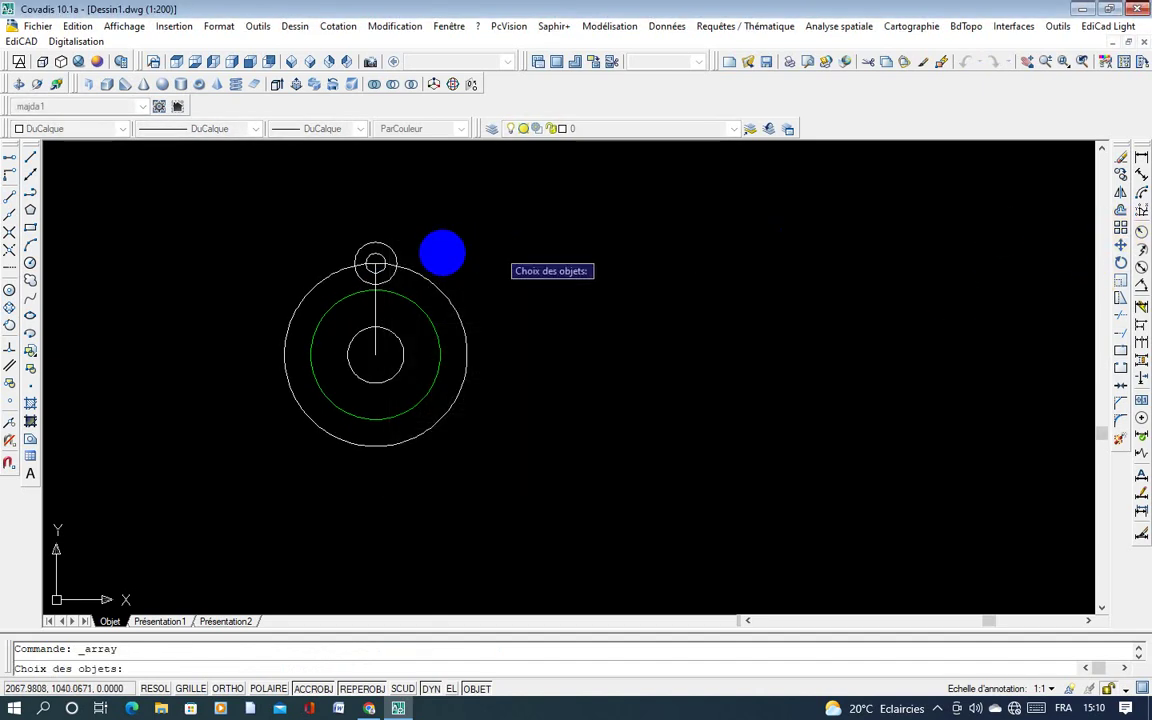
{"action": "left_click", "coordinate": [375, 262]}
{"action": "right_click", "coordinate": [440, 239]}
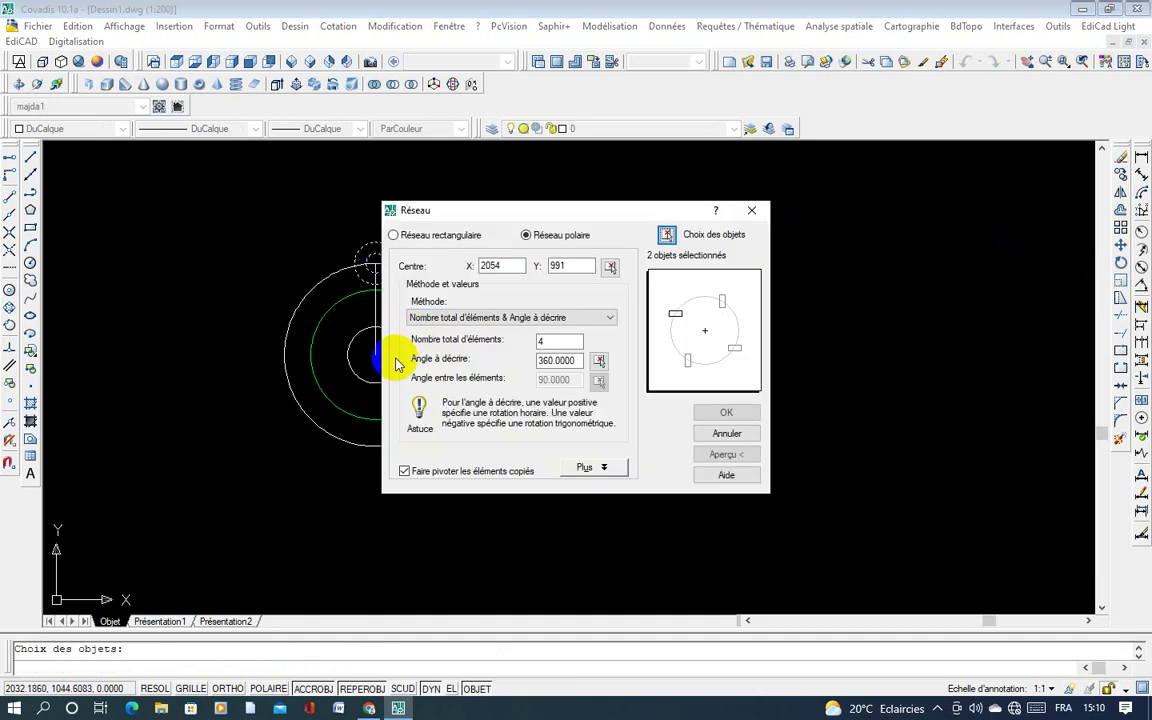
{"action": "left_click", "coordinate": [609, 268]}
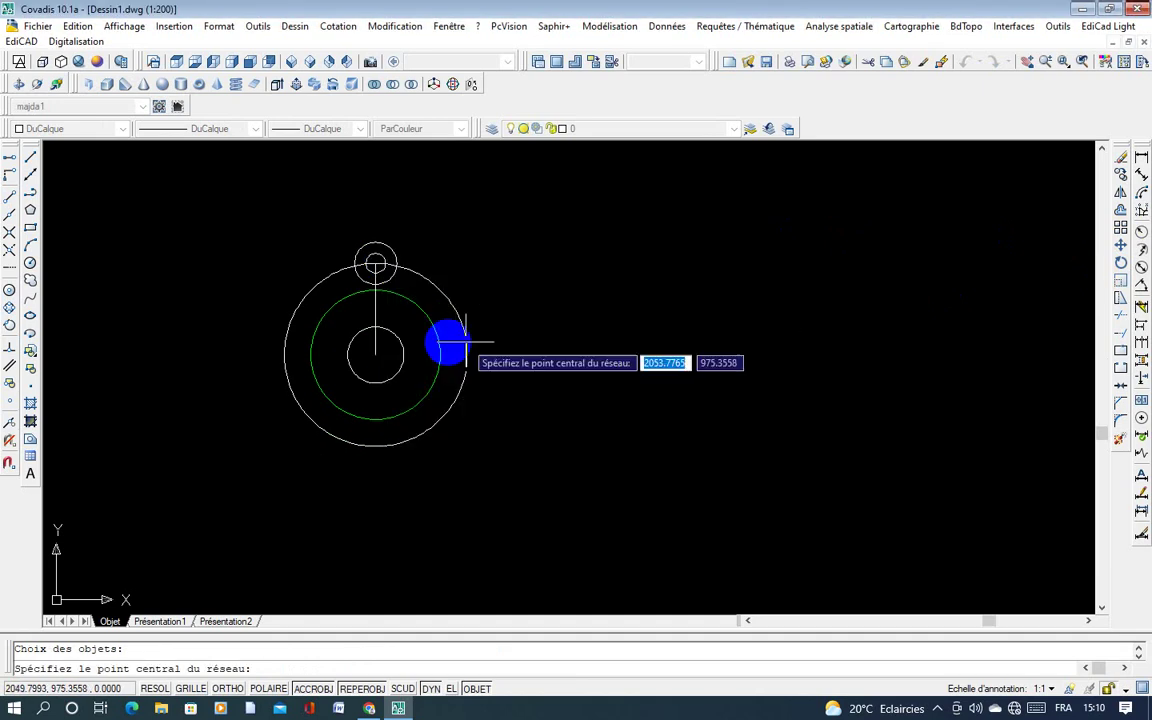
{"action": "left_click", "coordinate": [377, 352]}
{"action": "double_click", "coordinate": [548, 340]}
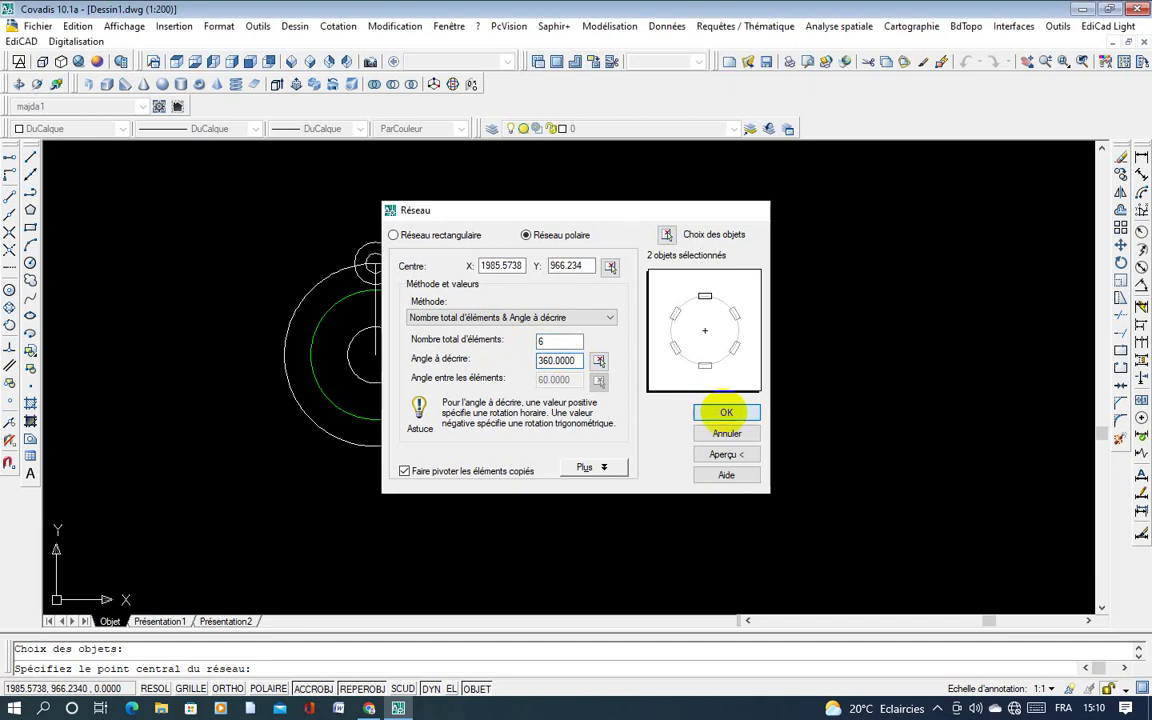
{"action": "left_click", "coordinate": [724, 411]}
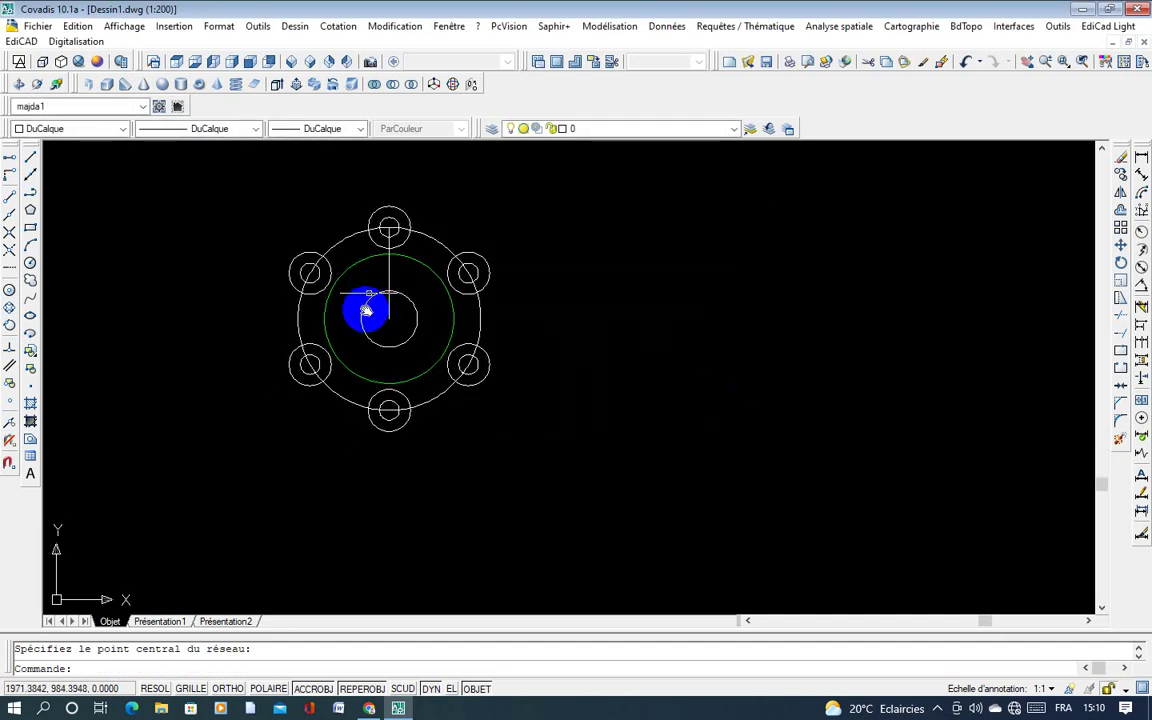
{"action": "middle_click_drag", "start_coordinate": [368, 309], "coordinate": [361, 316]}
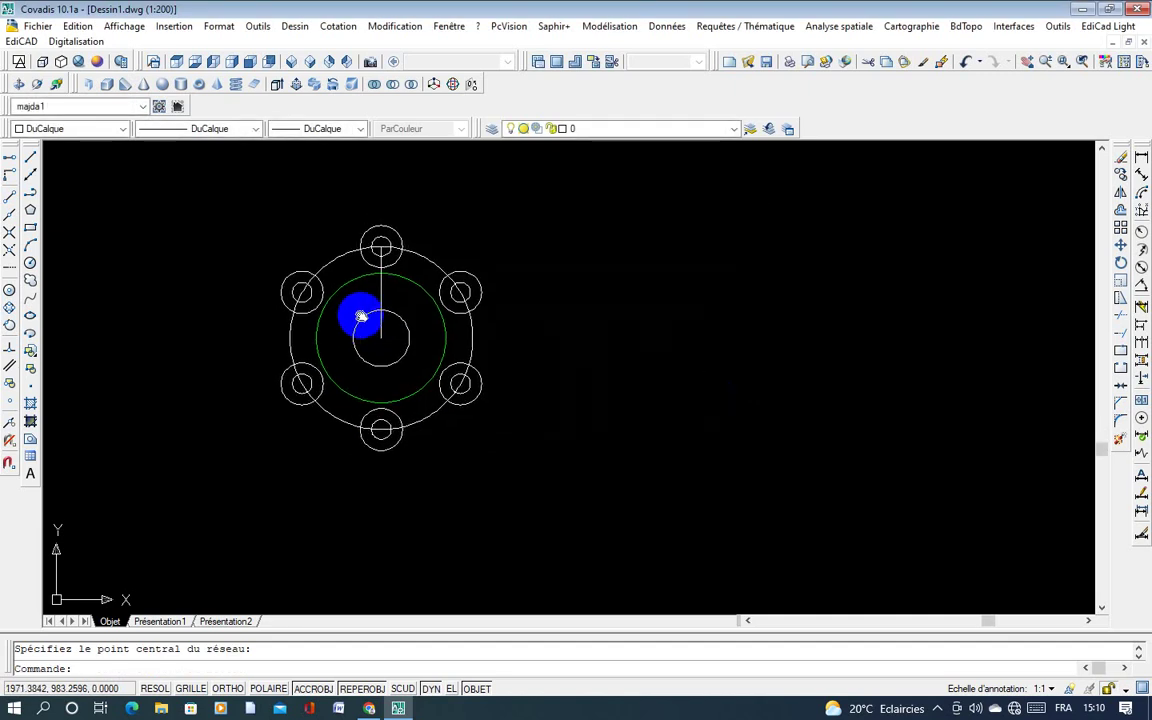
Step: Make a first trim attempt, then undo it
{"action": "left_click", "coordinate": [1122, 317]}
{"action": "key", "text": "Return"}
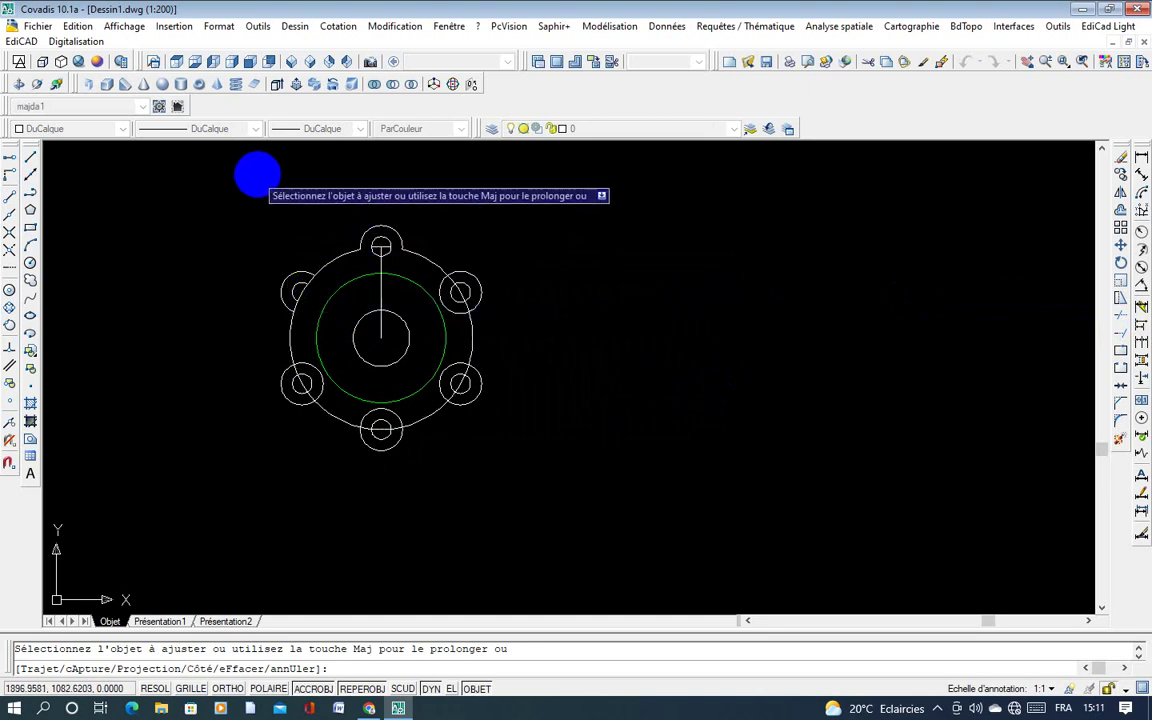
{"action": "right_click", "coordinate": [281, 166]}
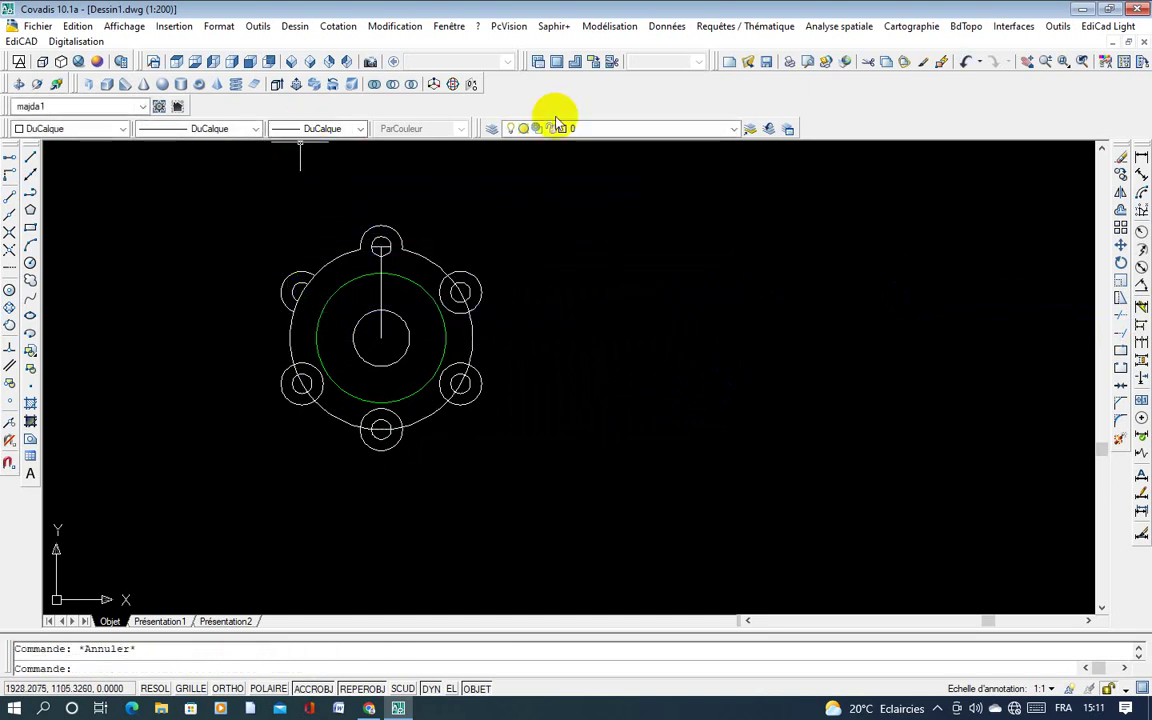
{"action": "left_click", "coordinate": [965, 63]}
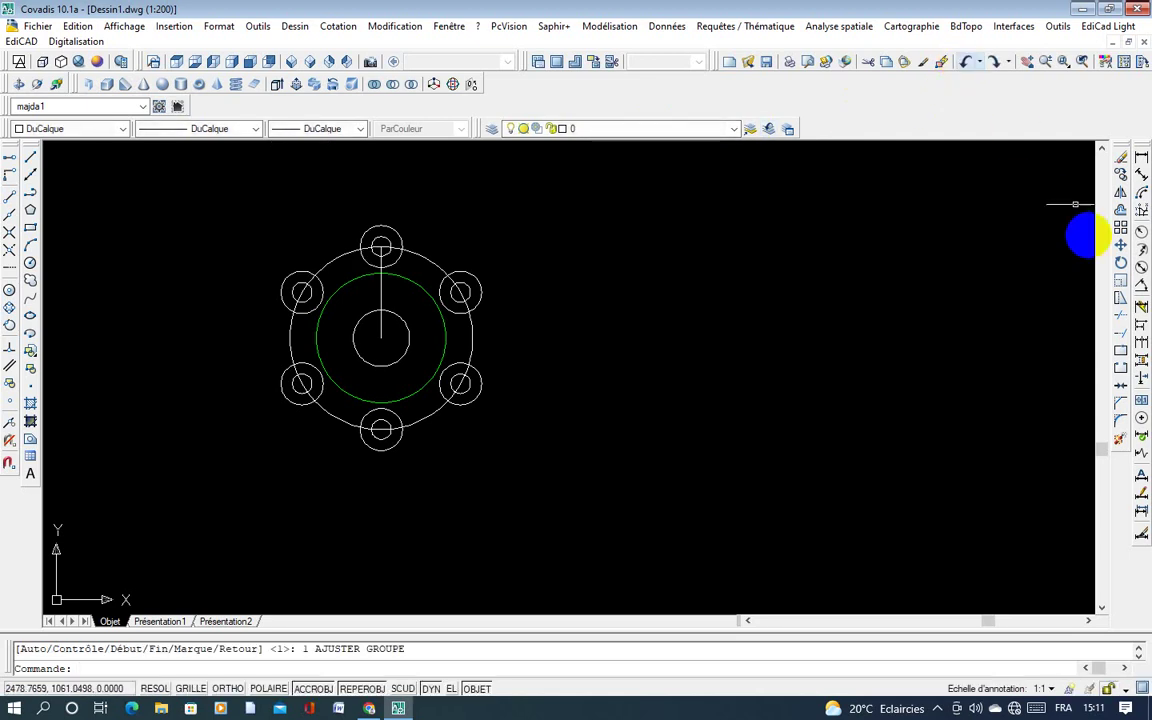
Step: Trim the outer circle inside the upper-left, upper-right, lower-right and bottom lobes
{"action": "left_click", "coordinate": [1122, 320]}
{"action": "right_click", "coordinate": [1058, 316]}
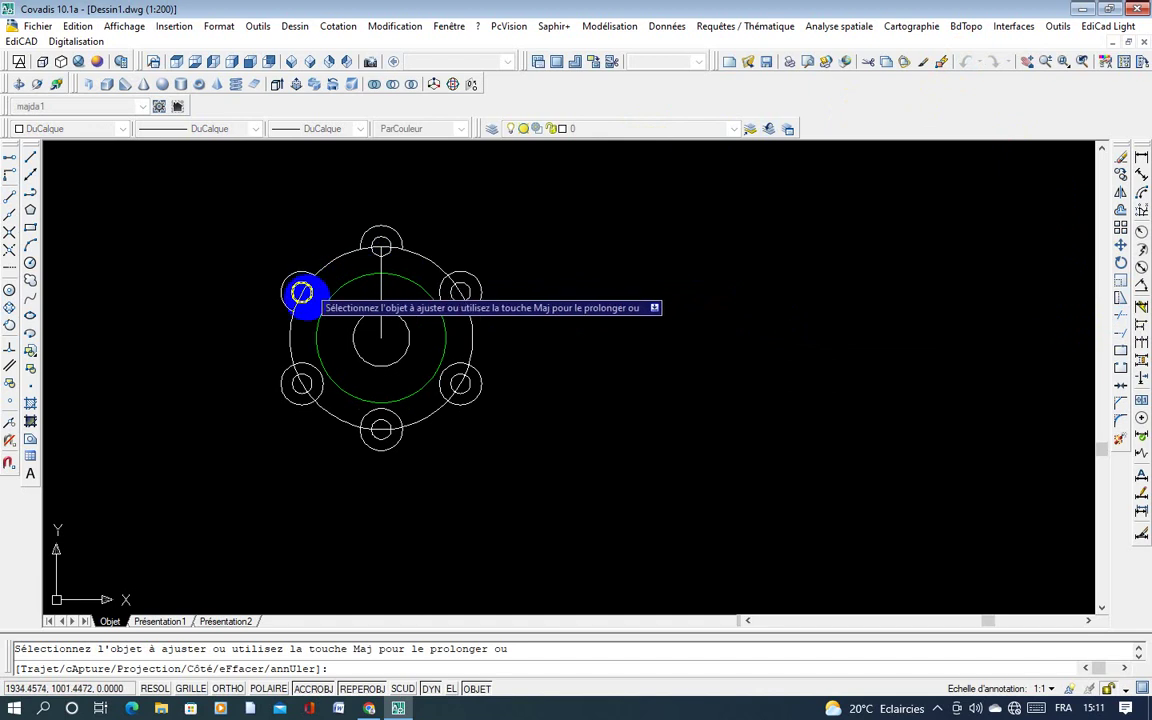
{"action": "left_click", "coordinate": [300, 295]}
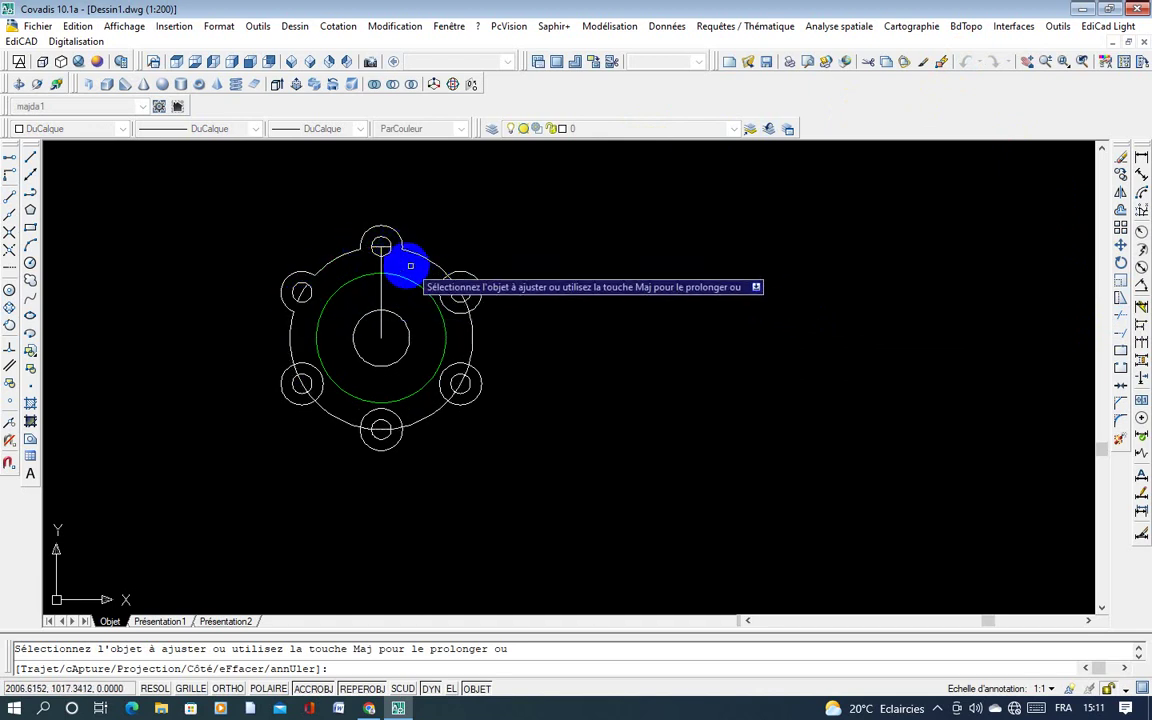
{"action": "left_click", "coordinate": [456, 287]}
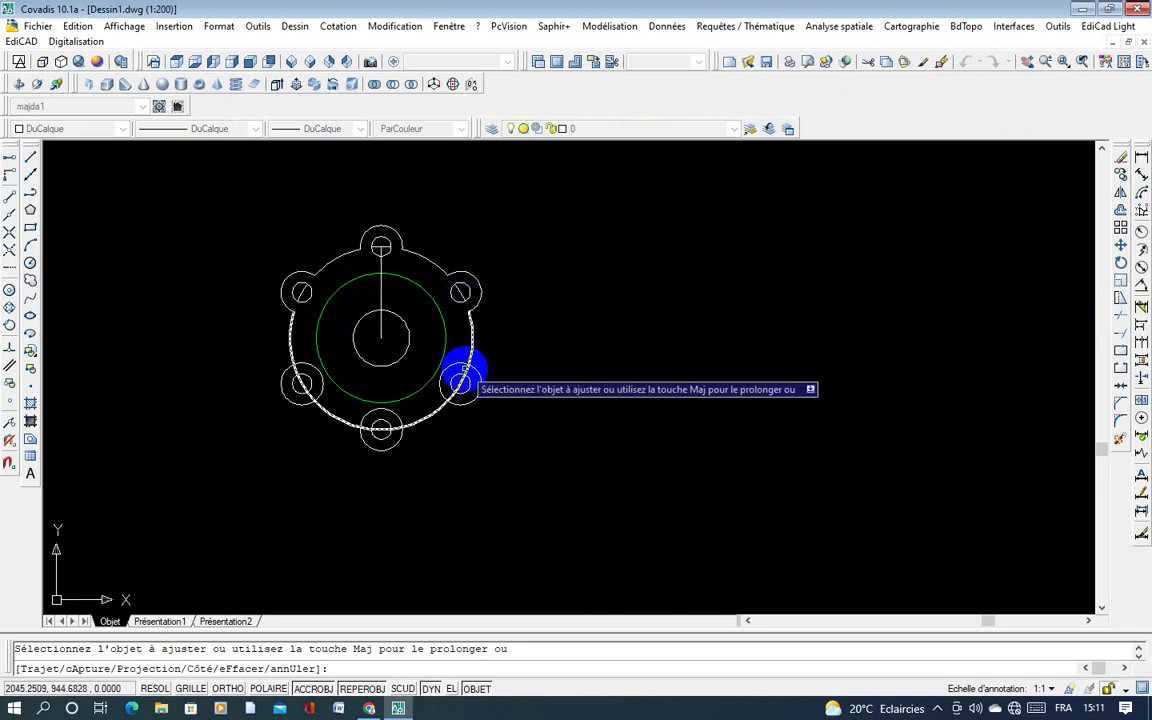
{"action": "left_click", "coordinate": [459, 381]}
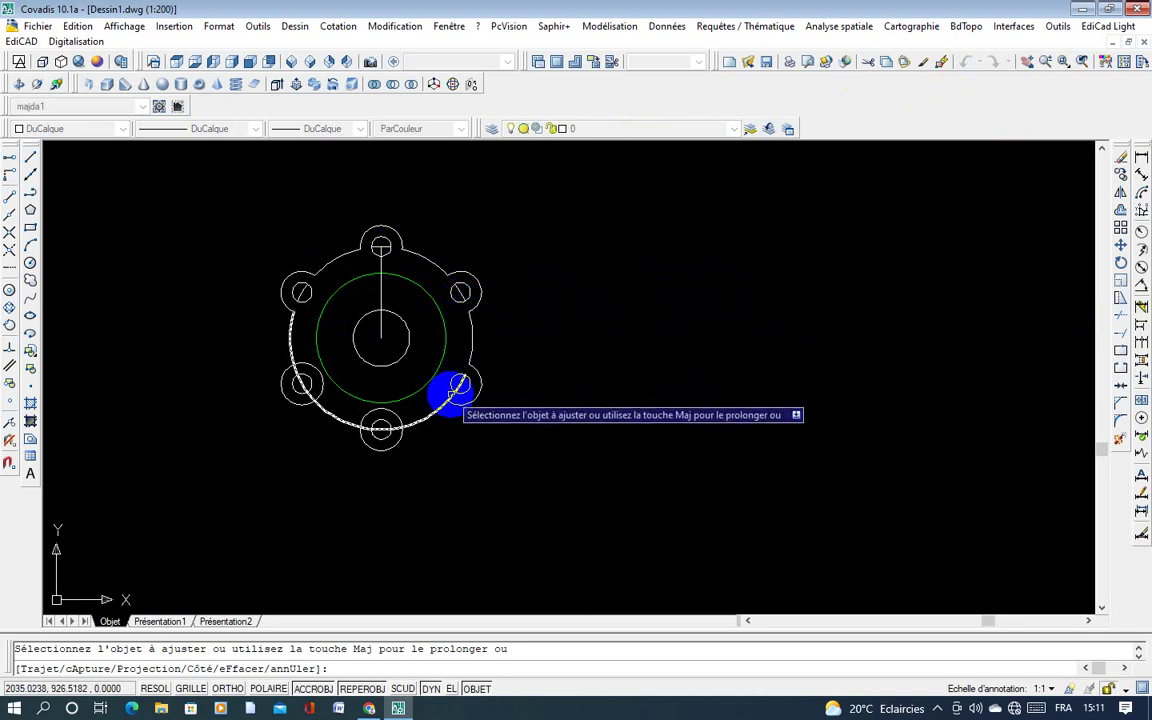
{"action": "left_click", "coordinate": [396, 419]}
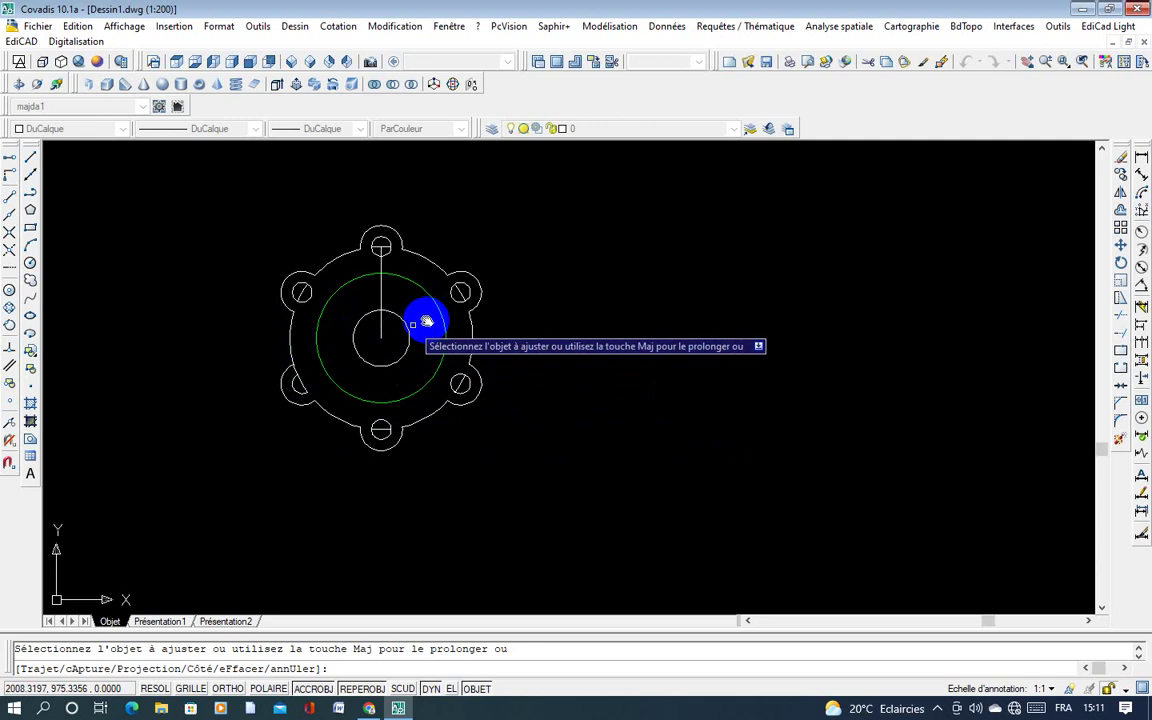
{"action": "scroll", "coordinate": [347, 344], "scroll_direction": "up", "scroll_amount": 2}
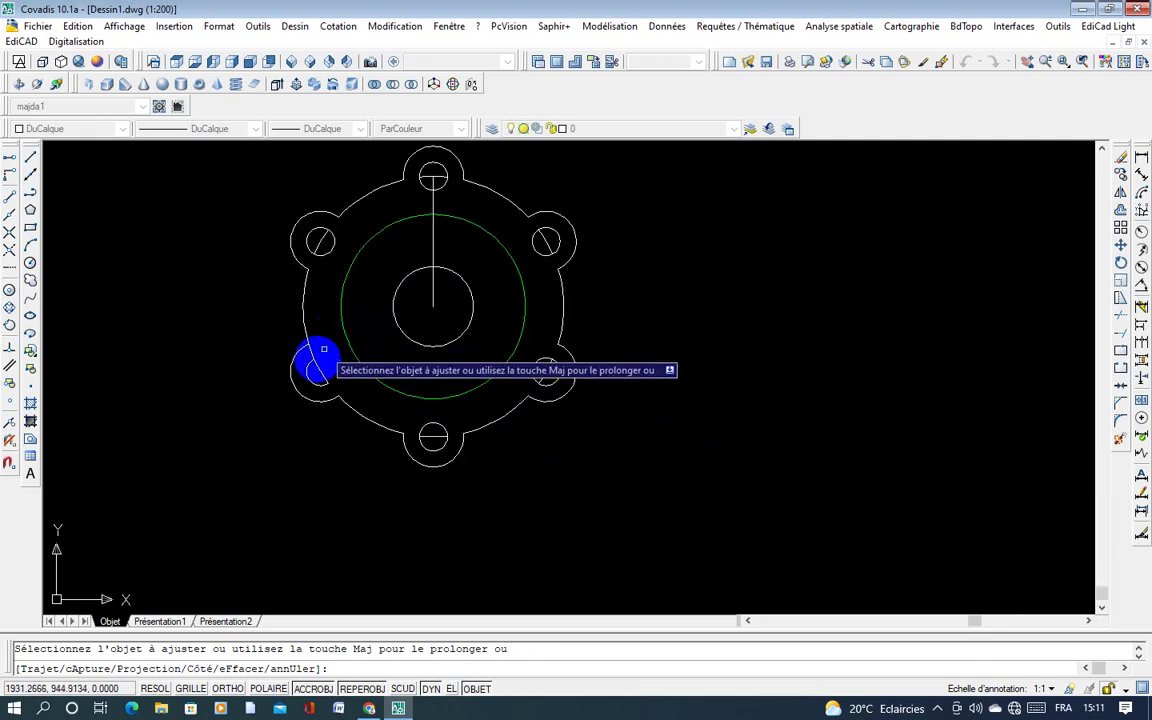
{"action": "key", "text": "Escape"}
{"action": "left_click_drag", "start_coordinate": [311, 352], "coordinate": [1110, 316]}
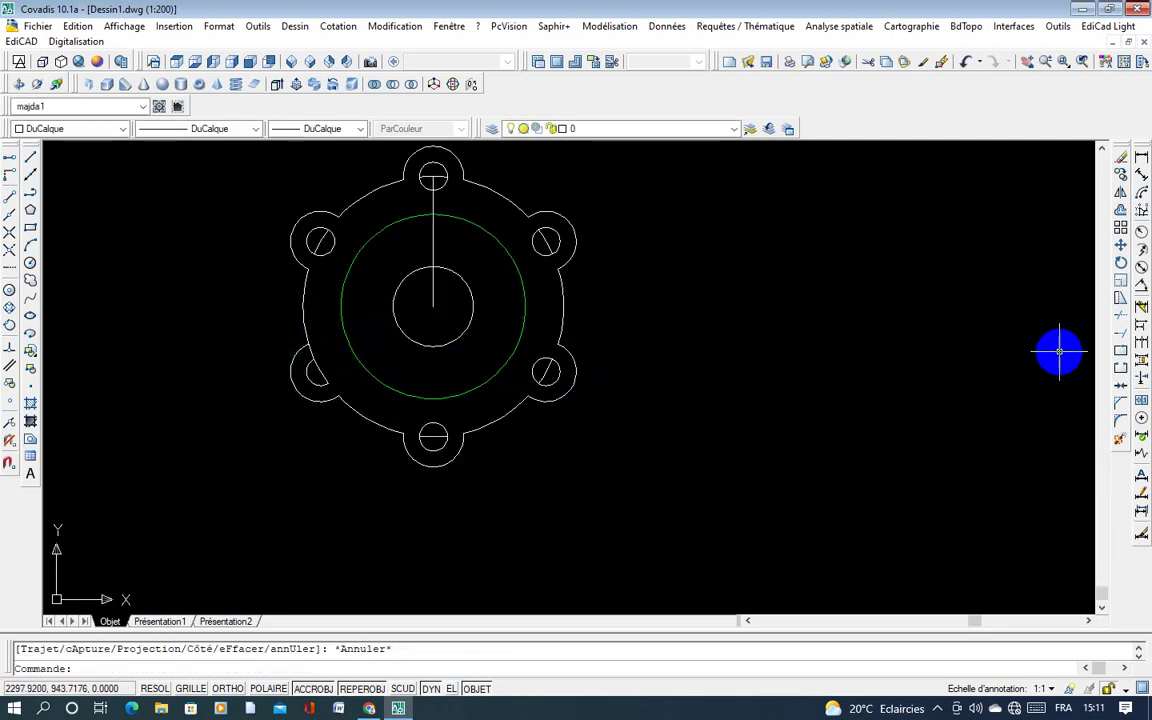
Step: Delete the broken arc at the left lobe
{"action": "left_click", "coordinate": [1120, 318]}
{"action": "key", "text": "Return"}
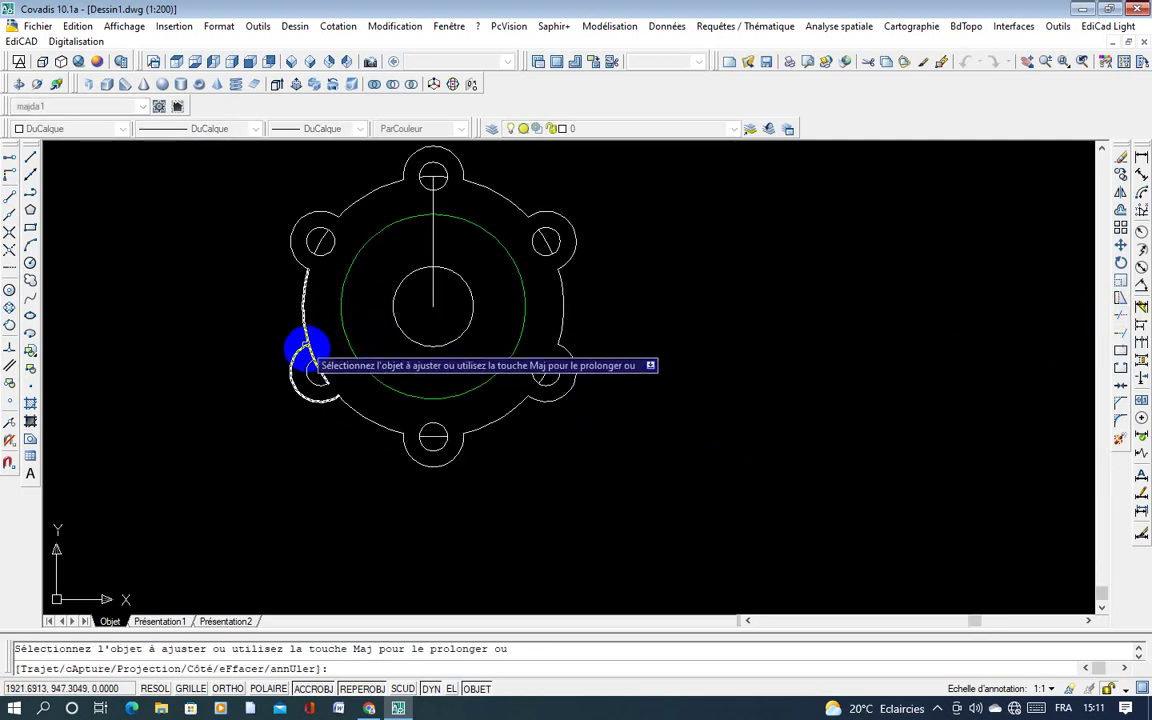
{"action": "key", "text": "Escape"}
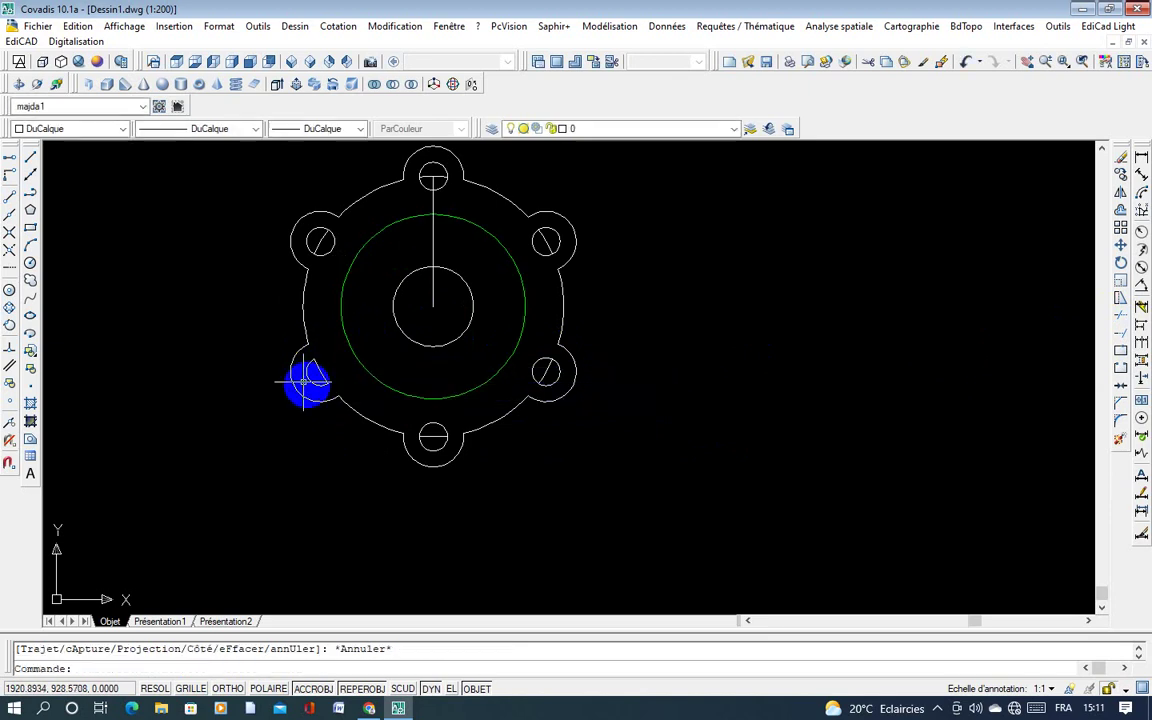
{"action": "left_click", "coordinate": [312, 378]}
{"action": "left_click", "coordinate": [313, 377]}
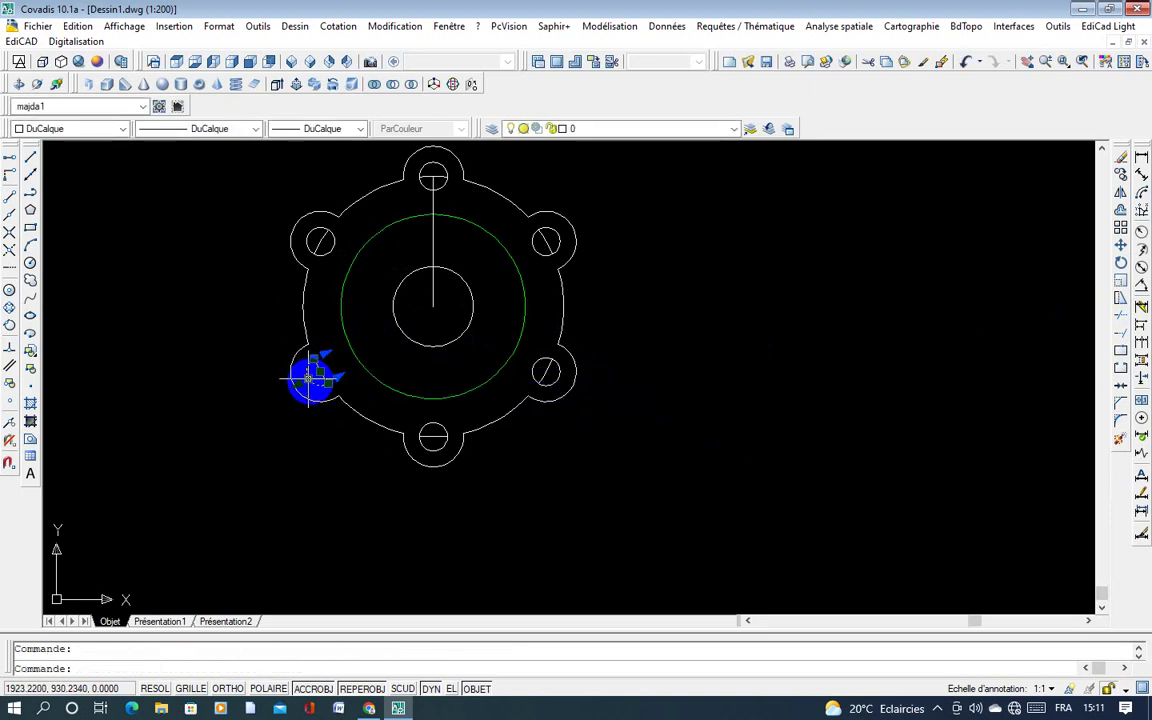
{"action": "key", "text": "Delete"}
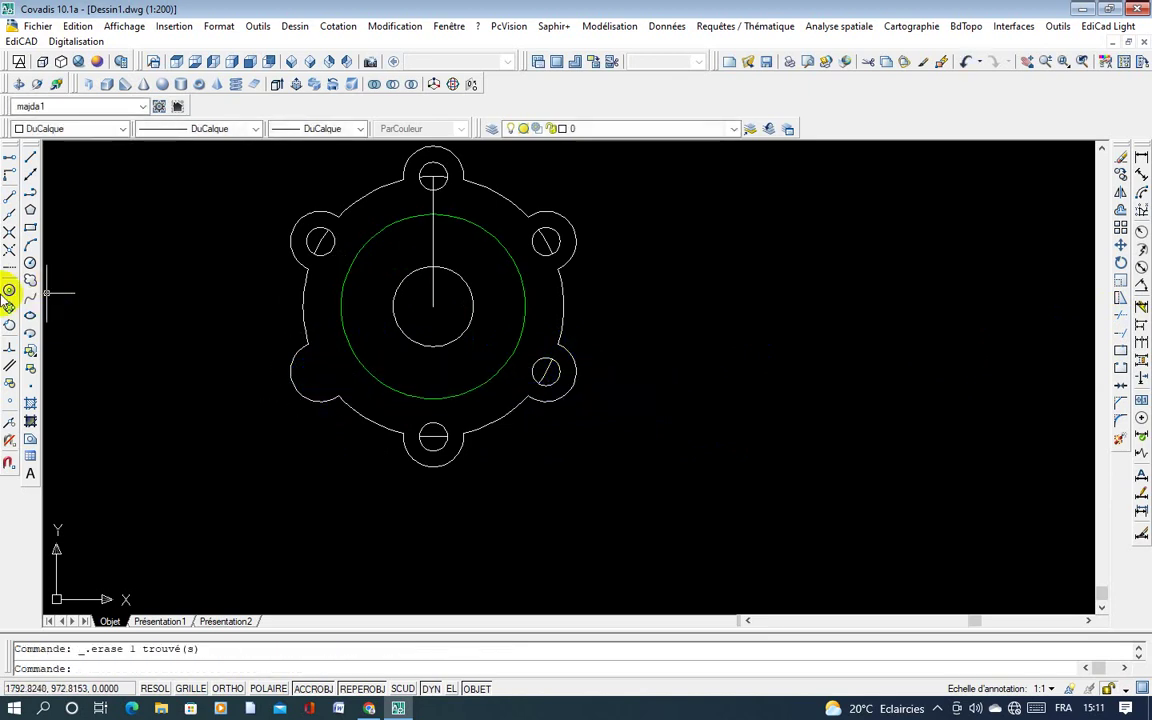
Step: Draw a hole circle on the lower-left lobe
{"action": "left_click", "coordinate": [30, 263]}
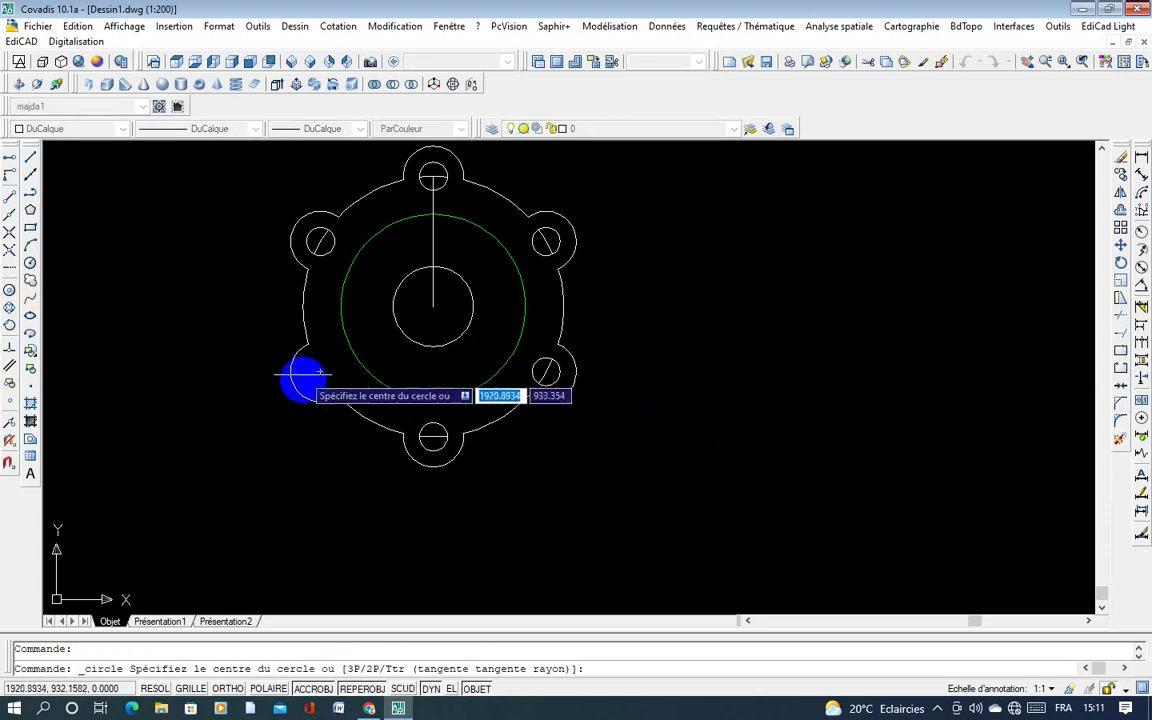
{"action": "left_click", "coordinate": [319, 373]}
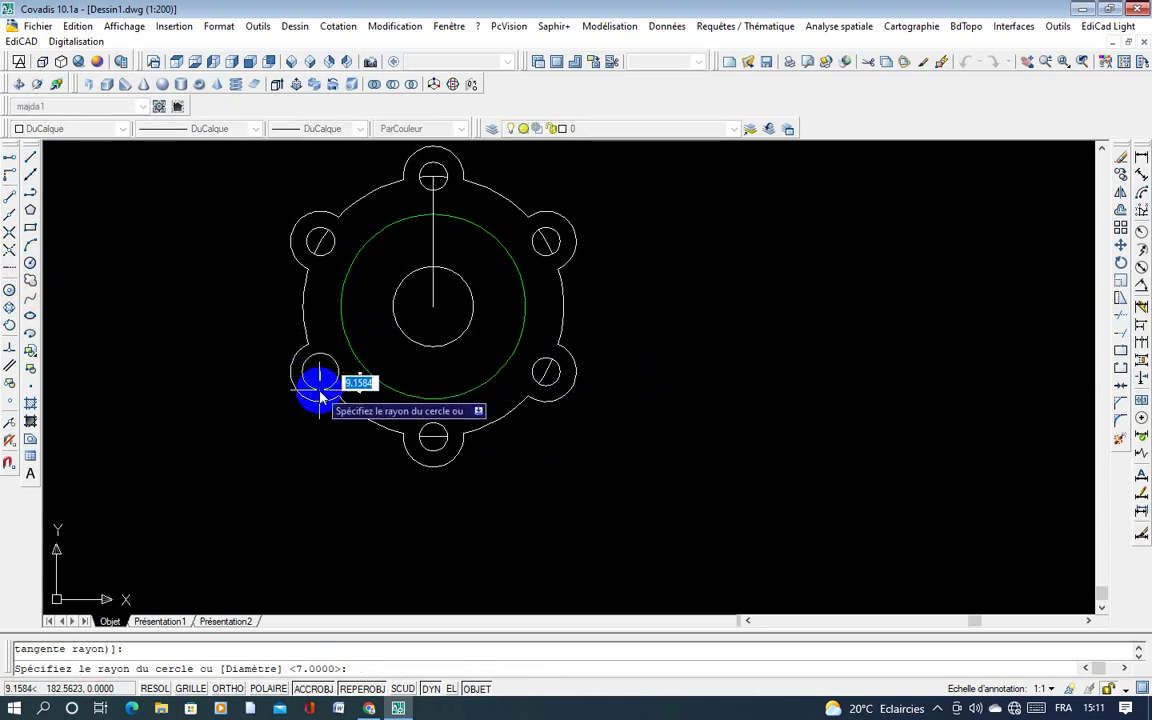
{"action": "type", "text": "7"}
{"action": "key", "text": "Return"}
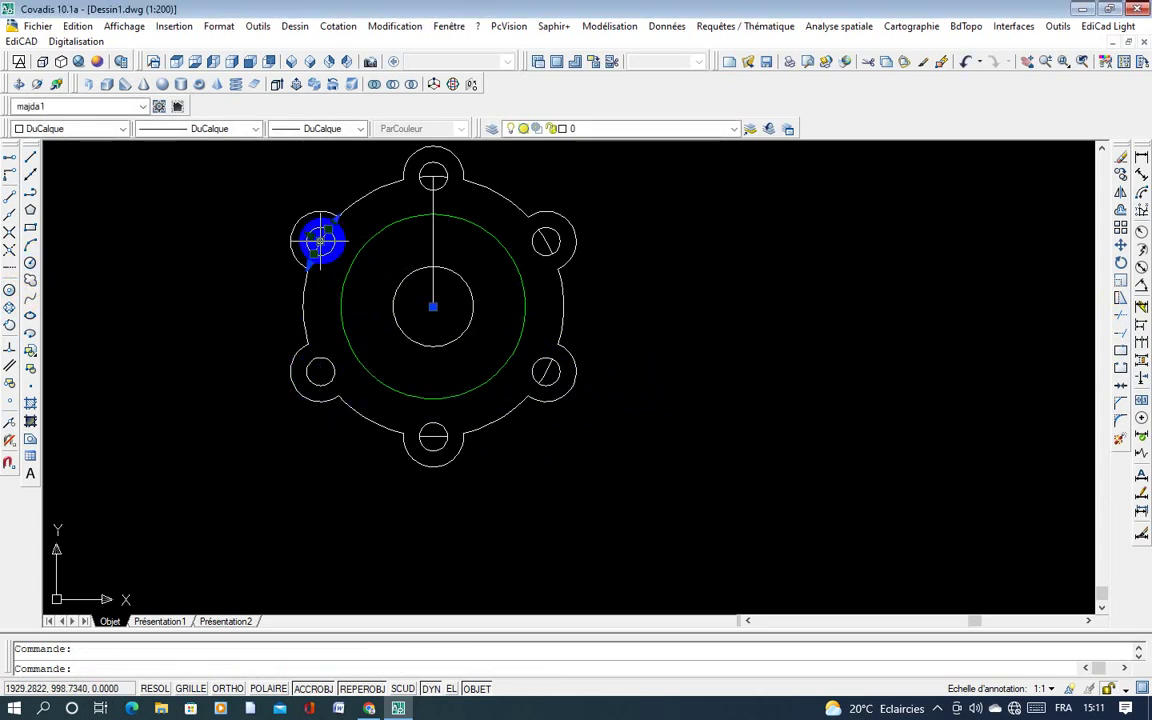
Step: Delete the stray pieces inside the holes and the vertical centre line
{"action": "key", "text": "Delete"}
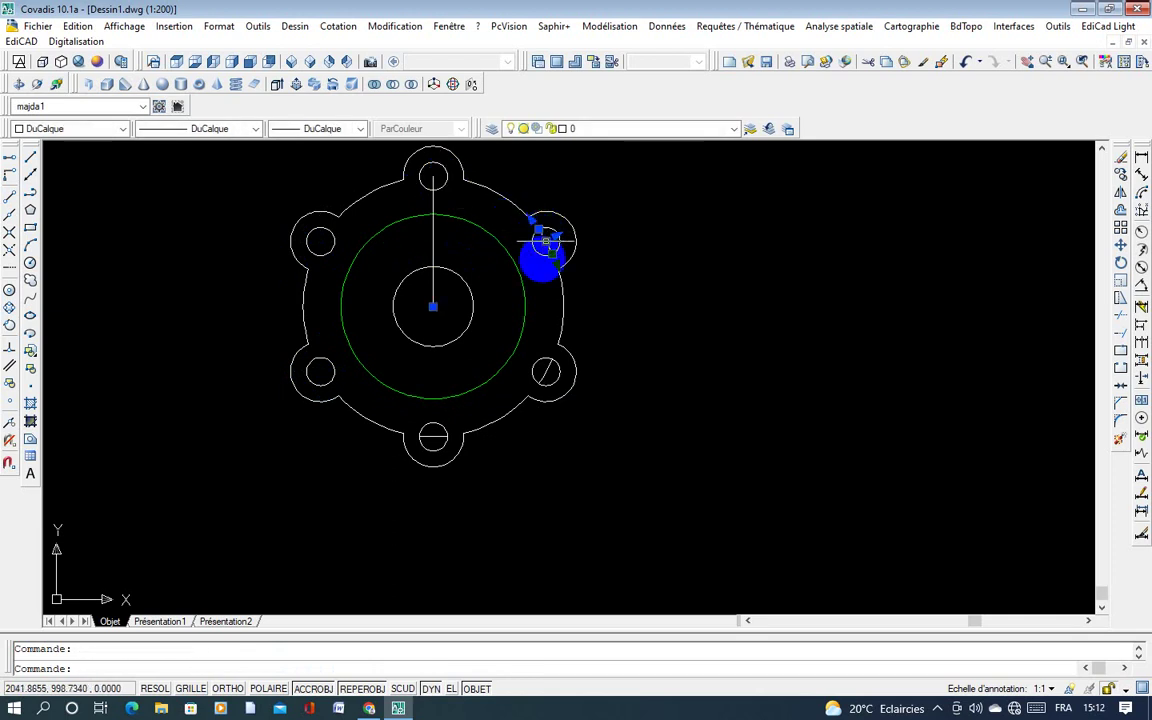
{"action": "key", "text": "Delete"}
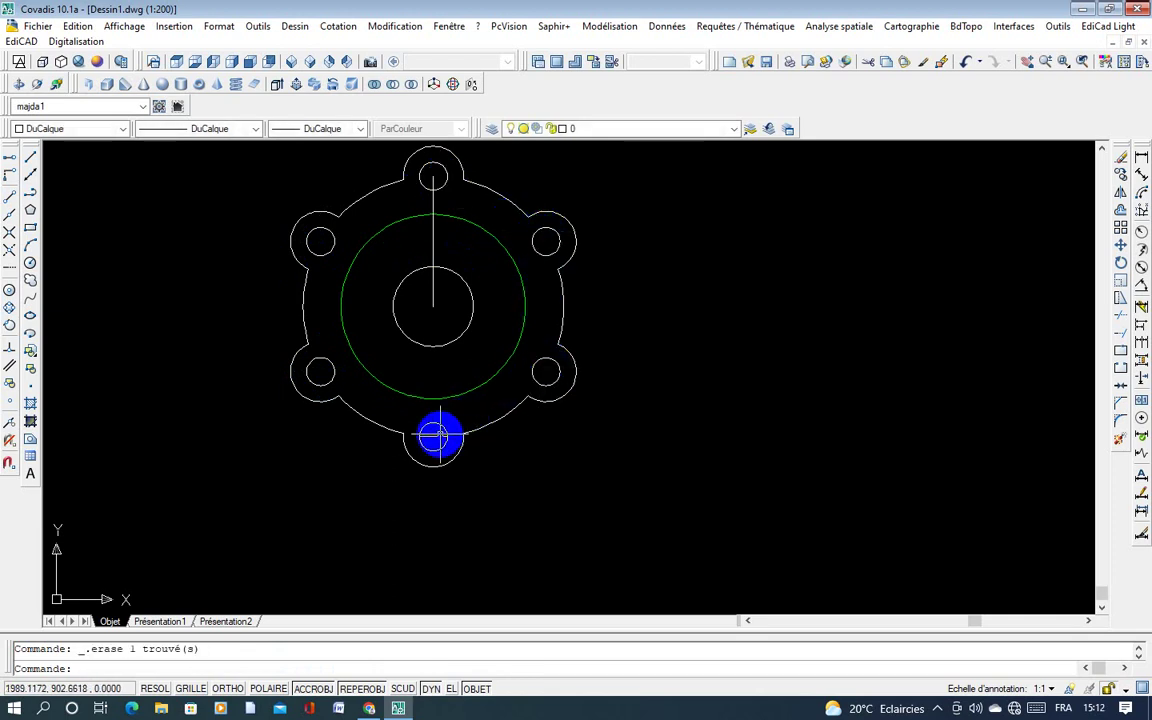
{"action": "left_click", "coordinate": [432, 432]}
{"action": "left_click", "coordinate": [515, 432]}
{"action": "middle_click_drag", "start_coordinate": [515, 432], "coordinate": [437, 452]}
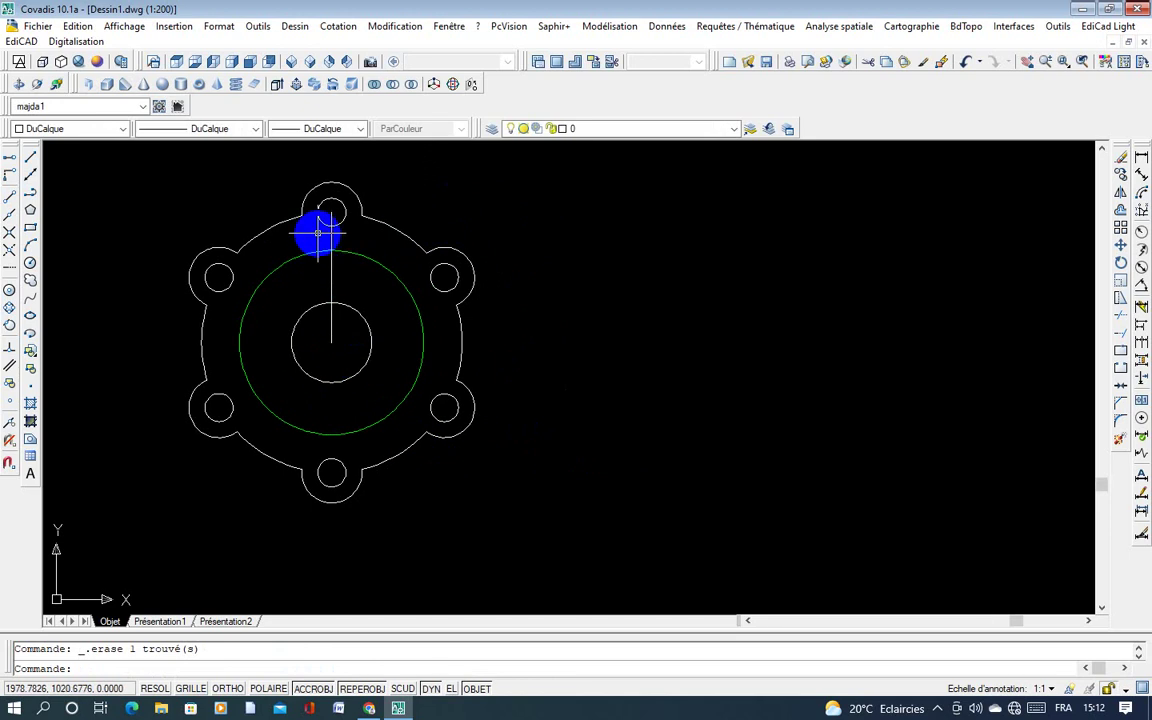
{"action": "left_click", "coordinate": [331, 258]}
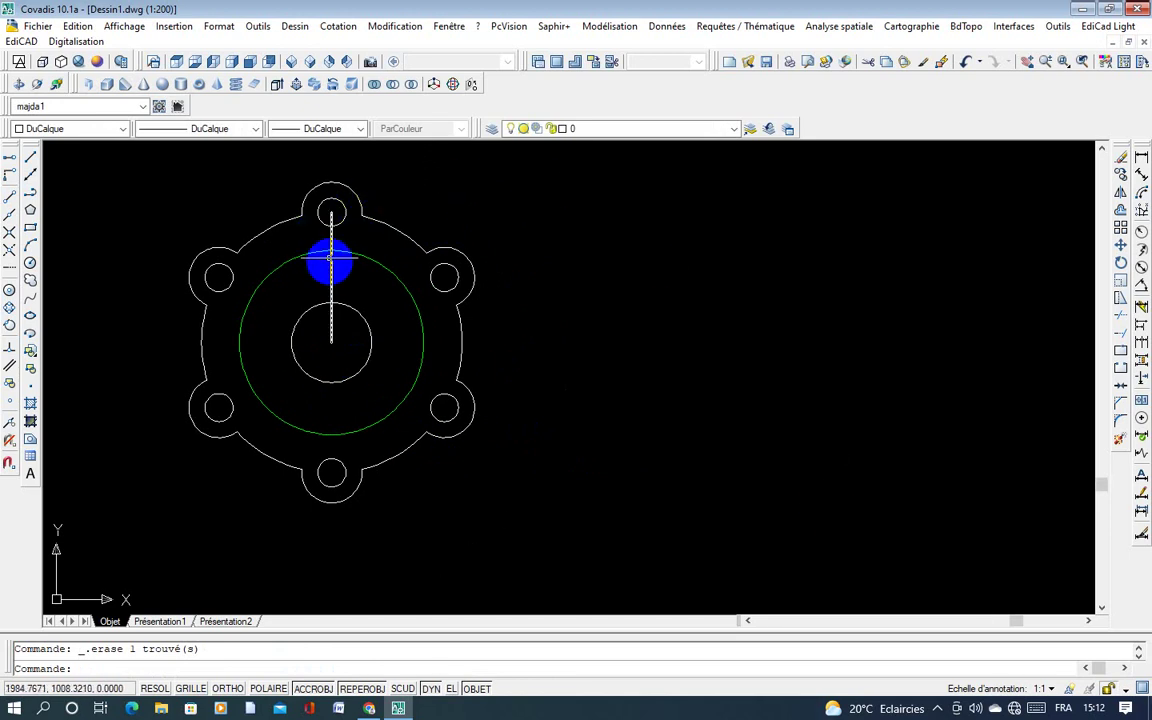
{"action": "key", "text": "Delete"}
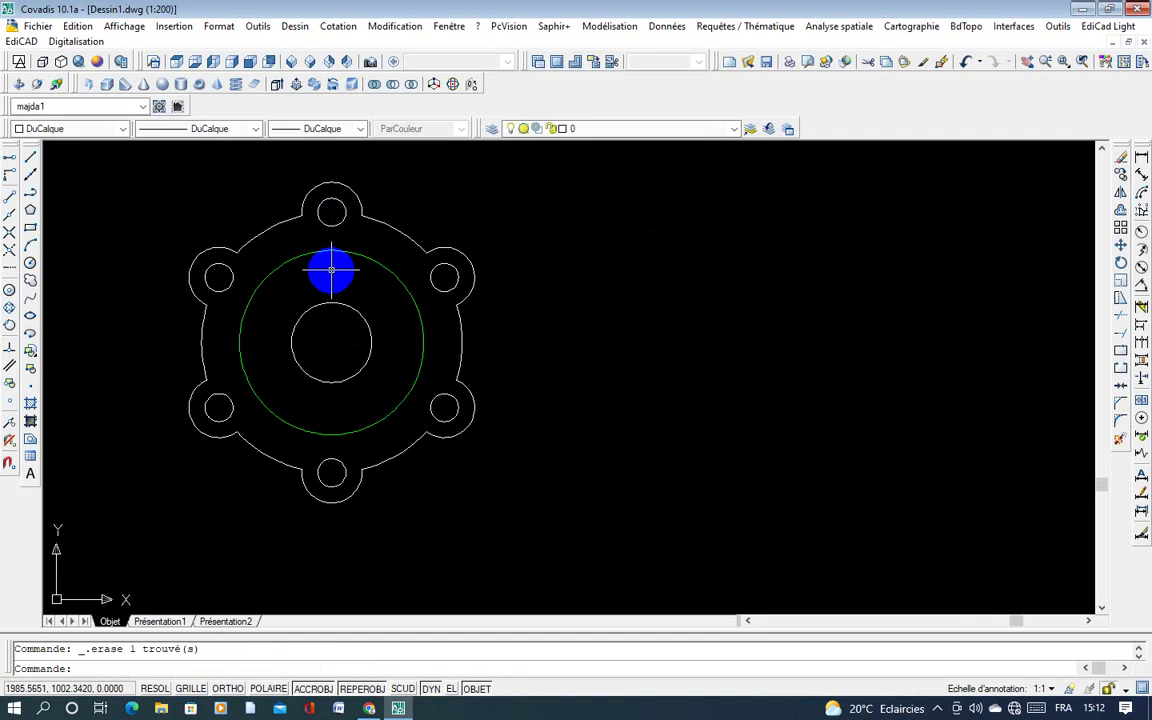
Step: Draw a horizontal line from the flange centre to the green circle on the right
{"action": "left_click", "coordinate": [9, 157]}
{"action": "left_click", "coordinate": [331, 343]}
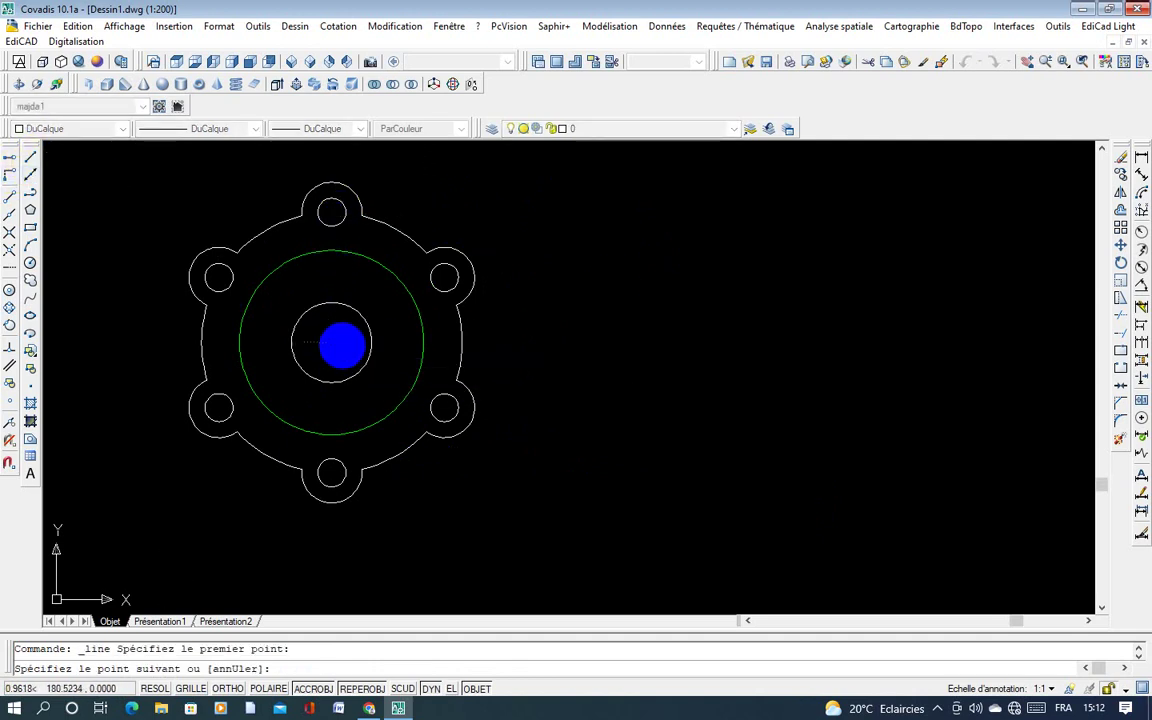
{"action": "left_click", "coordinate": [421, 343]}
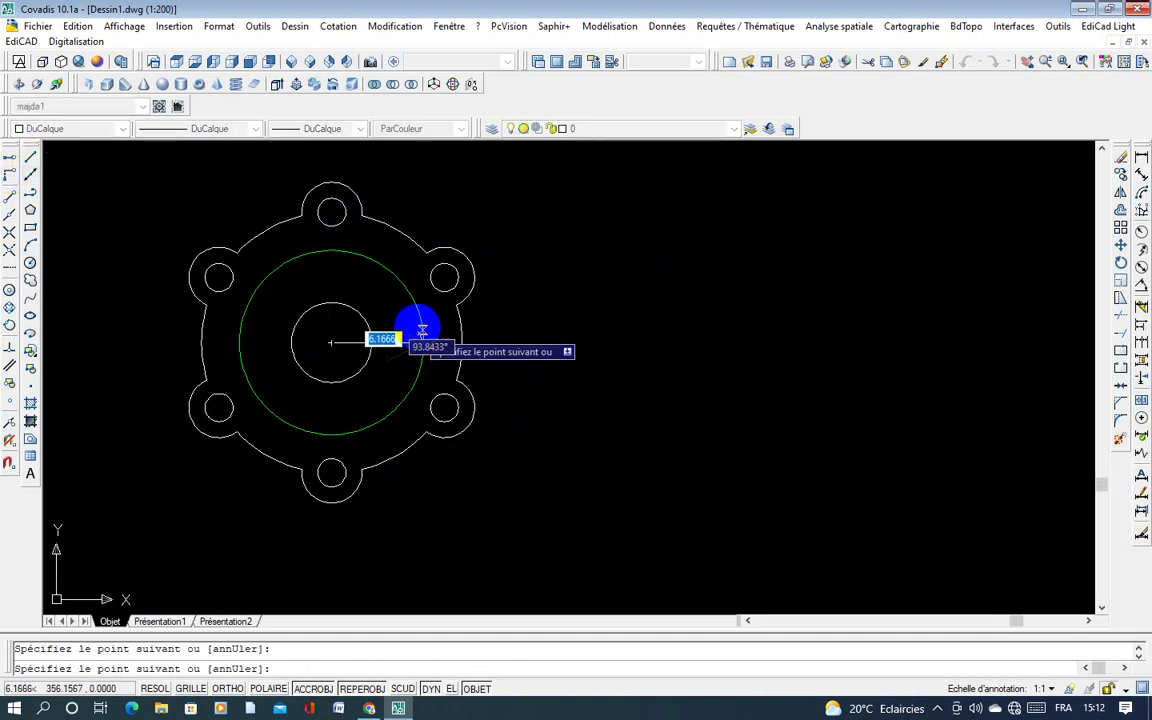
{"action": "key", "text": "Escape"}
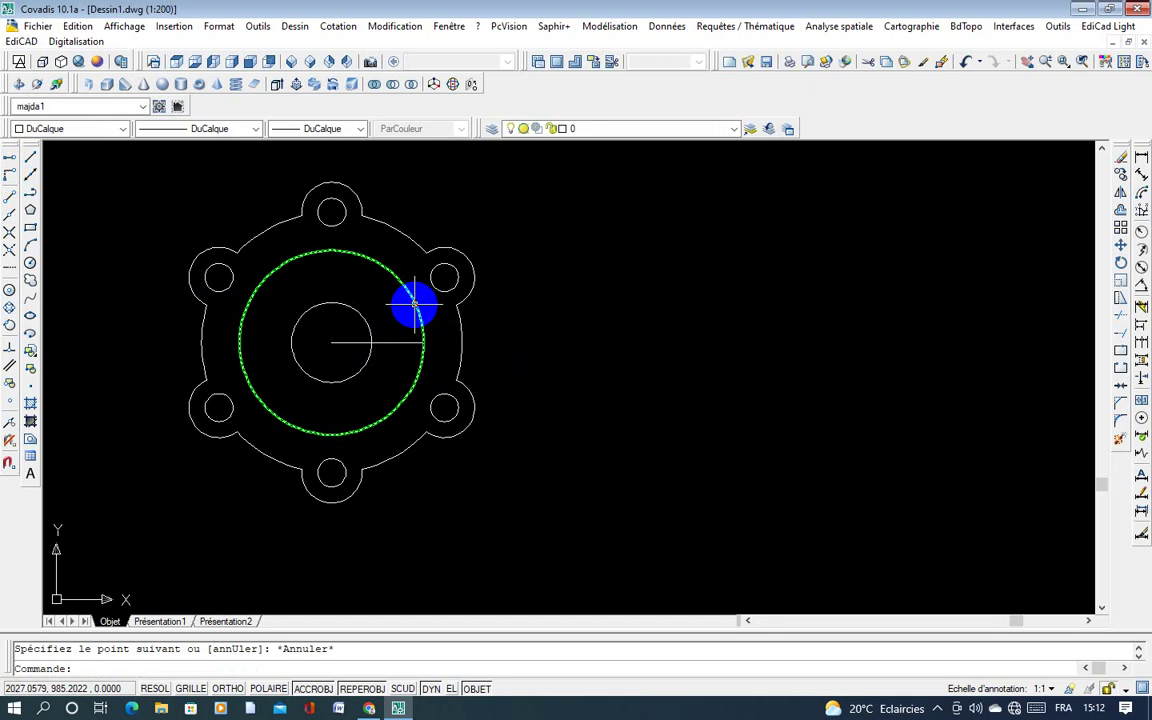
{"action": "key", "text": "Escape"}
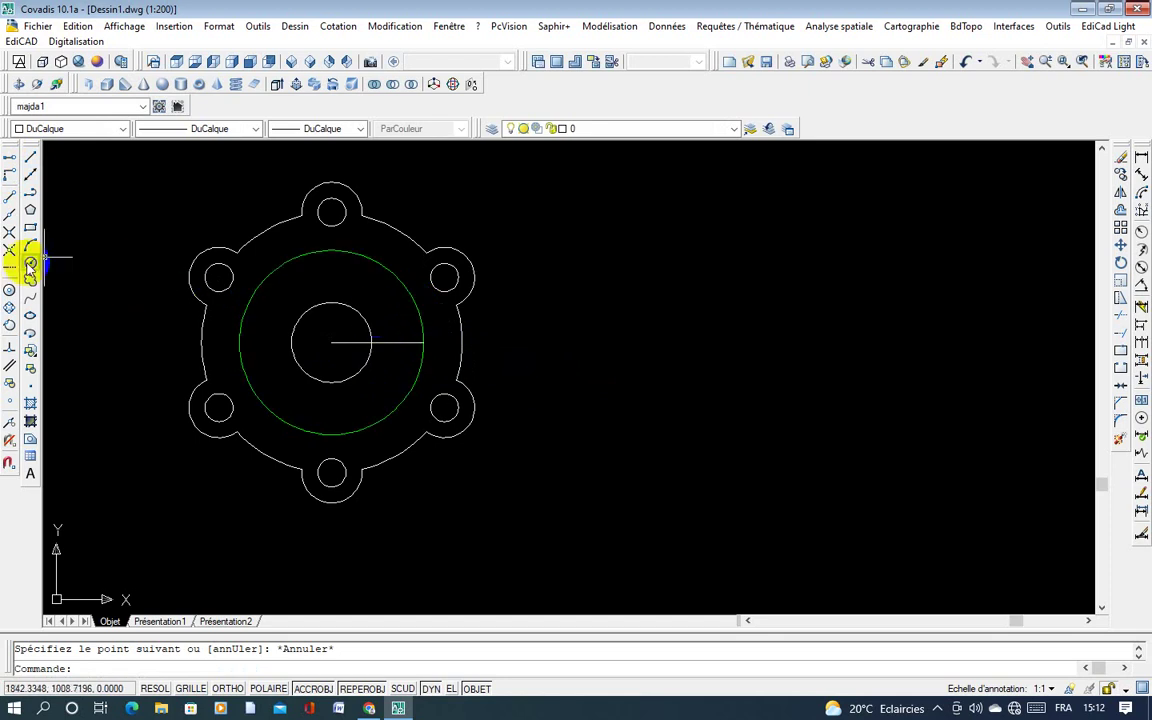
Step: Draw concentric radius-7 and radius-16 circles where the line meets the green circle
{"action": "left_click", "coordinate": [30, 262]}
{"action": "left_click", "coordinate": [430, 343]}
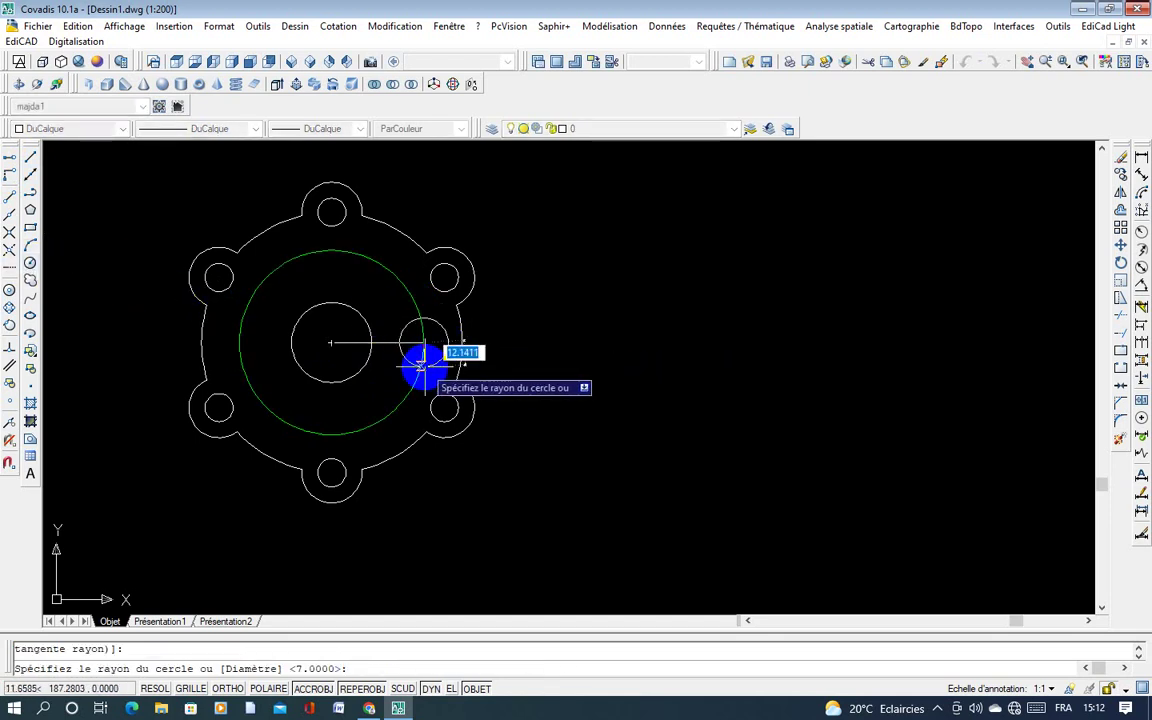
{"action": "type", "text": "7"}
{"action": "key", "text": "Return"}
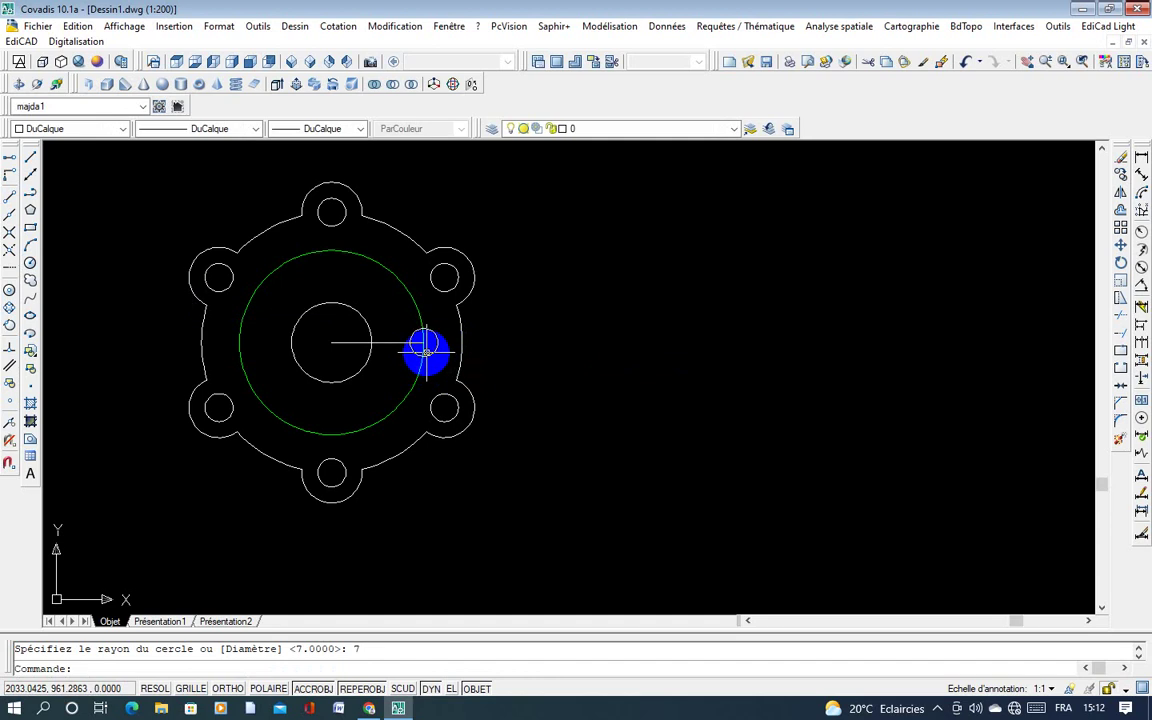
{"action": "key", "text": "Return"}
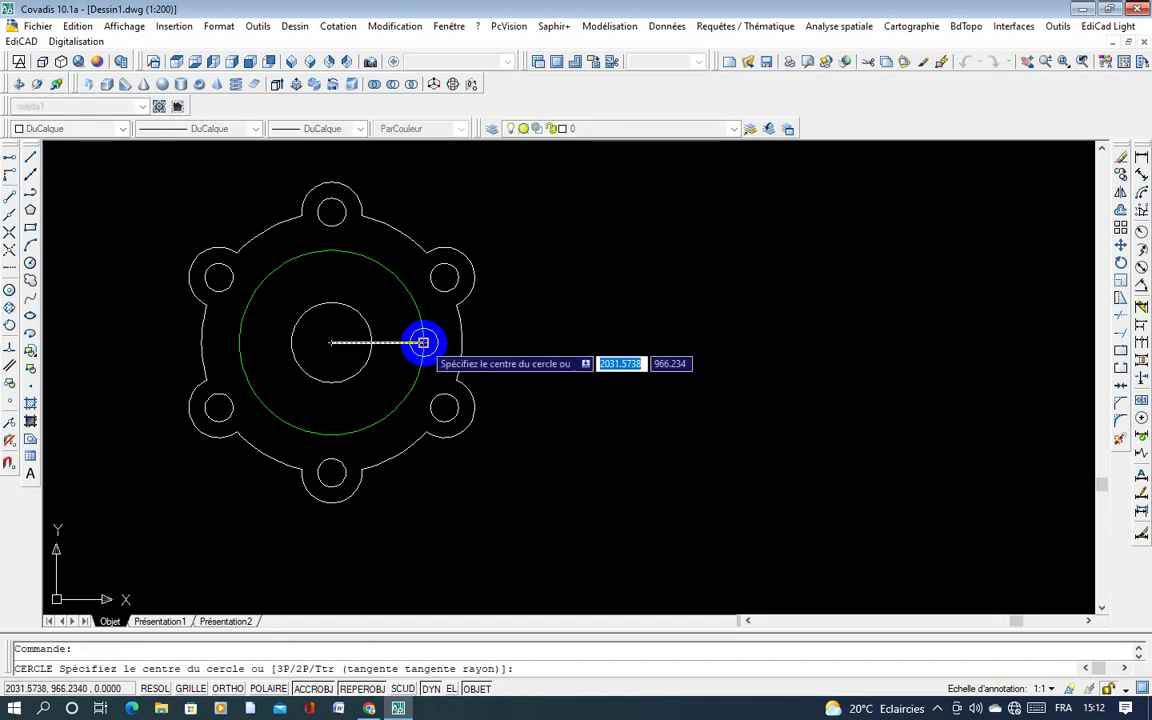
{"action": "left_click", "coordinate": [423, 343]}
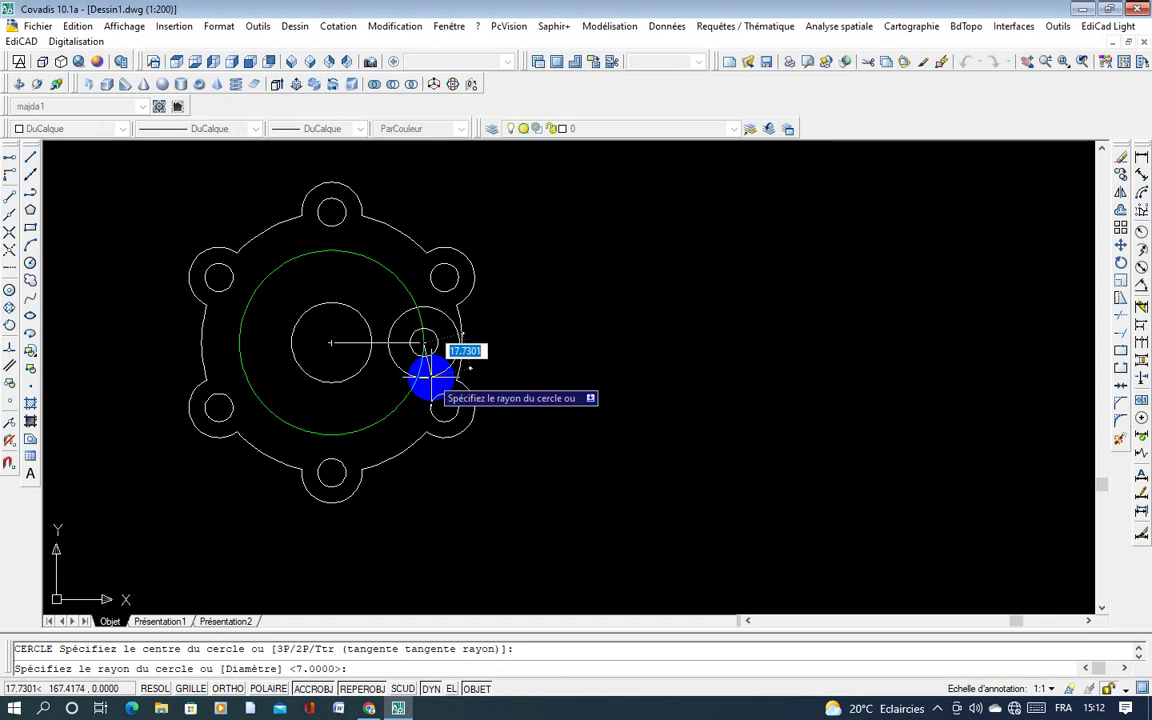
{"action": "type", "text": "16"}
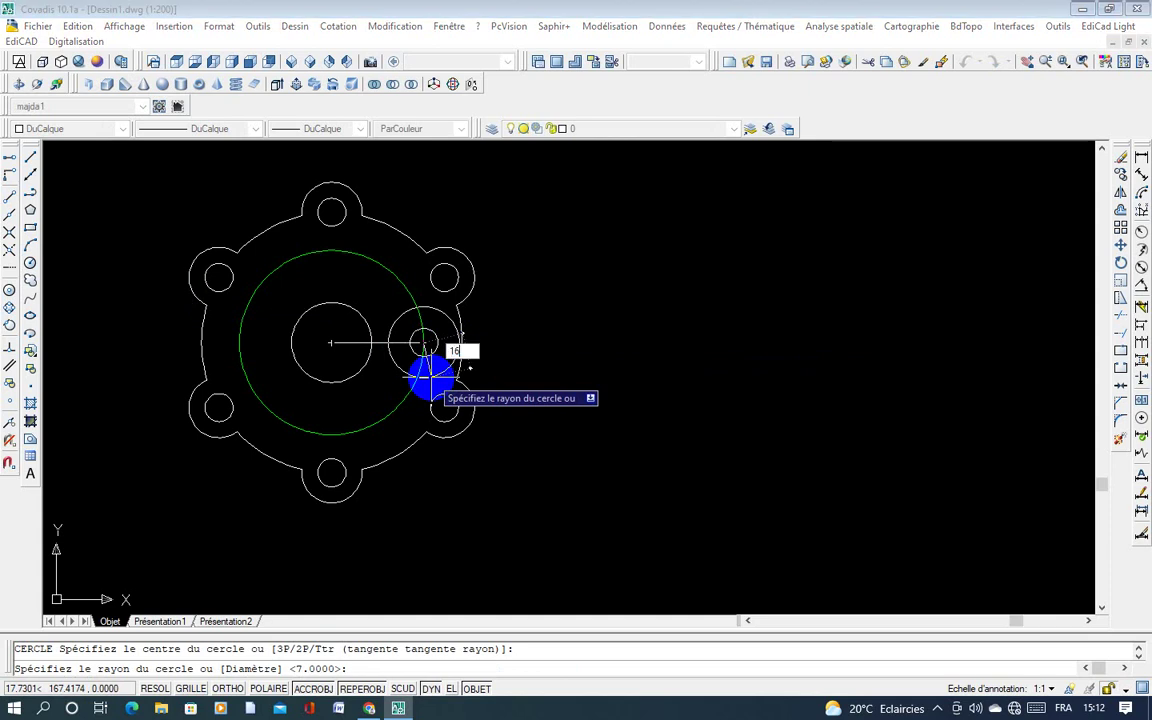
{"action": "key", "text": "Return"}
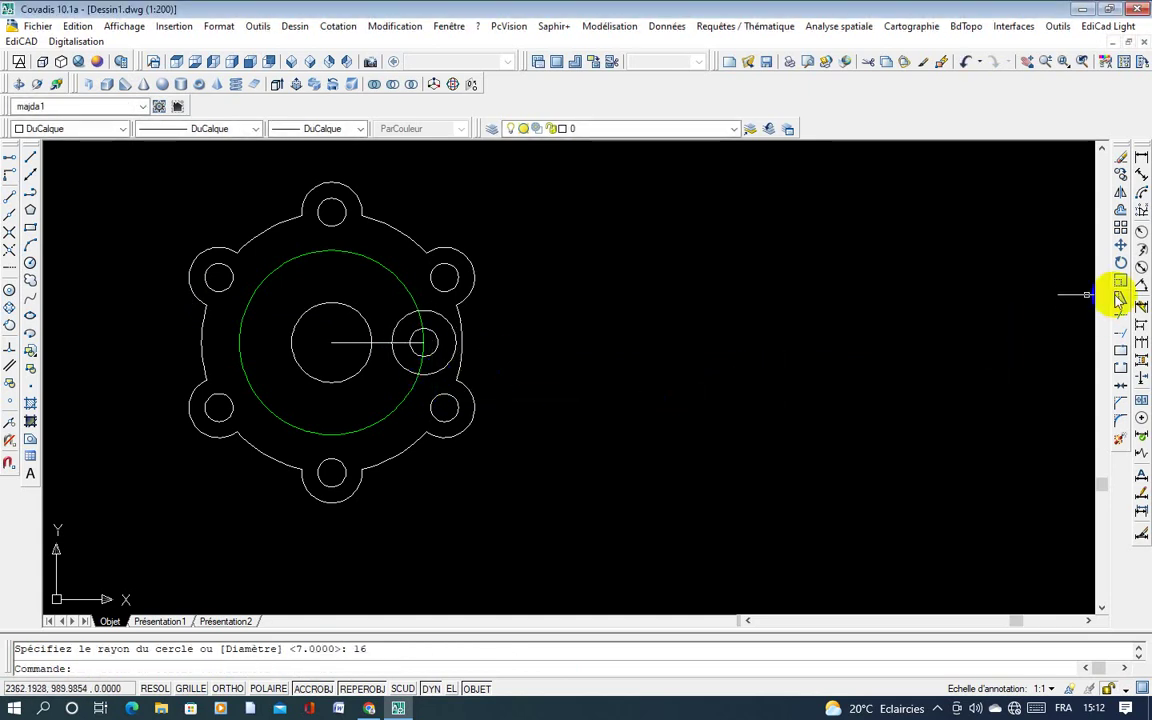
{"action": "left_click", "coordinate": [1121, 312]}
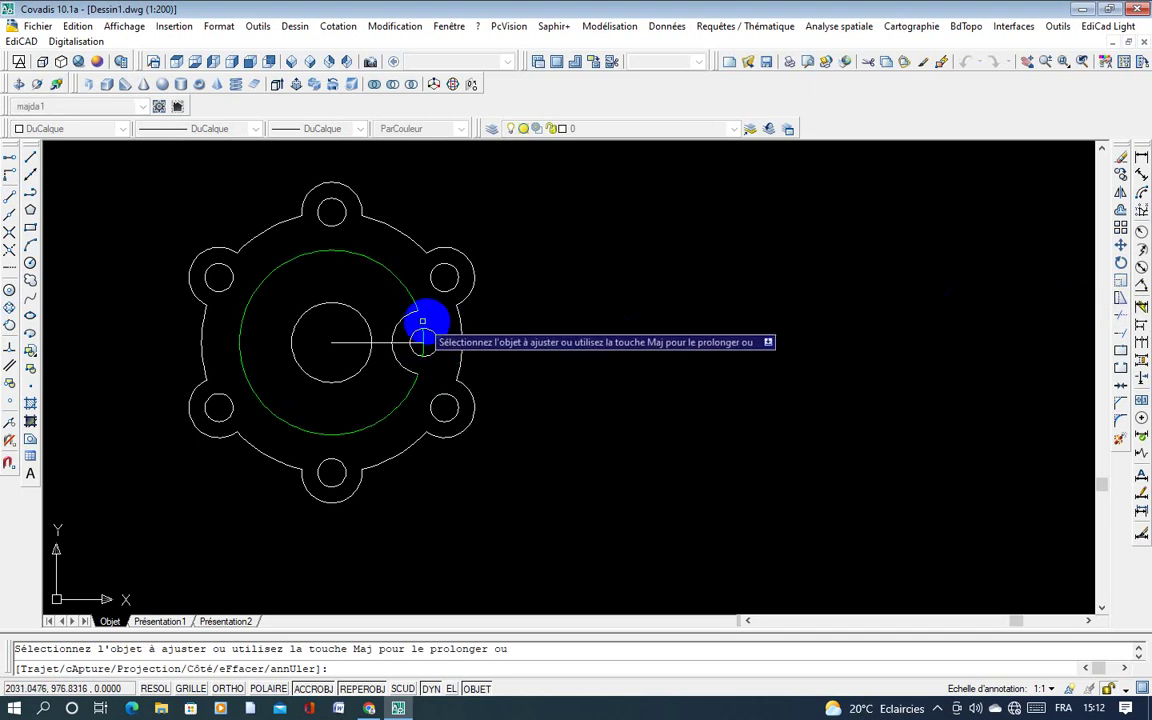
Step: Mirror the small right circle and its arc to the left about a vertical axis through the centre
{"action": "right_click", "coordinate": [451, 330]}
{"action": "left_click", "coordinate": [458, 337]}
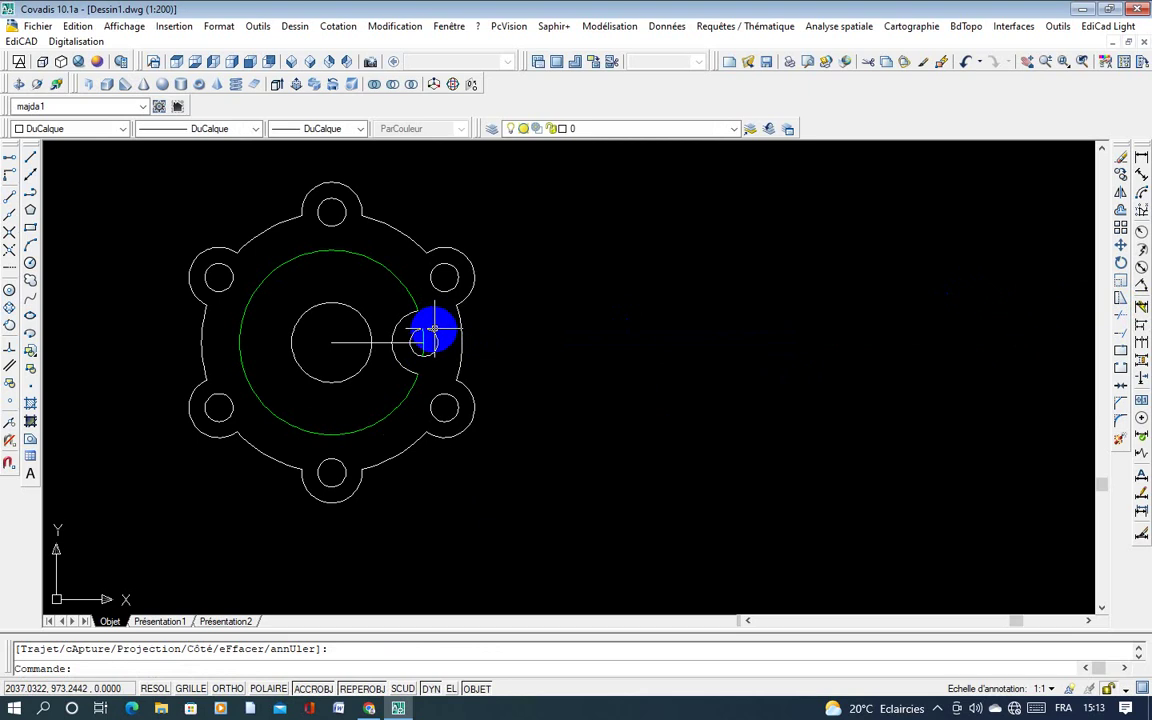
{"action": "left_click", "coordinate": [1120, 192]}
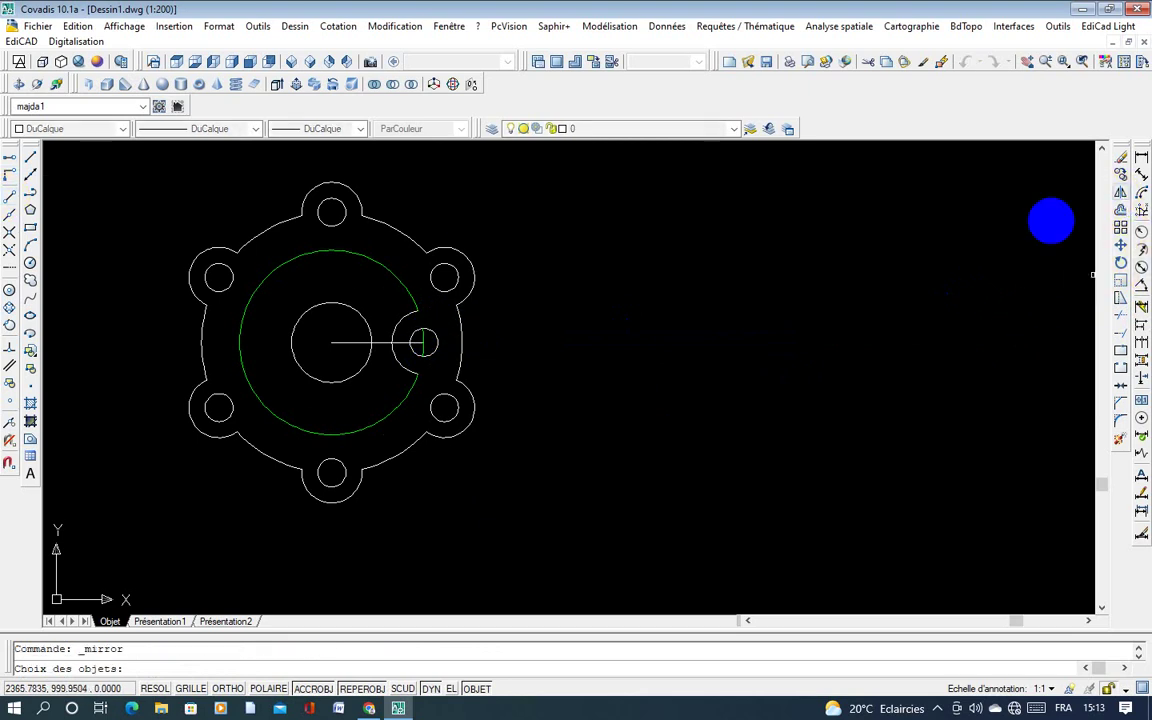
{"action": "left_click", "coordinate": [400, 328]}
{"action": "left_click", "coordinate": [437, 340]}
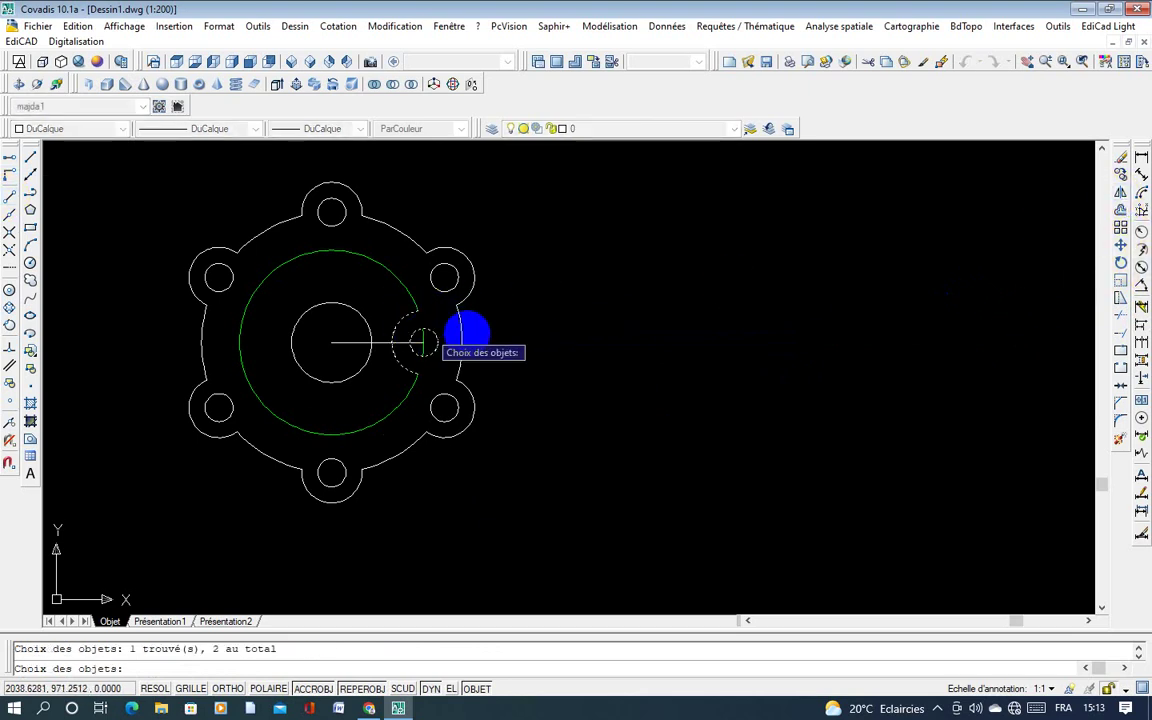
{"action": "key", "text": "Return"}
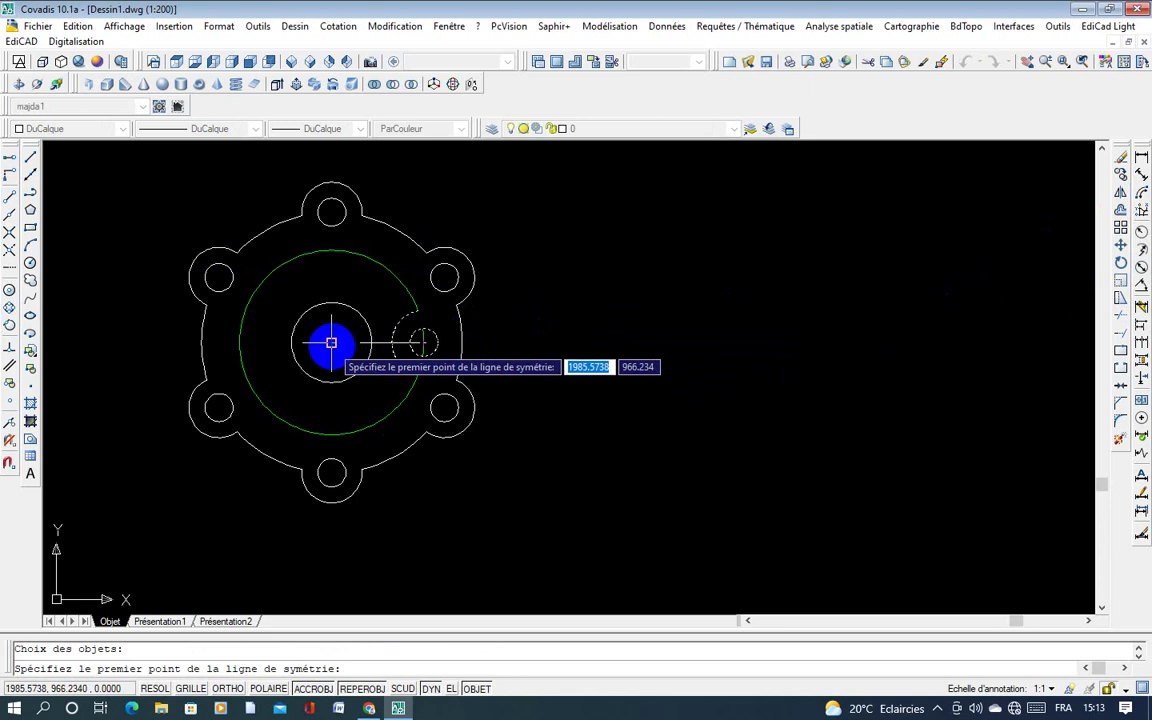
{"action": "left_click", "coordinate": [331, 343]}
{"action": "left_click", "coordinate": [331, 208]}
{"action": "key", "text": "Return"}
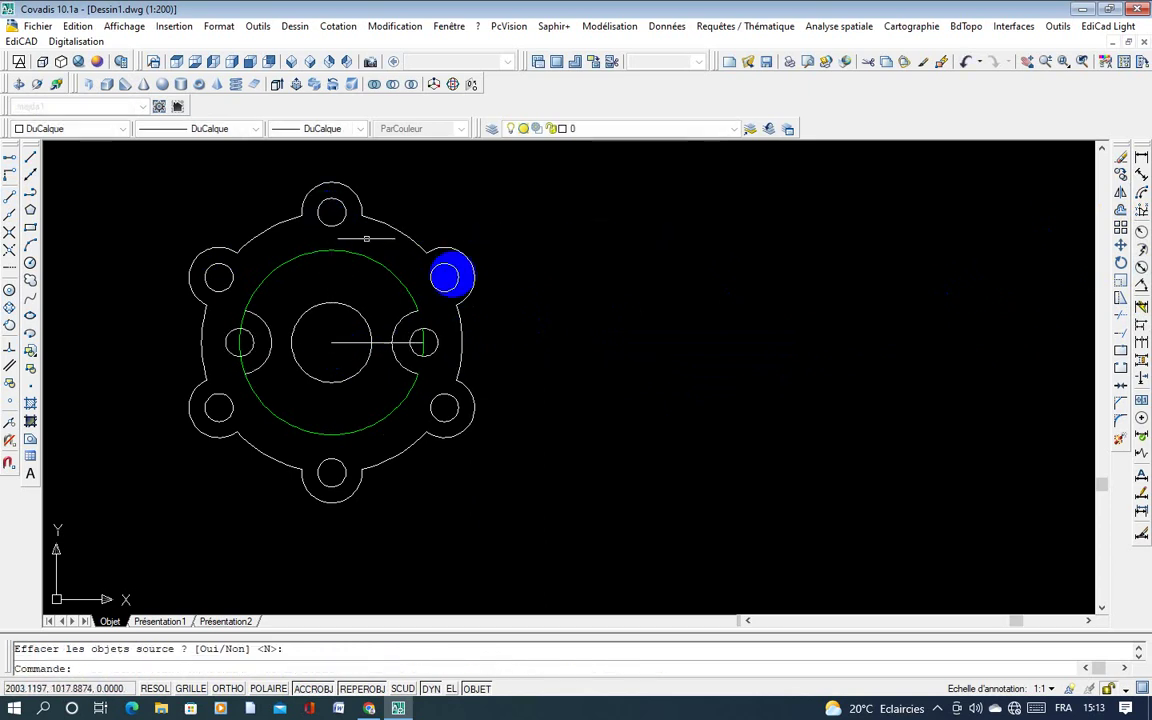
Step: Trim the green circle inside the mirrored left arc
{"action": "left_click", "coordinate": [1119, 318]}
{"action": "key", "text": "Return"}
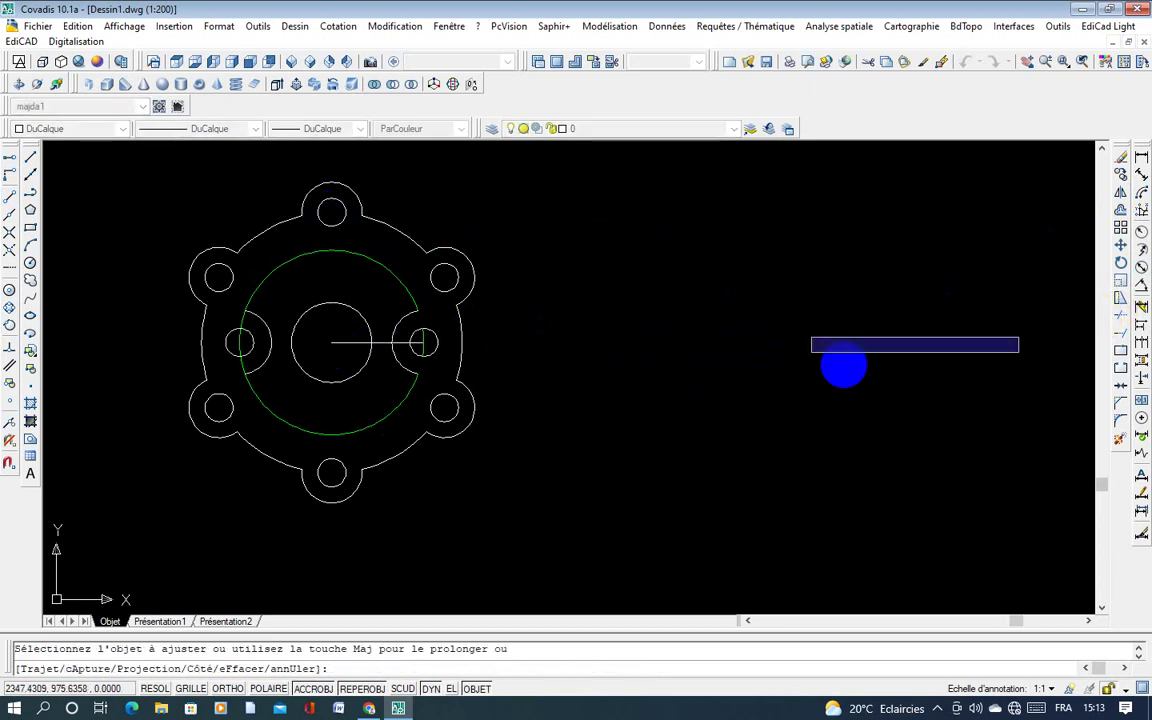
{"action": "left_click", "coordinate": [241, 321]}
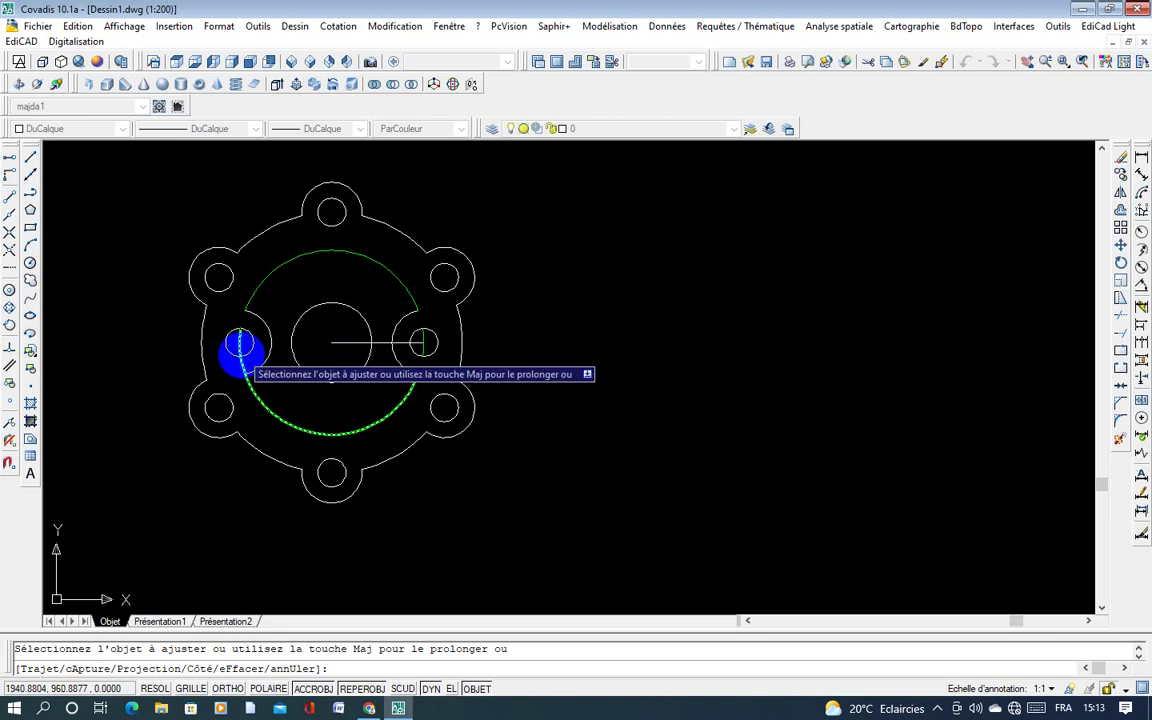
{"action": "left_click", "coordinate": [241, 360]}
{"action": "key", "text": "Escape"}
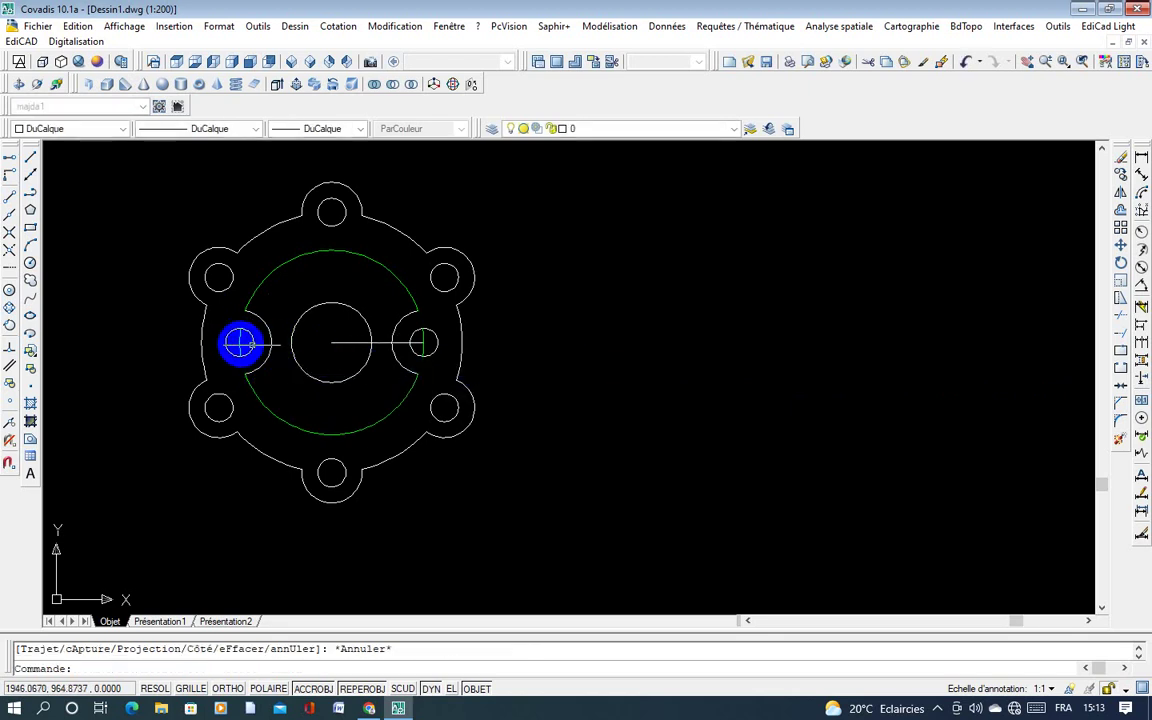
Step: Delete the leftover left green arc and the horizontal centre line
{"action": "left_click", "coordinate": [240, 343]}
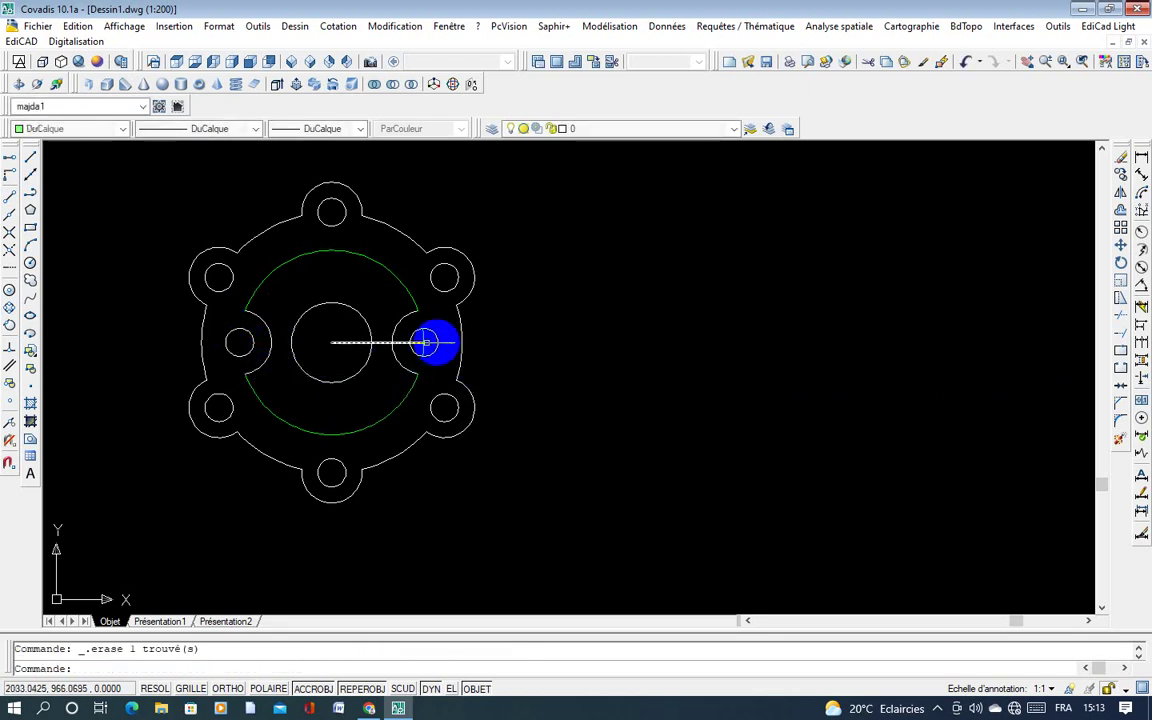
{"action": "key", "text": "Delete"}
{"action": "left_click", "coordinate": [386, 343]}
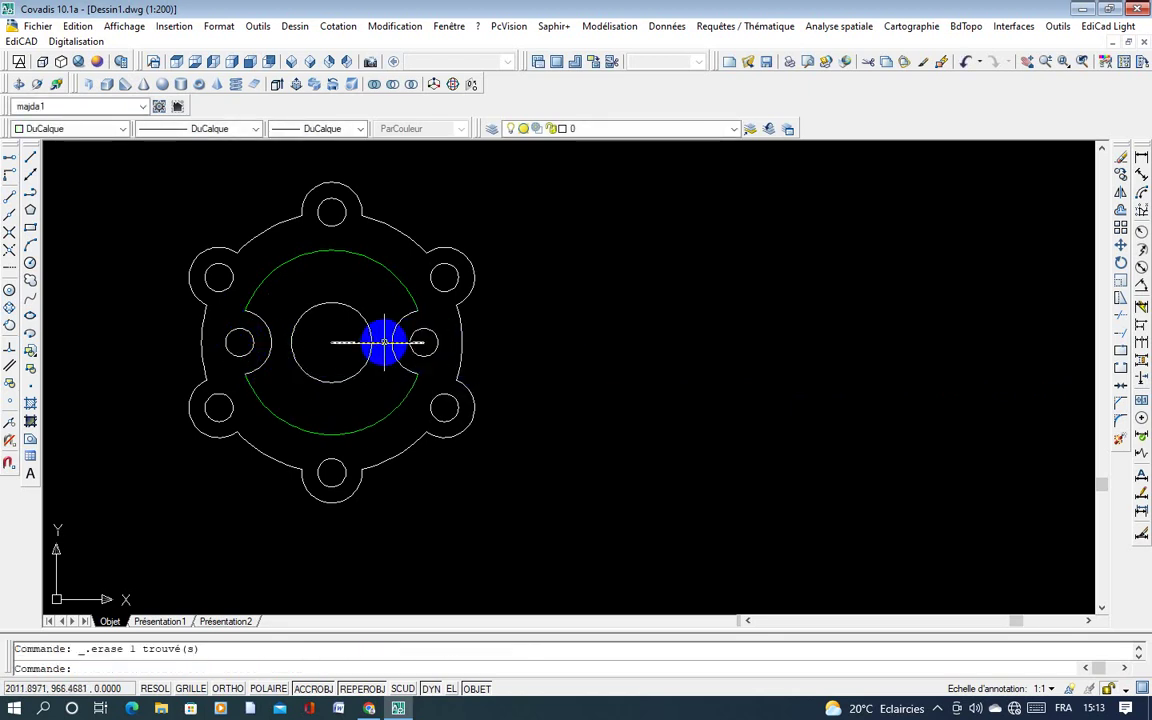
{"action": "key", "text": "Delete"}
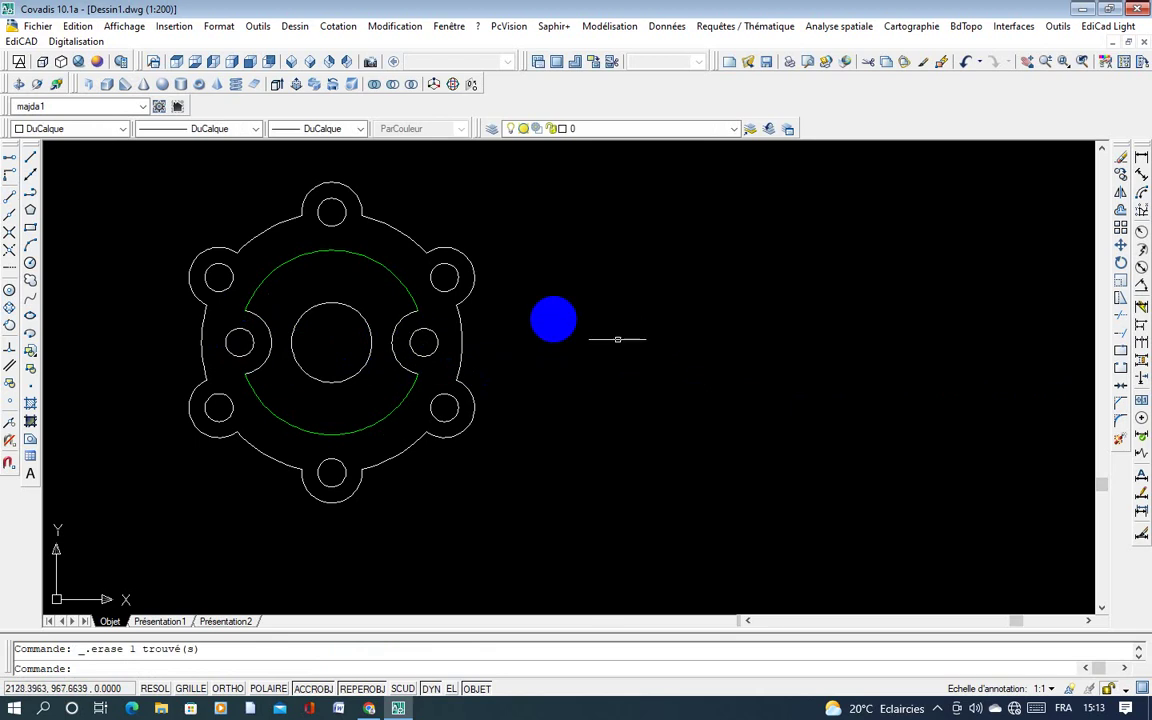
{"action": "left_click", "coordinate": [394, 343]}
{"action": "middle_click_drag", "start_coordinate": [309, 378], "coordinate": [329, 417]}
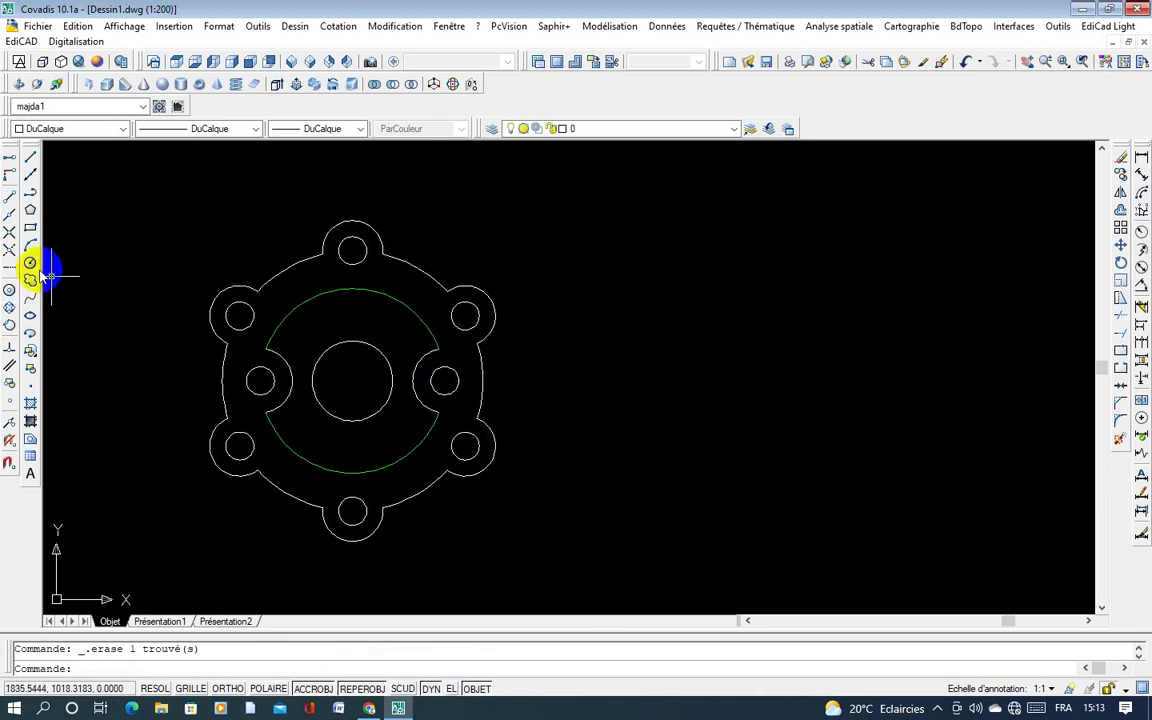
Step: Switch the colour to Rouge and draw a radius-32 circle centred on the central hole
{"action": "left_click", "coordinate": [124, 128]}
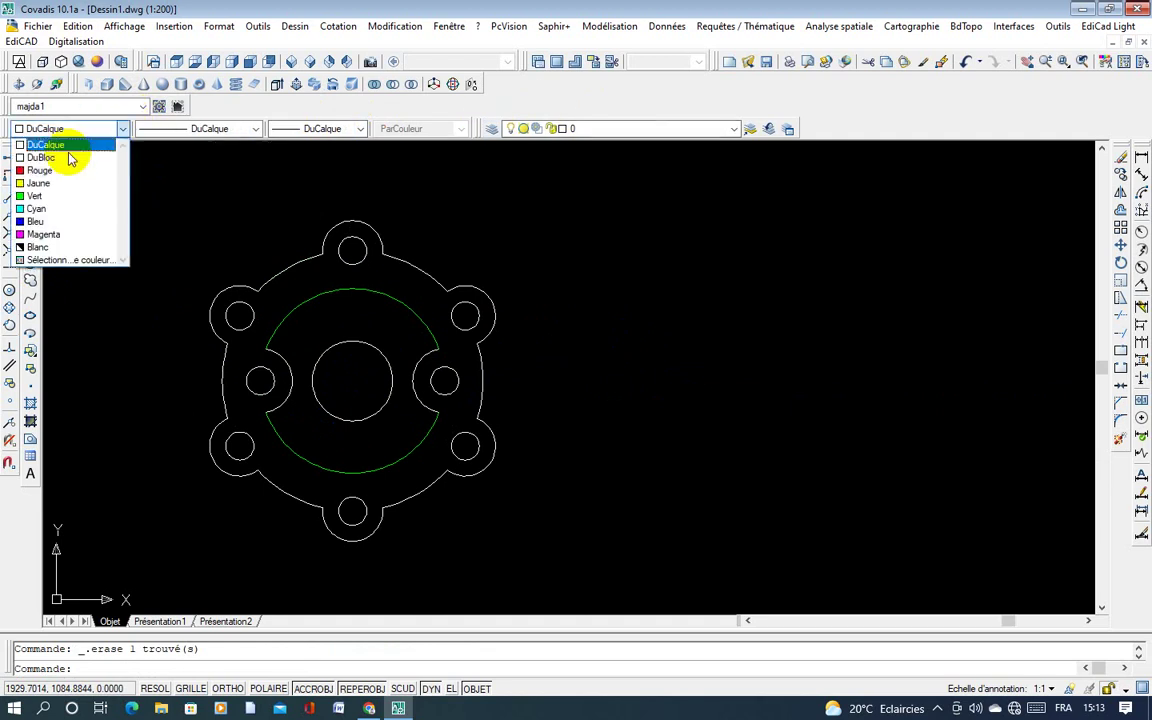
{"action": "left_click", "coordinate": [40, 168]}
{"action": "left_click", "coordinate": [30, 263]}
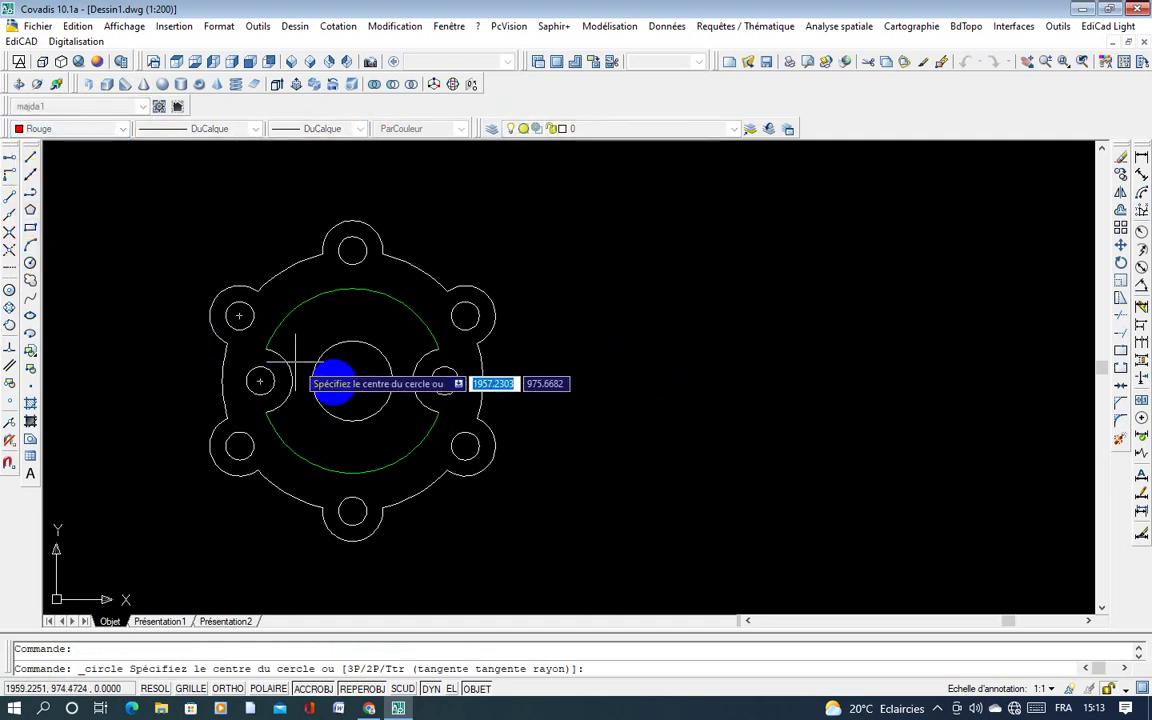
{"action": "left_click", "coordinate": [352, 380]}
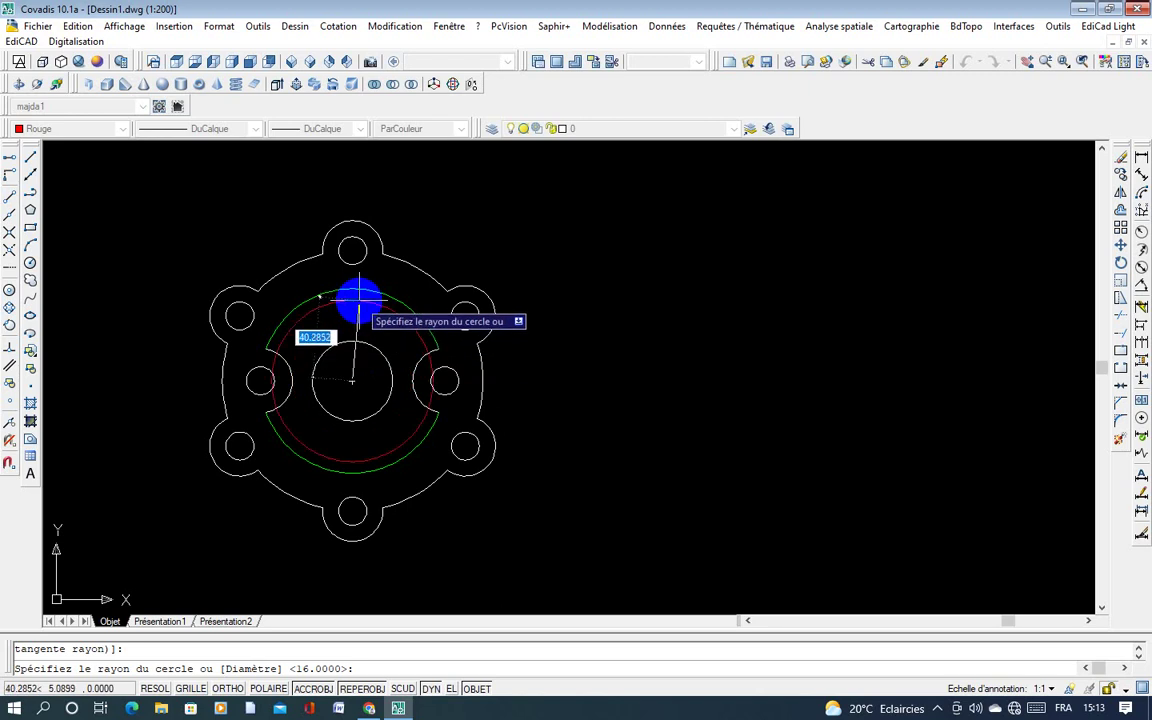
{"action": "type", "text": "32"}
{"action": "key", "text": "Return"}
{"action": "middle_click_drag", "start_coordinate": [368, 329], "coordinate": [386, 316]}
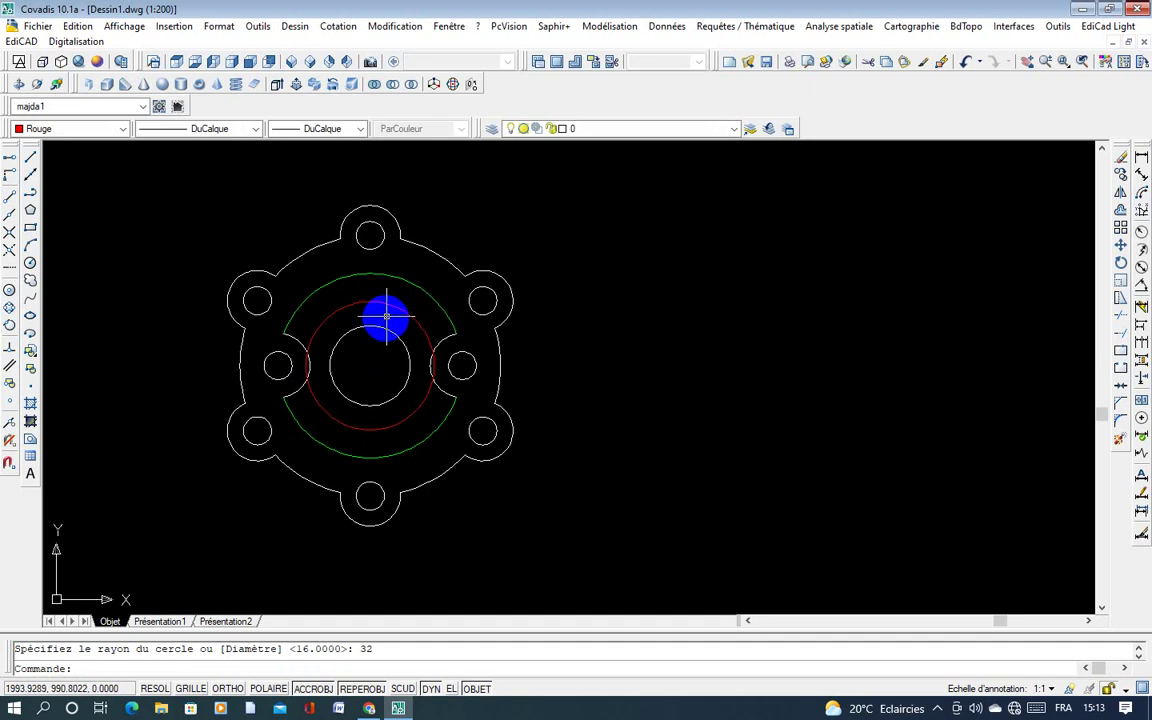
{"action": "left_click", "coordinate": [39, 159]}
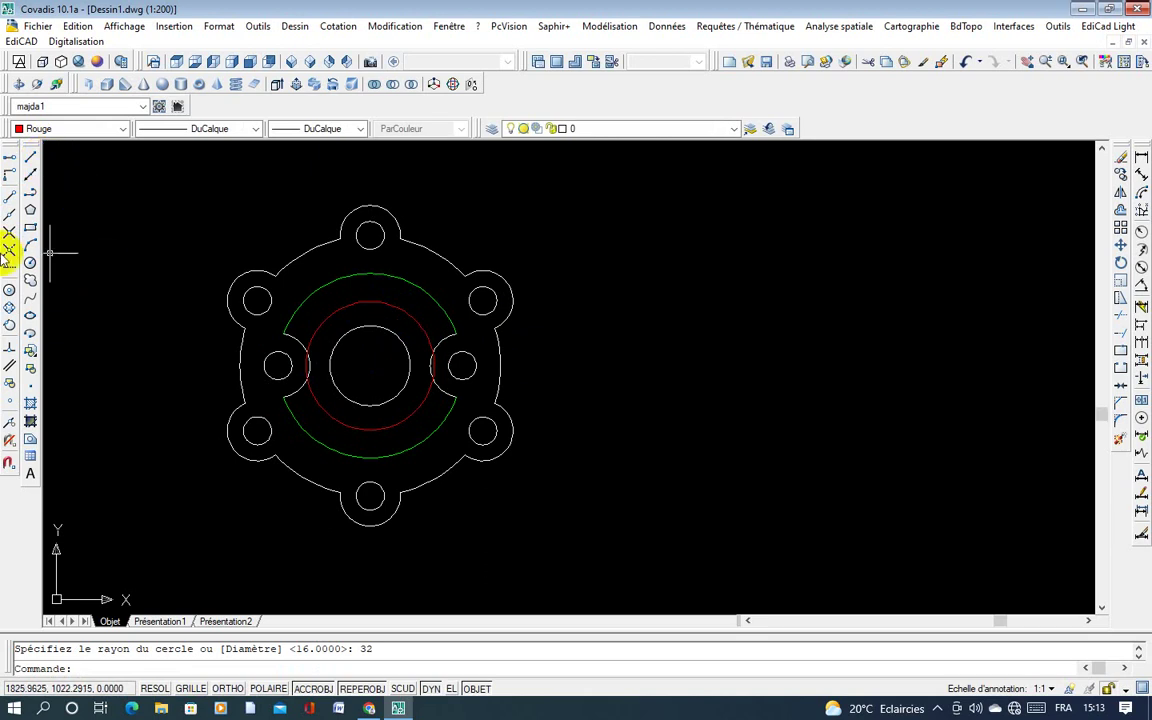
Step: Draw a vertical red line from the circles' centre down to the red circle
{"action": "left_click", "coordinate": [28, 160]}
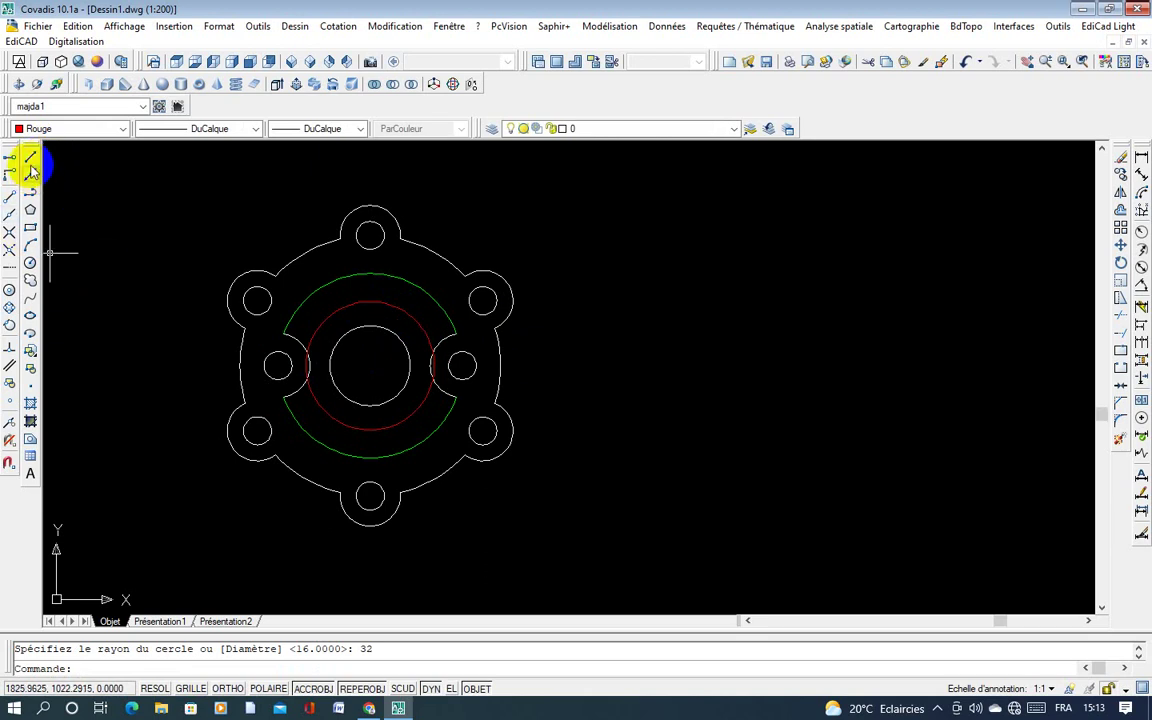
{"action": "left_click", "coordinate": [370, 366]}
{"action": "left_click", "coordinate": [370, 430]}
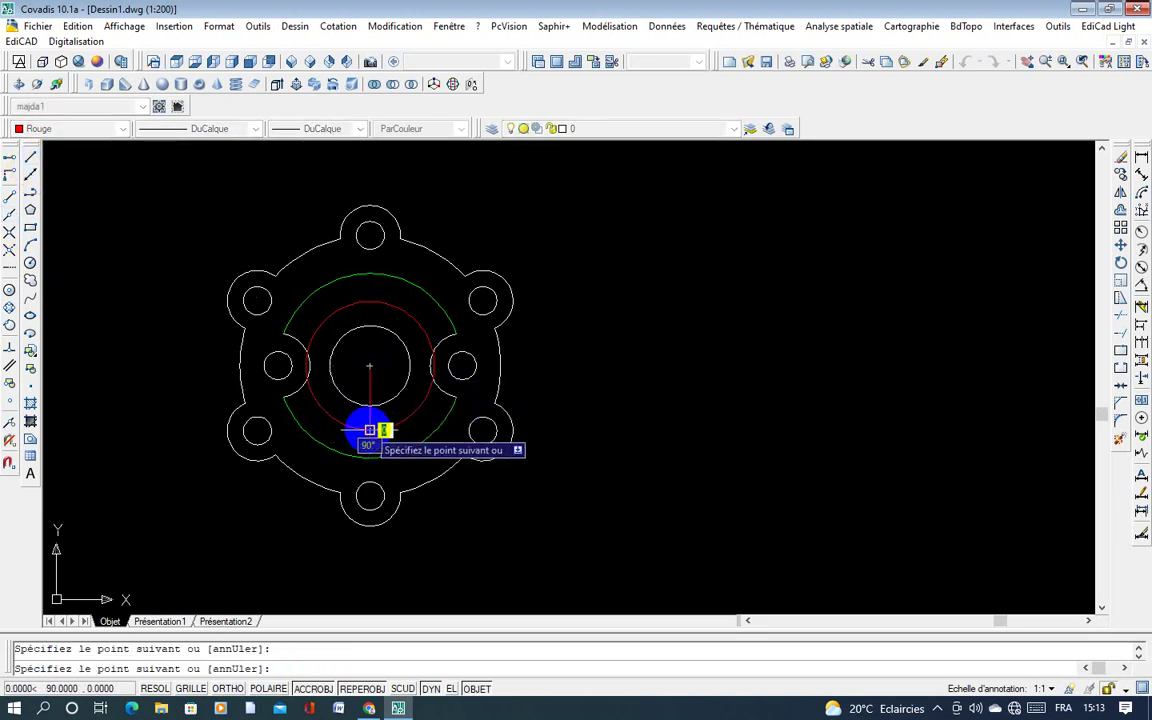
{"action": "key", "text": "Escape"}
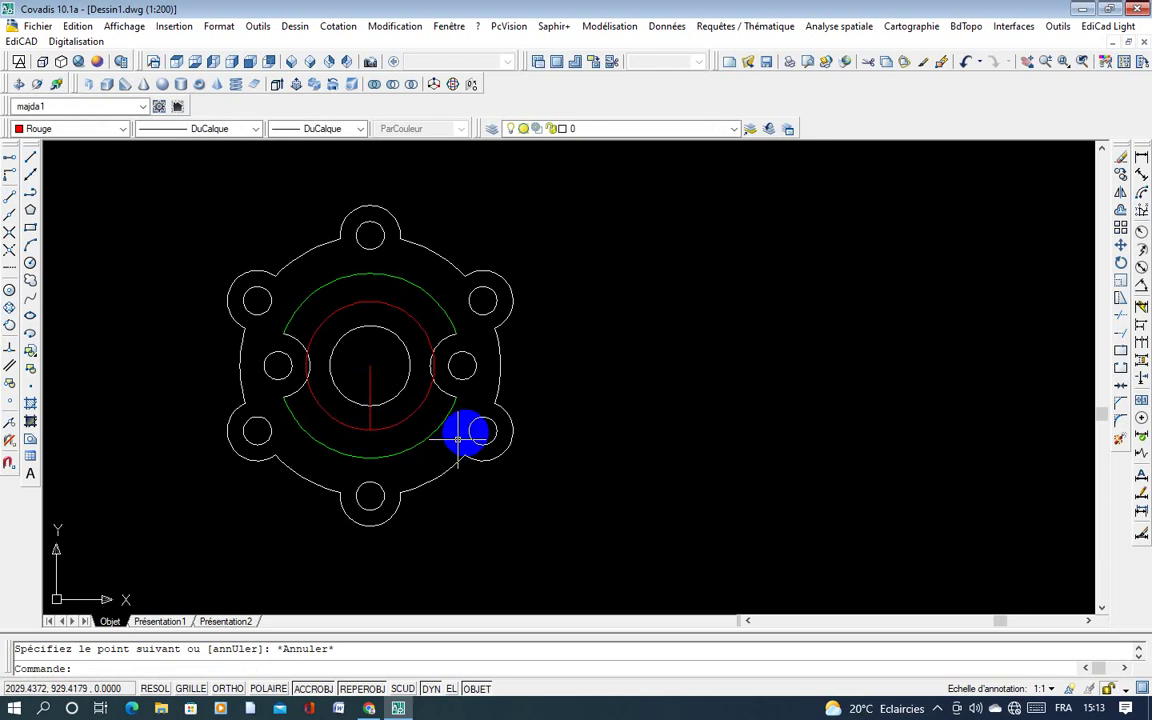
Step: Offset that vertical line 8 units to both the right and the left
{"action": "left_click", "coordinate": [1120, 211]}
{"action": "type", "text": "8"}
{"action": "key", "text": "Return"}
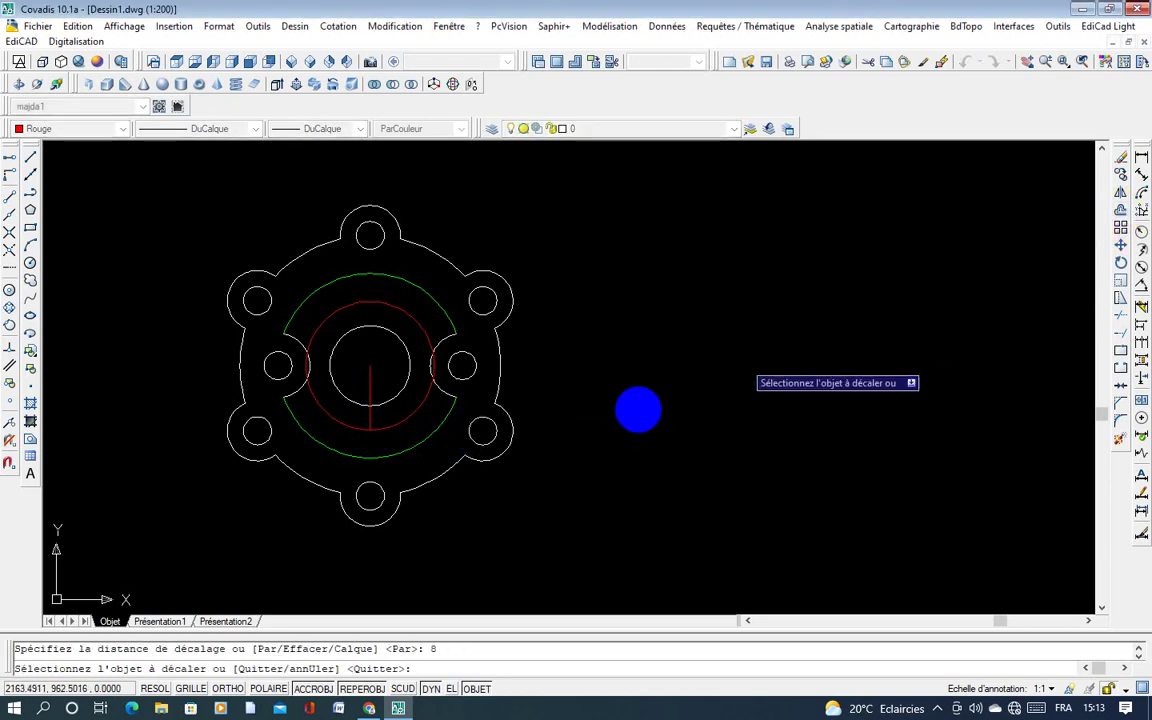
{"action": "left_click", "coordinate": [368, 415]}
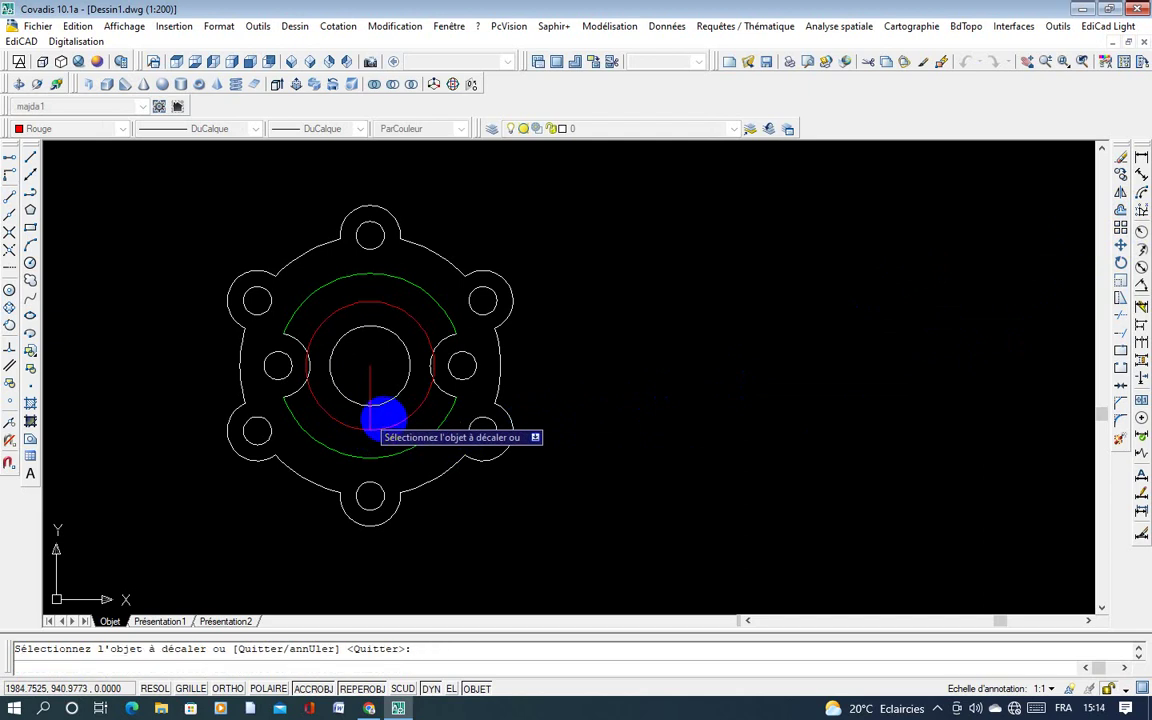
{"action": "left_click", "coordinate": [378, 418]}
{"action": "left_click", "coordinate": [372, 418]}
{"action": "left_click", "coordinate": [331, 419]}
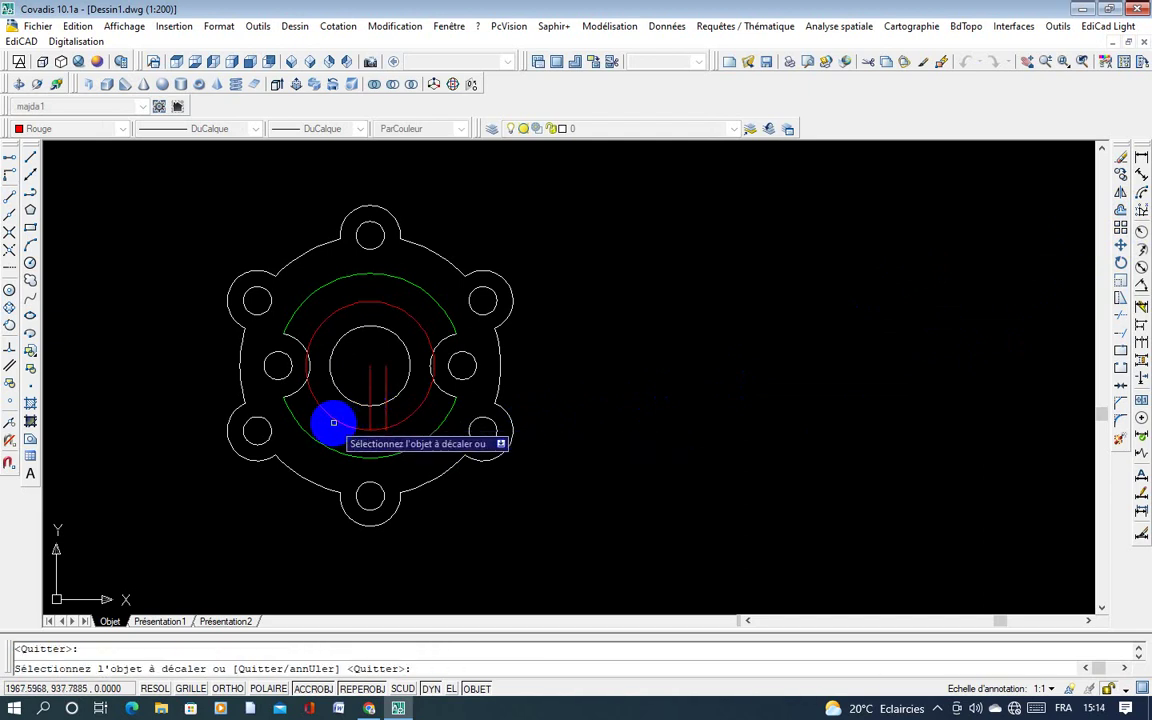
{"action": "right_click", "coordinate": [370, 420]}
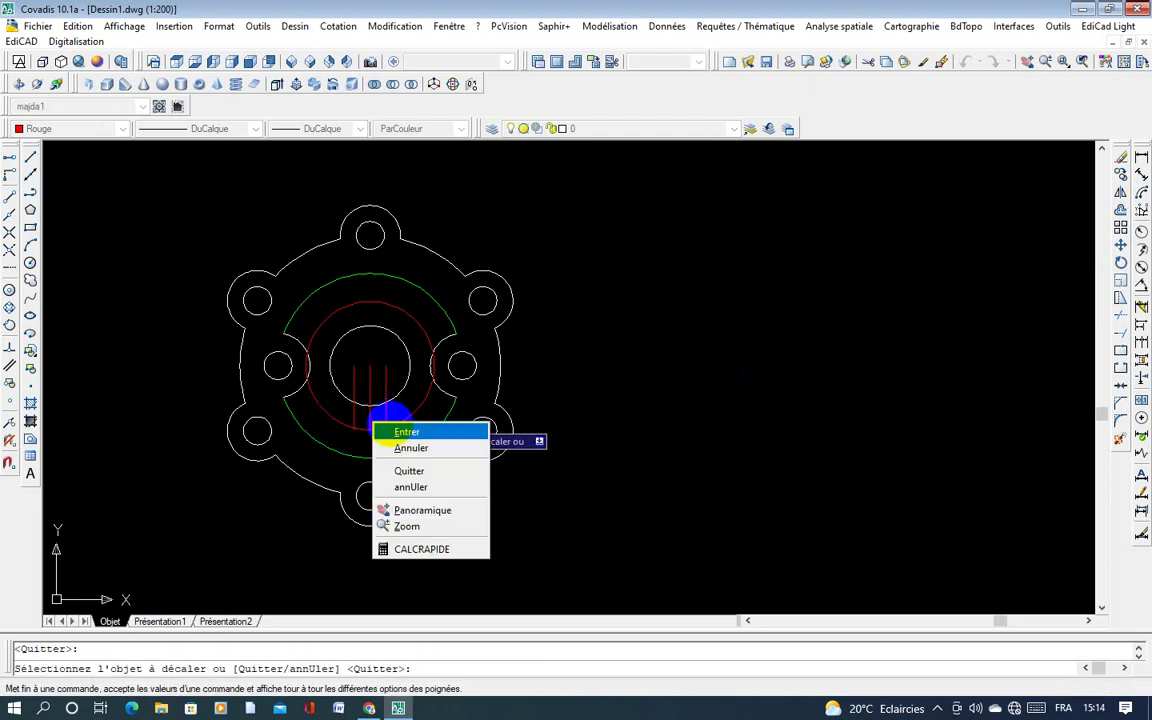
{"action": "left_click", "coordinate": [400, 437]}
{"action": "scroll", "coordinate": [388, 424], "scroll_direction": "up", "scroll_amount": 2}
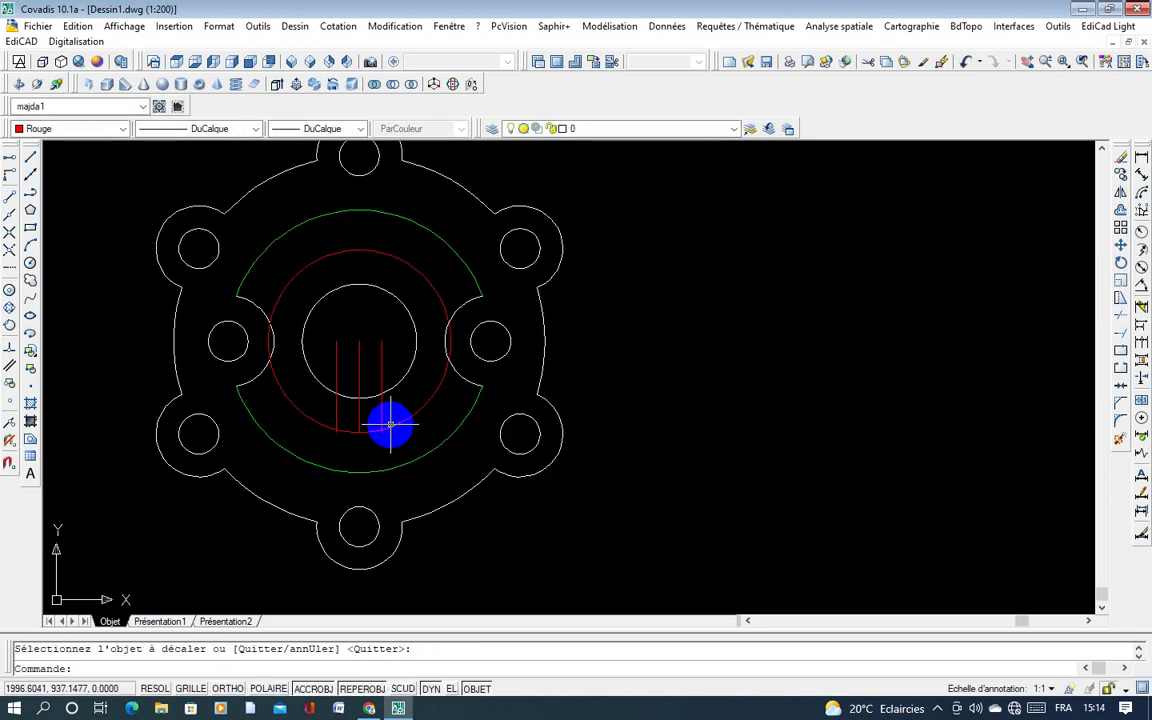
Step: Draw two slanted lines from the apex down to the red circle's bottom
{"action": "left_click", "coordinate": [31, 160]}
{"action": "left_click", "coordinate": [358, 350]}
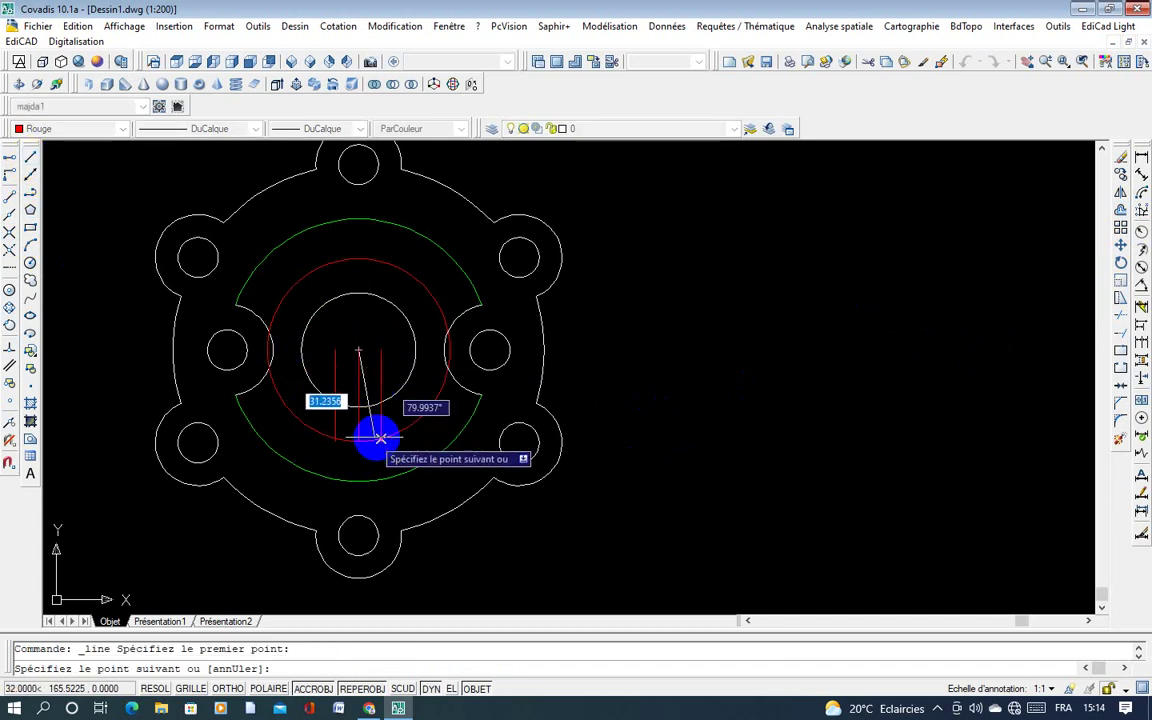
{"action": "left_click", "coordinate": [380, 437]}
{"action": "key", "text": "Return"}
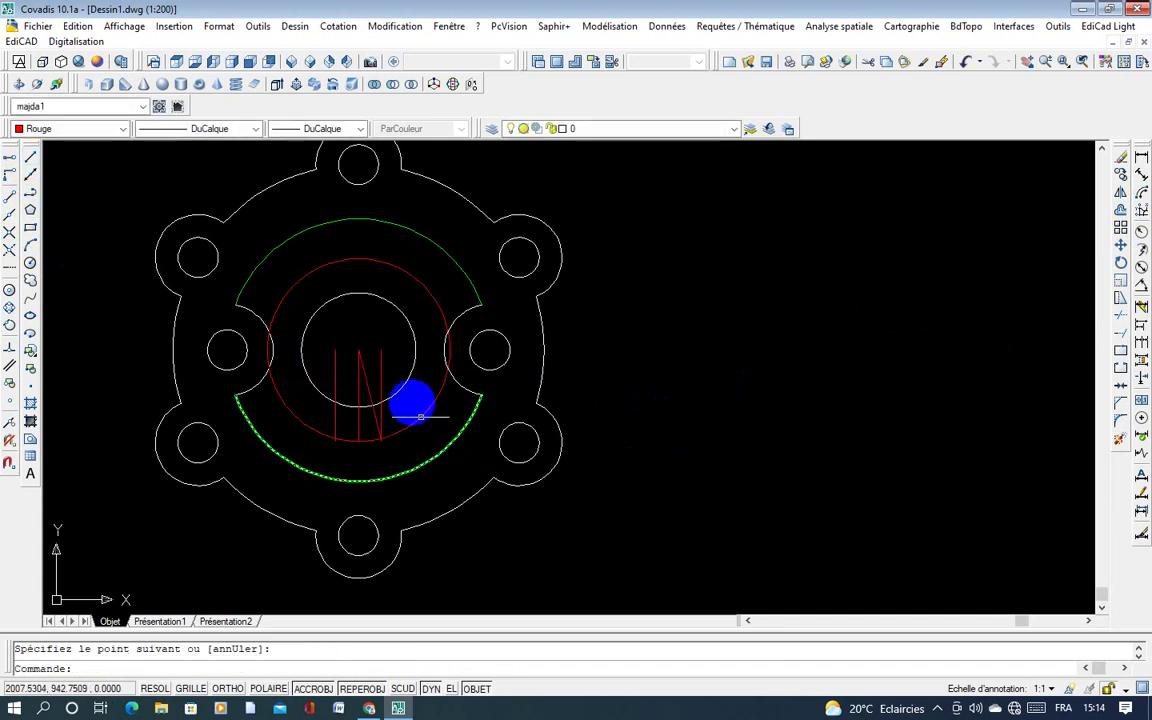
{"action": "key", "text": "Return"}
{"action": "left_click", "coordinate": [358, 350]}
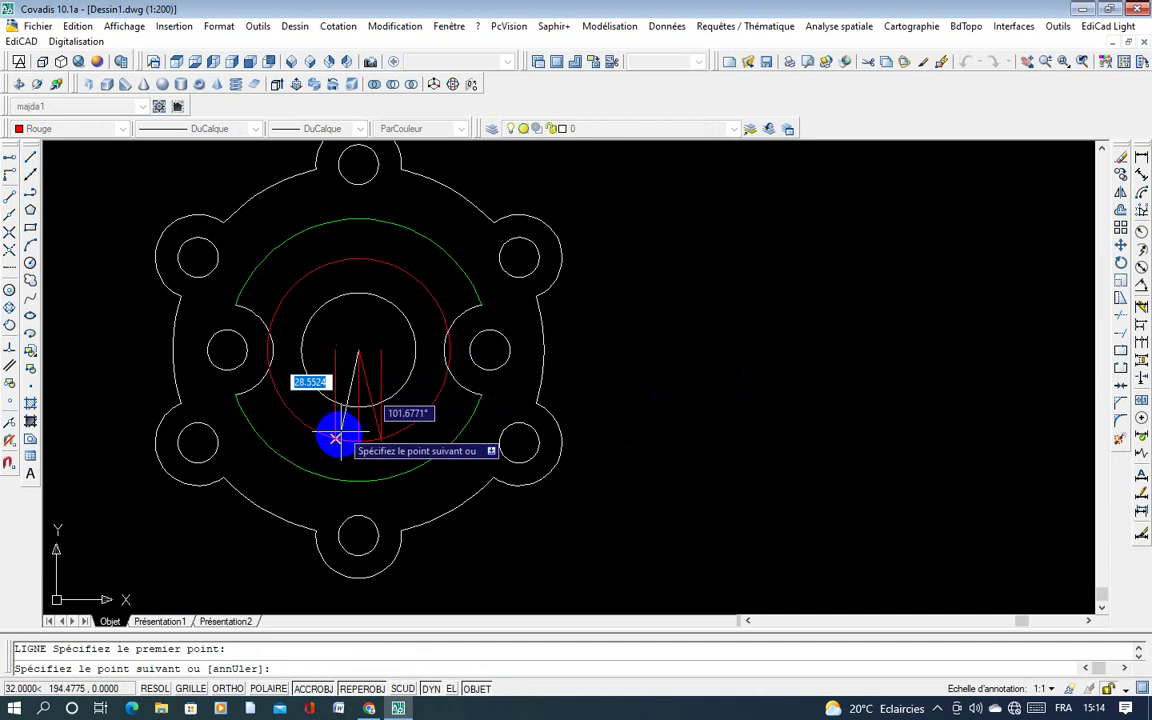
{"action": "left_click", "coordinate": [336, 437]}
{"action": "key", "text": "Escape"}
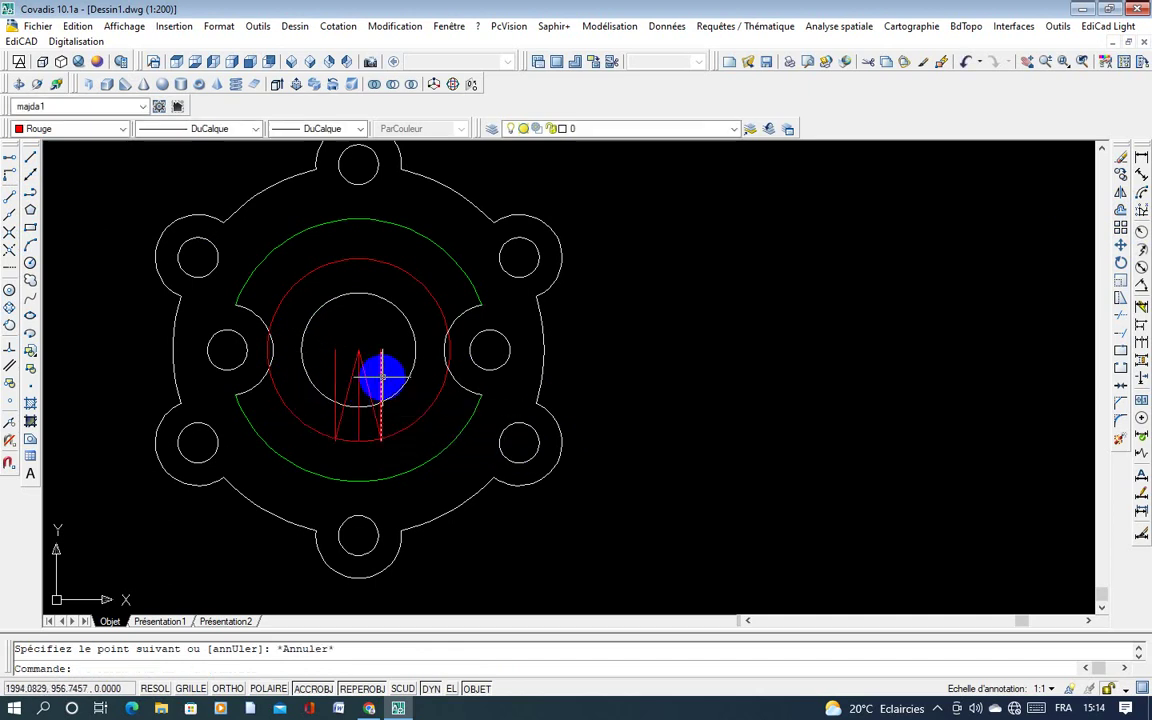
Step: Delete the two outer vertical red lines
{"action": "left_click", "coordinate": [381, 378]}
{"action": "key", "text": "Delete"}
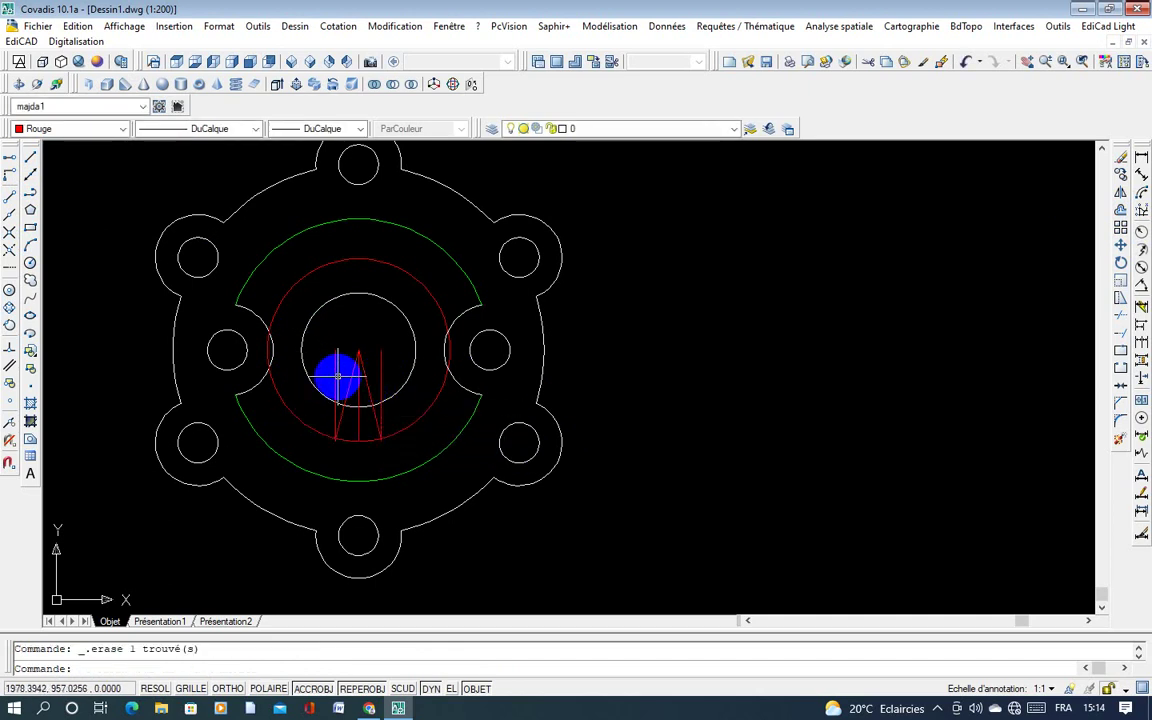
{"action": "left_click_drag", "start_coordinate": [335, 378], "coordinate": [381, 378]}
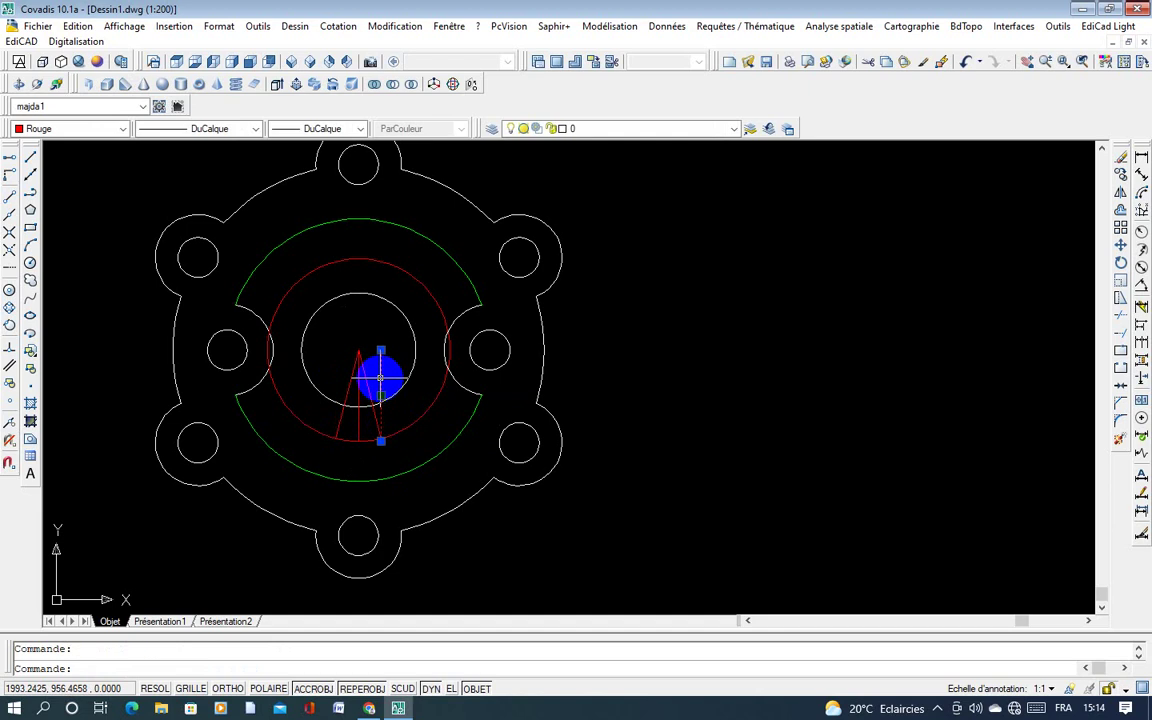
{"action": "key", "text": "Delete"}
{"action": "middle_click_drag", "start_coordinate": [419, 419], "coordinate": [458, 393]}
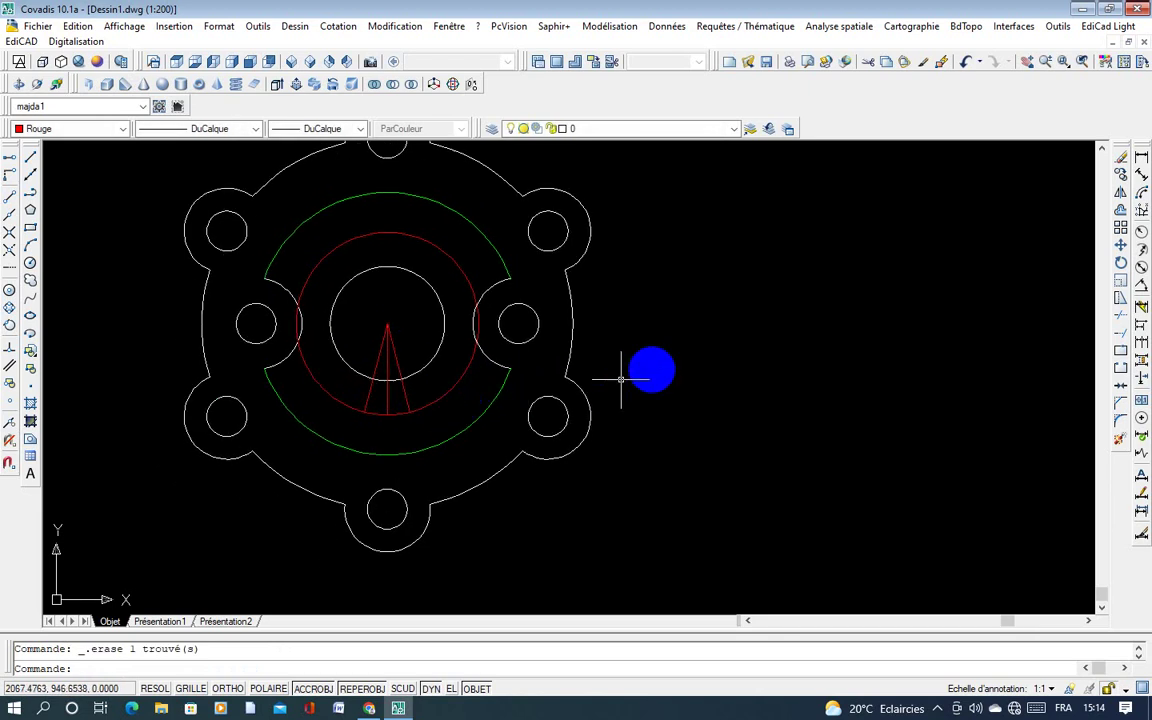
Step: Trim the red circle's lower arcs, the inner red line ends and the hole's arc between them
{"action": "left_click", "coordinate": [1120, 314]}
{"action": "key", "text": "Return"}
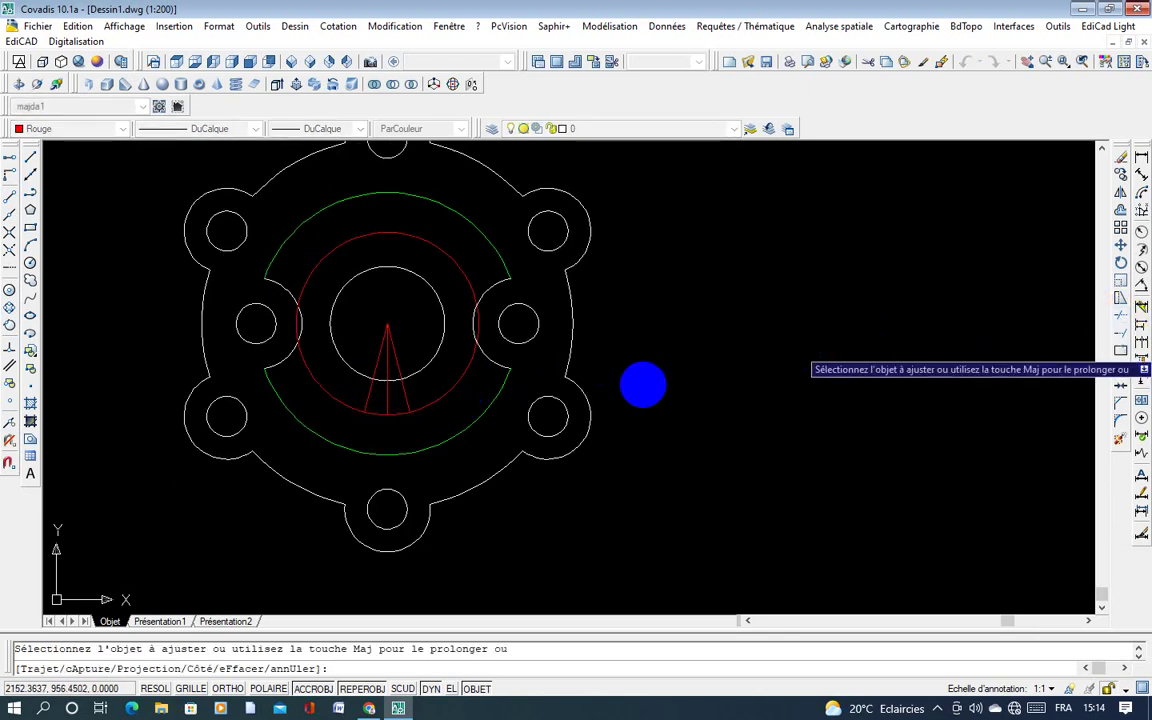
{"action": "left_click", "coordinate": [446, 401]}
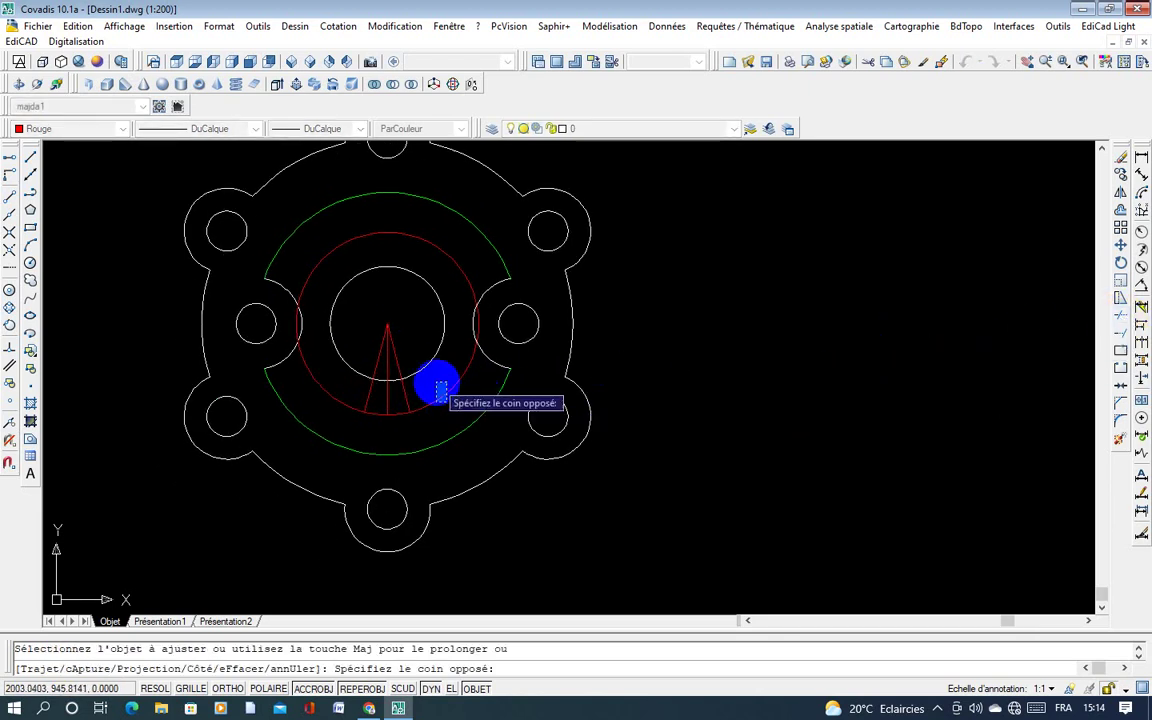
{"action": "left_click", "coordinate": [441, 391]}
{"action": "left_click", "coordinate": [345, 402]}
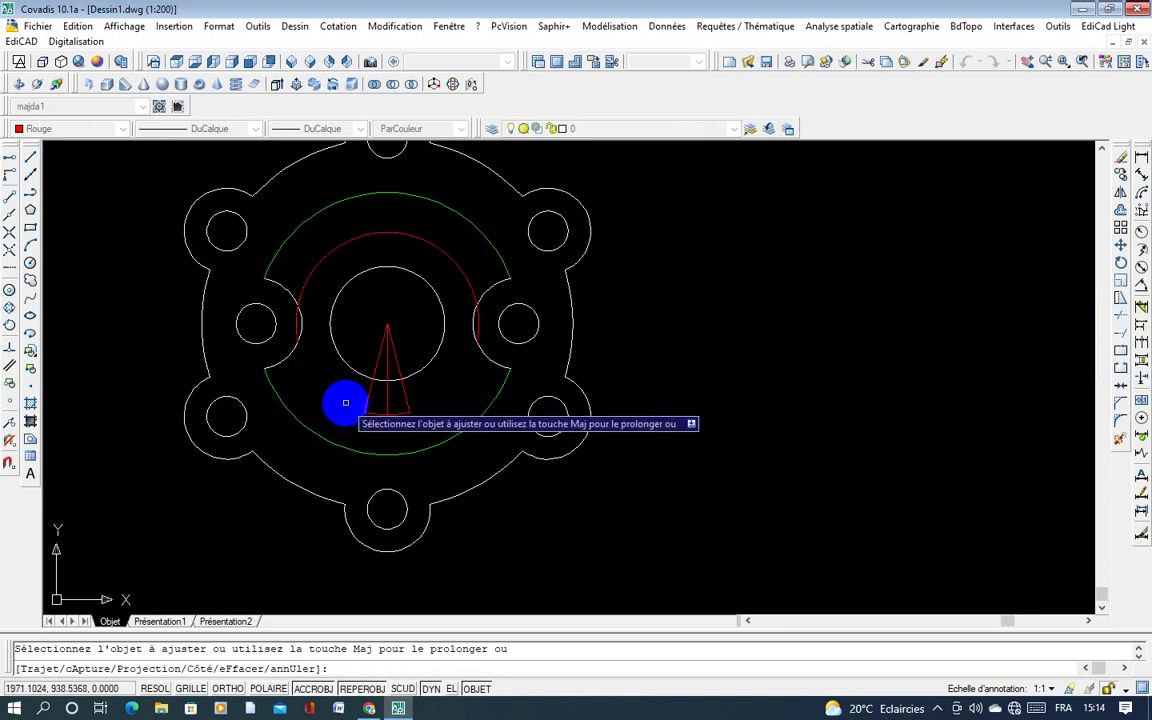
{"action": "left_click", "coordinate": [381, 355]}
{"action": "left_click", "coordinate": [379, 385]}
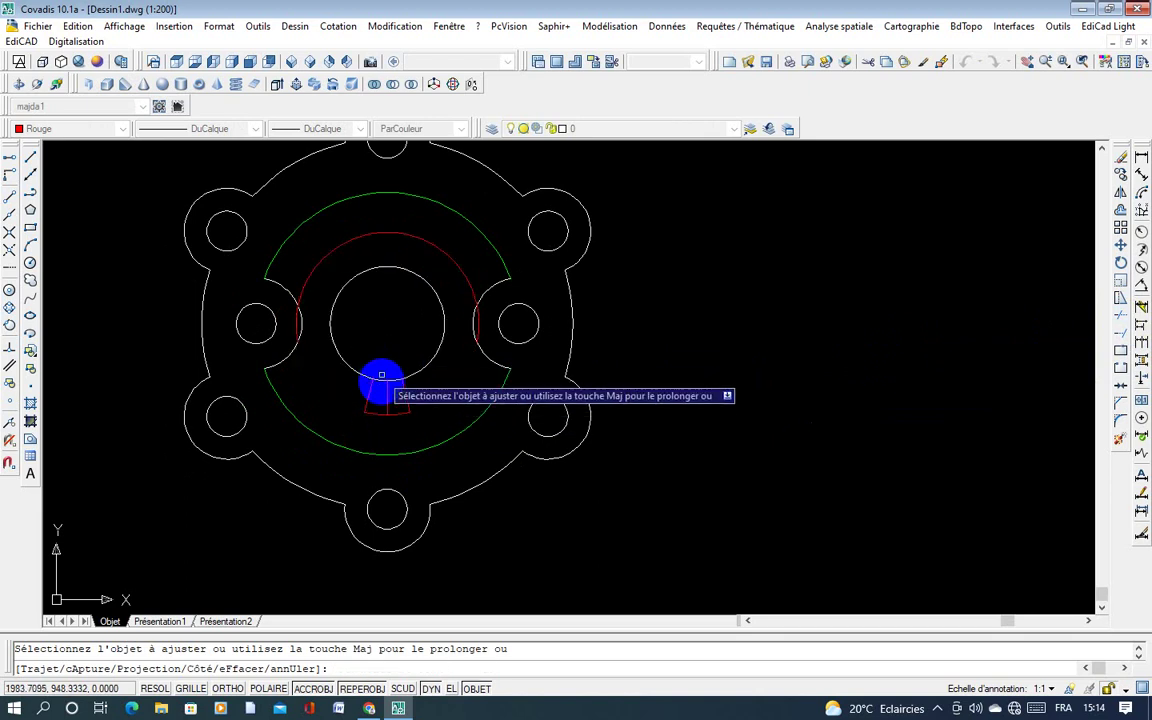
{"action": "left_click", "coordinate": [390, 380]}
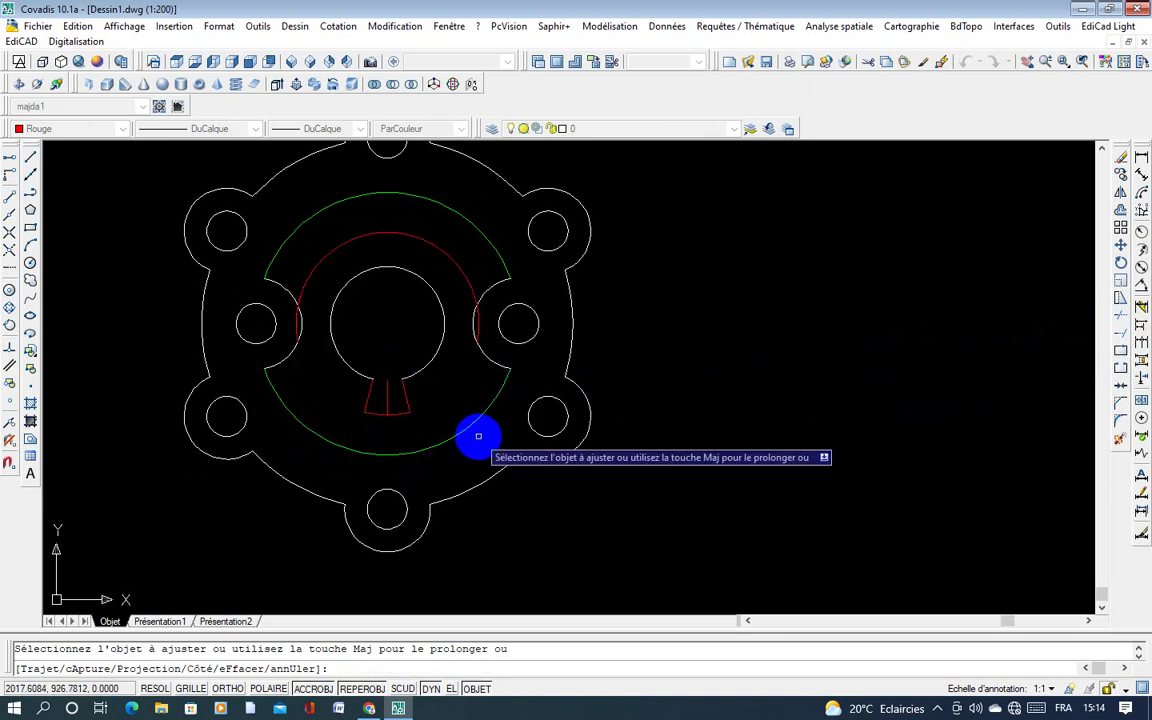
{"action": "key", "text": "Escape"}
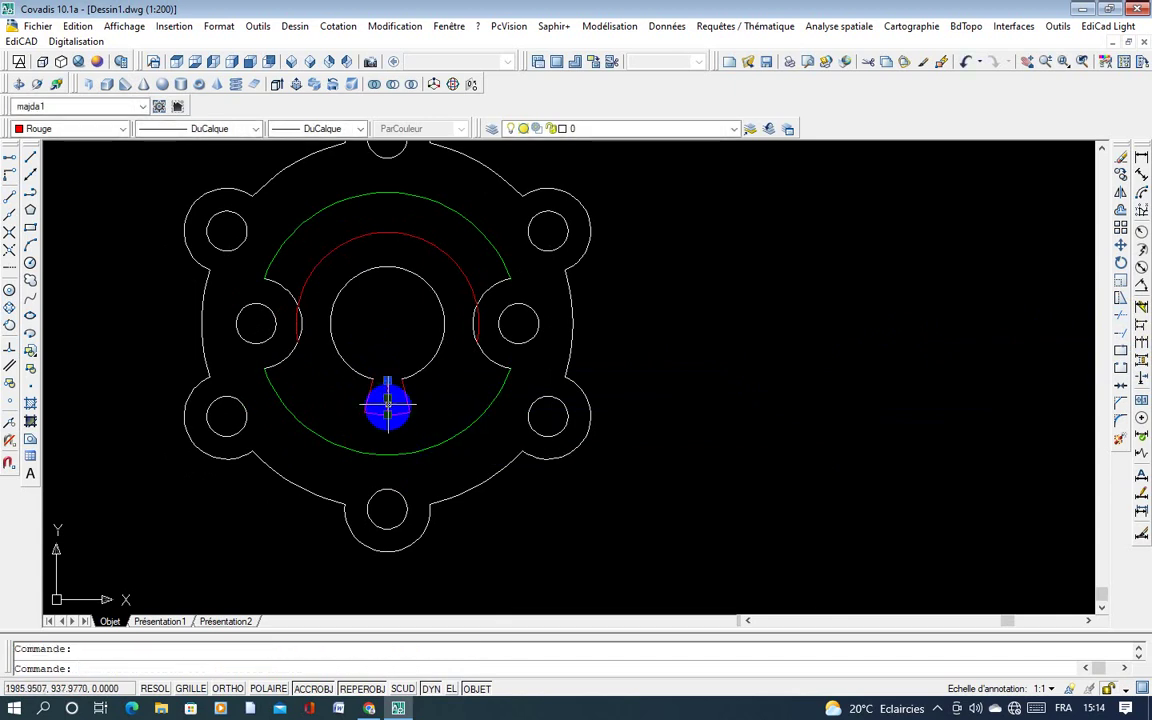
Step: Delete the leftover bottom segment and the remaining red arc around the centre
{"action": "key", "text": "Delete"}
{"action": "left_click", "coordinate": [458, 270]}
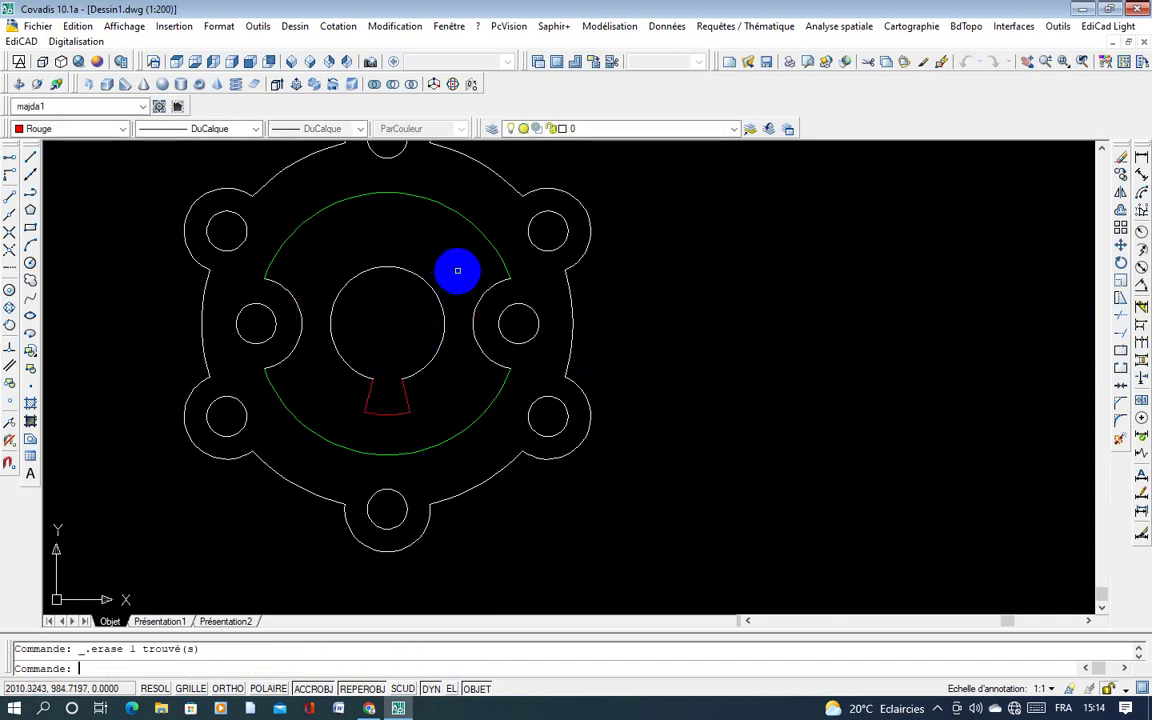
{"action": "key", "text": "Delete"}
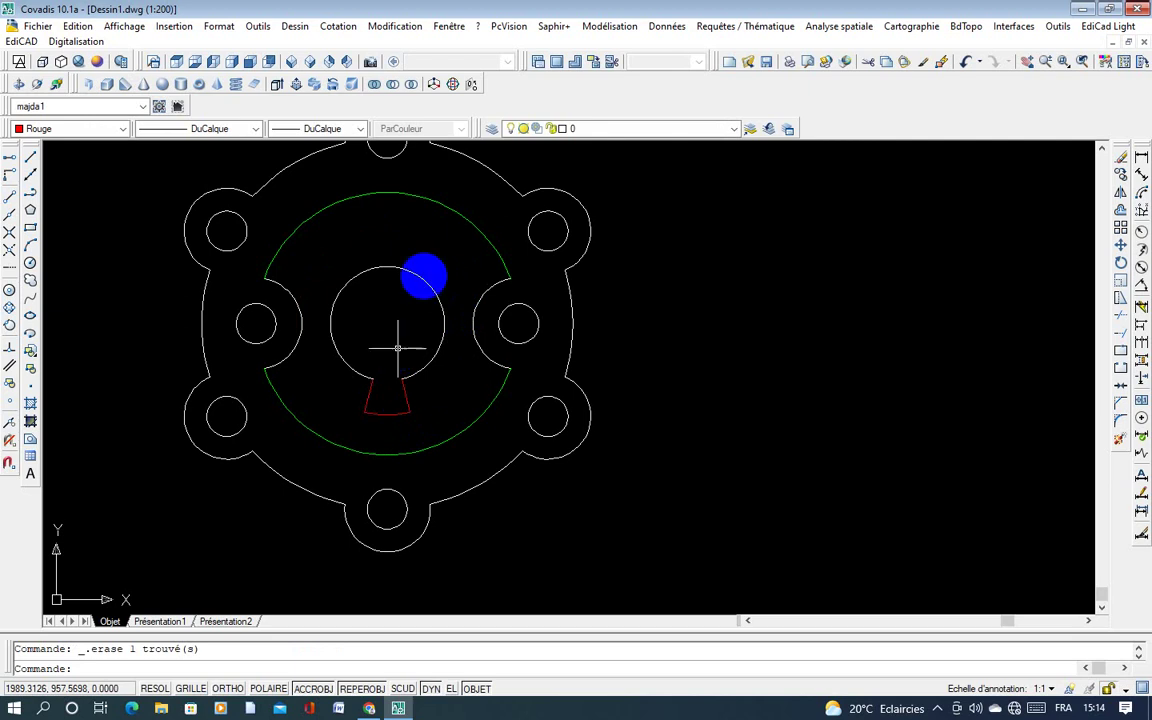
Step: Rotate the red wedge 45° about the hole's centre using Rotation
{"action": "left_click", "coordinate": [1121, 263]}
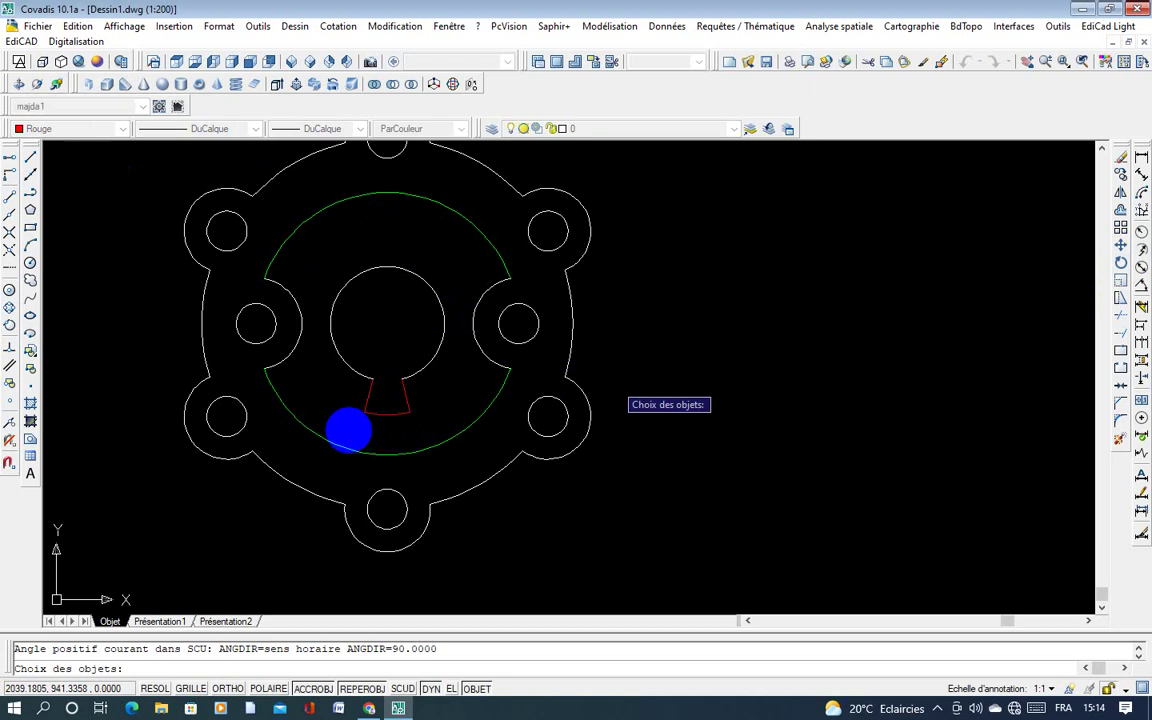
{"action": "left_click", "coordinate": [424, 414]}
{"action": "left_click", "coordinate": [368, 398]}
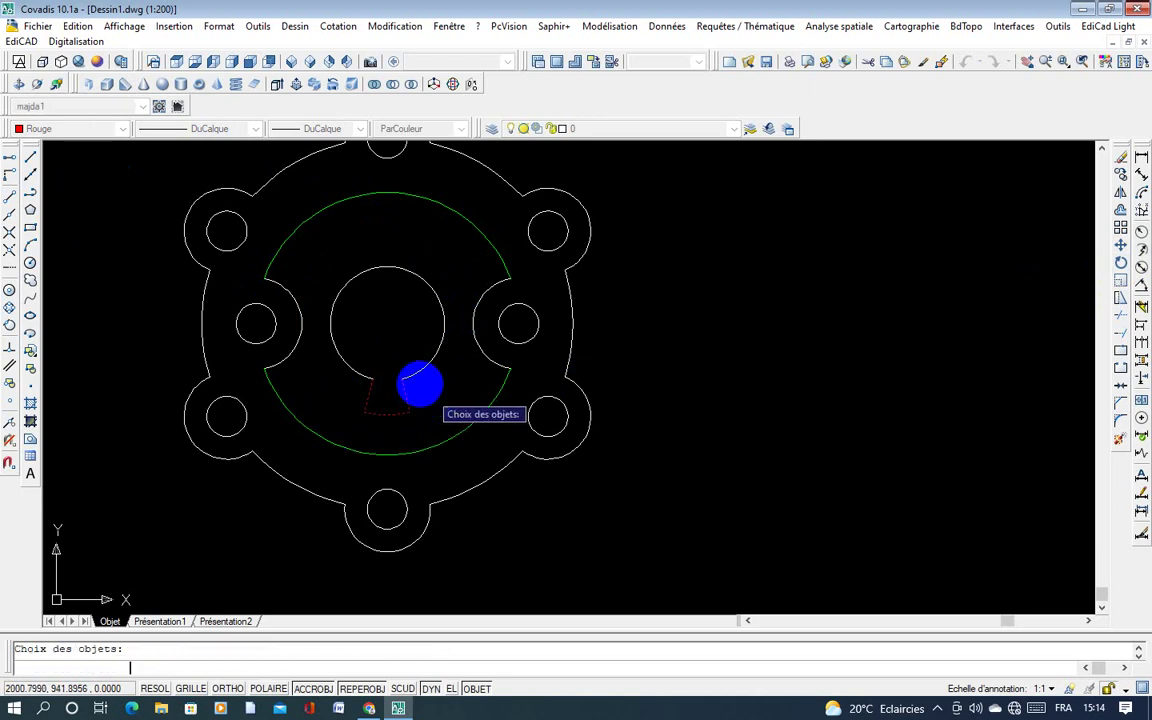
{"action": "key", "text": "Return"}
{"action": "left_click", "coordinate": [388, 322]}
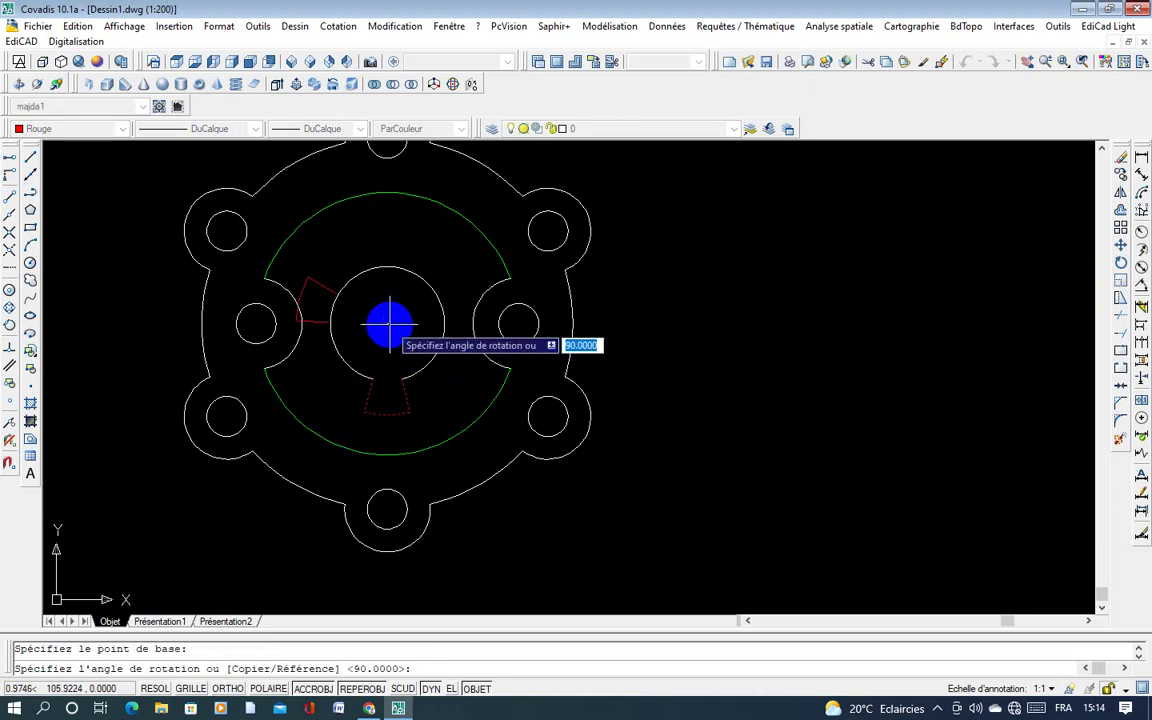
{"action": "type", "text": "45"}
{"action": "key", "text": "Return"}
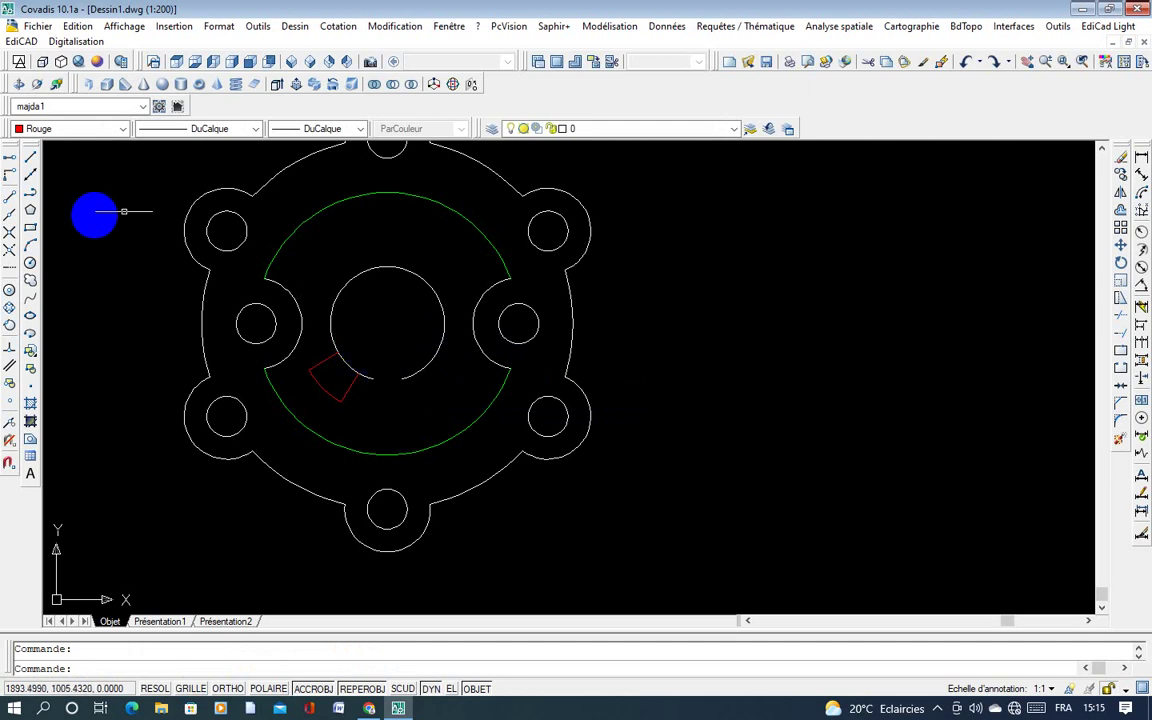
Step: Polar-array the wedge lines around the hole centre: 4 items over 360°
{"action": "left_click", "coordinate": [1121, 226]}
{"action": "left_click", "coordinate": [665, 237]}
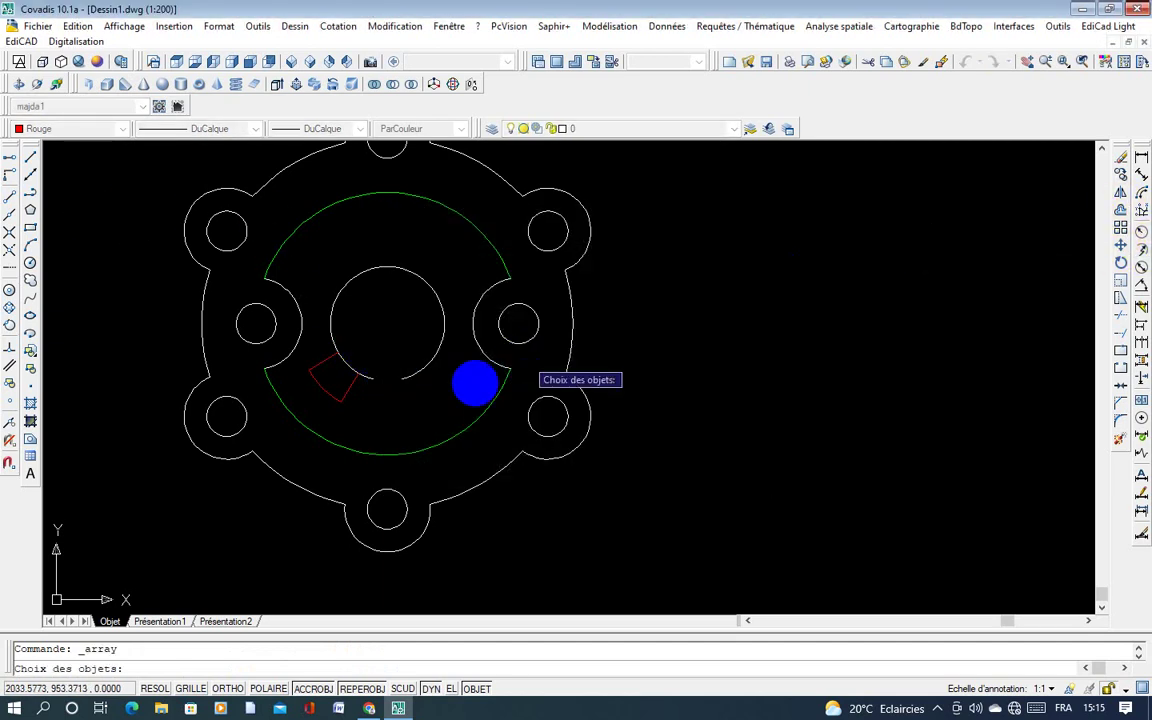
{"action": "left_click", "coordinate": [345, 402]}
{"action": "left_click", "coordinate": [298, 355]}
{"action": "left_click", "coordinate": [303, 360]}
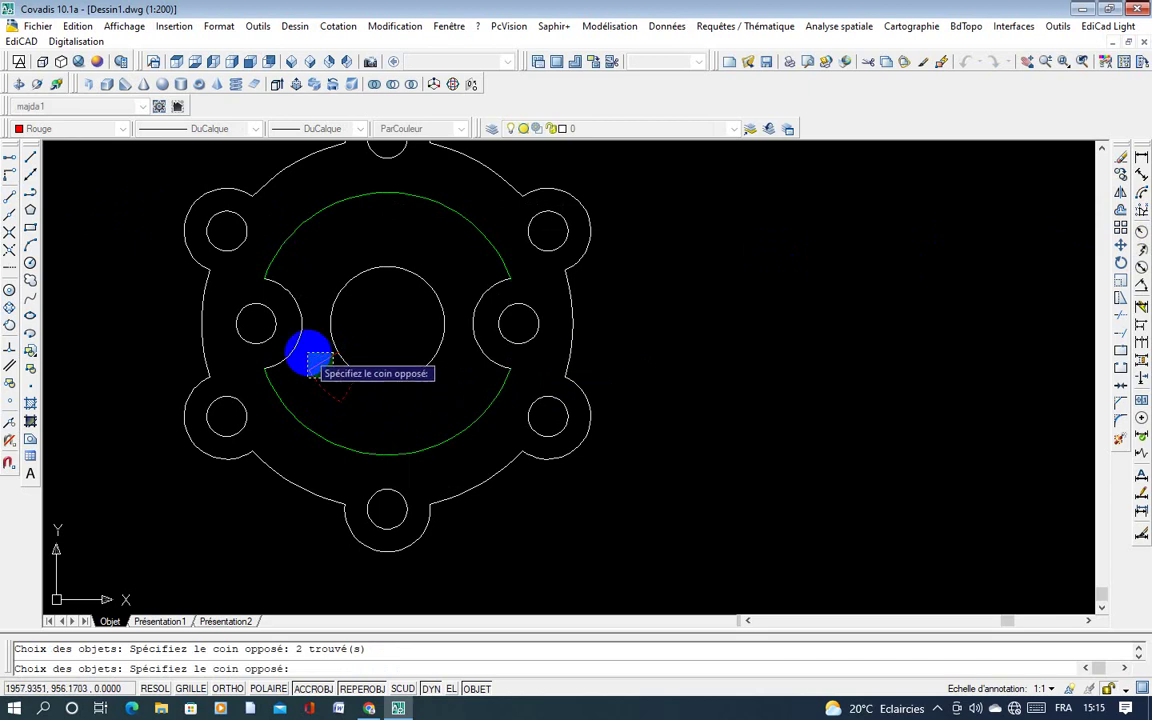
{"action": "left_click", "coordinate": [357, 381]}
{"action": "key", "text": "Return"}
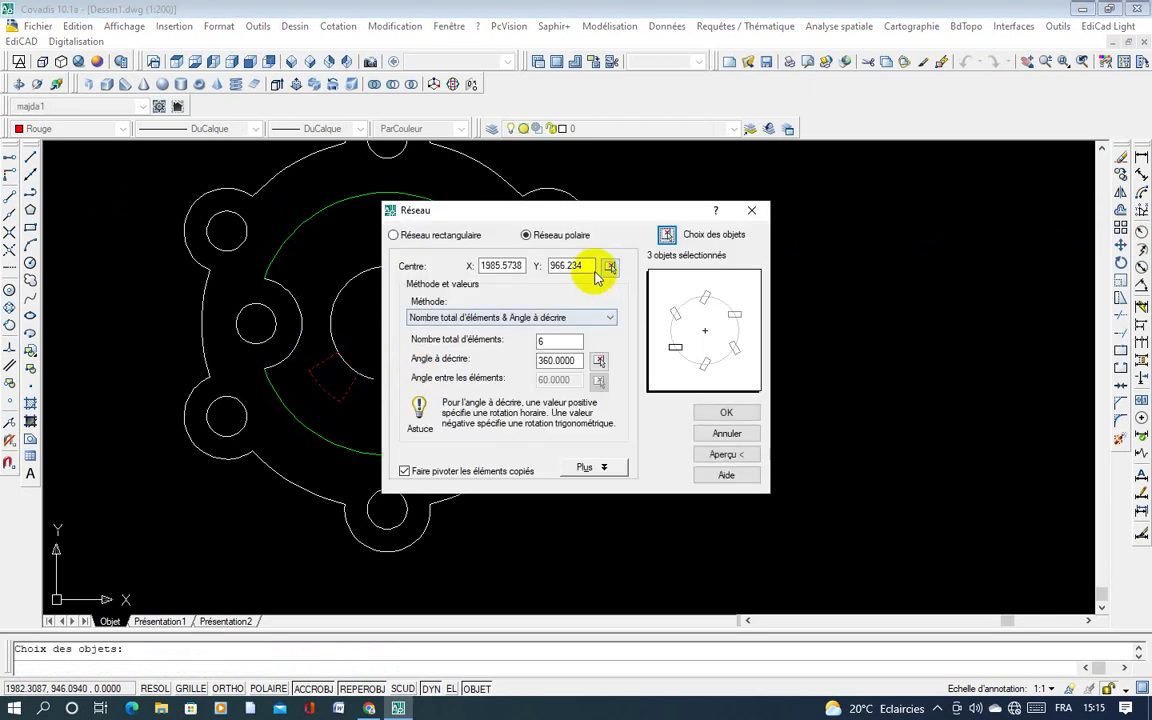
{"action": "left_click", "coordinate": [609, 266]}
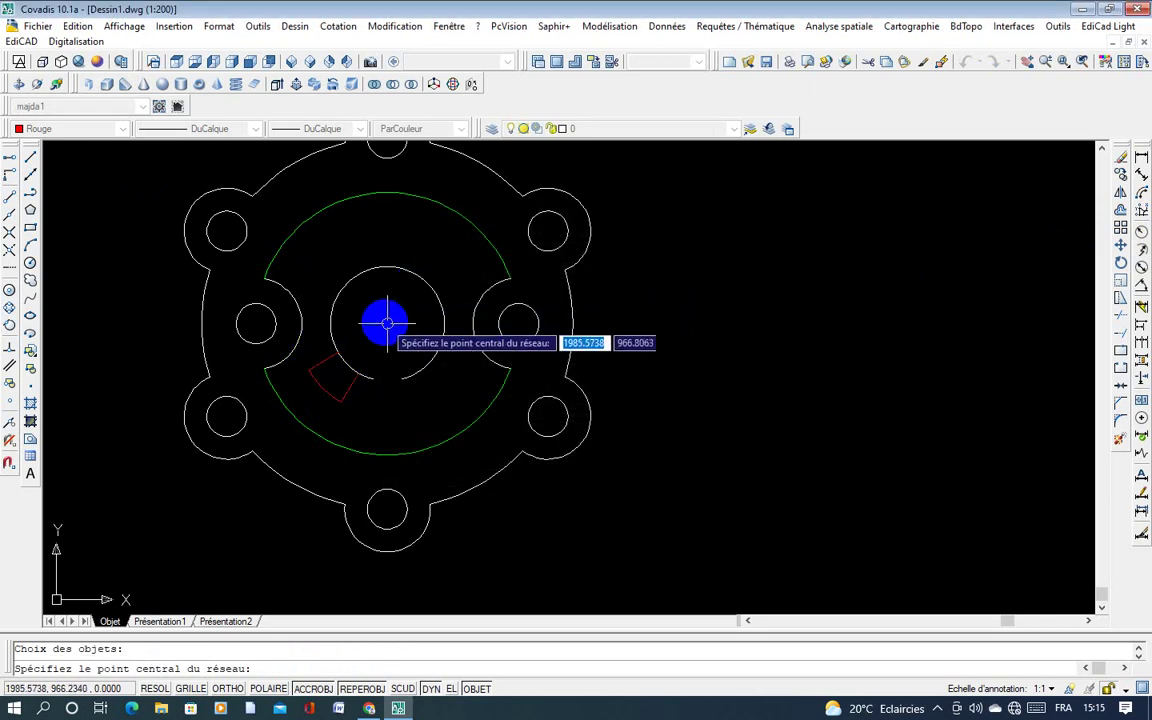
{"action": "left_click", "coordinate": [383, 319]}
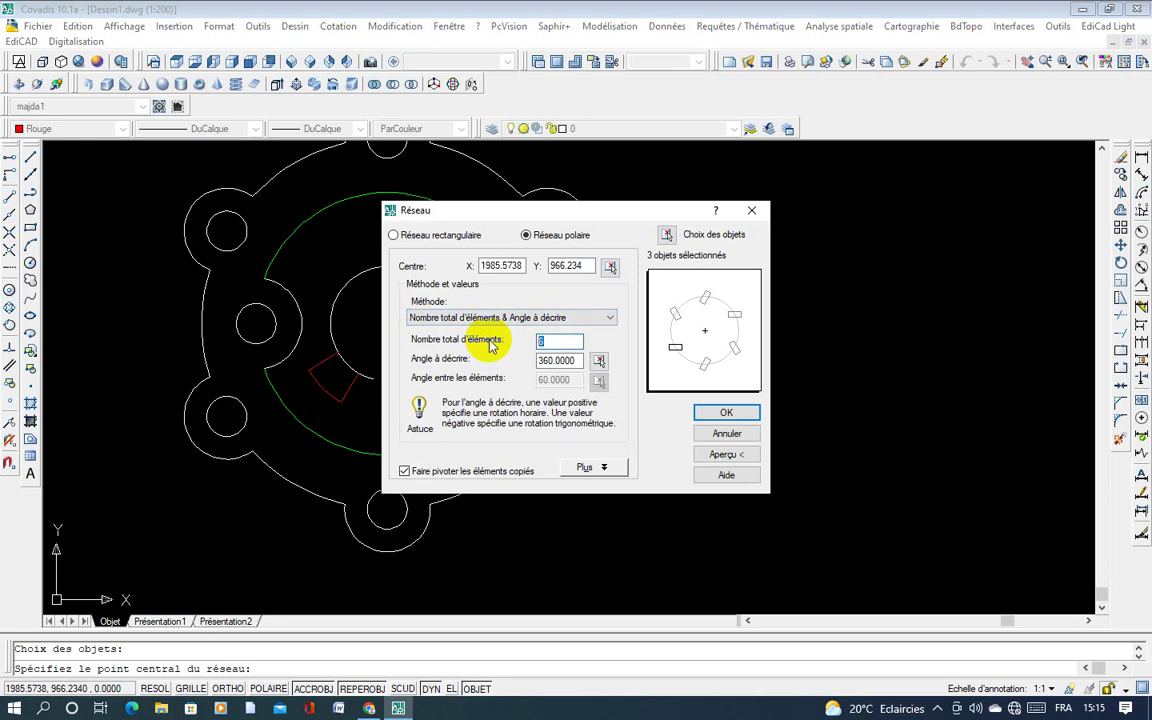
{"action": "left_click", "coordinate": [705, 410]}
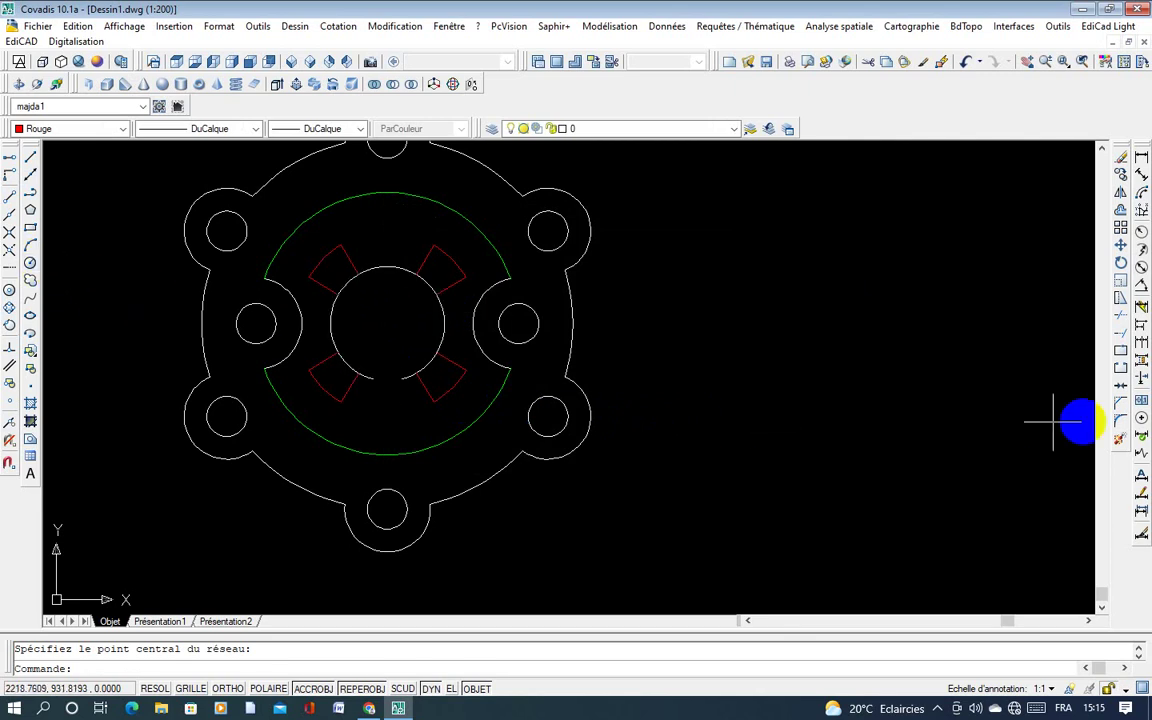
Step: Extend the open central arc with Prolonger, then try stretching its end grip
{"action": "left_click", "coordinate": [1120, 332]}
{"action": "key", "text": "Return"}
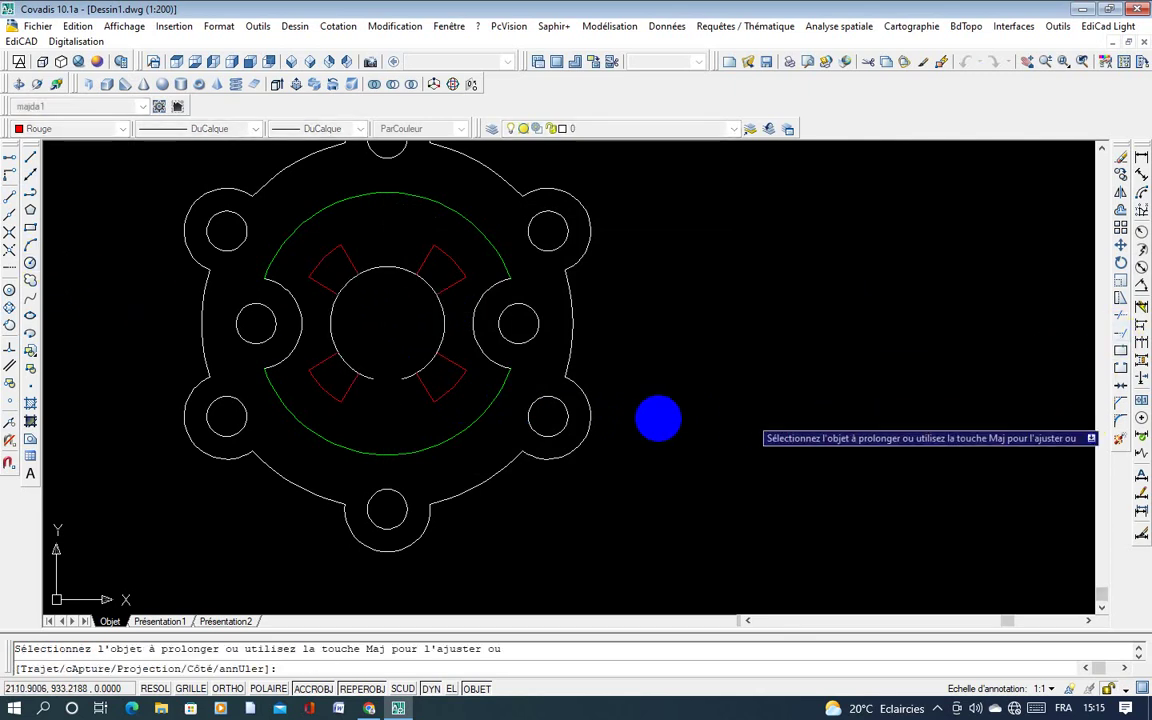
{"action": "left_click", "coordinate": [367, 377]}
{"action": "key", "text": "Escape"}
{"action": "left_click", "coordinate": [380, 381]}
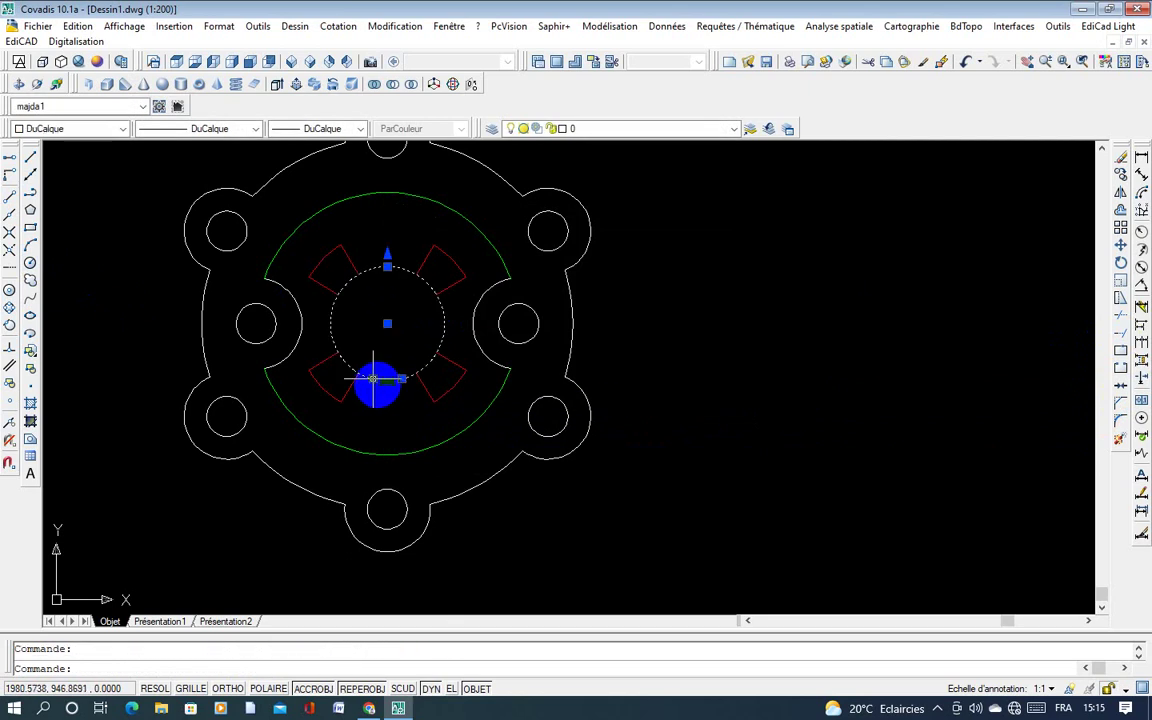
{"action": "scroll", "coordinate": [373, 379], "scroll_direction": "up", "scroll_amount": 4}
{"action": "left_click", "coordinate": [345, 367]}
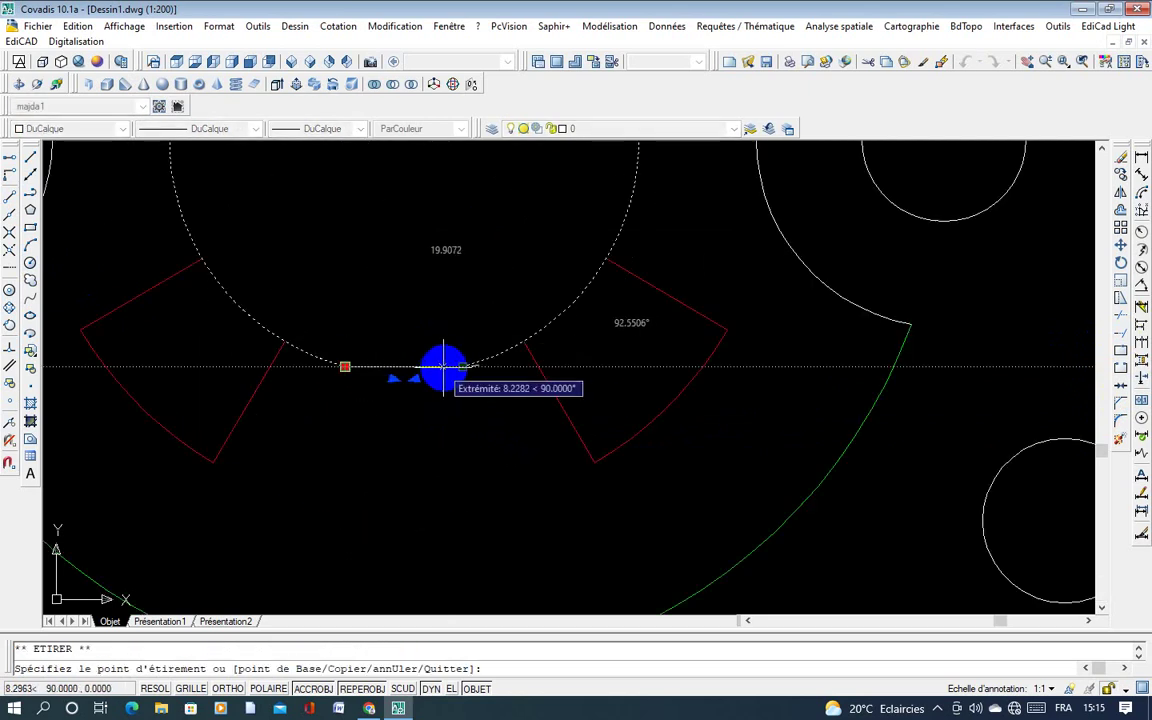
{"action": "key", "text": "Escape"}
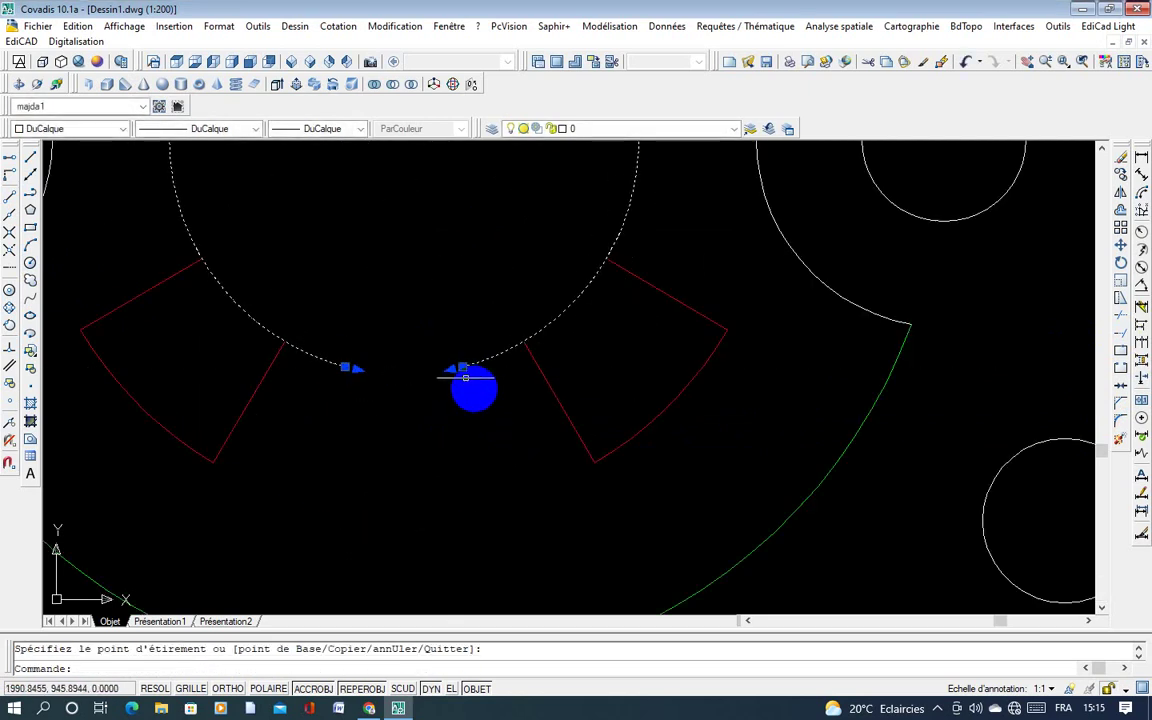
{"action": "scroll", "coordinate": [476, 390], "scroll_direction": "down", "scroll_amount": 2}
{"action": "scroll", "coordinate": [477, 392], "scroll_direction": "down", "scroll_amount": 2}
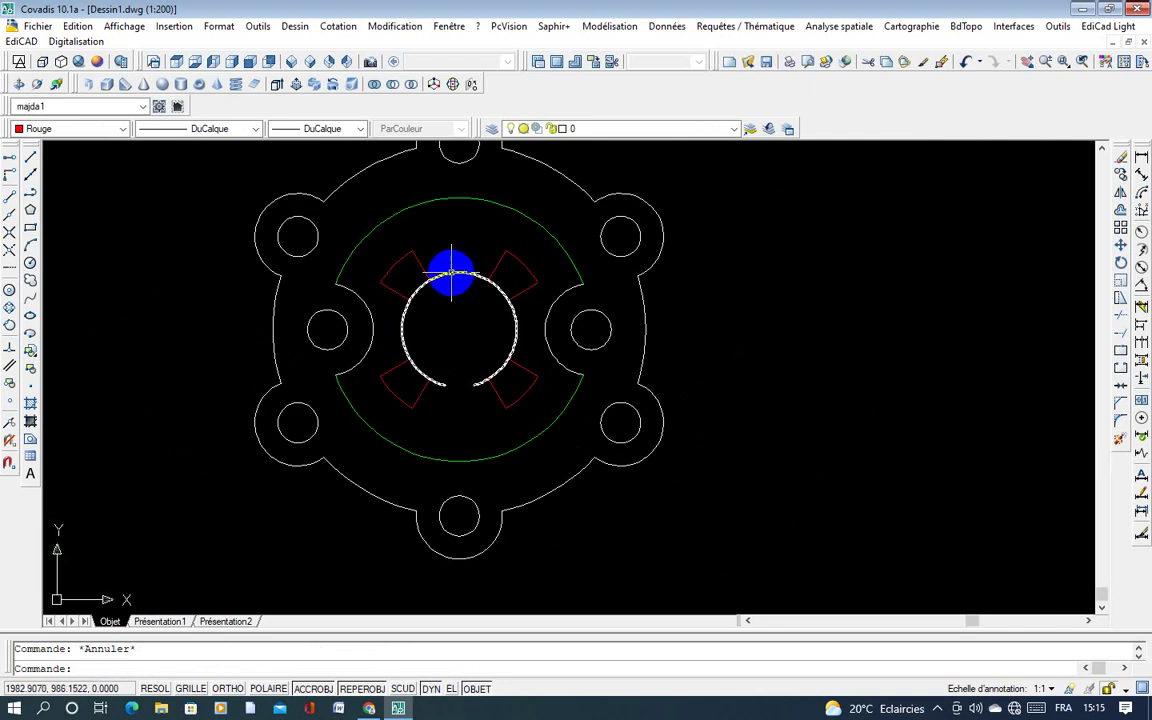
Step: Replace the central circle outline with a new radius-20 circle at the flange centre
{"action": "key", "text": "Delete"}
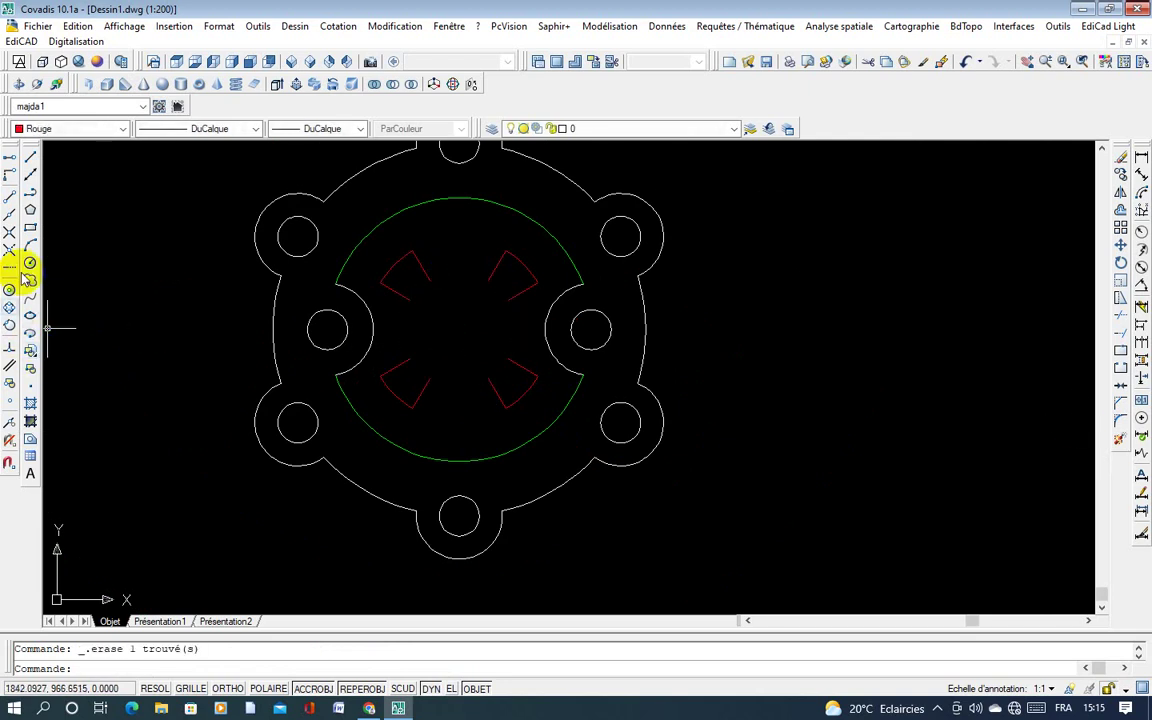
{"action": "left_click", "coordinate": [30, 264]}
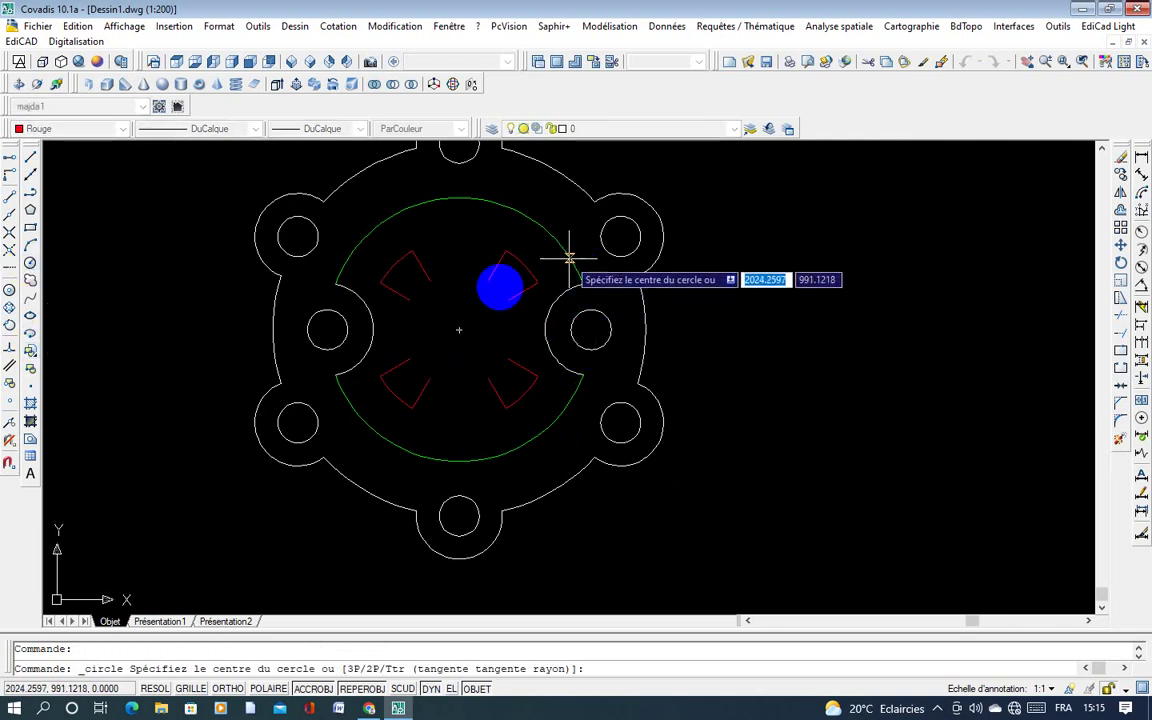
{"action": "left_click", "coordinate": [459, 330]}
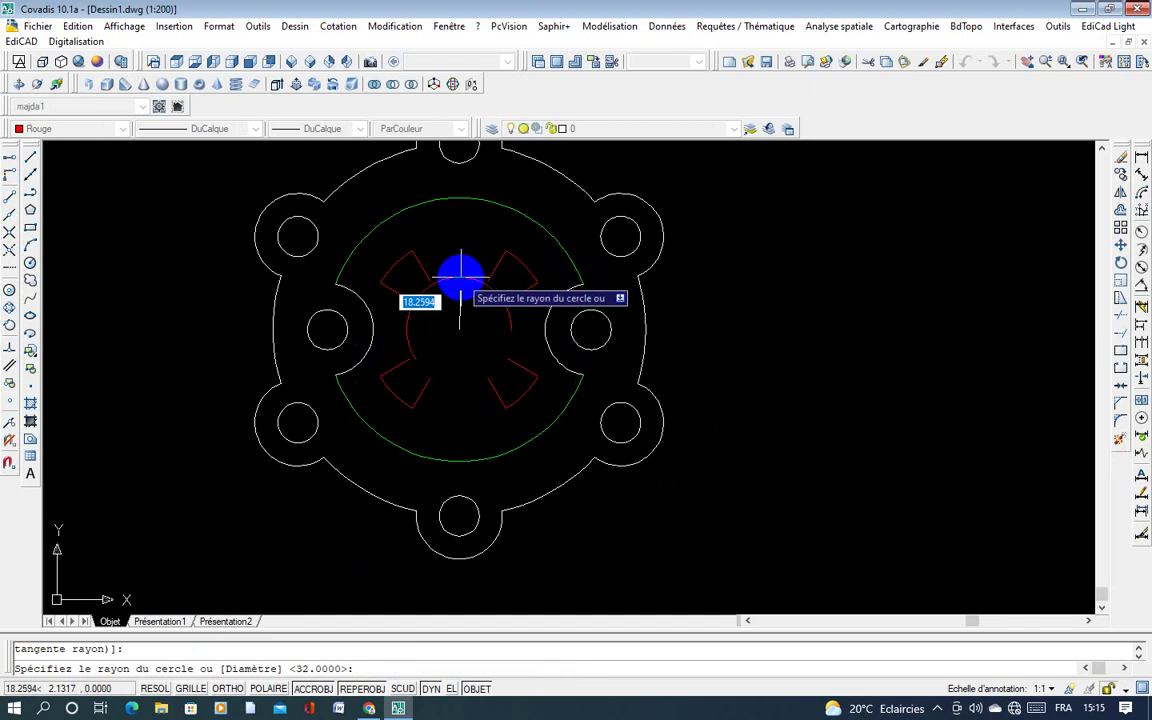
{"action": "type", "text": "20"}
{"action": "key", "text": "Return"}
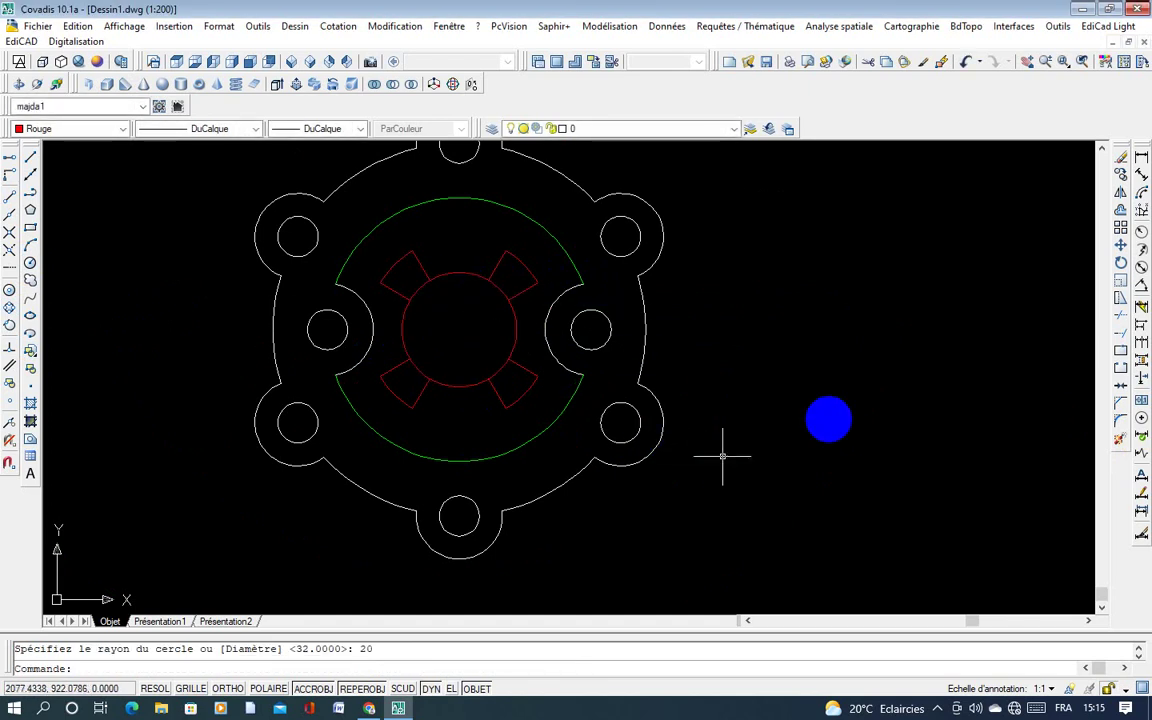
Step: Trim away the circle's arcs inside each of the four notches
{"action": "left_click", "coordinate": [1120, 318]}
{"action": "right_click", "coordinate": [948, 306]}
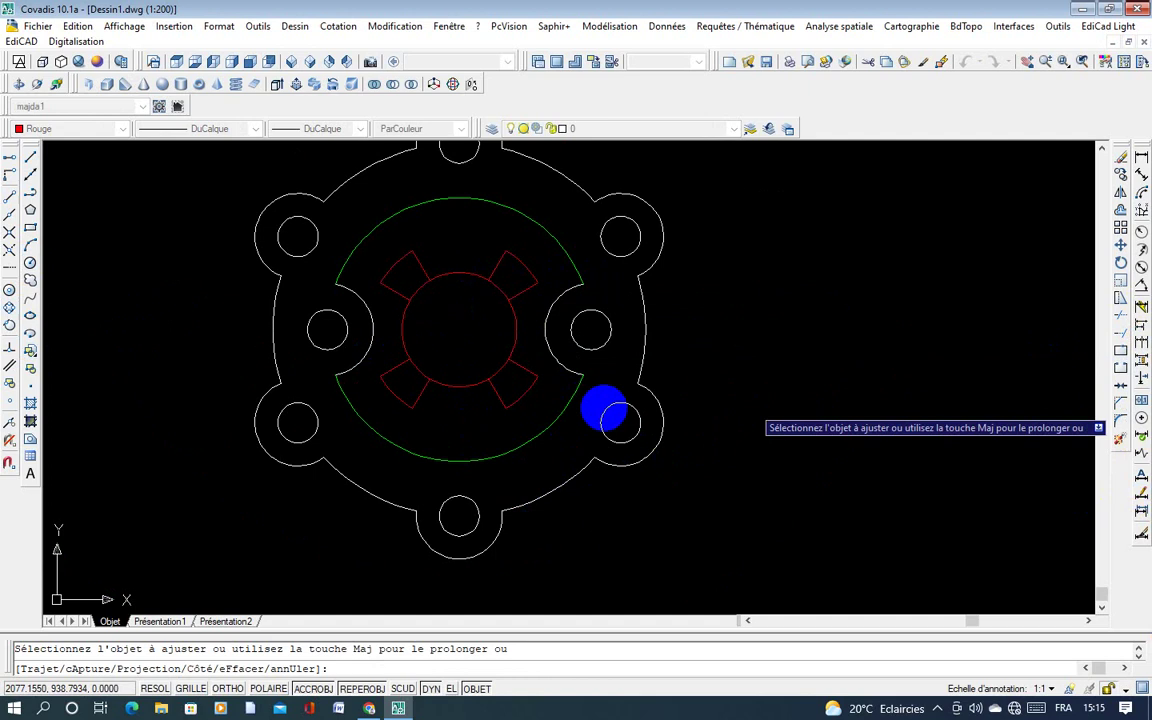
{"action": "left_click", "coordinate": [415, 367]}
{"action": "left_click", "coordinate": [413, 287]}
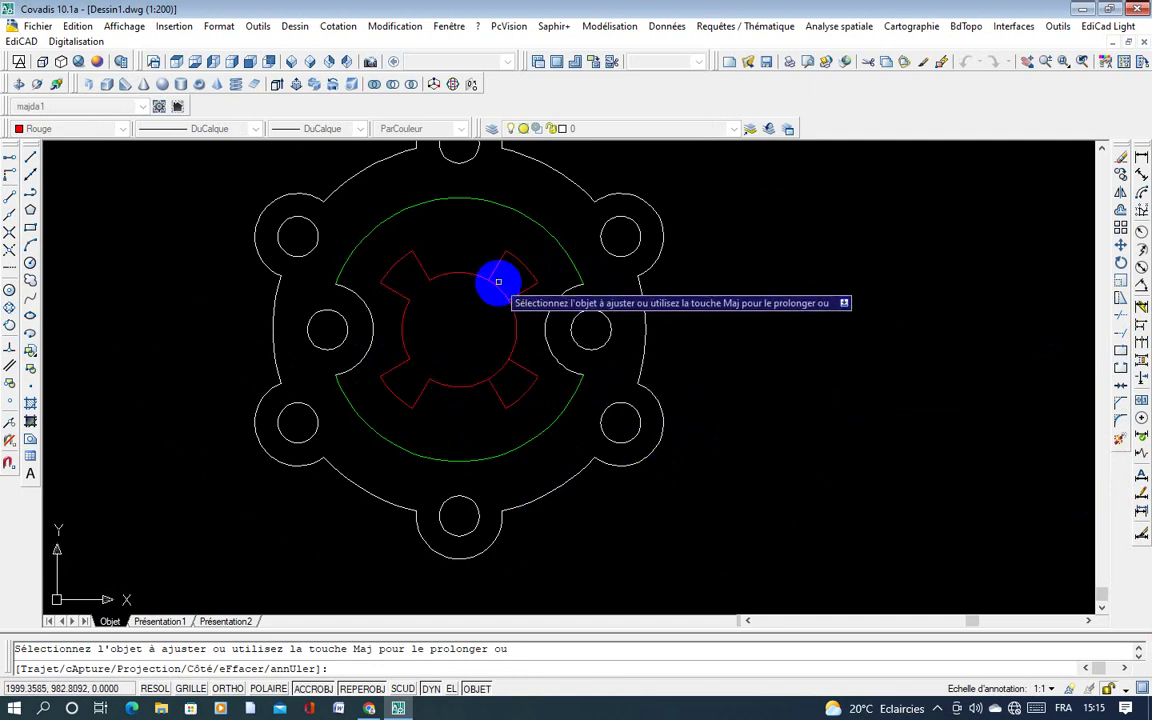
{"action": "left_click", "coordinate": [497, 284]}
{"action": "left_click", "coordinate": [500, 372]}
{"action": "right_click", "coordinate": [504, 376]}
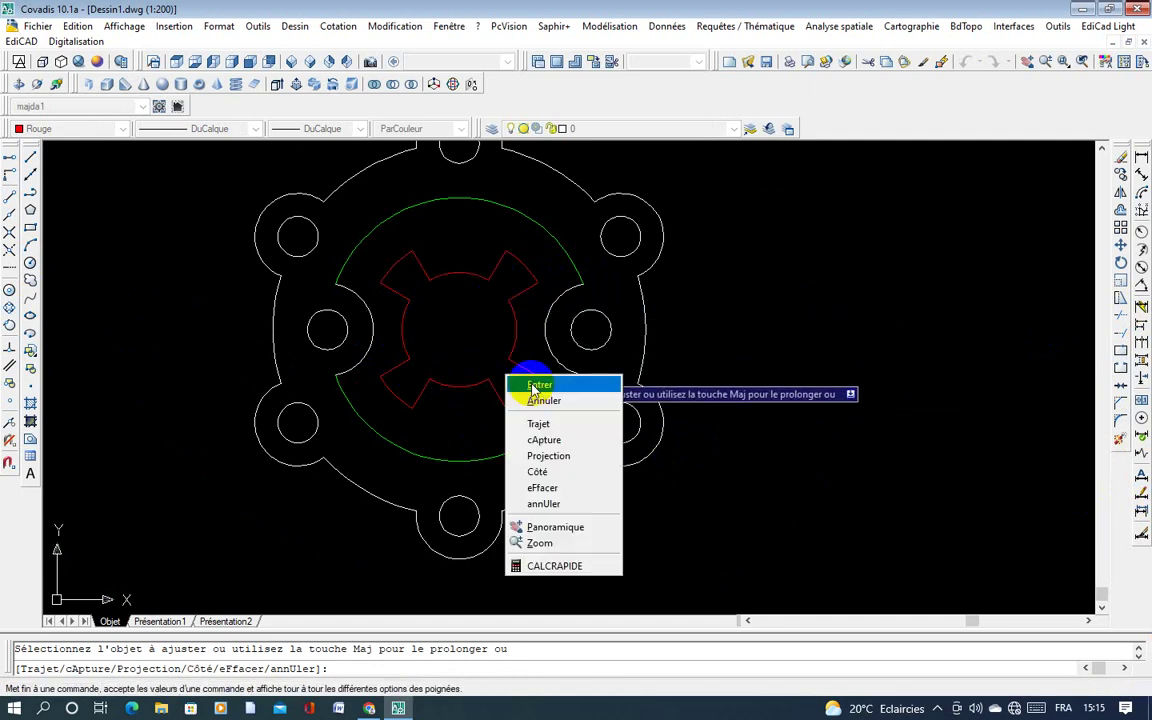
{"action": "left_click", "coordinate": [527, 386]}
{"action": "scroll", "coordinate": [612, 480], "scroll_direction": "down", "scroll_amount": 4}
{"action": "middle_click_drag", "start_coordinate": [546, 409], "coordinate": [352, 404]}
{"action": "scroll", "coordinate": [359, 402], "scroll_direction": "up", "scroll_amount": 2}
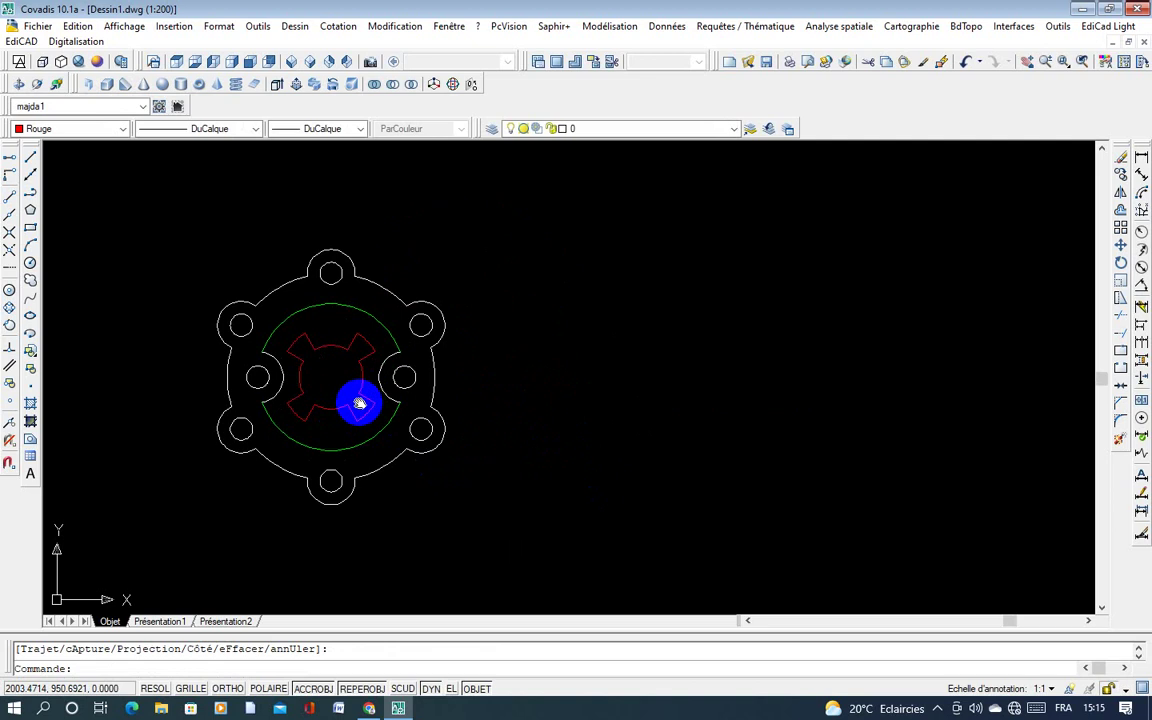
{"action": "middle_click_drag", "start_coordinate": [359, 402], "coordinate": [276, 395]}
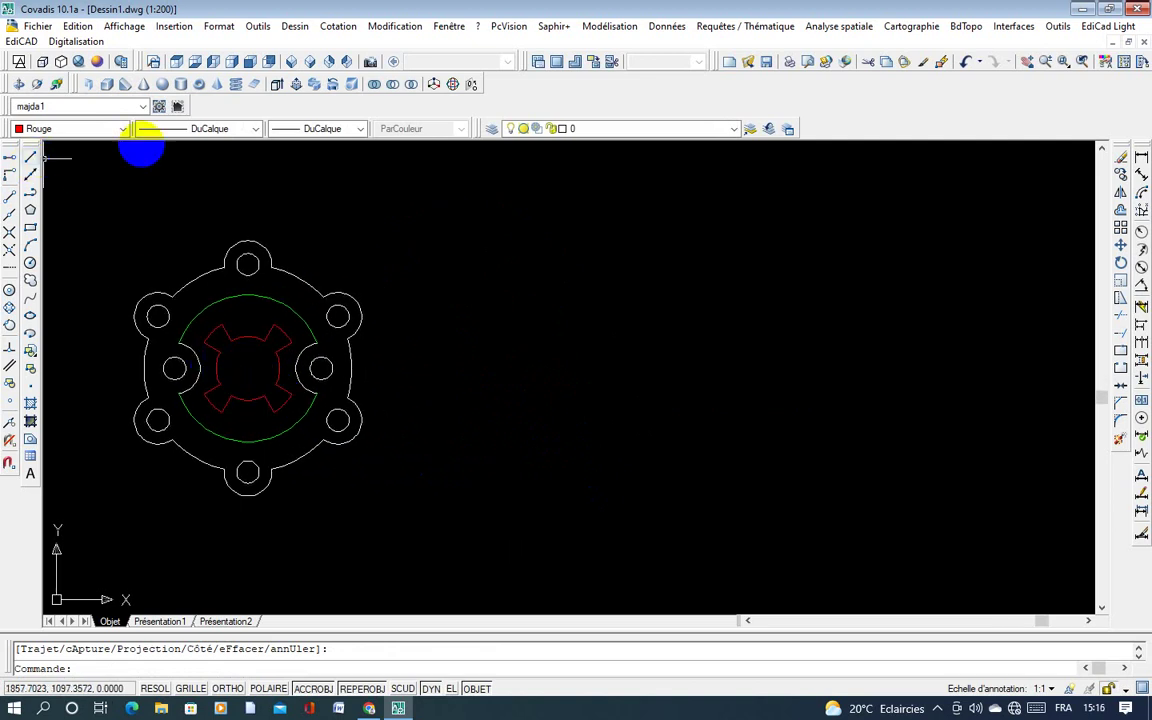
Step: Draw a vertical cyan axis line from above the top bolt hole to below the bottom one
{"action": "left_click", "coordinate": [123, 129]}
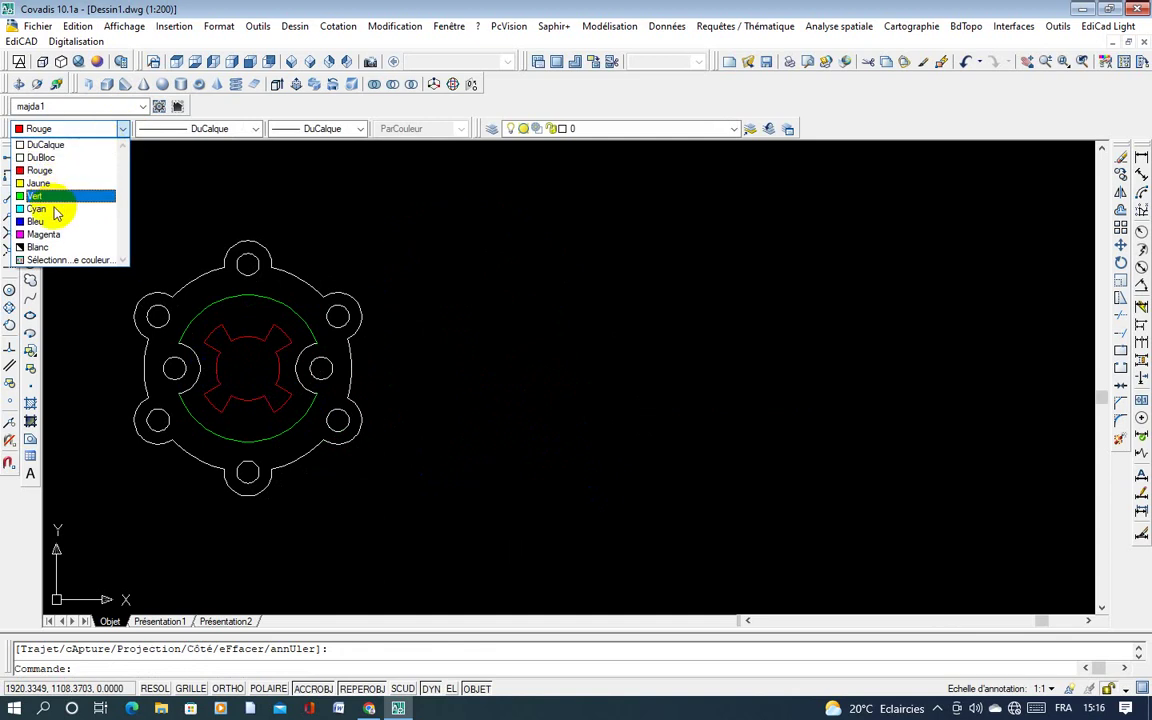
{"action": "left_click", "coordinate": [54, 209]}
{"action": "left_click", "coordinate": [30, 158]}
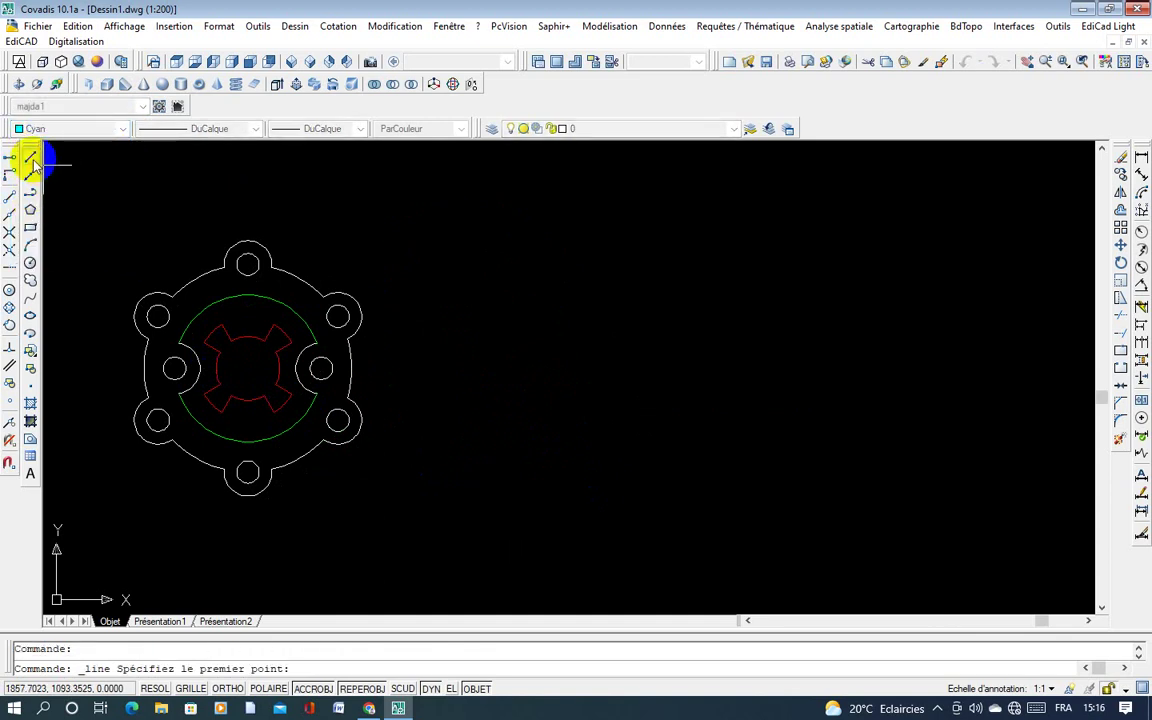
{"action": "left_click", "coordinate": [248, 213]}
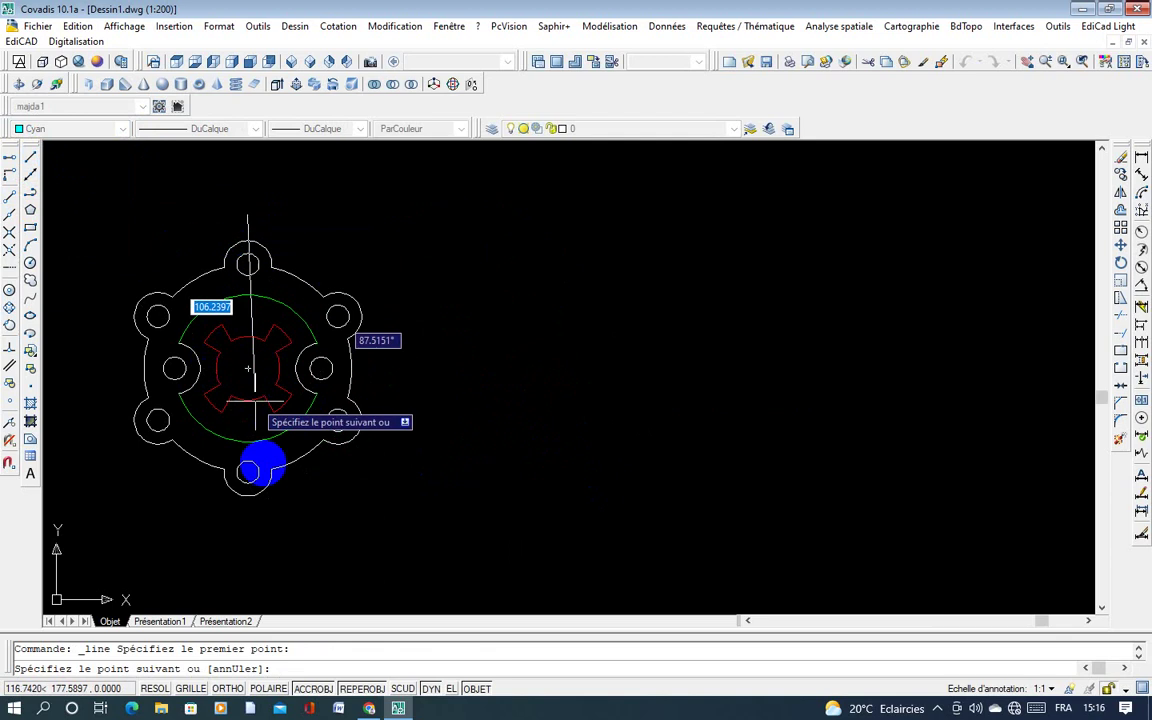
{"action": "left_click", "coordinate": [248, 520]}
{"action": "key", "text": "Escape"}
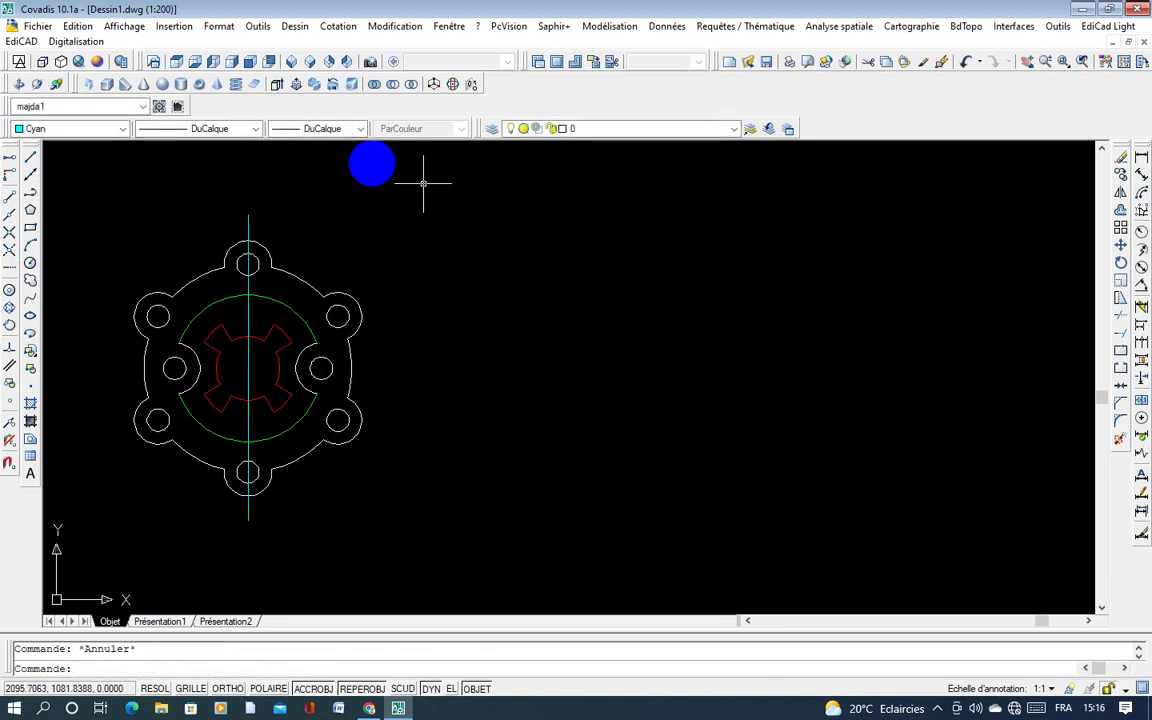
Step: Set the drawing colour back to DuCalque and start a new line at the axis top
{"action": "middle_click_drag", "start_coordinate": [416, 228], "coordinate": [381, 171]}
{"action": "left_click", "coordinate": [112, 130]}
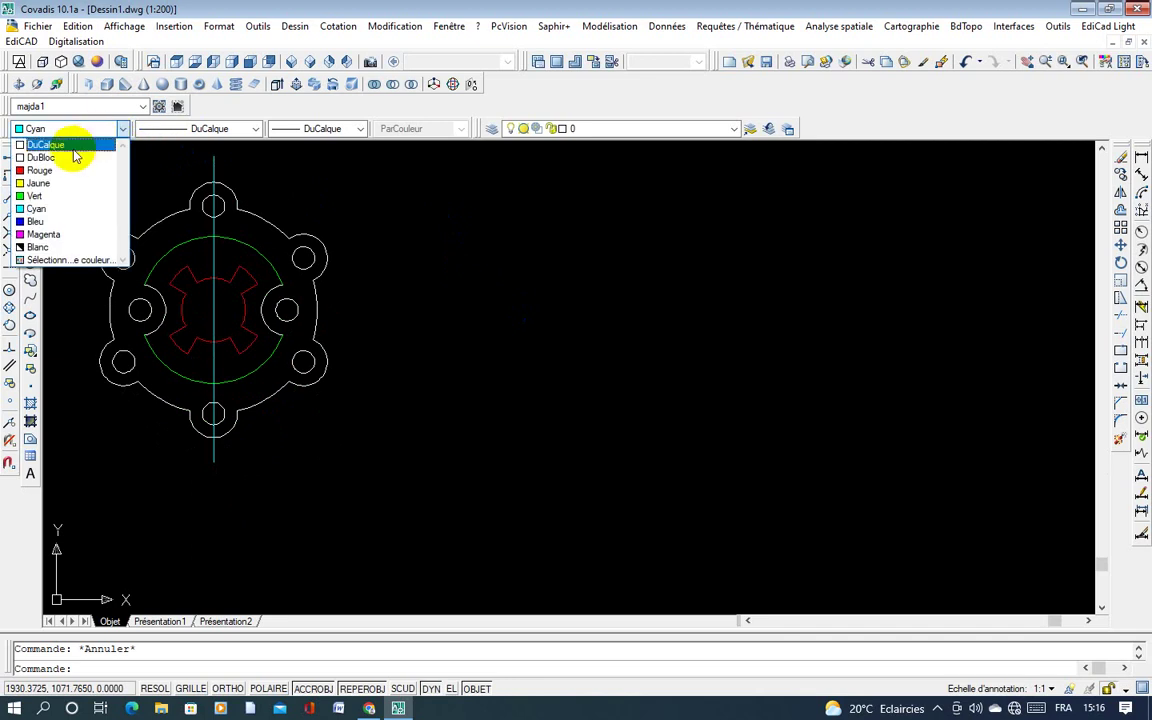
{"action": "left_click", "coordinate": [70, 142]}
{"action": "left_click", "coordinate": [30, 157]}
{"action": "left_click", "coordinate": [213, 172]}
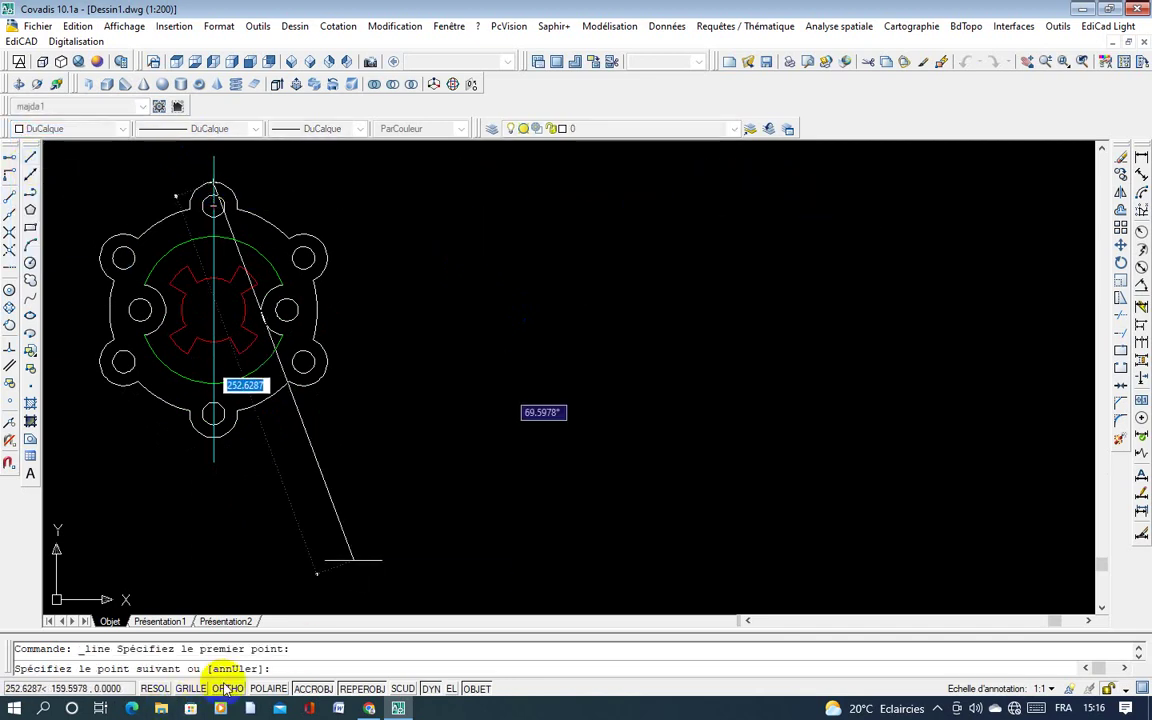
Step: With ORTHO on, finish a horizontal line extending right of the flange
{"action": "left_click", "coordinate": [227, 688]}
{"action": "left_click", "coordinate": [718, 160]}
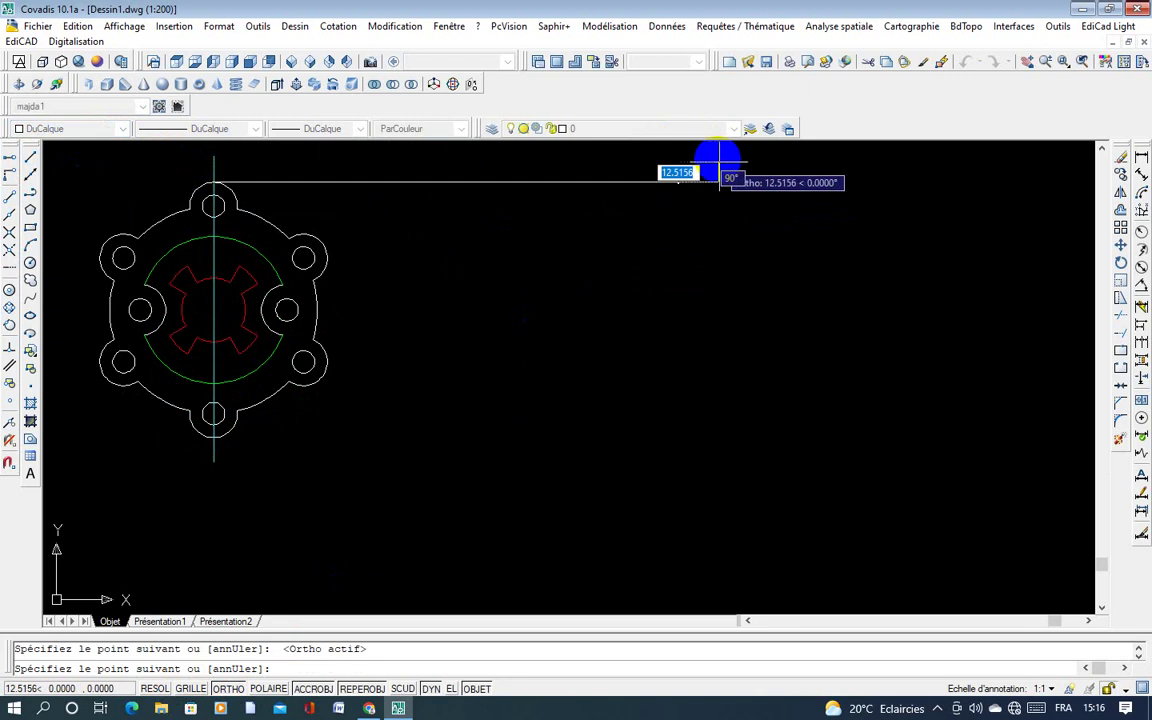
{"action": "key", "text": "Escape"}
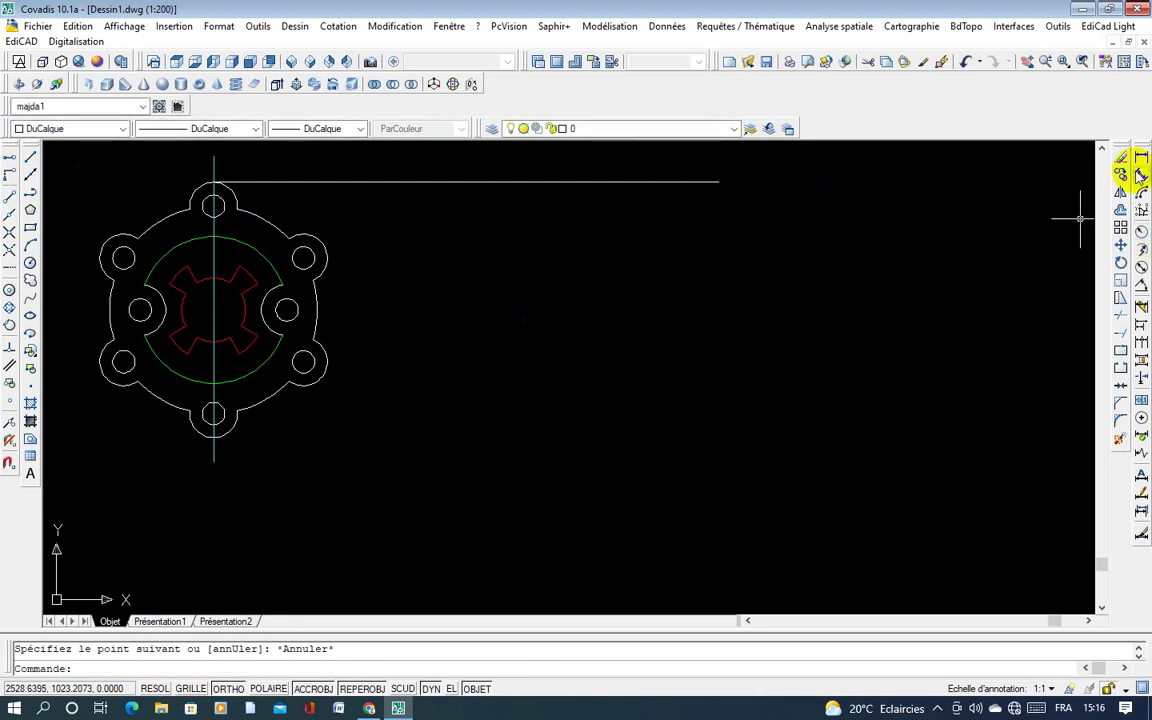
Step: Copy the horizontal line to each hole, circle, cutout and edge level of the flange
{"action": "left_click", "coordinate": [455, 181]}
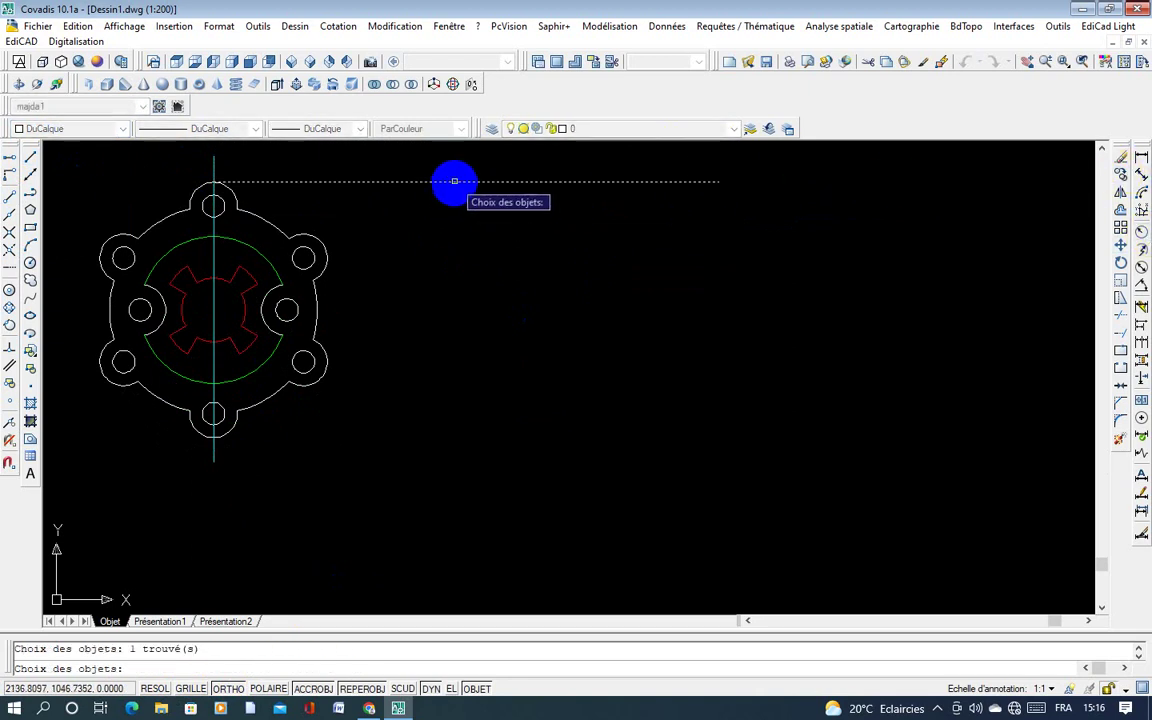
{"action": "key", "text": "Return"}
{"action": "left_click", "coordinate": [211, 182]}
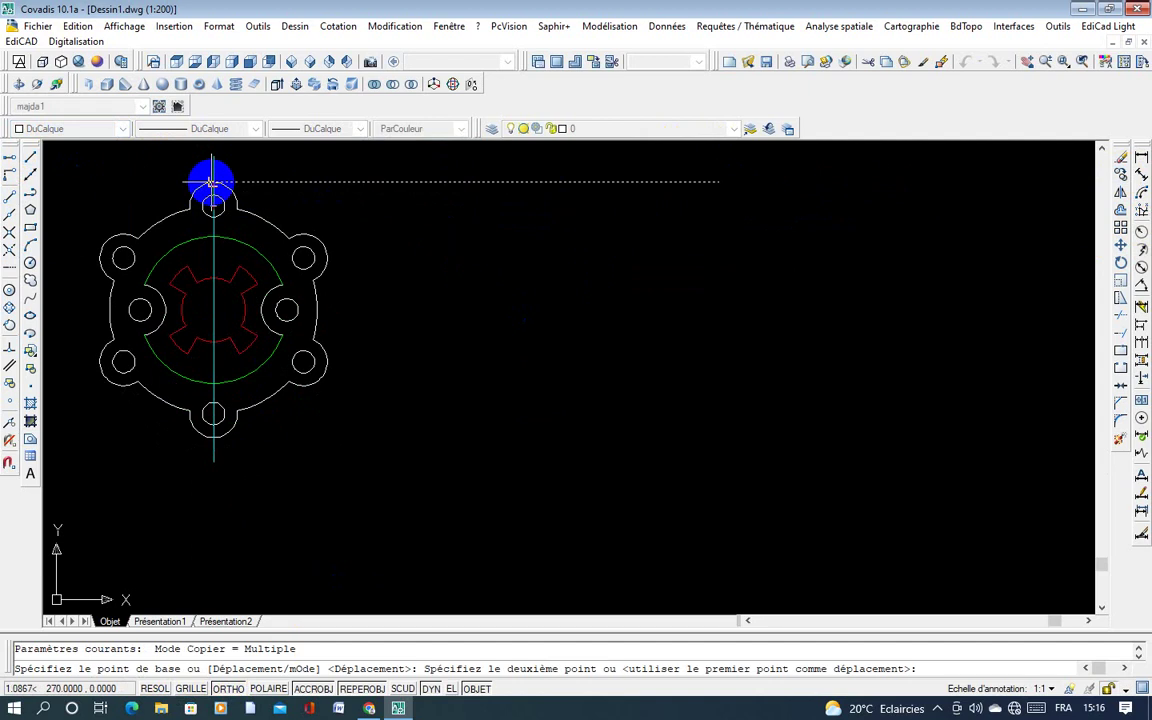
{"action": "left_click", "coordinate": [212, 194]}
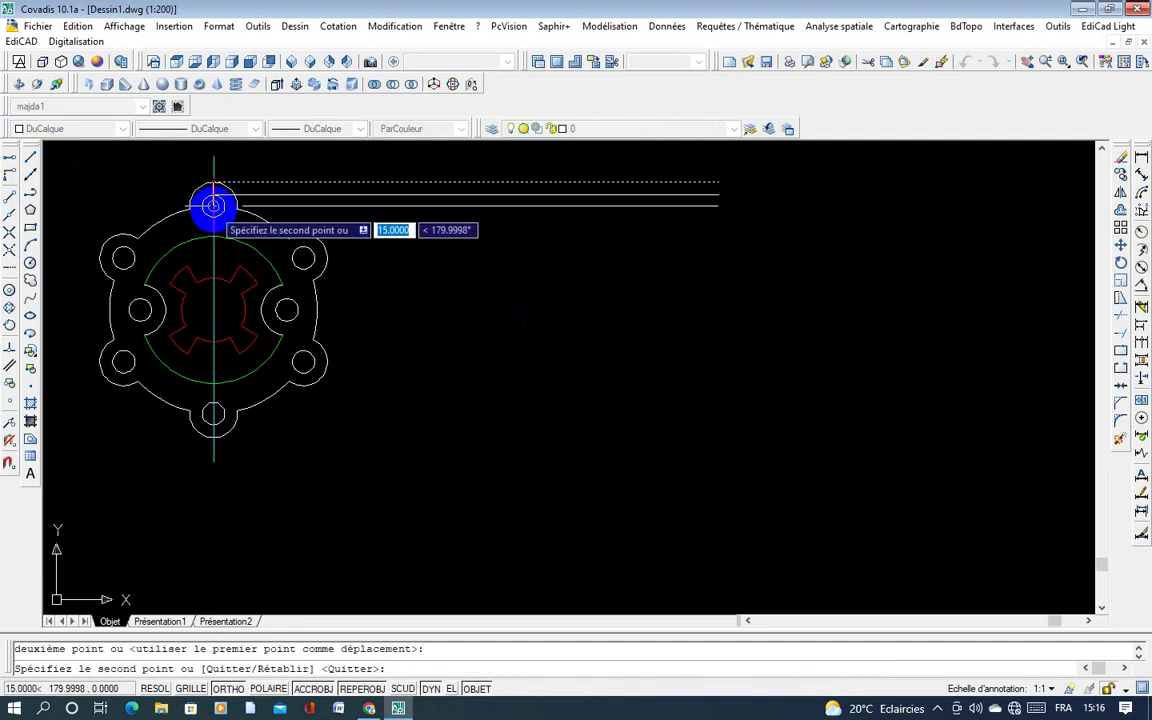
{"action": "left_click", "coordinate": [212, 205]}
{"action": "left_click", "coordinate": [213, 216]}
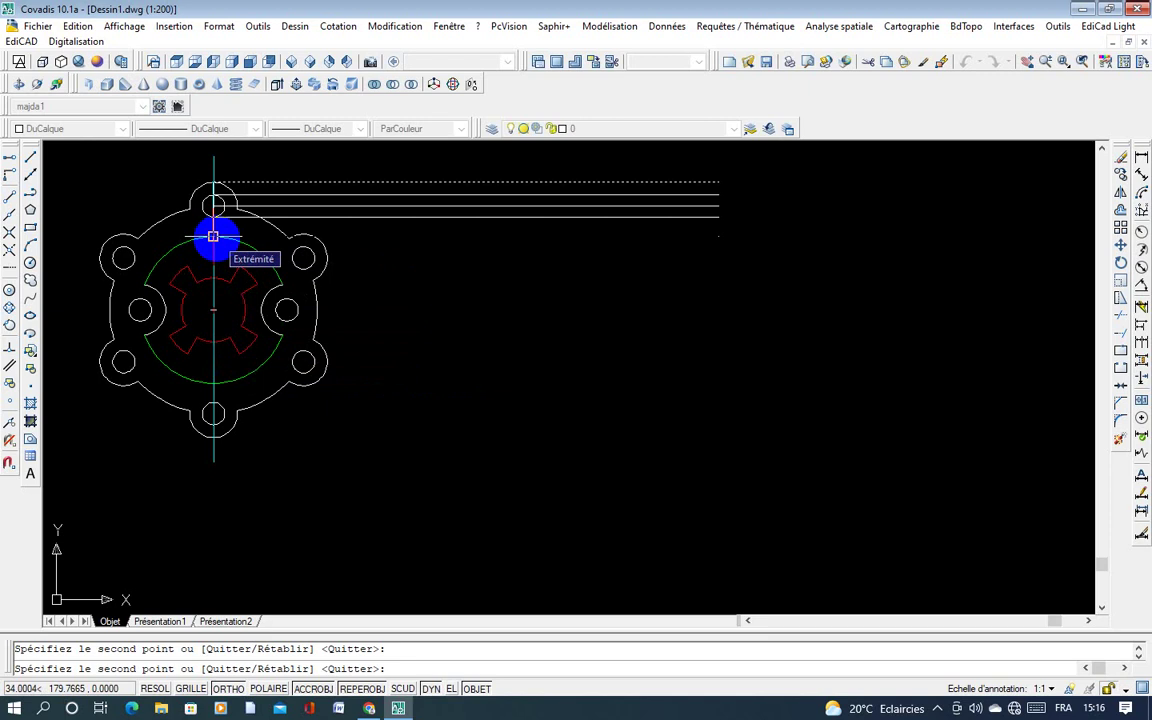
{"action": "left_click", "coordinate": [213, 236]}
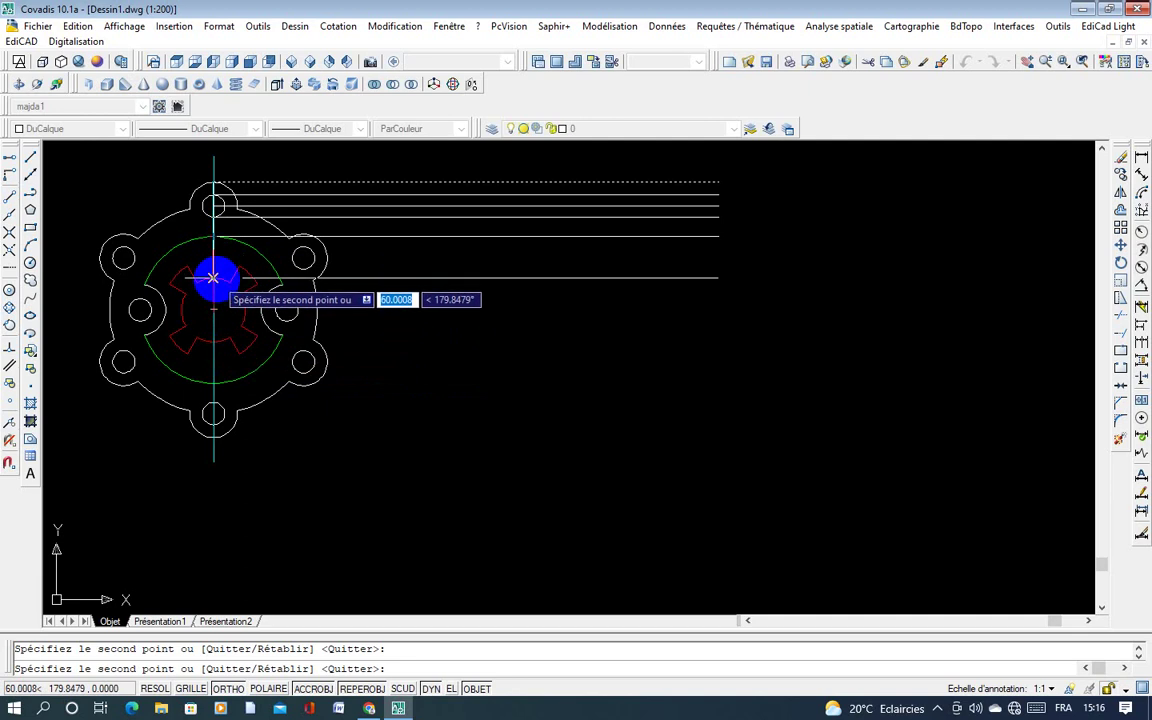
{"action": "left_click", "coordinate": [213, 277]}
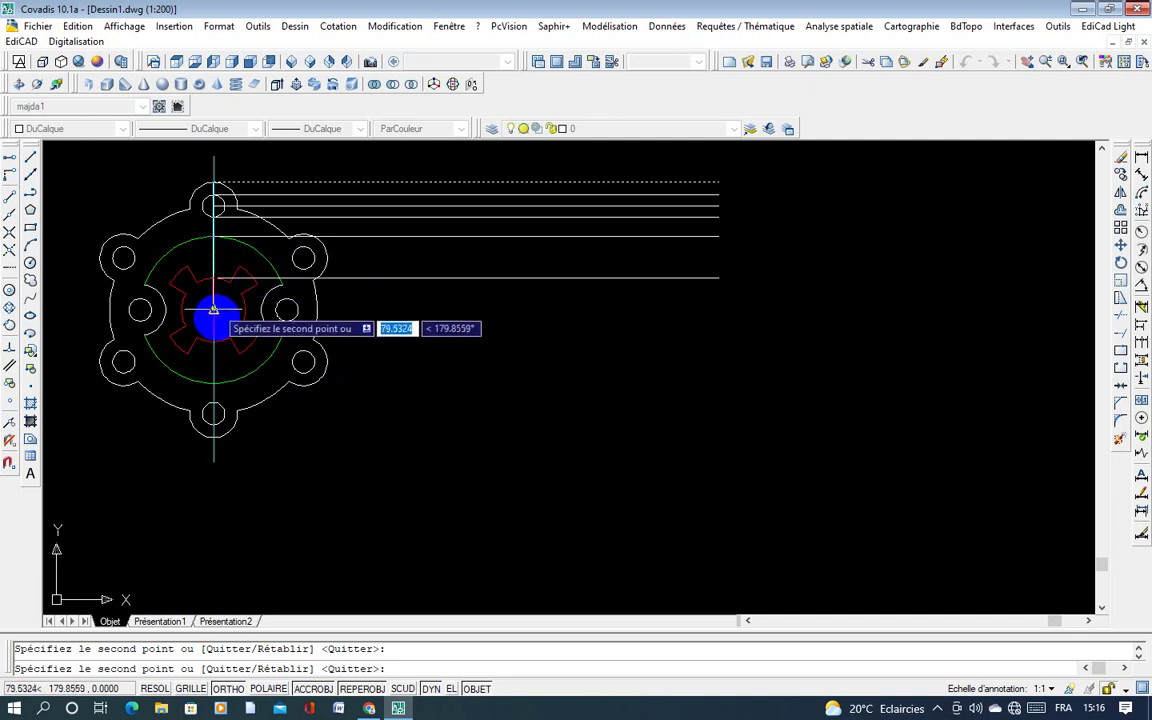
{"action": "left_click", "coordinate": [213, 383]}
{"action": "left_click", "coordinate": [213, 403]}
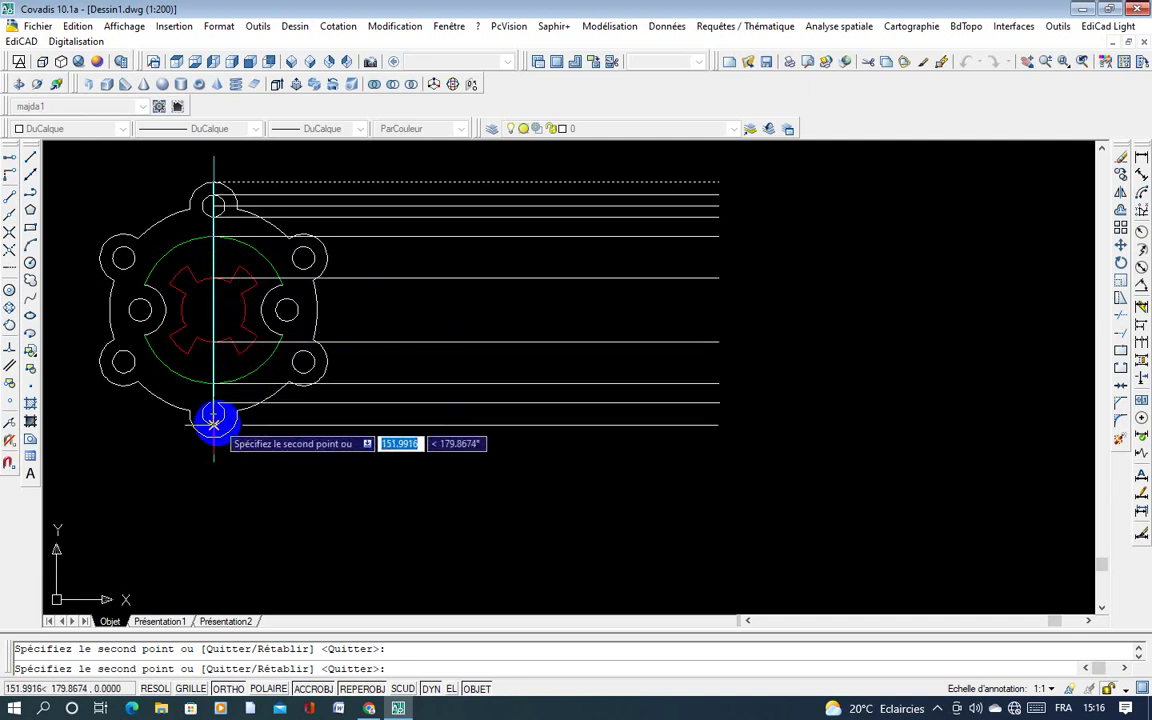
{"action": "left_click", "coordinate": [213, 425]}
{"action": "left_click", "coordinate": [213, 437]}
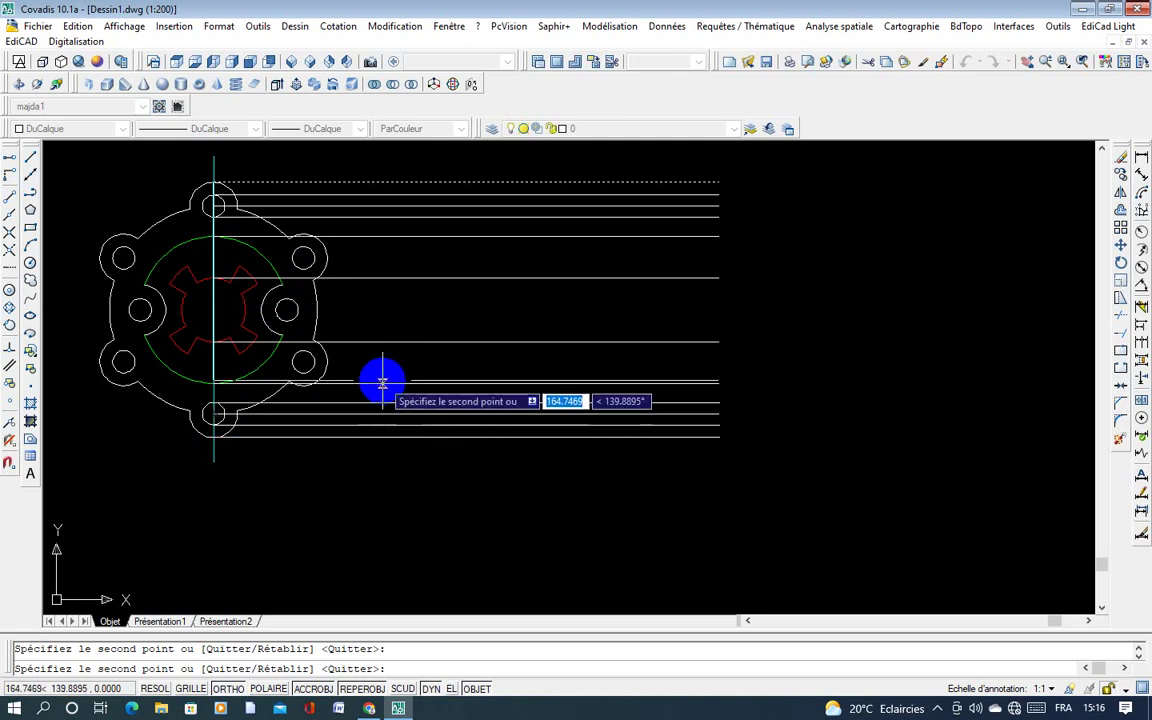
{"action": "key", "text": "Escape"}
{"action": "middle_click_drag", "start_coordinate": [476, 319], "coordinate": [553, 301]}
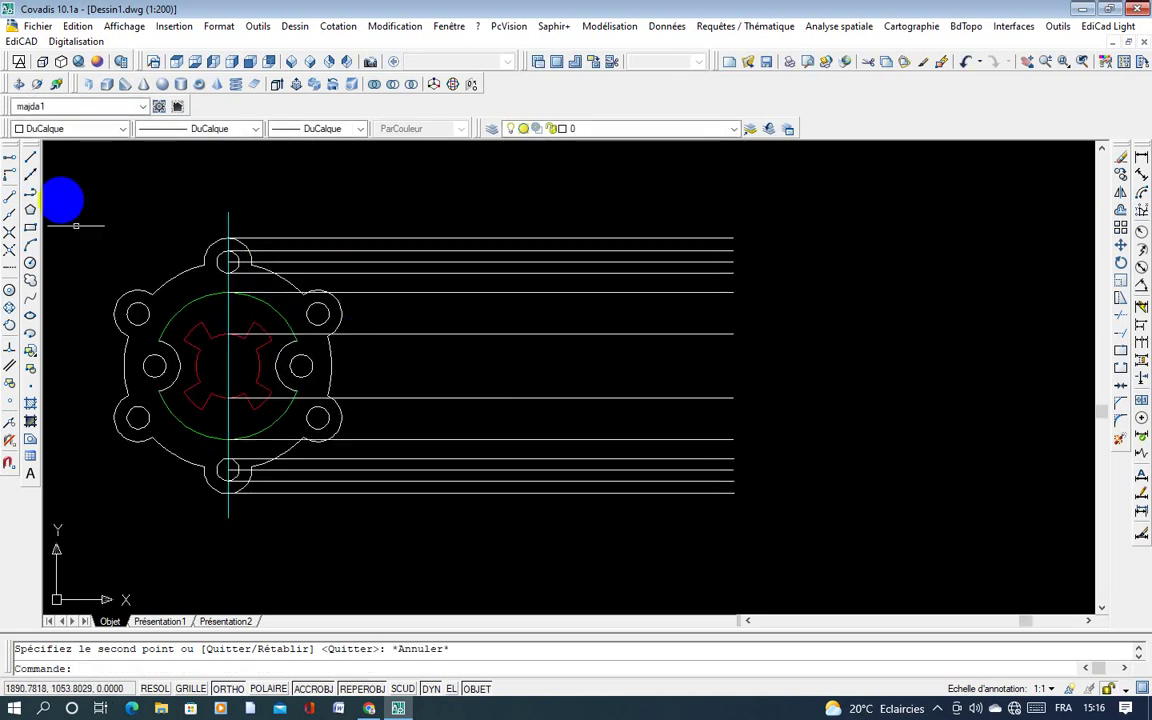
Step: Draw a vertical edge line across the horizontal projection lines
{"action": "left_click", "coordinate": [30, 158]}
{"action": "left_click", "coordinate": [488, 218]}
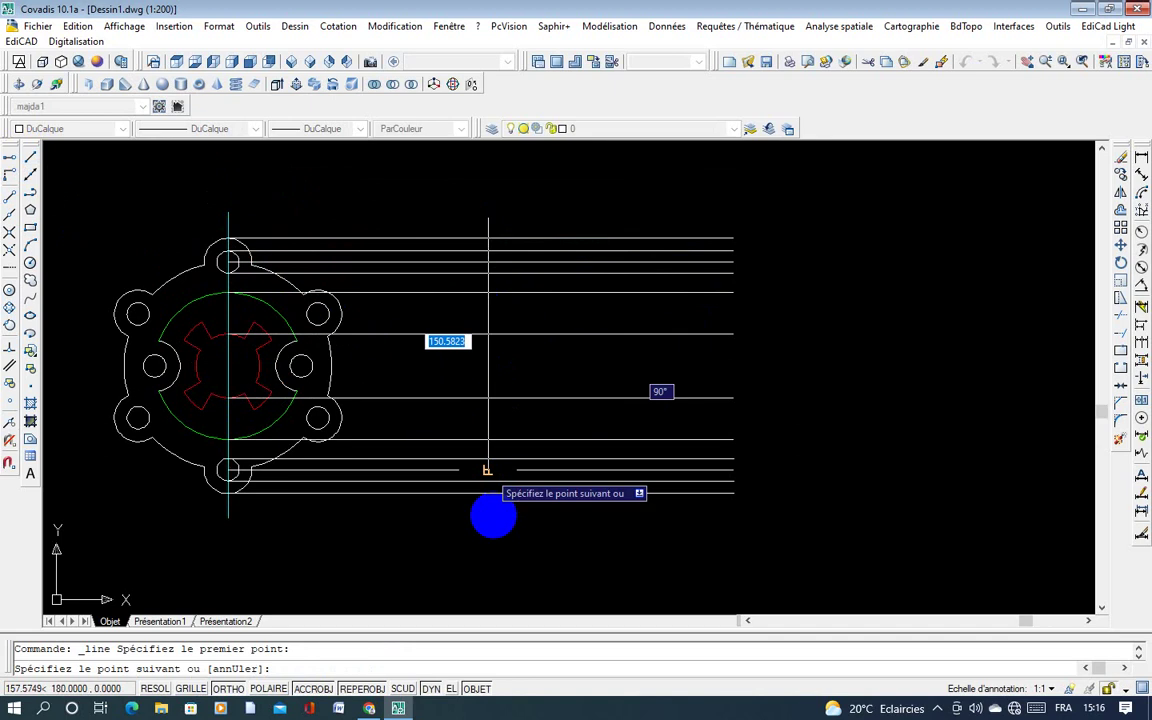
{"action": "left_click", "coordinate": [489, 518]}
{"action": "key", "text": "Escape"}
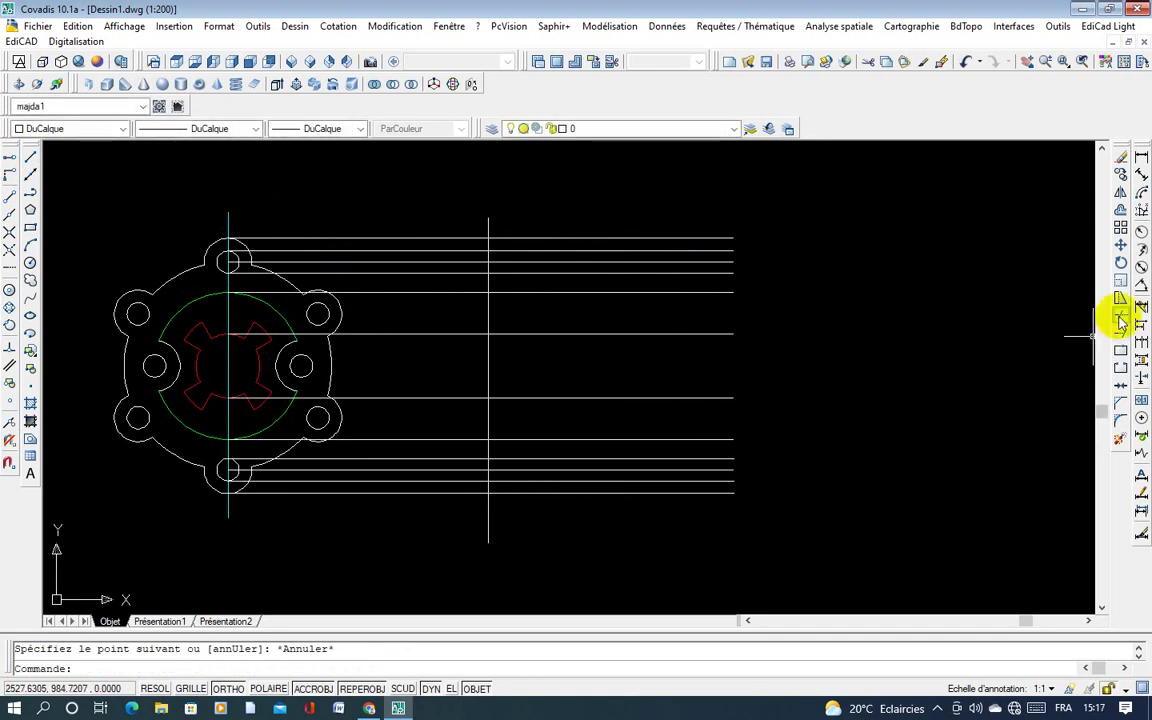
Step: Trim the projection lines right of the edge and the edge's top and bottom overhangs
{"action": "left_click", "coordinate": [1121, 321]}
{"action": "key", "text": "Return"}
{"action": "left_click", "coordinate": [771, 552]}
{"action": "left_click", "coordinate": [549, 186]}
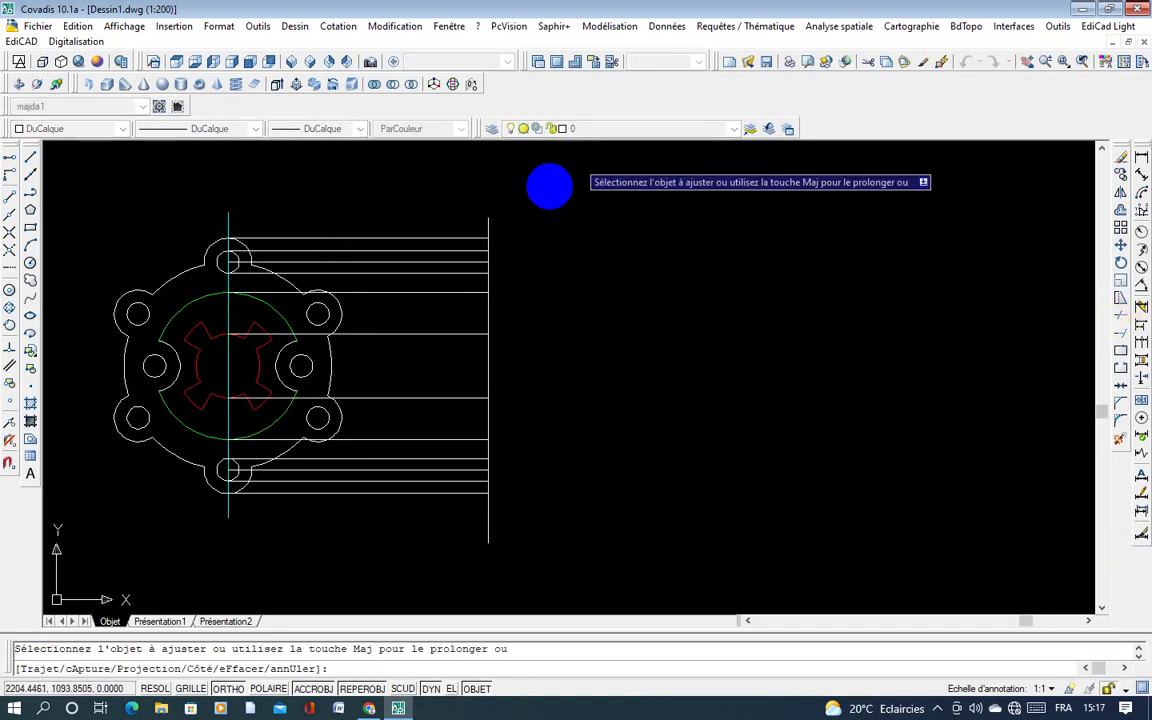
{"action": "left_click", "coordinate": [488, 228]}
{"action": "left_click", "coordinate": [488, 514]}
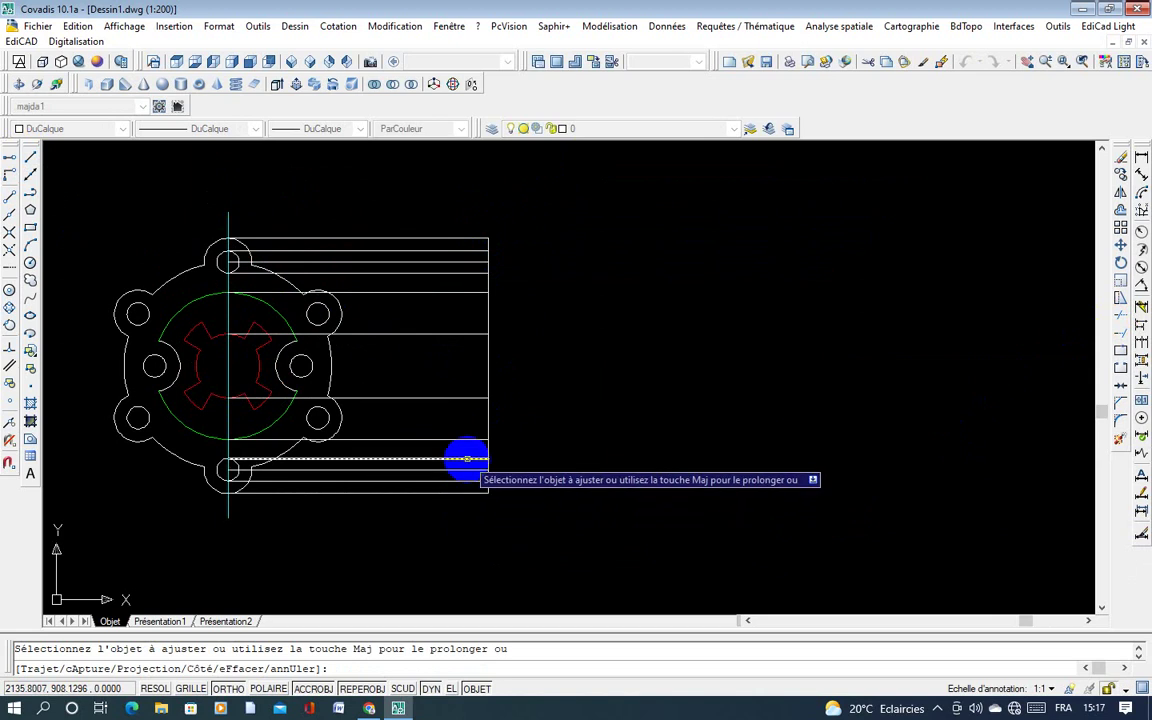
{"action": "key", "text": "Escape"}
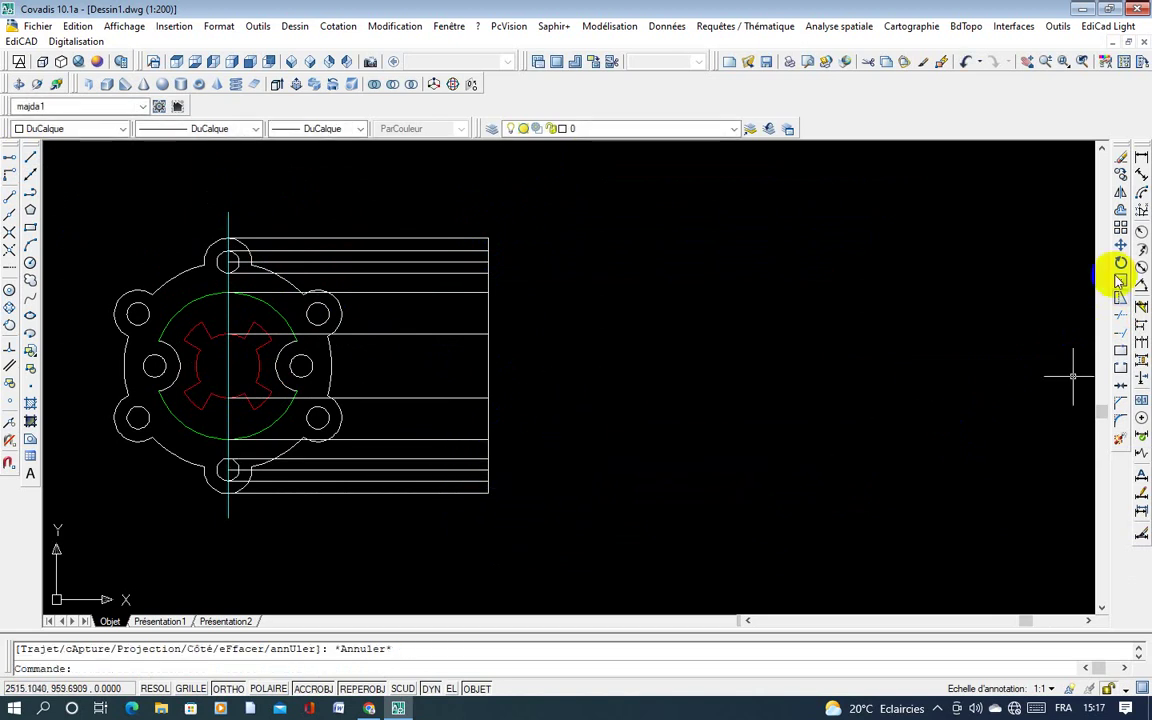
Step: Offset the side view's right edge 25 units to the left, then start trimming with all edges
{"action": "left_click", "coordinate": [1120, 210]}
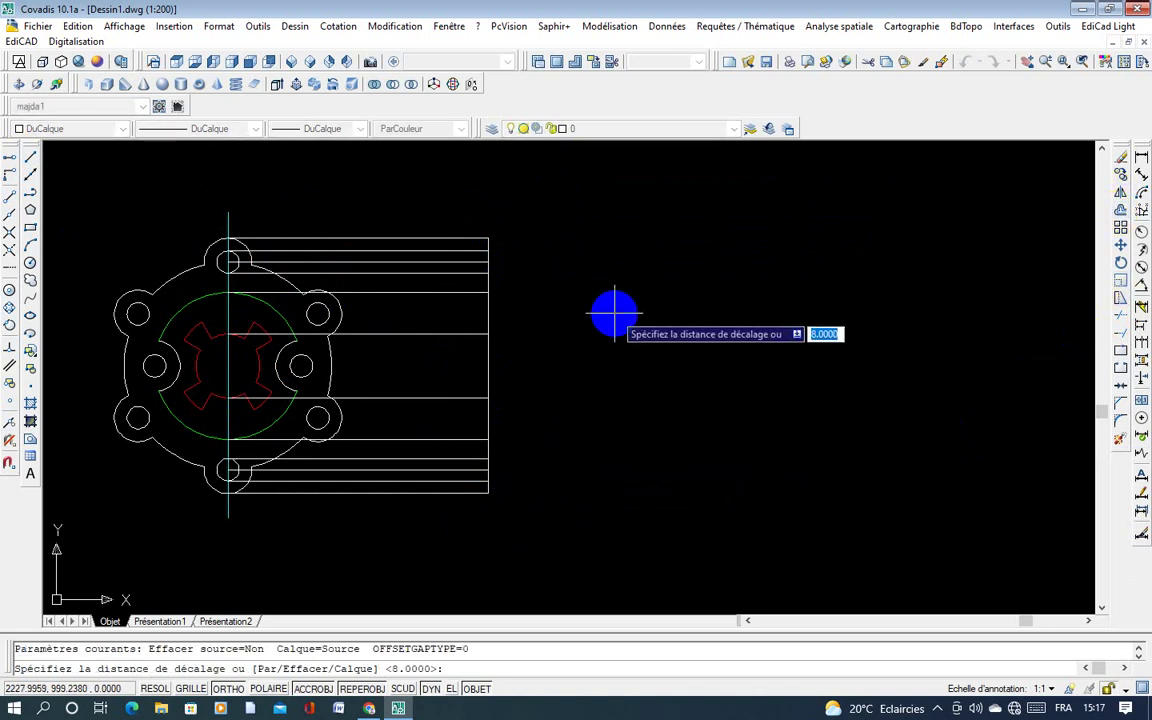
{"action": "type", "text": "25"}
{"action": "key", "text": "Return"}
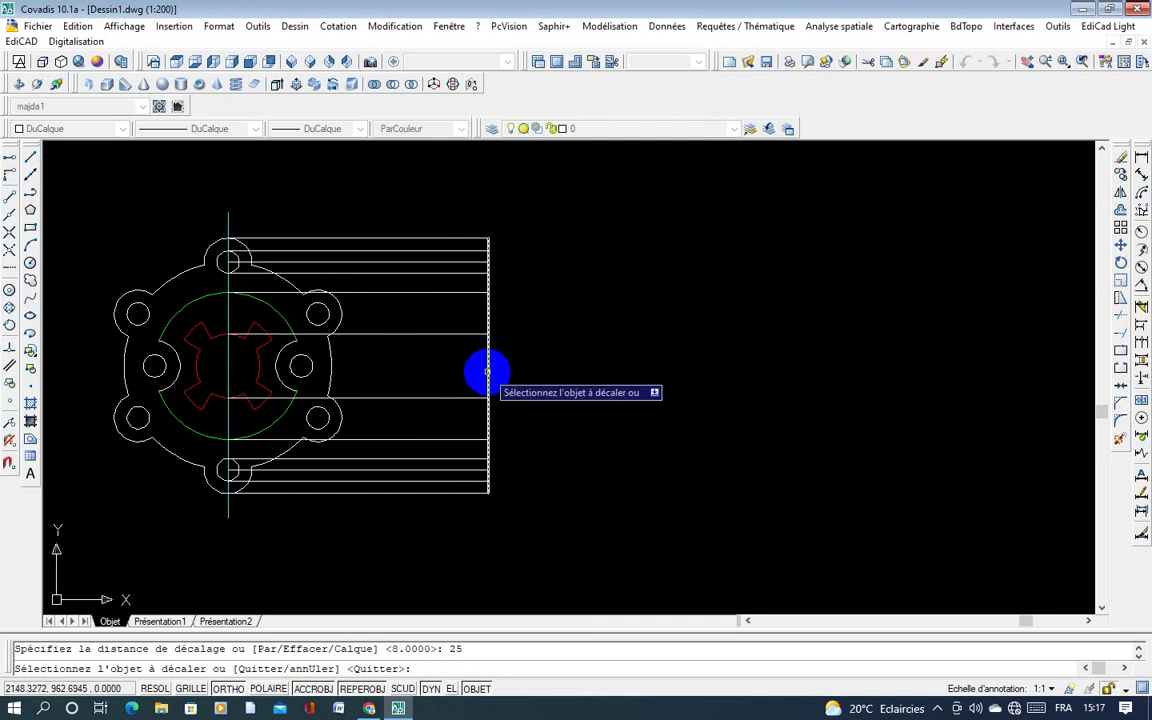
{"action": "left_click", "coordinate": [487, 372]}
{"action": "left_click", "coordinate": [486, 340]}
{"action": "right_click", "coordinate": [500, 346]}
{"action": "left_click", "coordinate": [532, 353]}
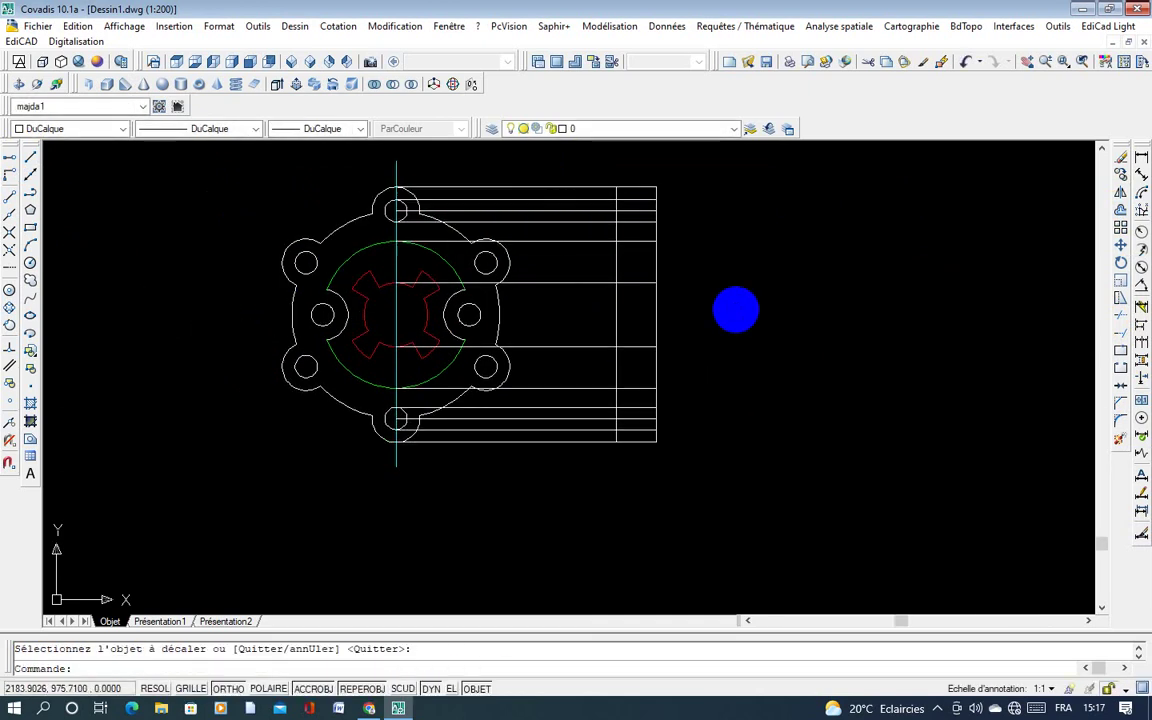
{"action": "left_click", "coordinate": [1120, 318]}
{"action": "right_click", "coordinate": [1132, 312]}
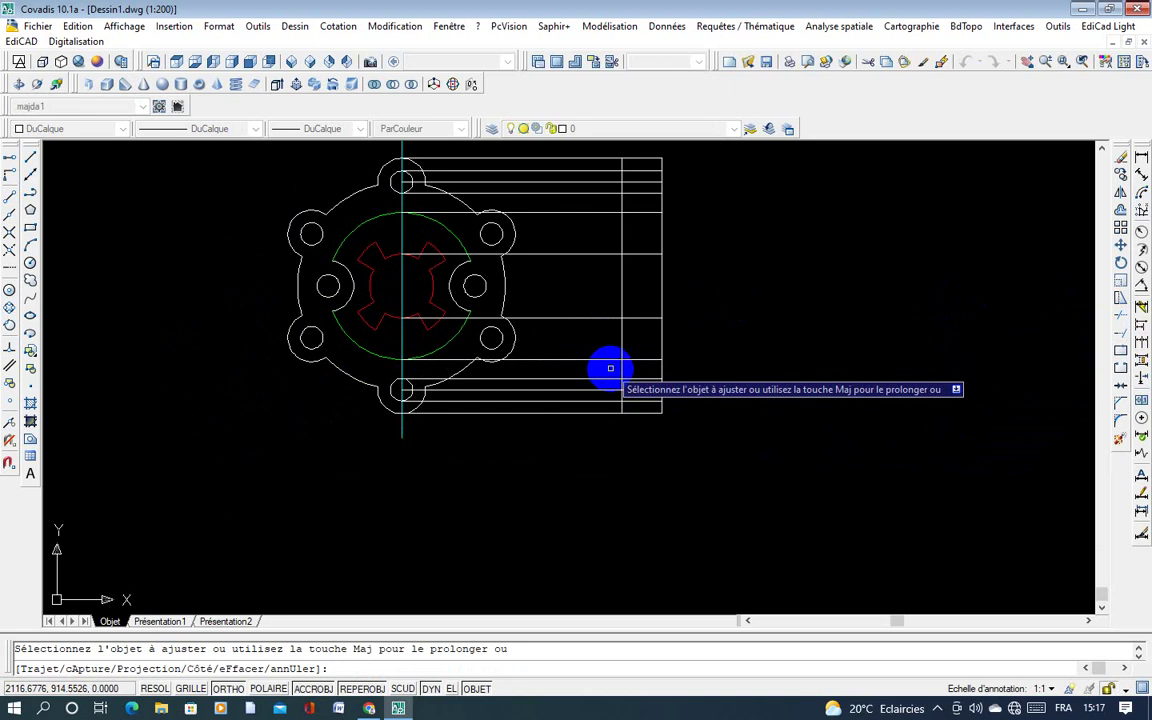
Step: Trim the lower bolt-hole projection lines back to the side view's inner vertical edge
{"action": "key", "text": "Escape"}
{"action": "scroll", "coordinate": [633, 388], "scroll_direction": "up", "scroll_amount": 3}
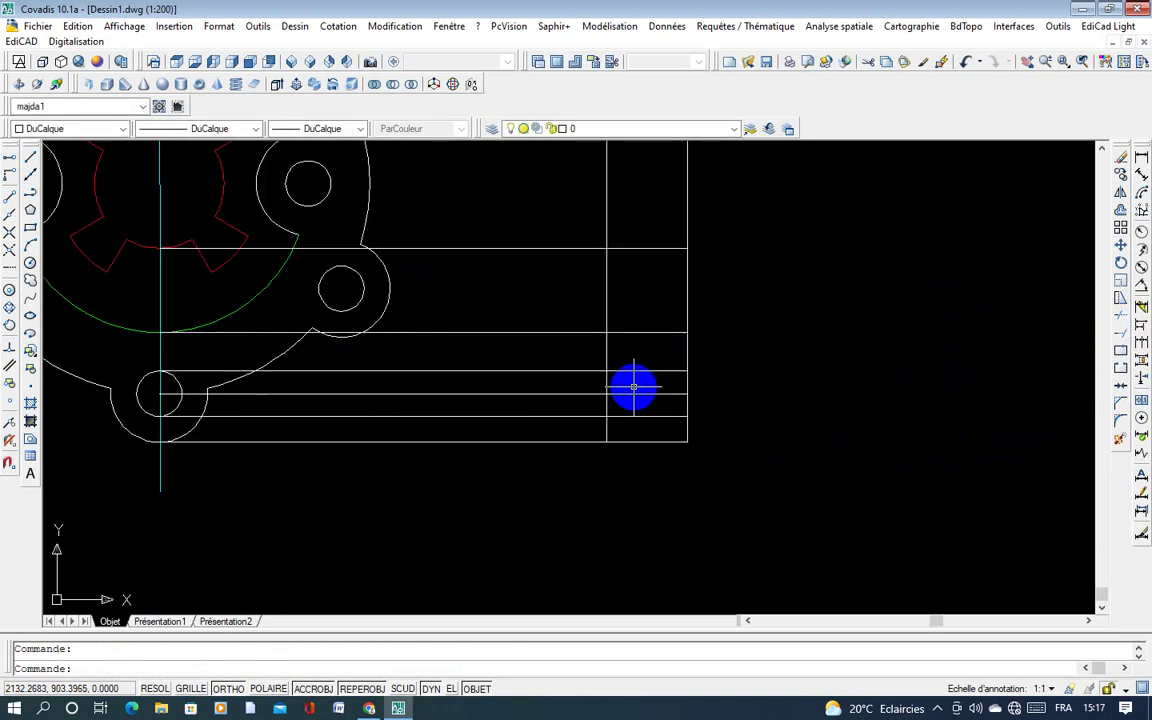
{"action": "left_click", "coordinate": [1118, 322]}
{"action": "right_click", "coordinate": [756, 419]}
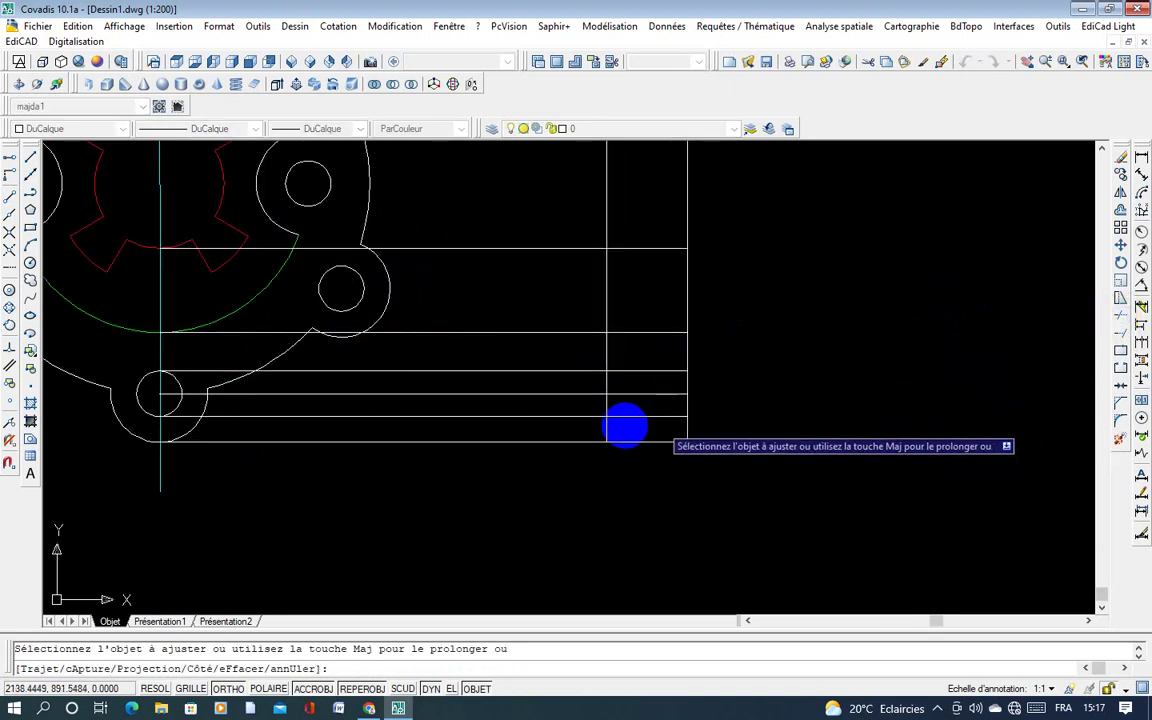
{"action": "left_click", "coordinate": [558, 462]}
{"action": "left_click", "coordinate": [548, 363]}
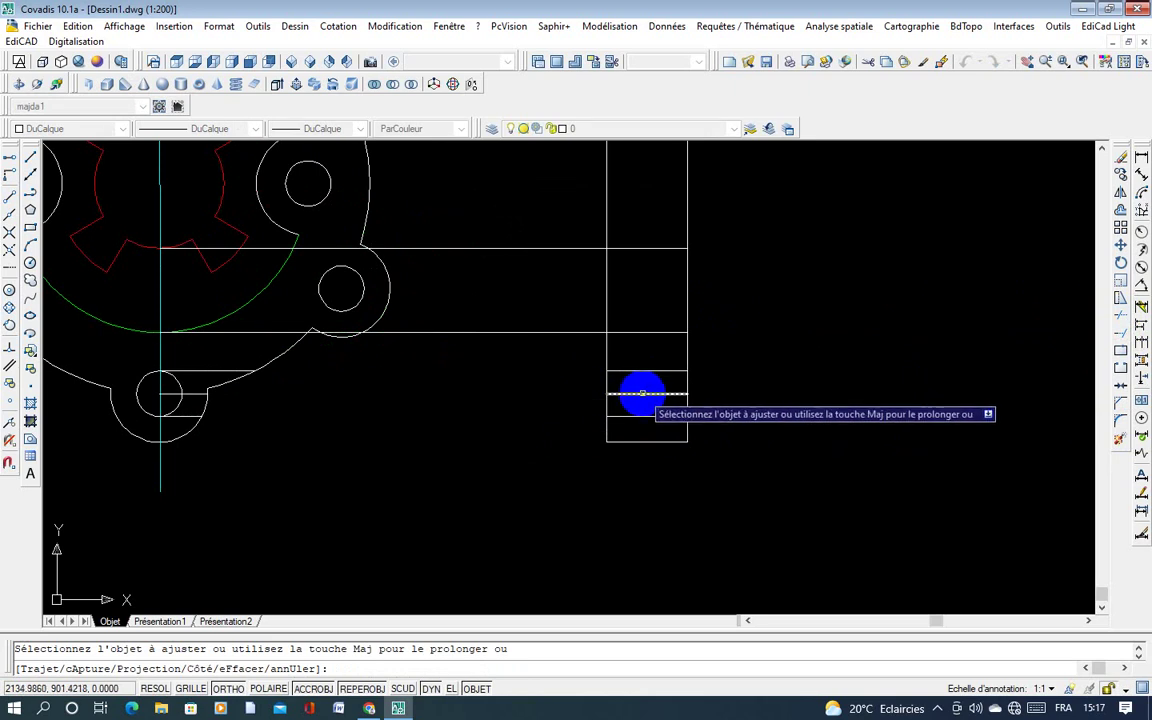
{"action": "key", "text": "Escape"}
Step: Trim the upper bolt-hole projection lines back to the side view's inner vertical edge
{"action": "scroll", "coordinate": [645, 410], "scroll_direction": "down", "scroll_amount": 2}
{"action": "middle_click_drag", "start_coordinate": [645, 415], "coordinate": [687, 458]}
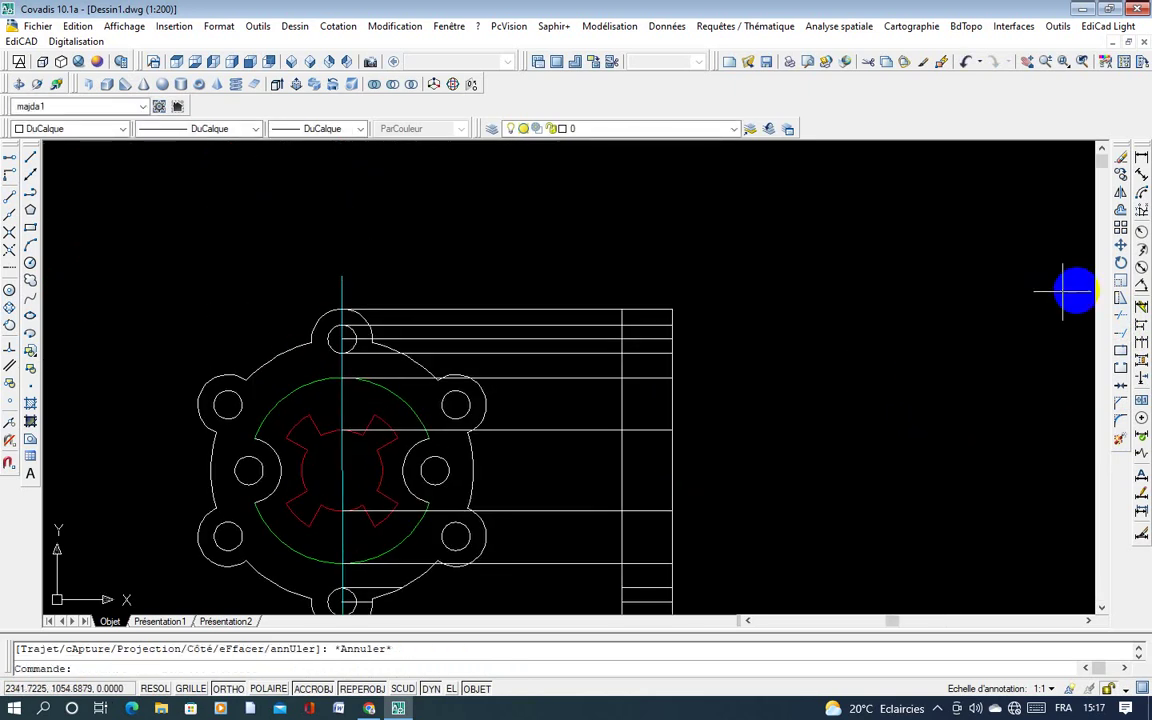
{"action": "left_click", "coordinate": [1120, 322]}
{"action": "right_click", "coordinate": [1026, 321]}
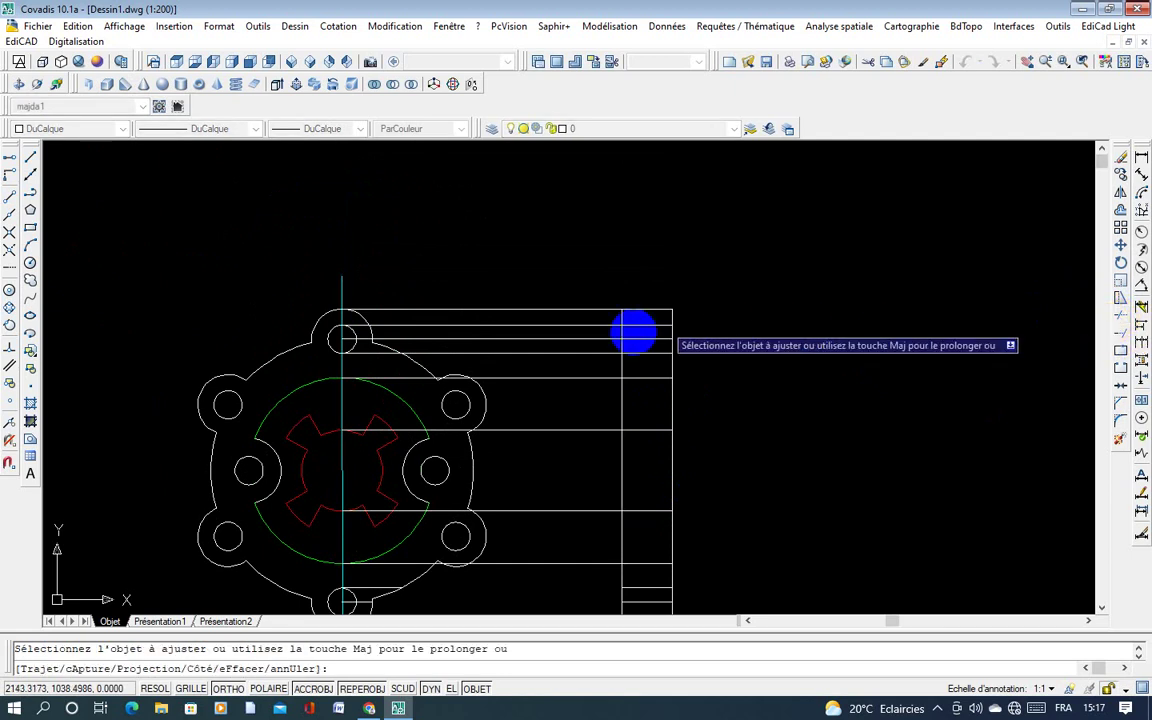
{"action": "scroll", "coordinate": [607, 365], "scroll_direction": "up", "scroll_amount": 2}
{"action": "left_click", "coordinate": [604, 372]}
{"action": "left_click", "coordinate": [554, 280]}
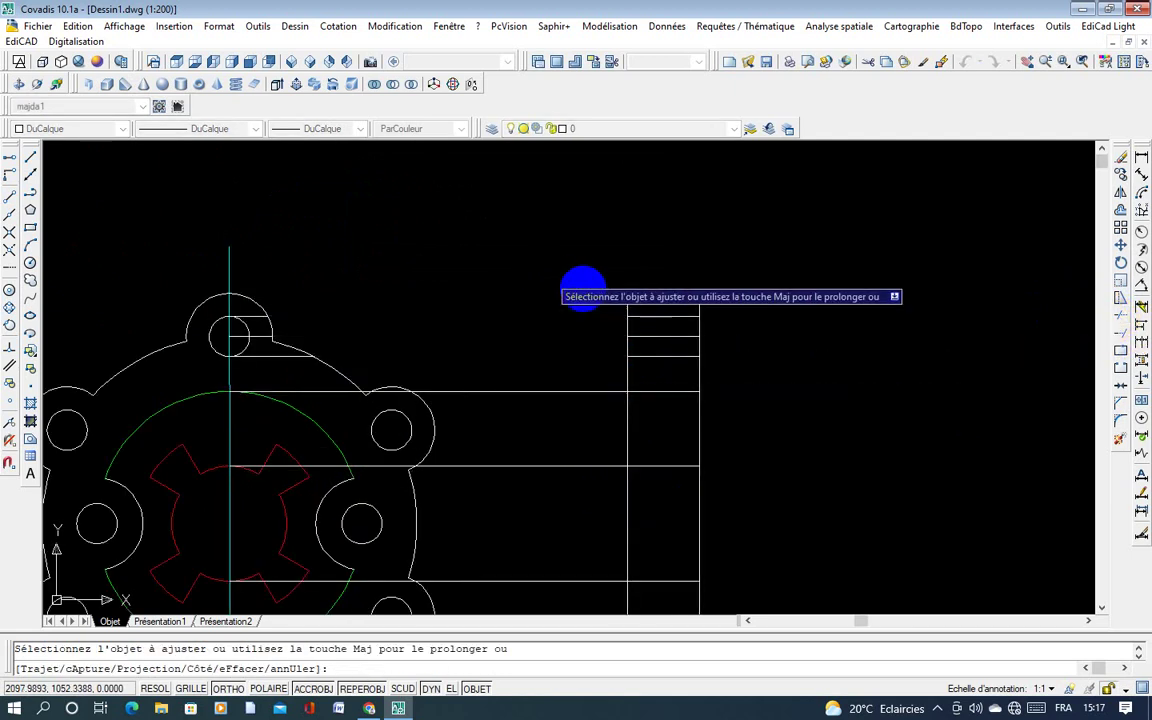
{"action": "middle_click_drag", "start_coordinate": [688, 374], "coordinate": [738, 321]}
{"action": "scroll", "coordinate": [738, 321], "scroll_direction": "down", "scroll_amount": 3}
{"action": "key", "text": "Escape"}
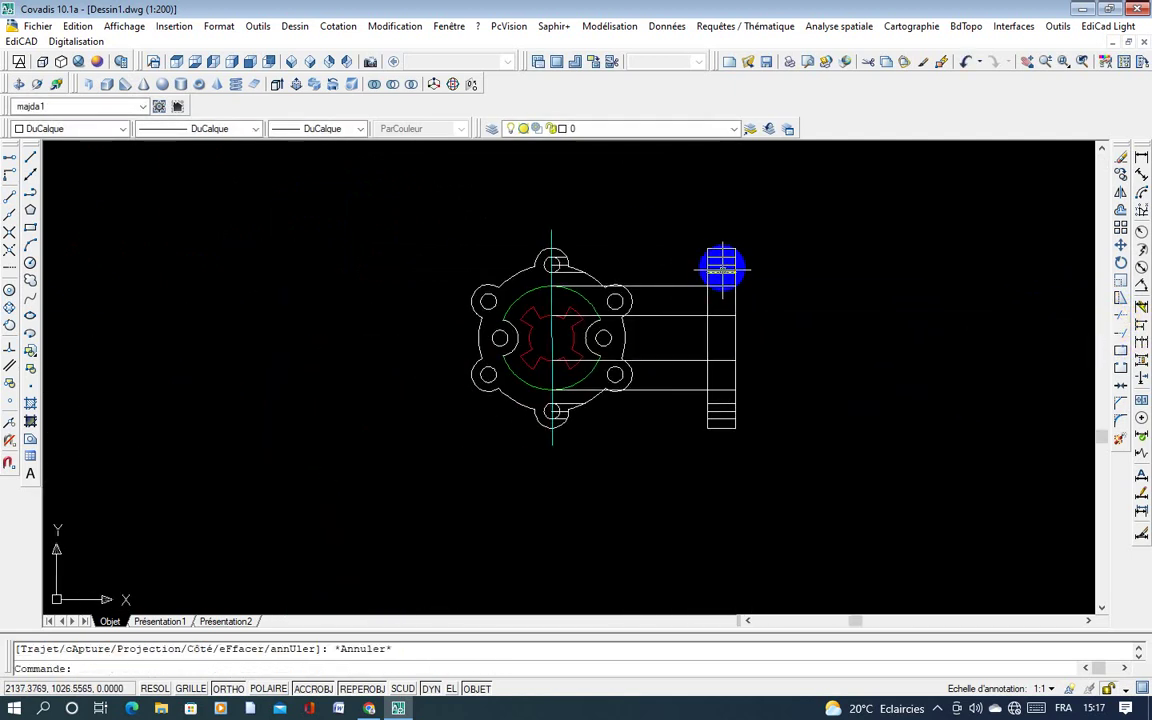
Step: Set the hole line near the side view's top to the colour Vert
{"action": "middle_click_drag", "start_coordinate": [721, 264], "coordinate": [703, 265]}
{"action": "left_click", "coordinate": [703, 265]}
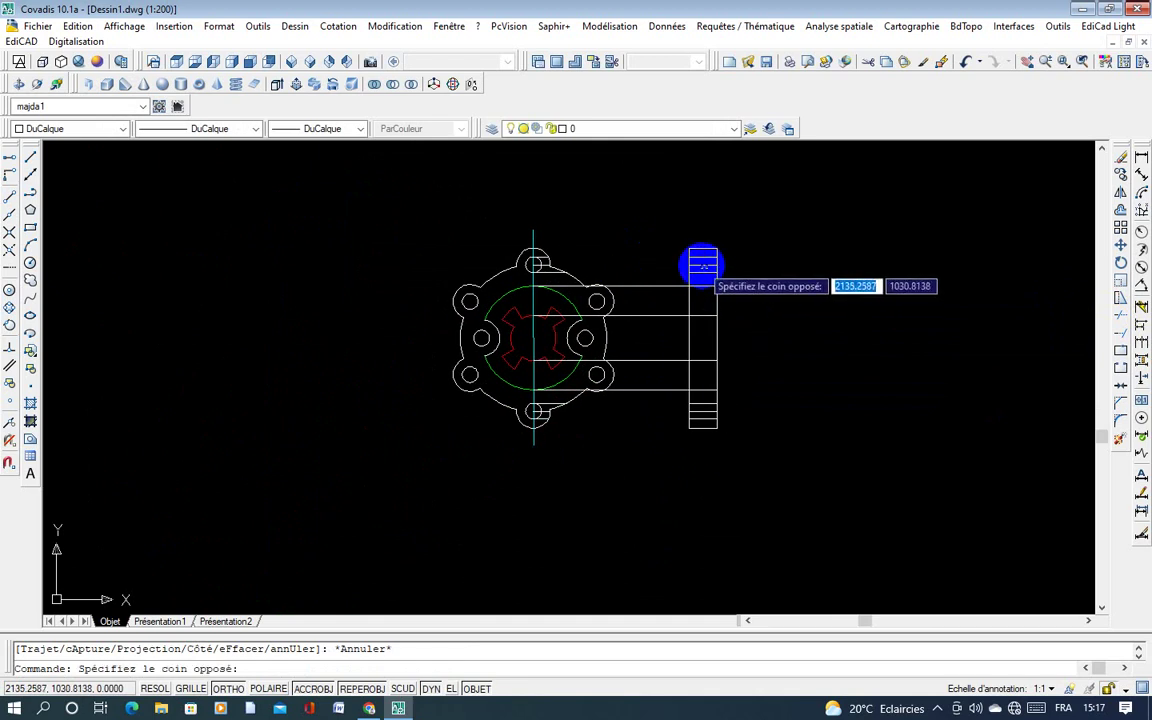
{"action": "left_click", "coordinate": [703, 265]}
{"action": "left_click", "coordinate": [83, 122]}
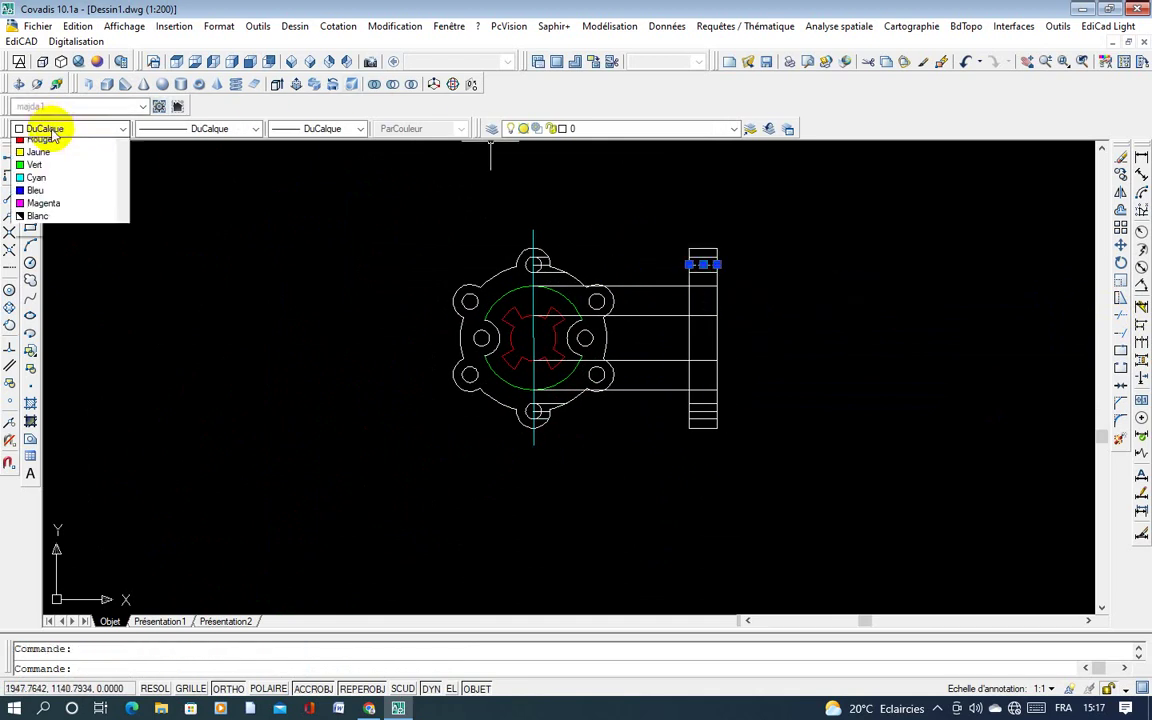
{"action": "left_click", "coordinate": [60, 180]}
{"action": "key", "text": "Escape"}
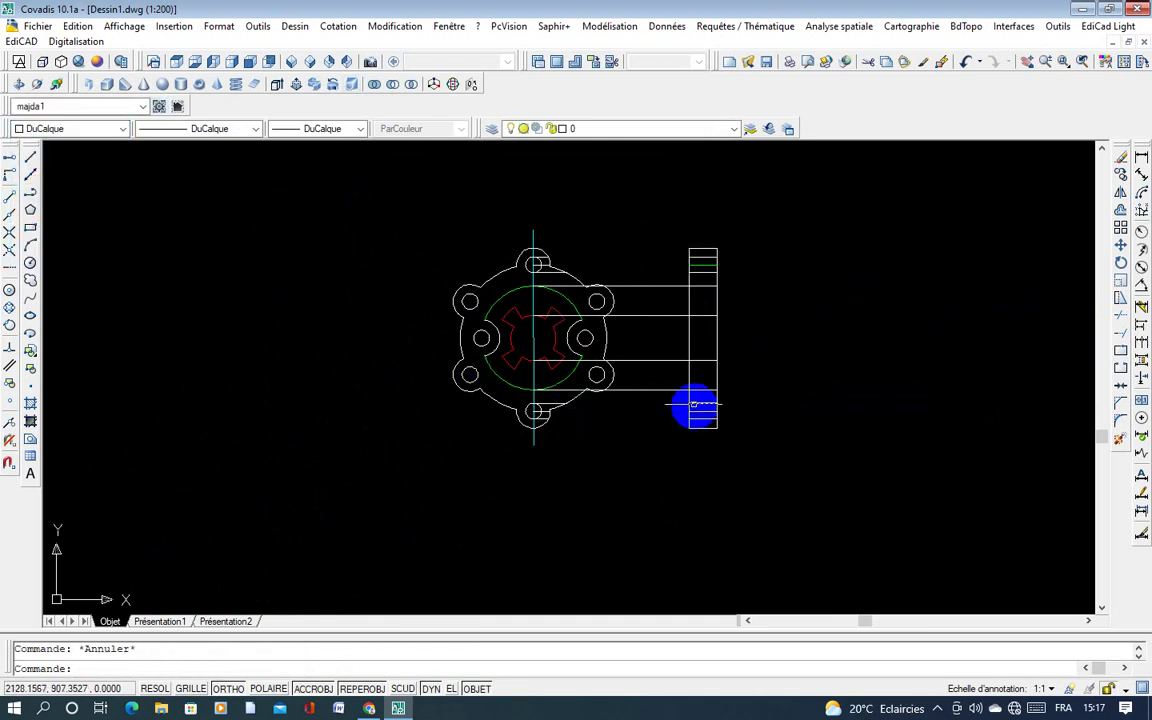
Step: Set the hole line near the side view's bottom to Vert as well
{"action": "left_click", "coordinate": [702, 411]}
{"action": "left_click", "coordinate": [44, 128]}
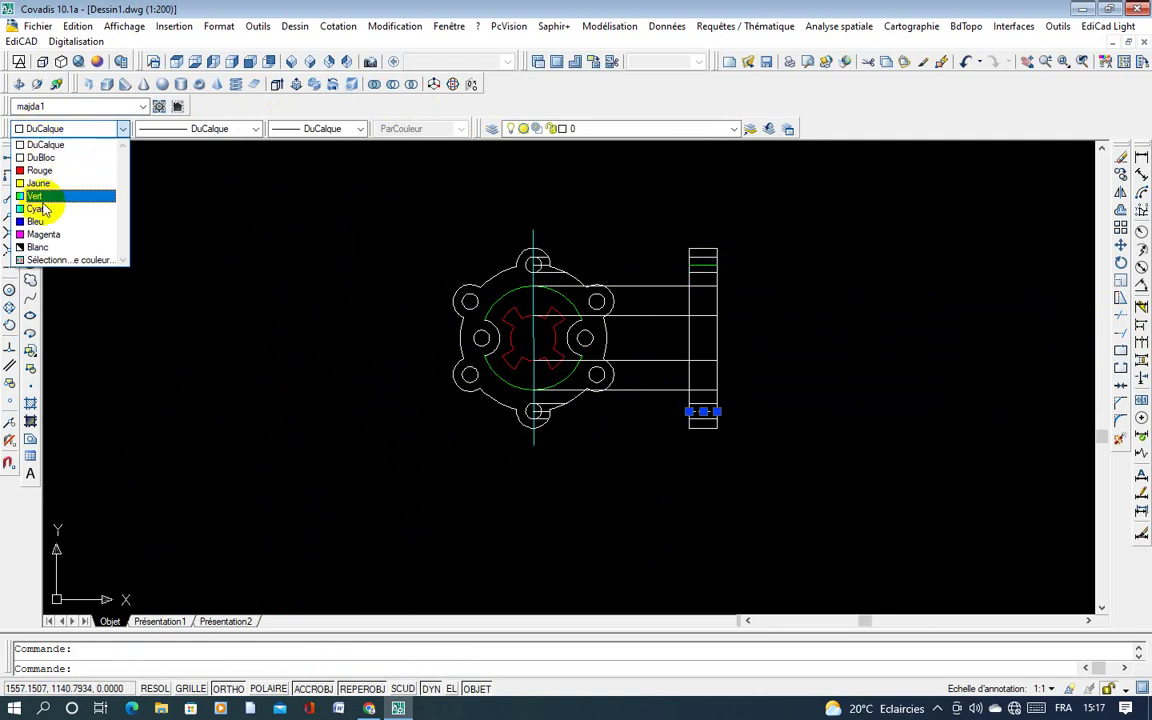
{"action": "left_click", "coordinate": [41, 198]}
{"action": "key", "text": "Escape"}
{"action": "middle_click_drag", "start_coordinate": [534, 265], "coordinate": [403, 257]}
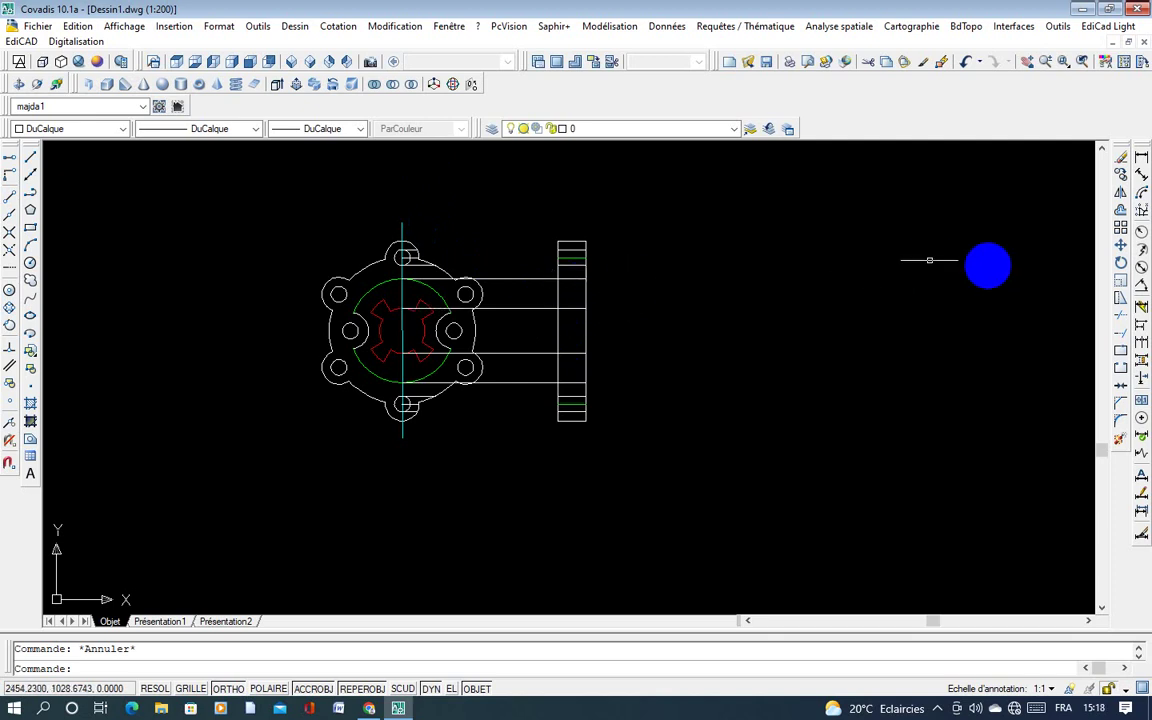
Step: Offset the side view's right edge 10 units inward
{"action": "left_click", "coordinate": [1108, 214]}
{"action": "type", "text": "10"}
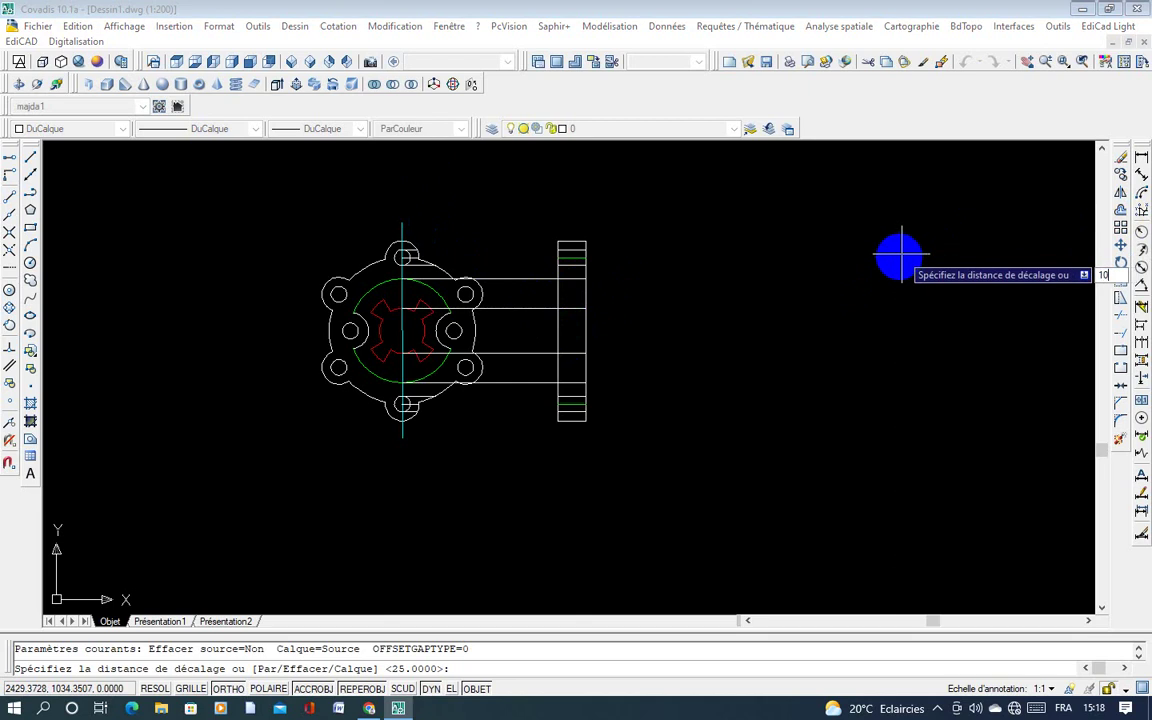
{"action": "key", "text": "Return"}
{"action": "left_click", "coordinate": [586, 329]}
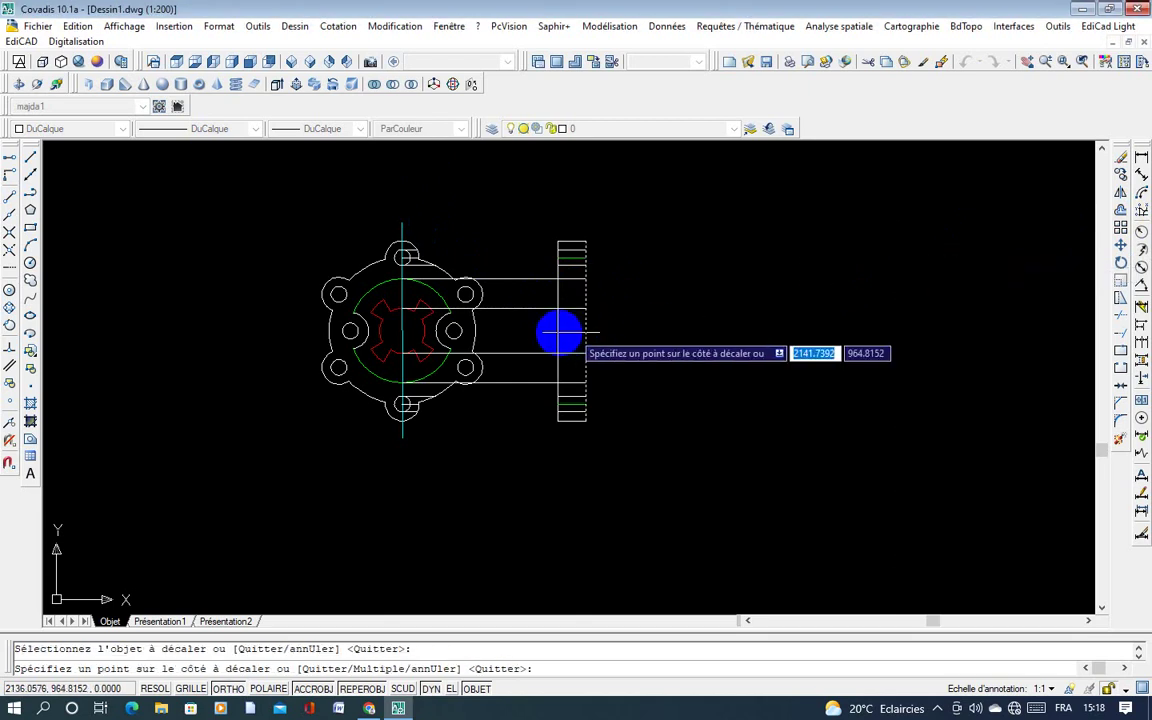
{"action": "left_click", "coordinate": [558, 329]}
{"action": "key", "text": "Escape"}
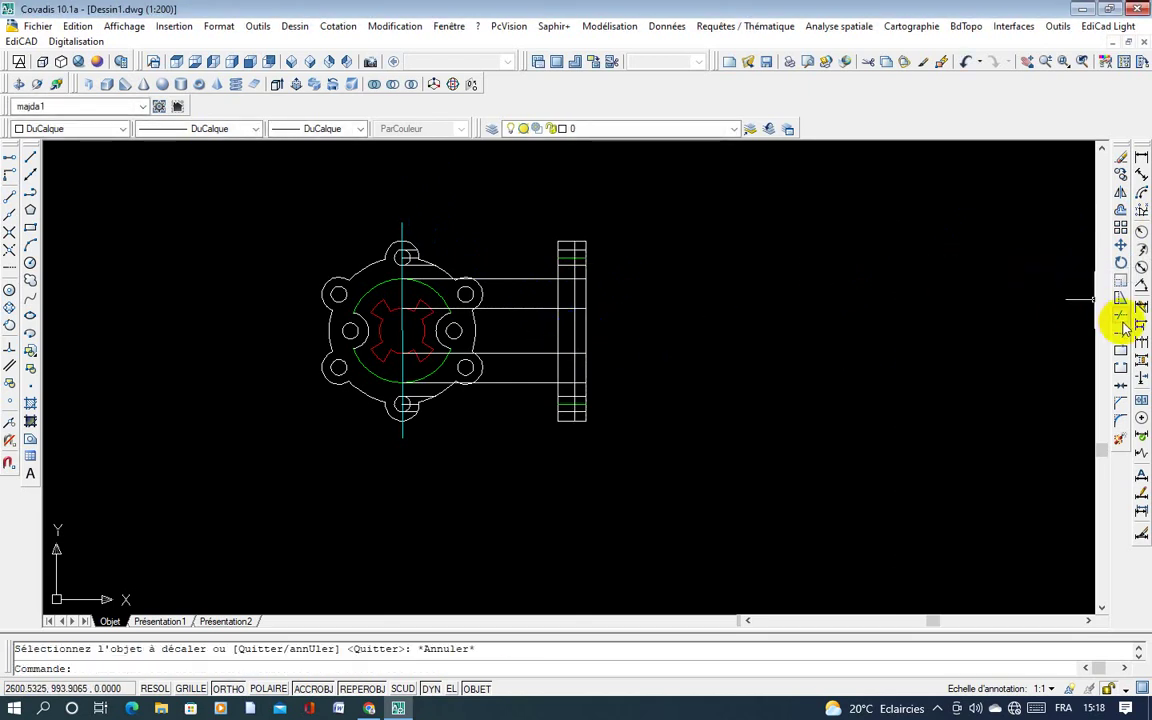
Step: Trim the projection lines at the upper and lower recesses and between the two views
{"action": "left_click", "coordinate": [1121, 318]}
{"action": "key", "text": "Return"}
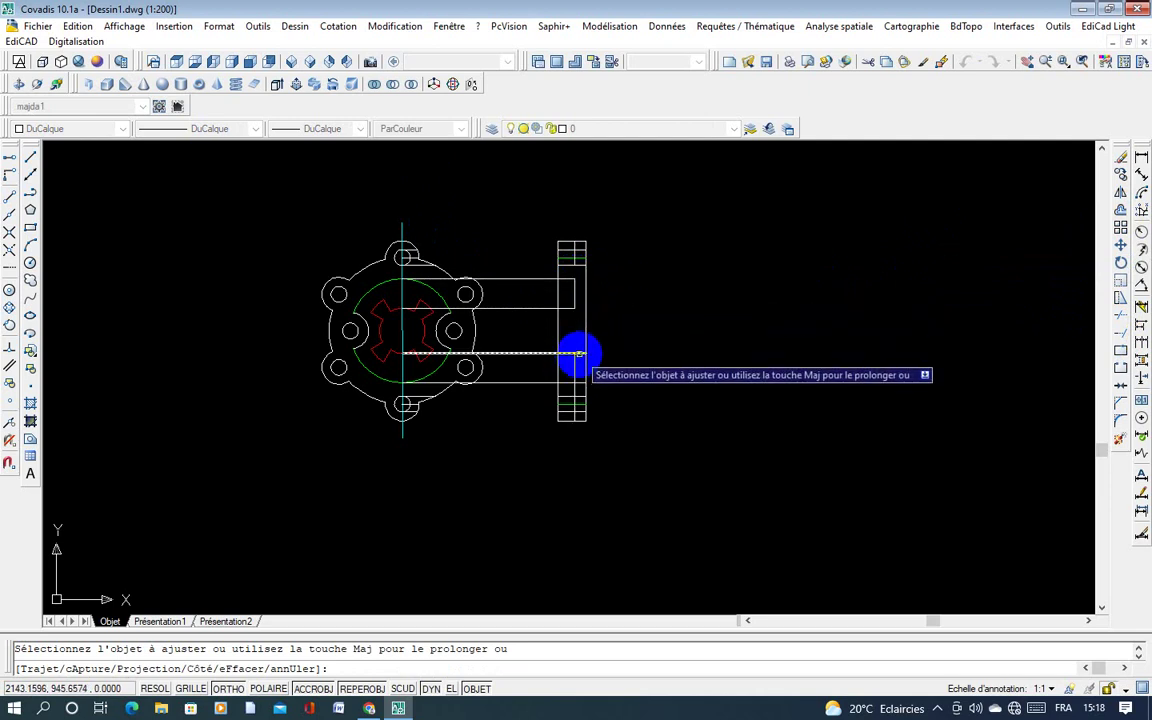
{"action": "left_click", "coordinate": [578, 357]}
{"action": "left_click", "coordinate": [577, 370]}
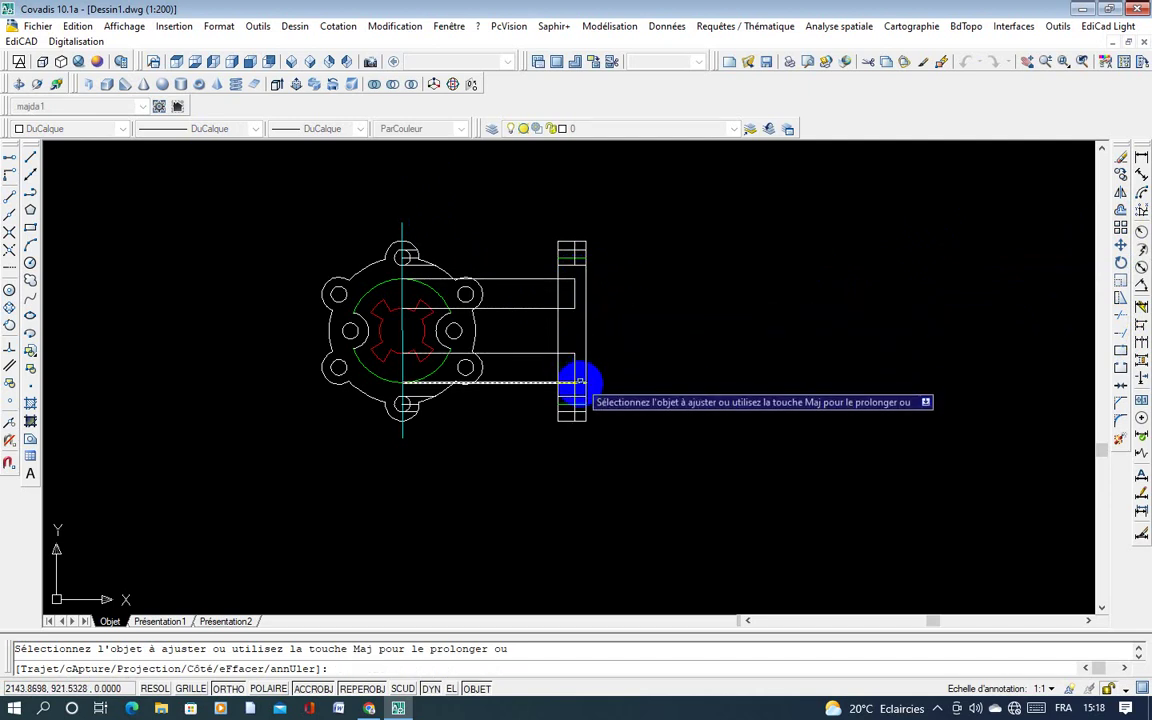
{"action": "left_click", "coordinate": [573, 385]}
{"action": "left_click", "coordinate": [574, 388]}
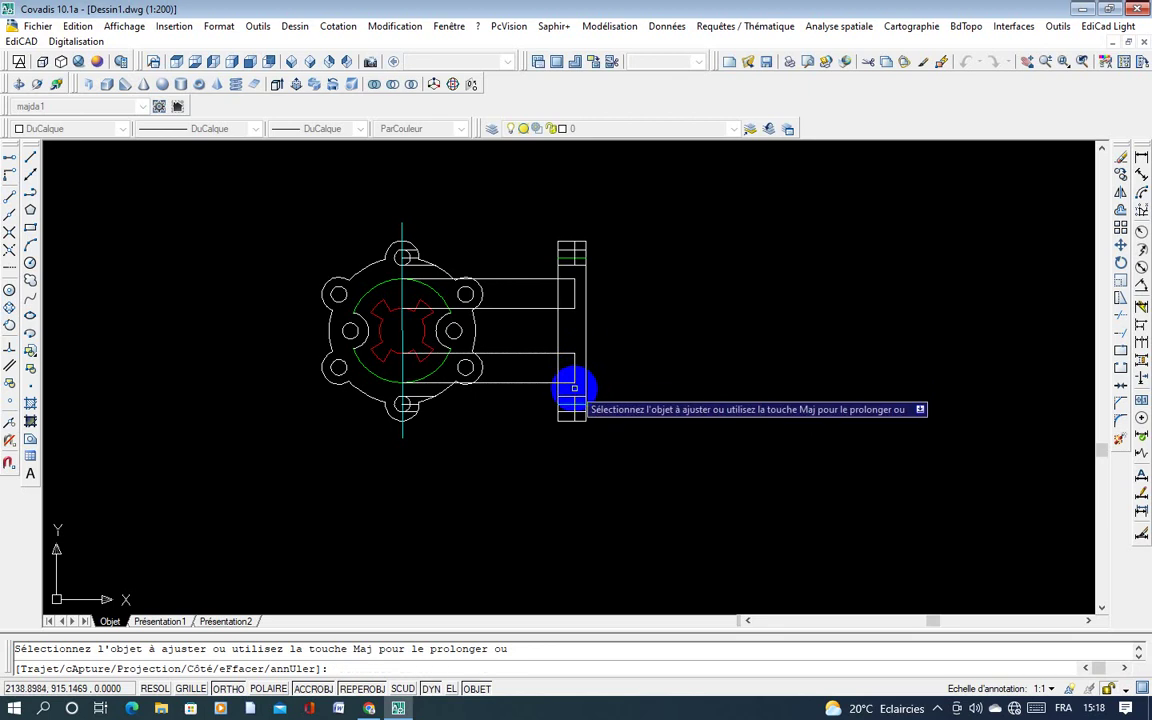
{"action": "left_click", "coordinate": [537, 386]}
{"action": "left_click", "coordinate": [514, 185]}
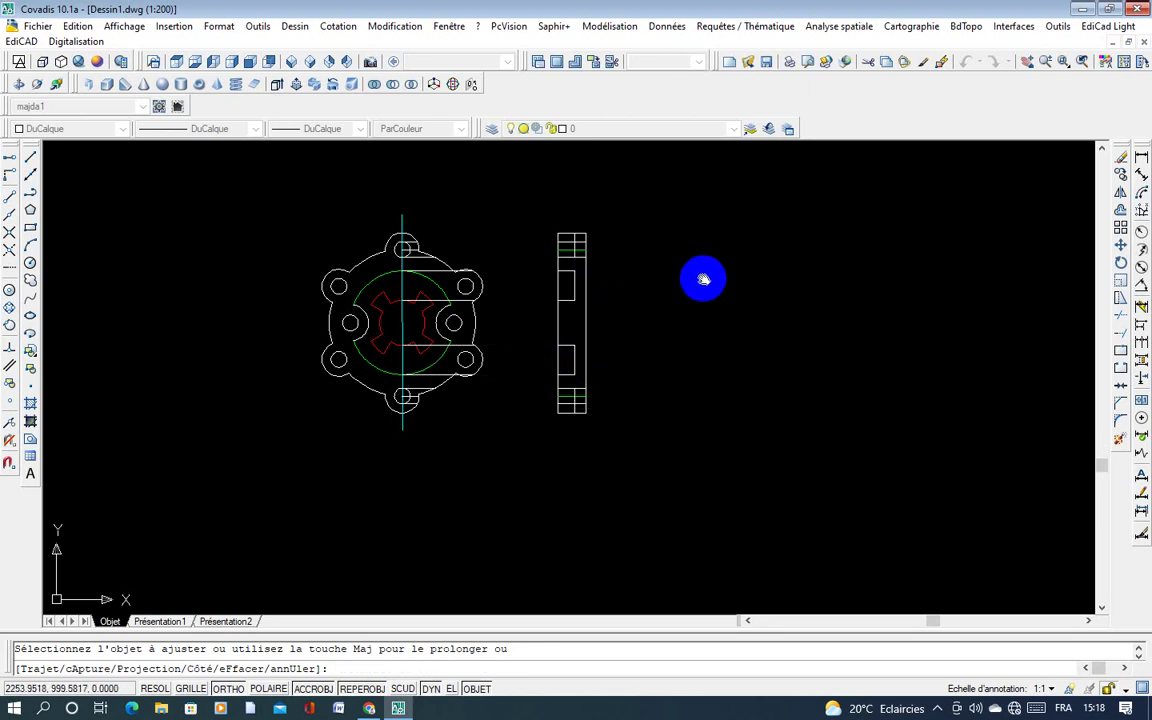
{"action": "key", "text": "Escape"}
{"action": "scroll", "coordinate": [576, 239], "scroll_direction": "up", "scroll_amount": 1}
Step: Delete the extra vertical line in the side view
{"action": "scroll", "coordinate": [567, 229], "scroll_direction": "up", "scroll_amount": 2}
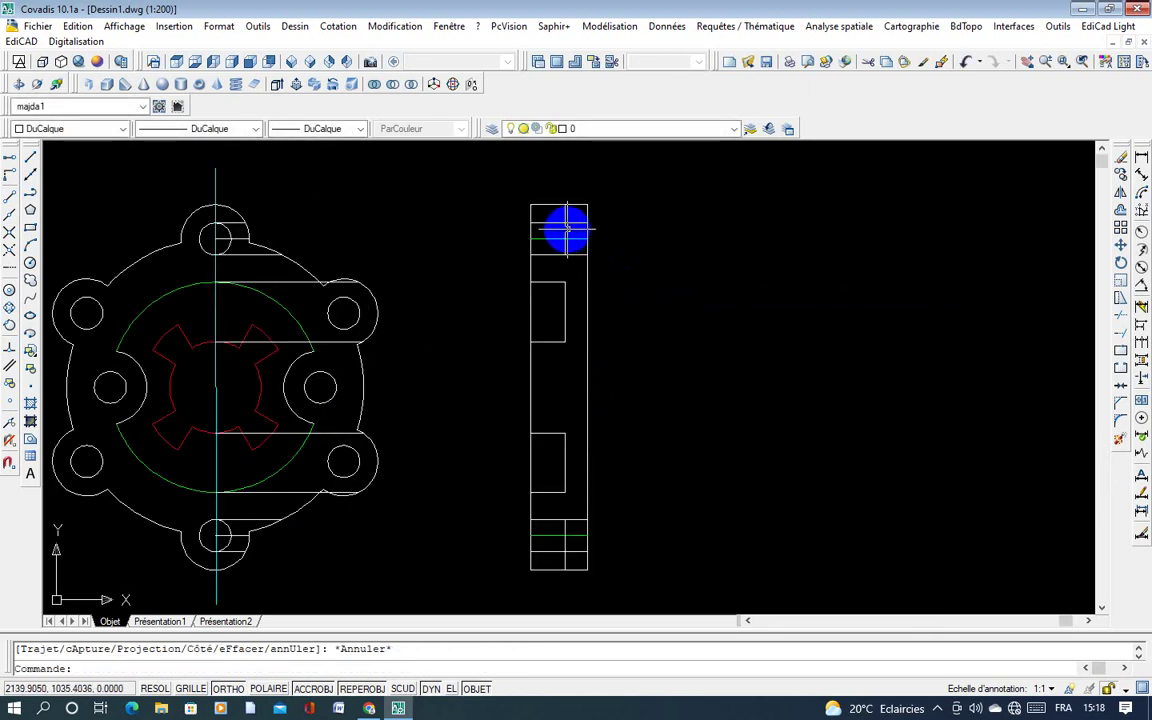
{"action": "left_click", "coordinate": [555, 238]}
{"action": "key", "text": "Delete"}
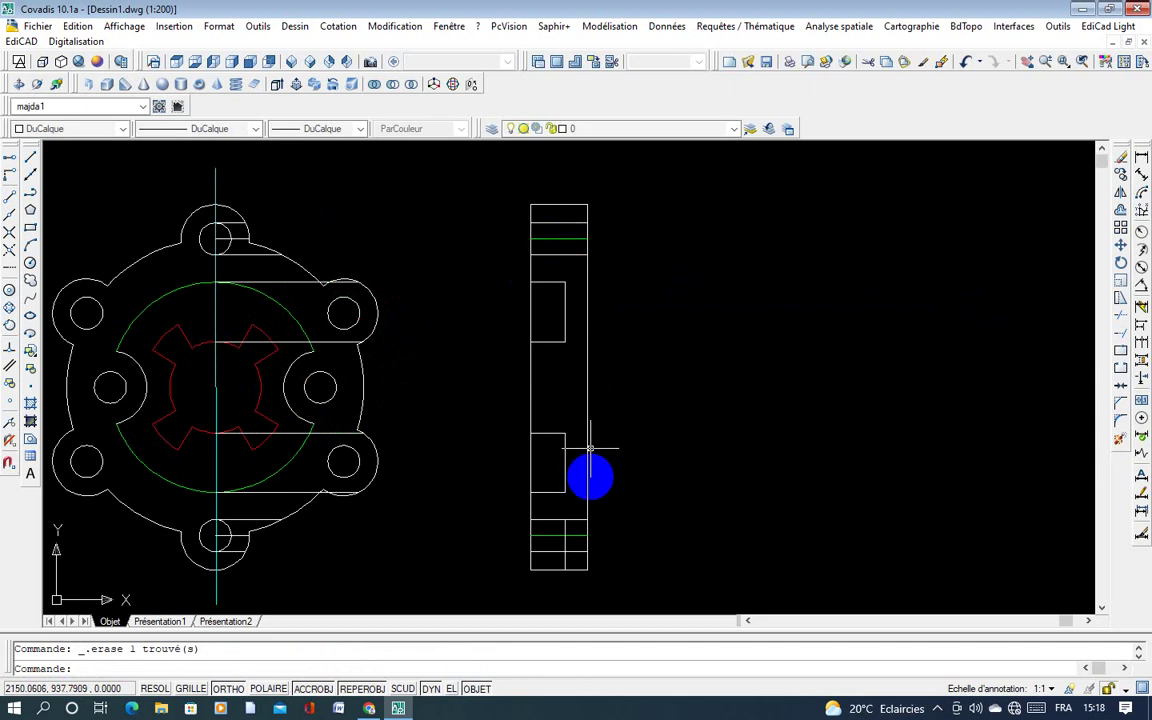
{"action": "scroll", "coordinate": [625, 399], "scroll_direction": "down", "scroll_amount": 2}
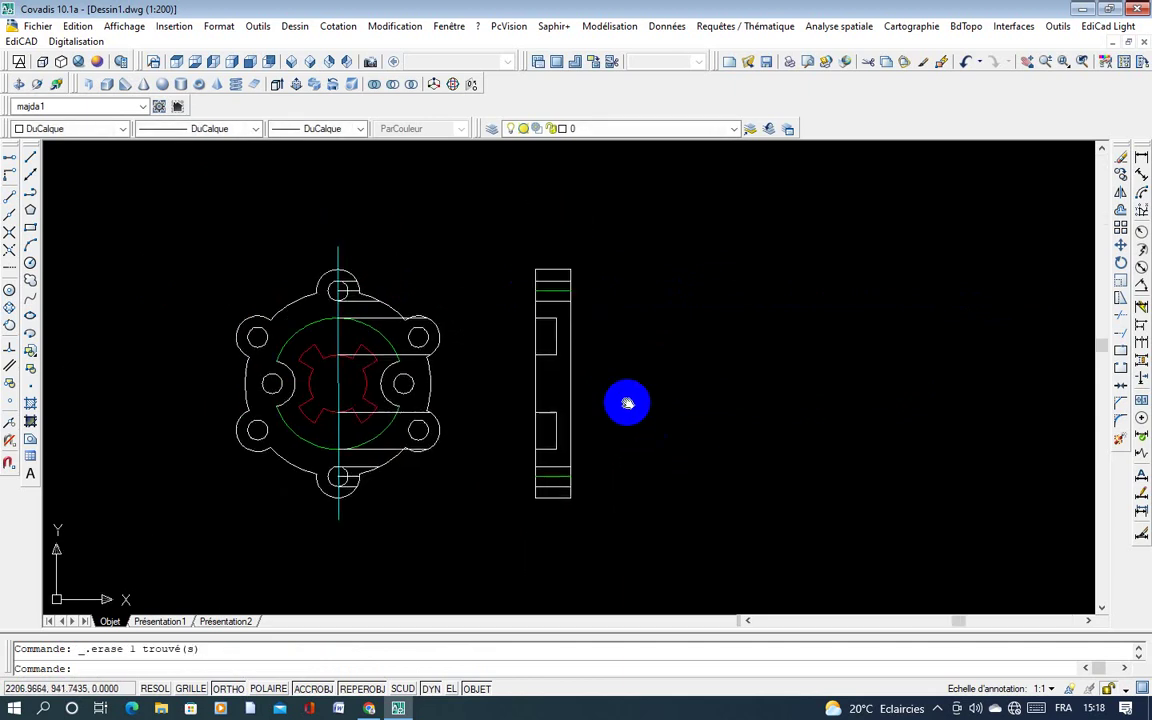
{"action": "scroll", "coordinate": [627, 391], "scroll_direction": "down", "scroll_amount": 1}
{"action": "scroll", "coordinate": [322, 280], "scroll_direction": "up", "scroll_amount": 2}
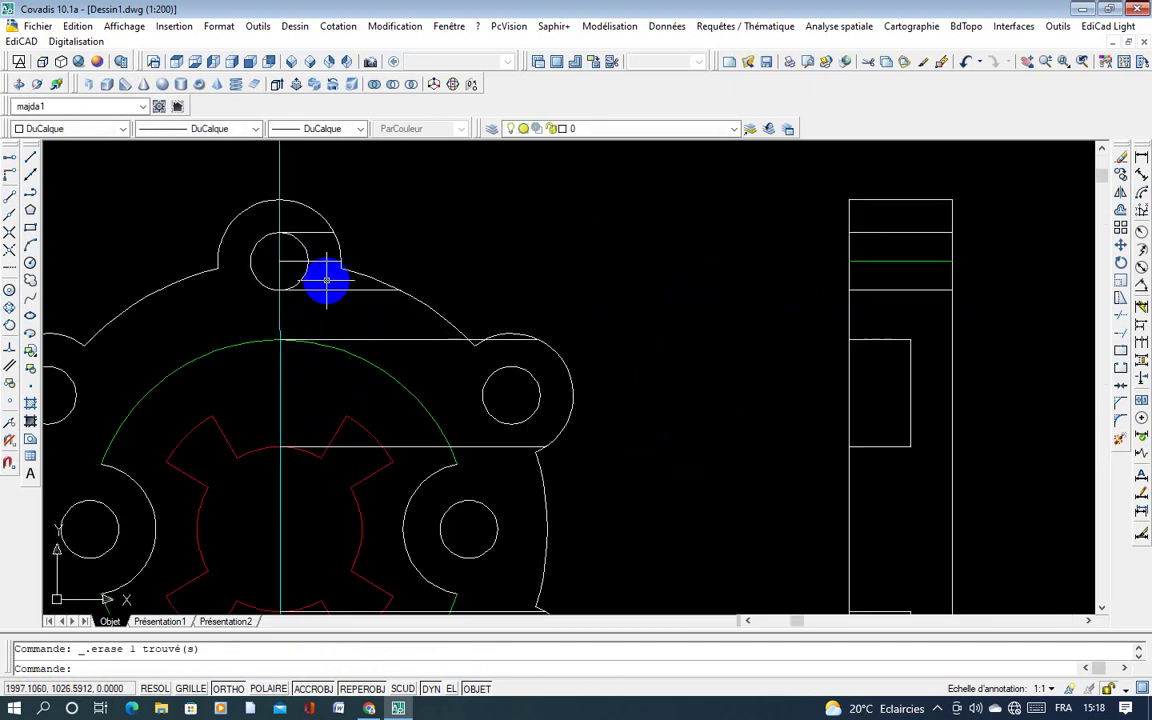
{"action": "scroll", "coordinate": [335, 290], "scroll_direction": "up", "scroll_amount": 1}
Step: Delete the two short leftover lines near the top bolt hole
{"action": "left_click", "coordinate": [342, 303]}
{"action": "left_click", "coordinate": [320, 250]}
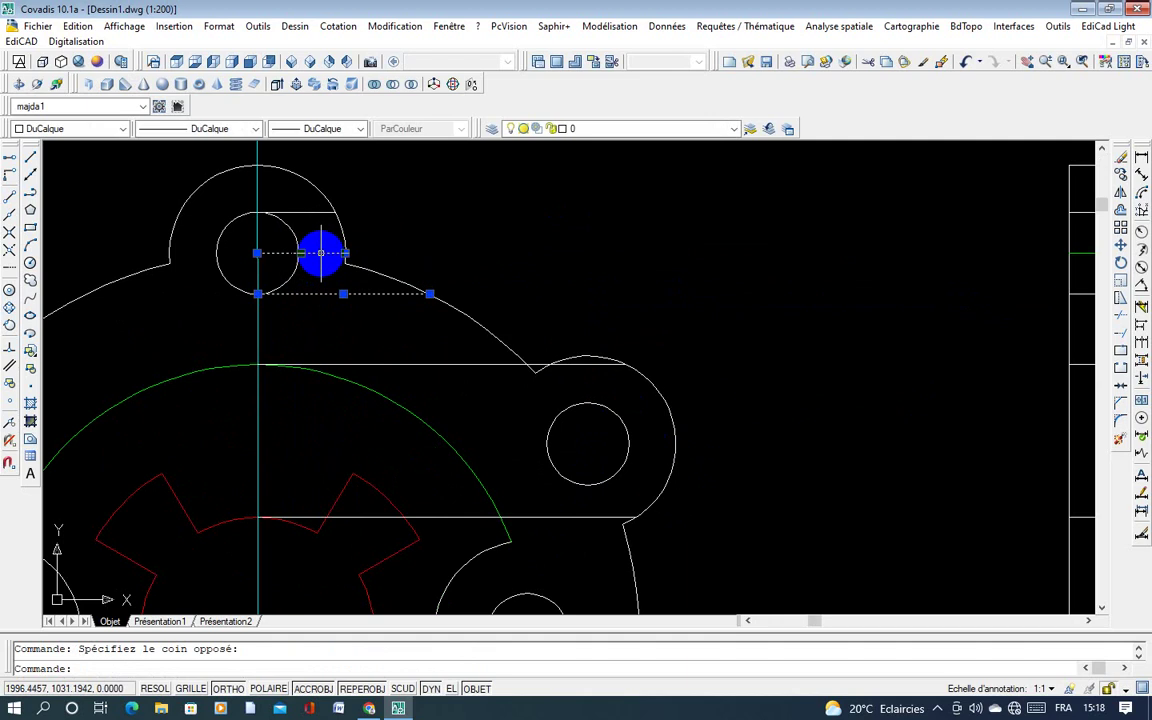
{"action": "key", "text": "Delete"}
{"action": "key", "text": "Delete"}
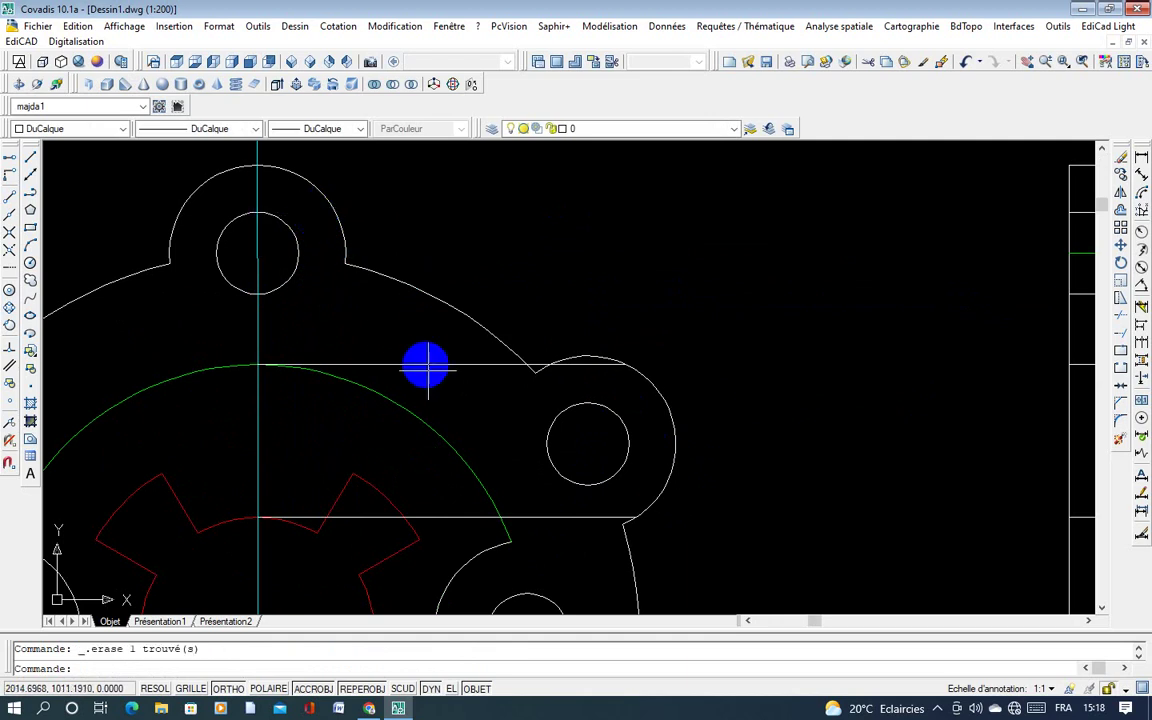
{"action": "left_click", "coordinate": [424, 365]}
{"action": "left_click", "coordinate": [415, 368]}
{"action": "scroll", "coordinate": [547, 320], "scroll_direction": "down", "scroll_amount": 3}
{"action": "middle_click_drag", "start_coordinate": [547, 320], "coordinate": [549, 268]}
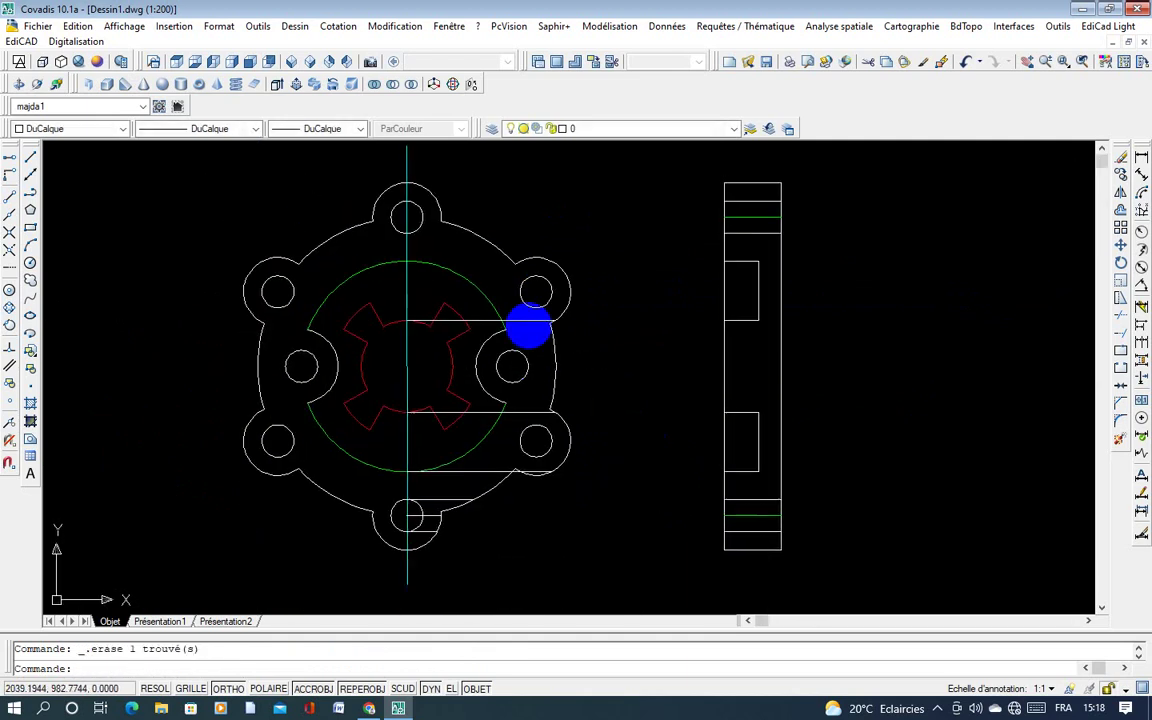
Step: Delete the upper and lower construction lines running across the front view
{"action": "left_click", "coordinate": [527, 320]}
{"action": "key", "text": "Delete"}
{"action": "left_click", "coordinate": [507, 410]}
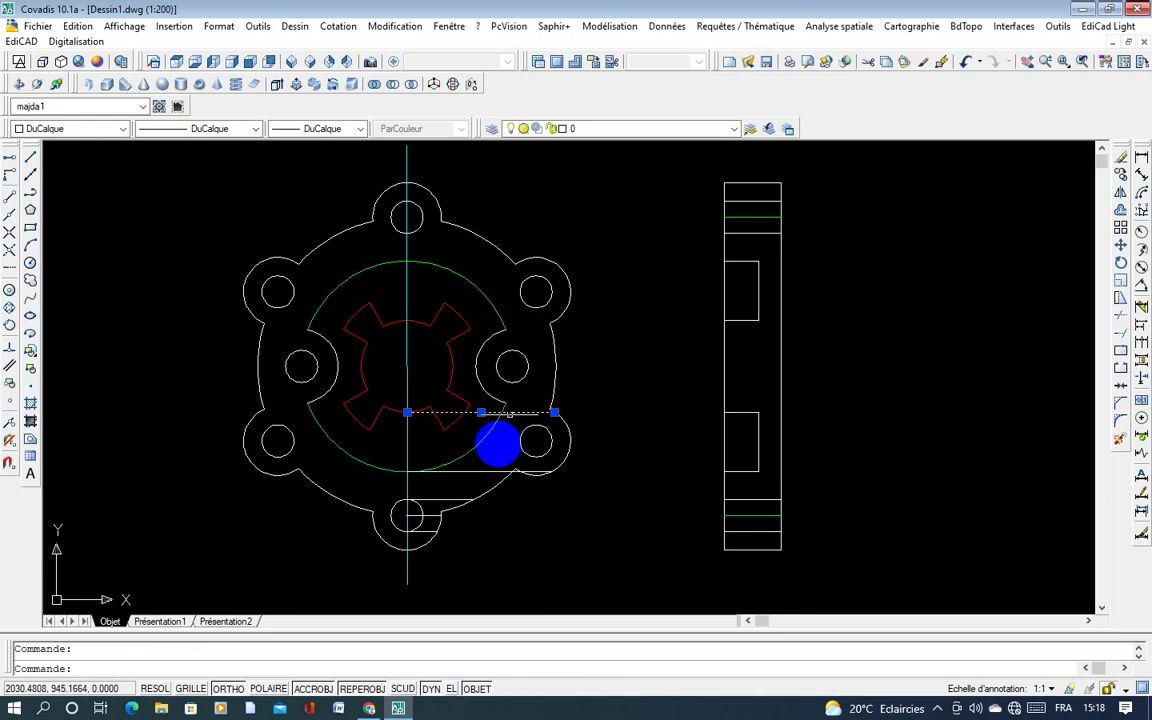
{"action": "key", "text": "Delete"}
{"action": "key", "text": "Delete"}
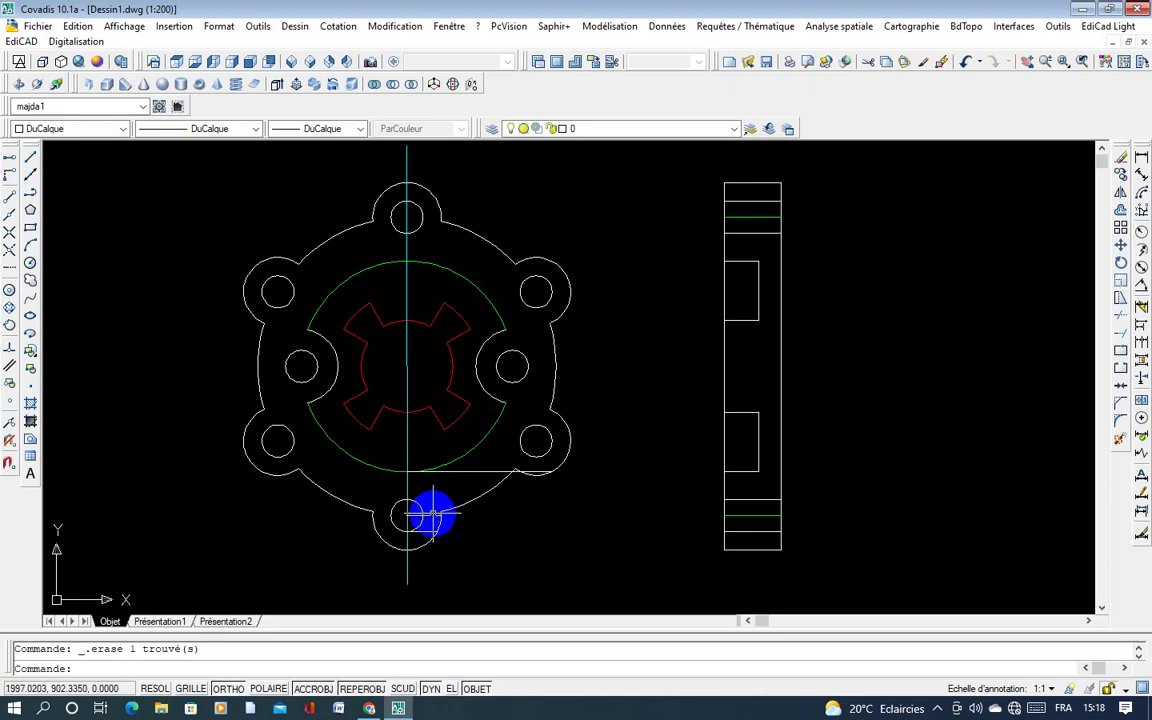
{"action": "left_click", "coordinate": [432, 514]}
{"action": "left_click", "coordinate": [432, 525]}
{"action": "left_click", "coordinate": [426, 528]}
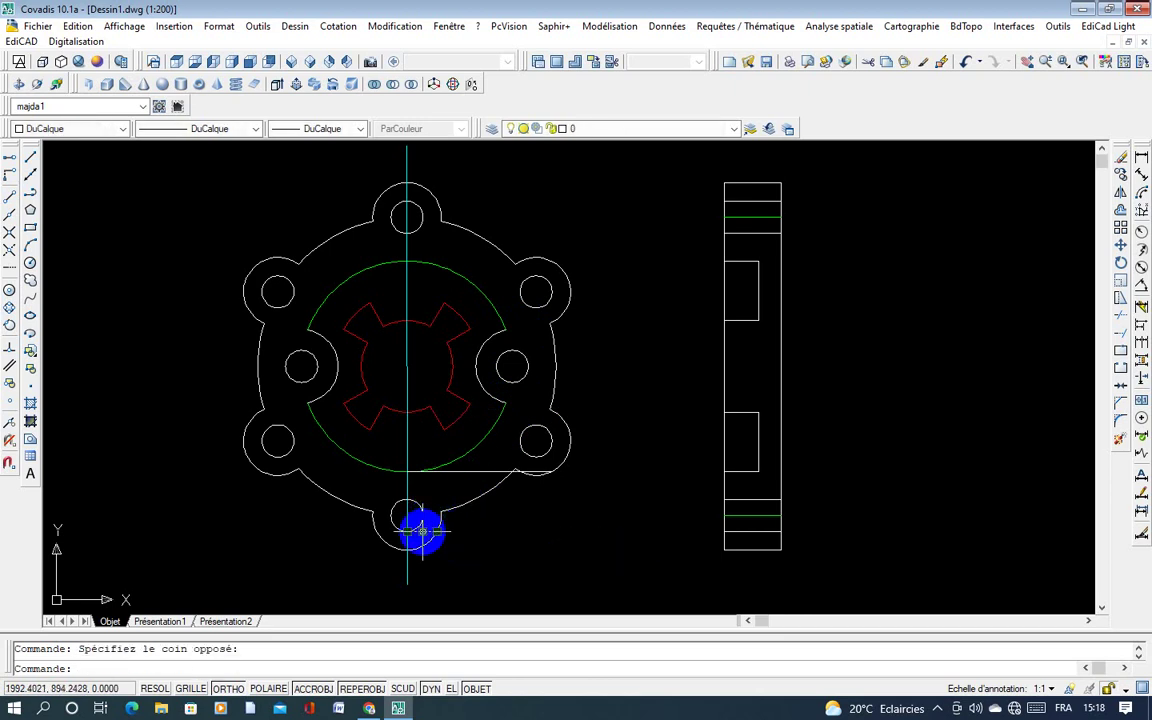
{"action": "scroll", "coordinate": [488, 424], "scroll_direction": "down", "scroll_amount": 3}
{"action": "scroll", "coordinate": [553, 406], "scroll_direction": "up", "scroll_amount": 1}
{"action": "mouse_move", "coordinate": [553, 406]}
{"action": "middle_mouse_down"}
{"action": "mouse_move", "coordinate": [421, 389]}
{"action": "mouse_move", "coordinate": [422, 328]}
{"action": "middle_mouse_up"}
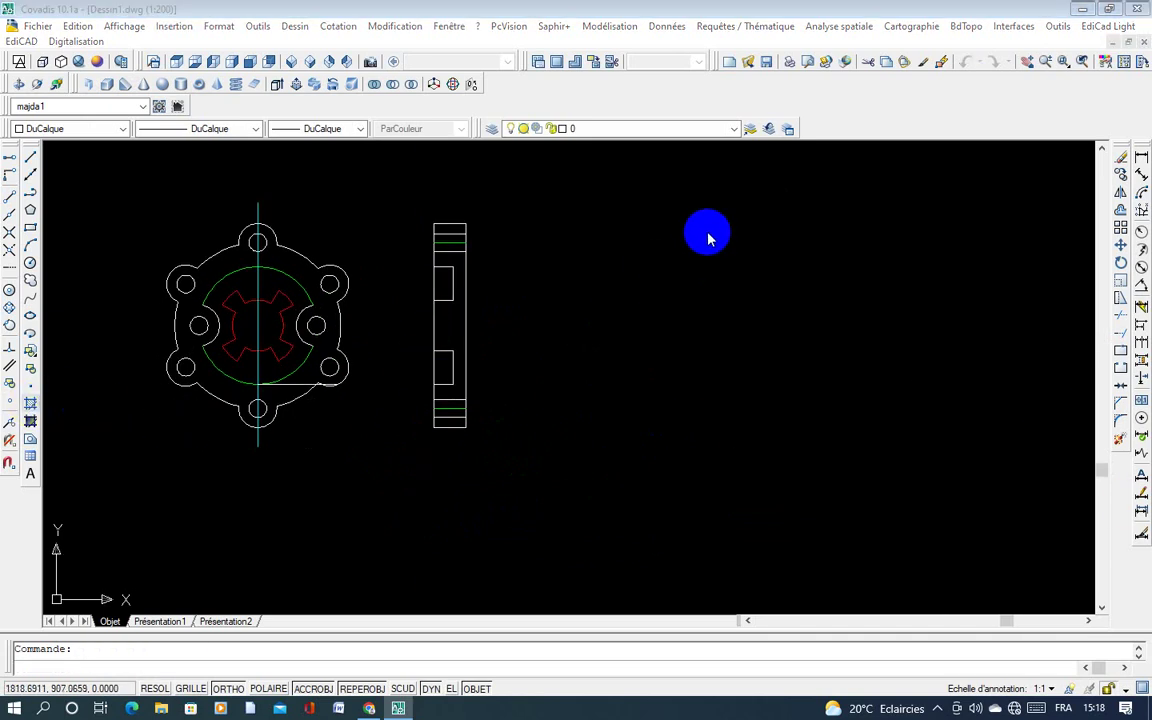
Step: Hatch the side-view plate and bottom strip with the ANGLE pattern
{"action": "left_click", "coordinate": [660, 294]}
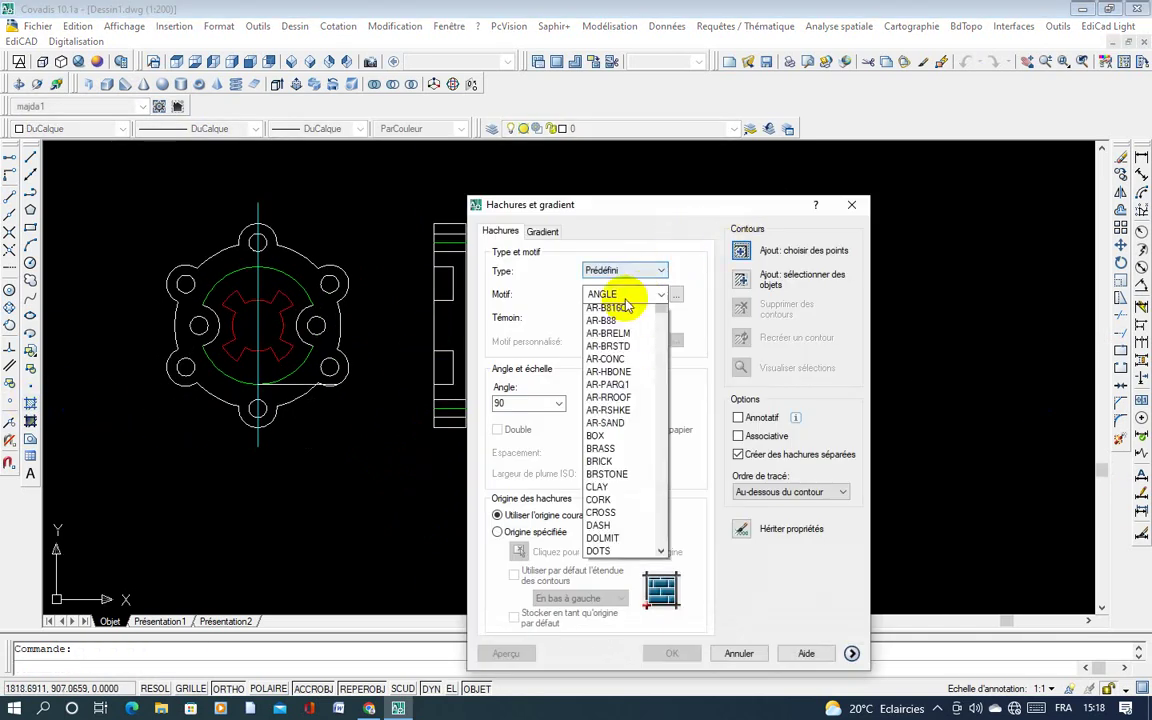
{"action": "left_click", "coordinate": [610, 305]}
{"action": "left_click", "coordinate": [740, 250]}
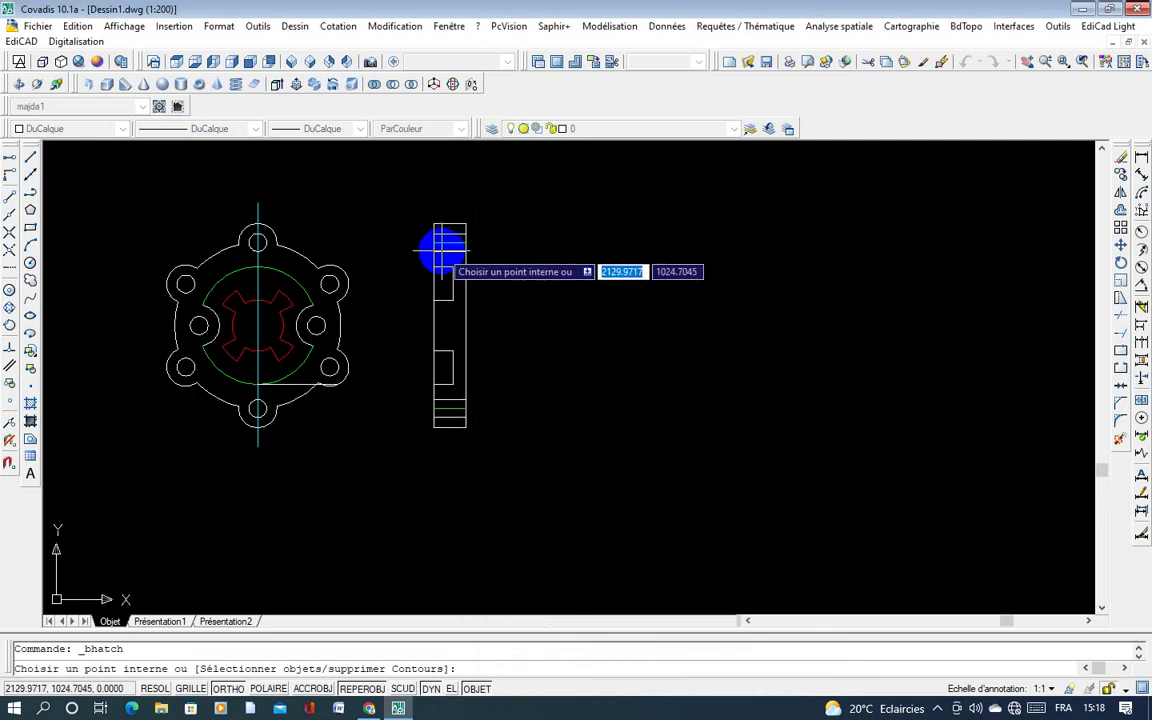
{"action": "scroll", "coordinate": [462, 236], "scroll_direction": "up", "scroll_amount": 3}
{"action": "left_click", "coordinate": [443, 228]}
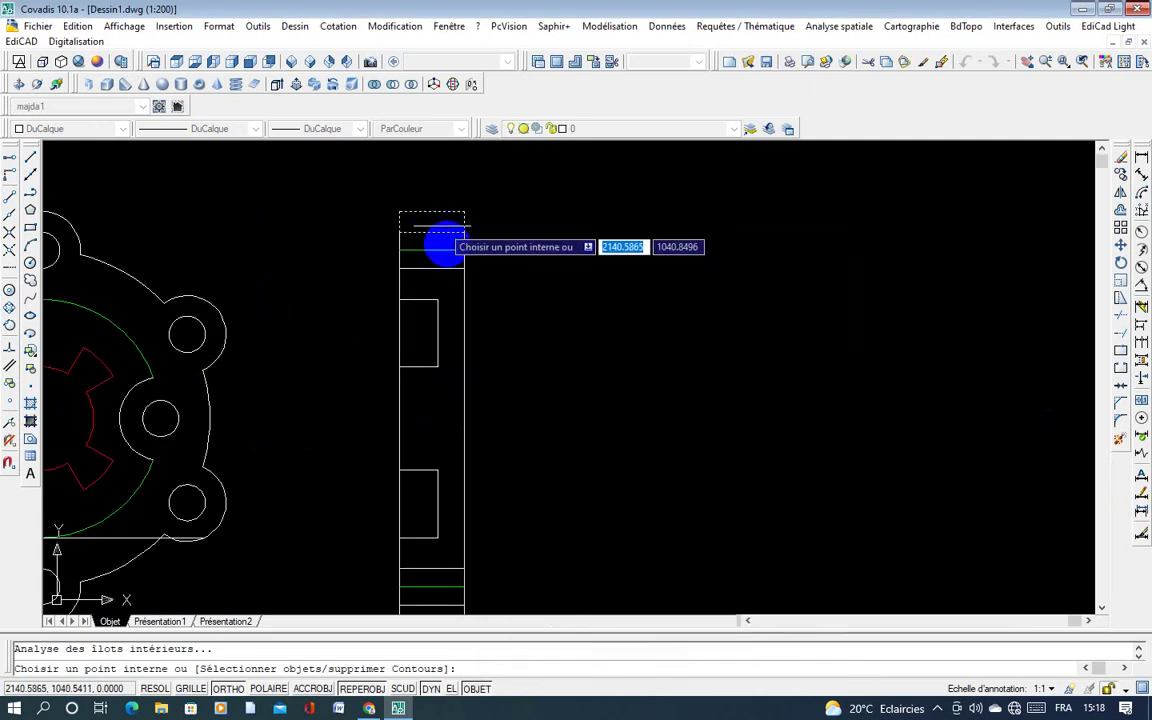
{"action": "left_click", "coordinate": [502, 468]}
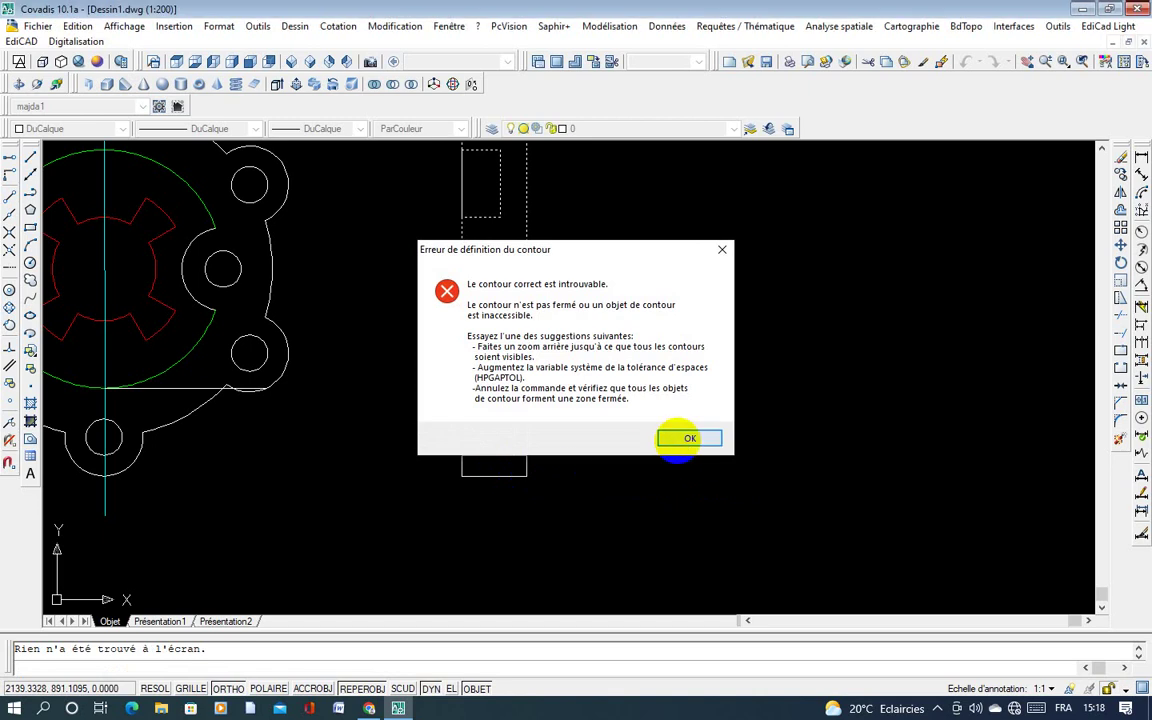
{"action": "left_click", "coordinate": [678, 438]}
{"action": "key", "text": "Return"}
{"action": "key", "text": "Return"}
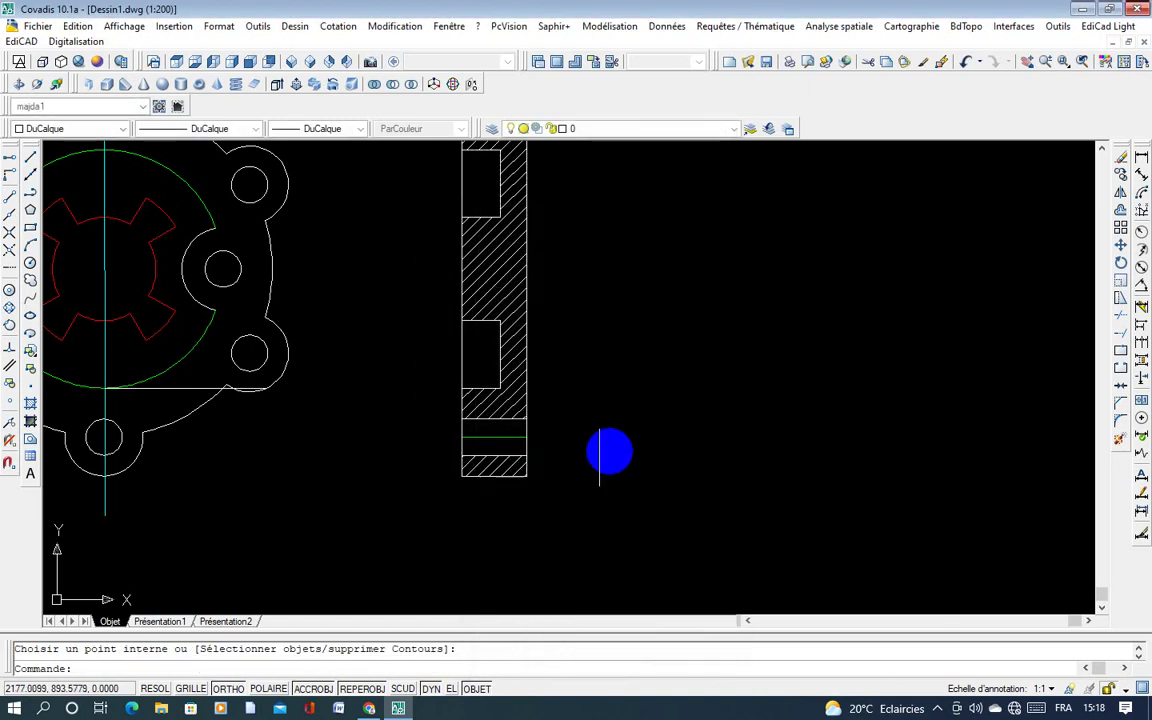
{"action": "mouse_move", "coordinate": [607, 453]}
{"action": "middle_mouse_down"}
{"action": "mouse_move", "coordinate": [636, 386]}
{"action": "mouse_move", "coordinate": [533, 489]}
{"action": "mouse_move", "coordinate": [656, 478]}
{"action": "middle_mouse_up"}
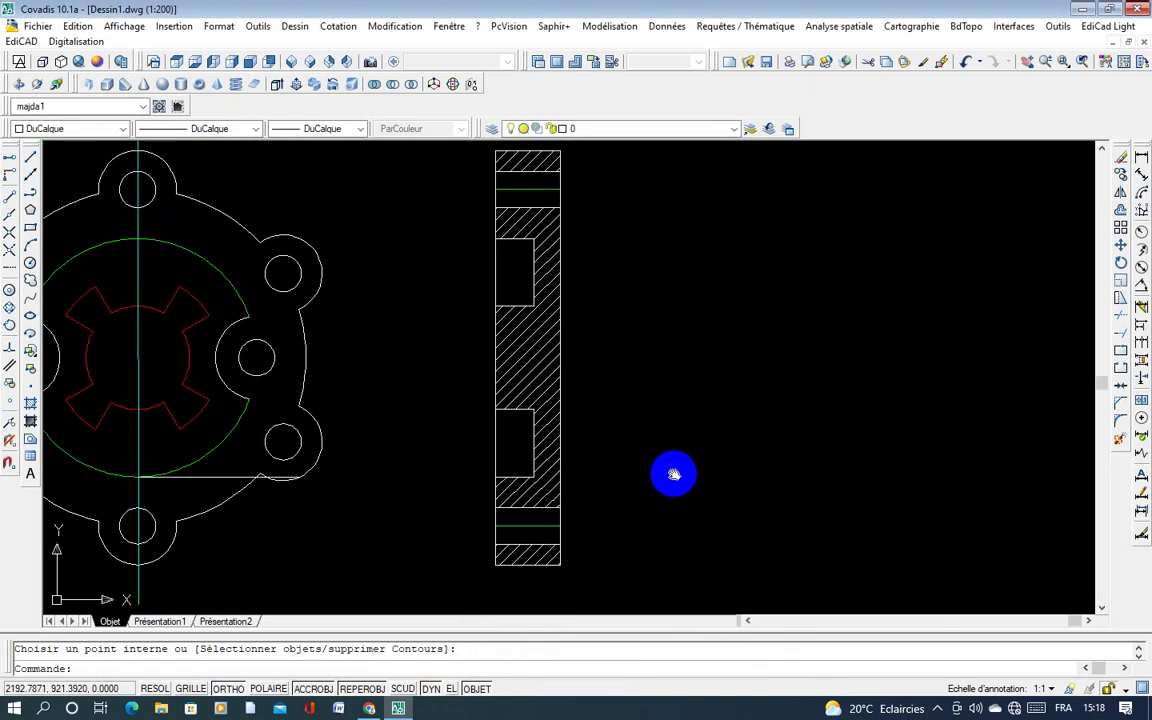
Step: Delete the stray horizontal line below the front view and recentre the flange
{"action": "left_click", "coordinate": [220, 480]}
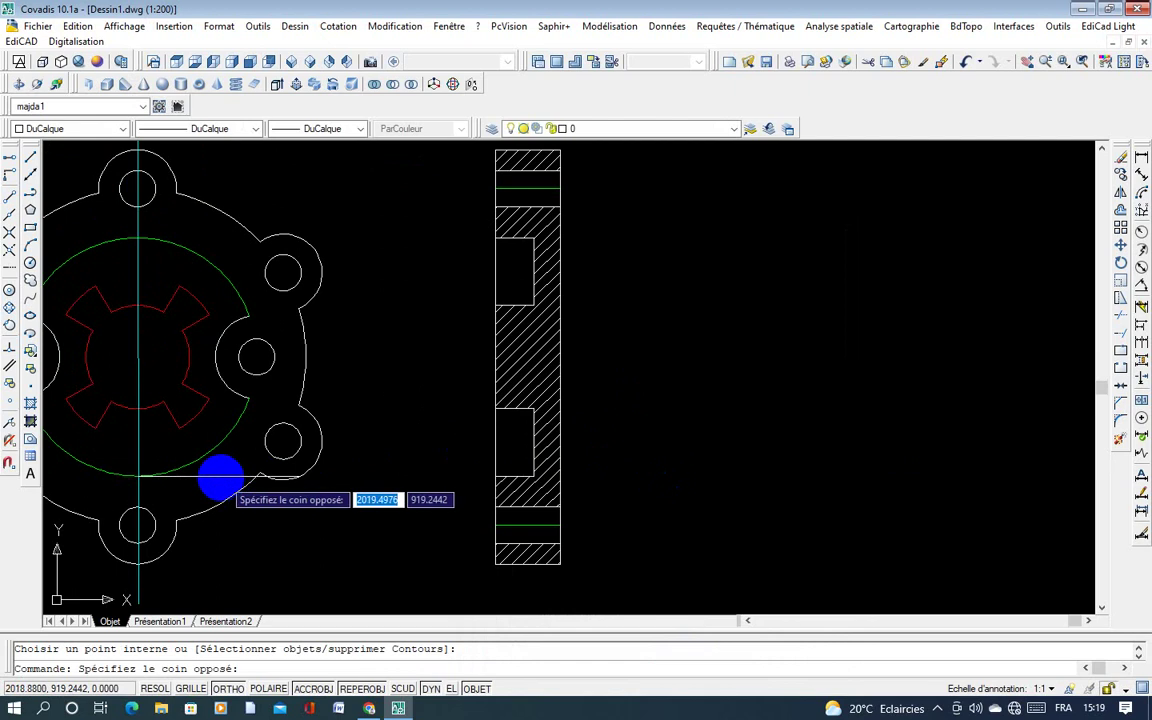
{"action": "left_click", "coordinate": [213, 476]}
{"action": "key", "text": "Delete"}
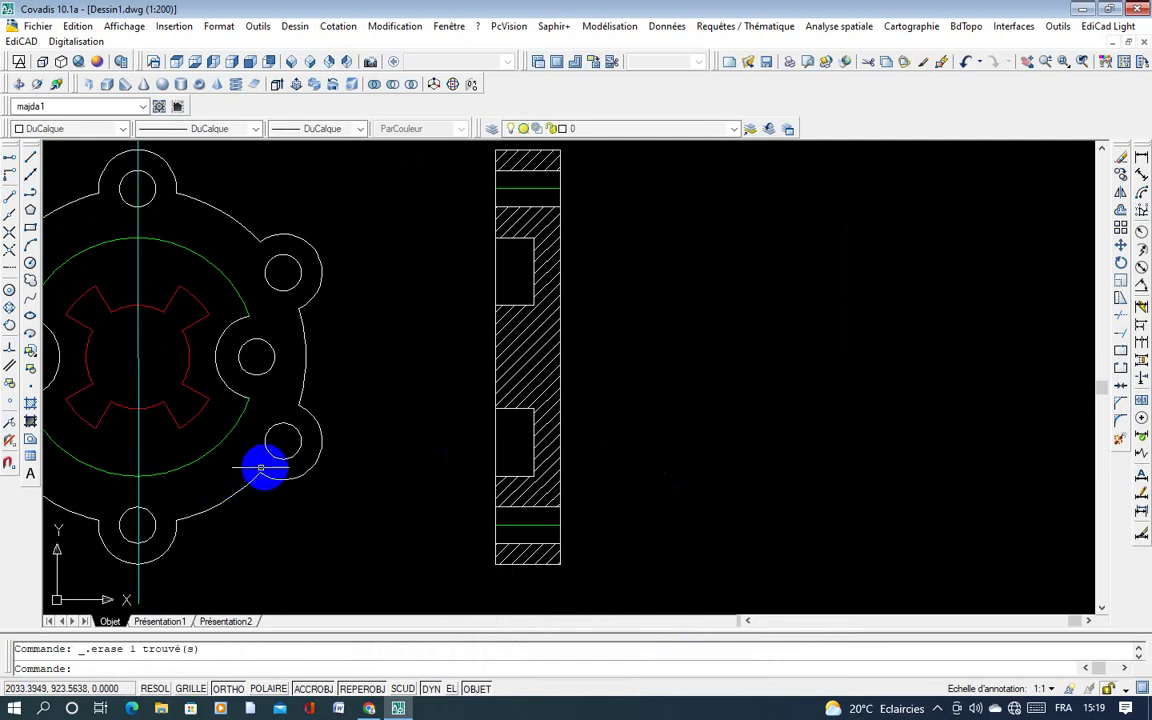
{"action": "scroll", "coordinate": [257, 468], "scroll_direction": "down", "scroll_amount": 2}
{"action": "mouse_move", "coordinate": [589, 450]}
{"action": "middle_mouse_down"}
{"action": "mouse_move", "coordinate": [685, 443]}
{"action": "mouse_move", "coordinate": [682, 423]}
{"action": "middle_mouse_up"}
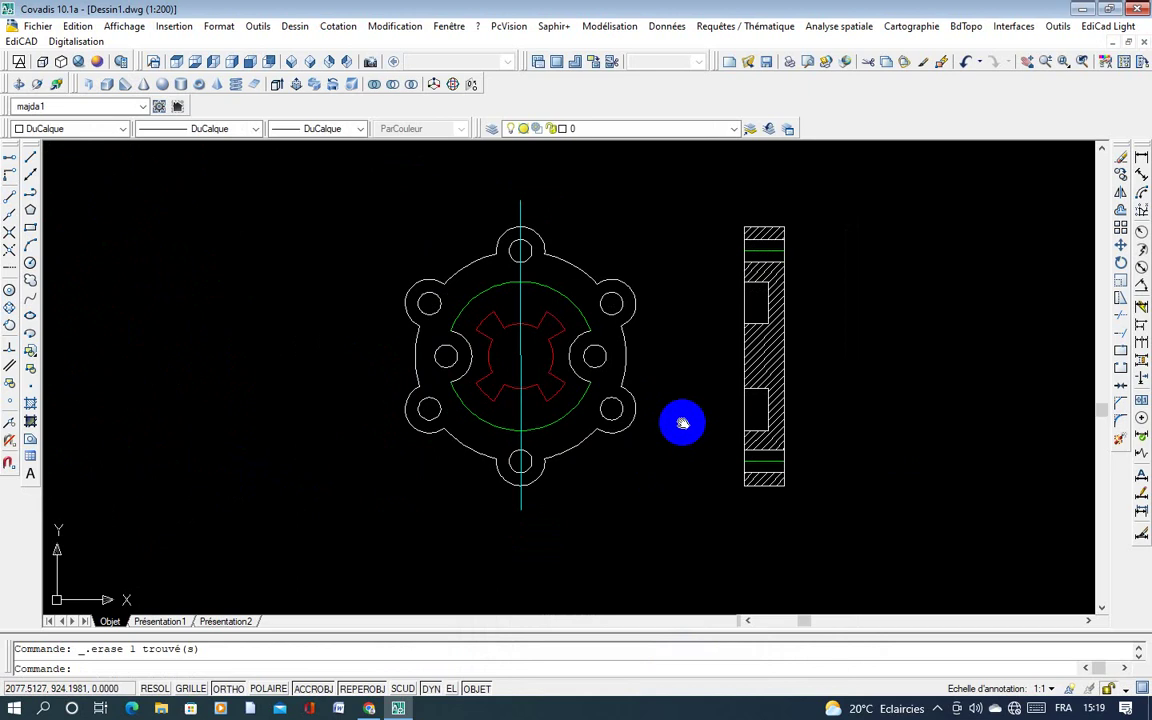
{"action": "middle_click_drag", "start_coordinate": [682, 423], "coordinate": [681, 413]}
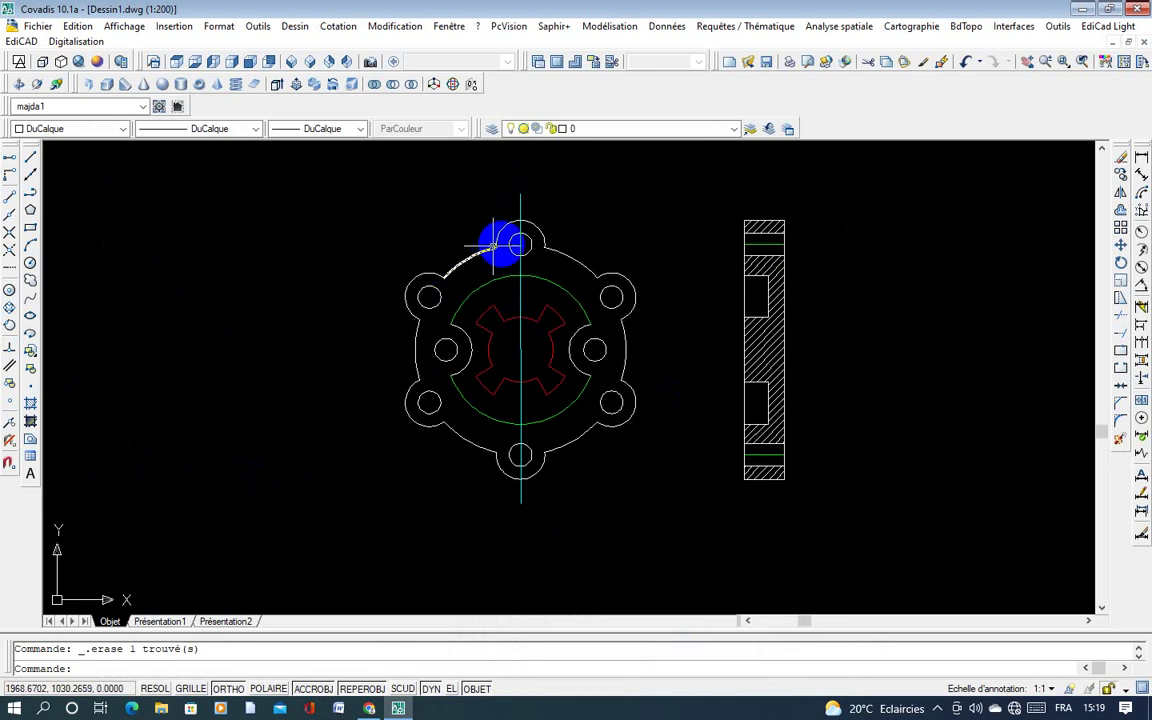
{"action": "middle_click_drag", "start_coordinate": [522, 245], "coordinate": [553, 245]}
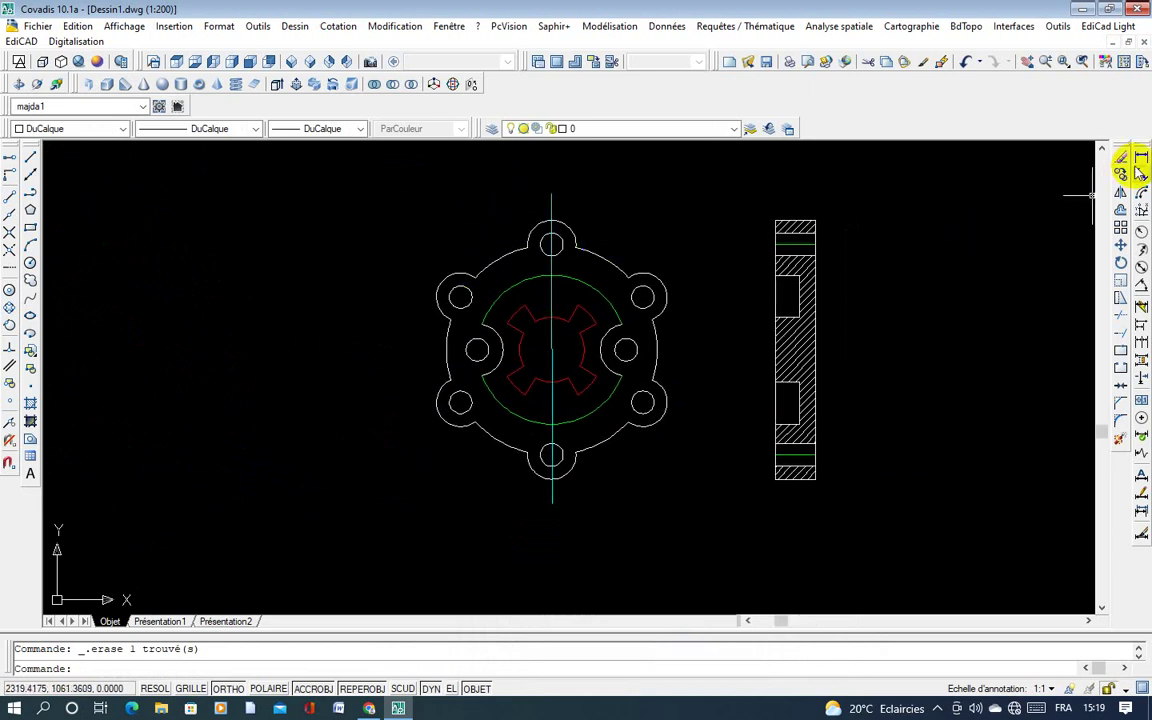
Step: Copy the flange front view to the left and delete the copy's cyan centre line
{"action": "left_click", "coordinate": [1100, 180]}
{"action": "left_click", "coordinate": [373, 175]}
{"action": "left_click", "coordinate": [640, 496]}
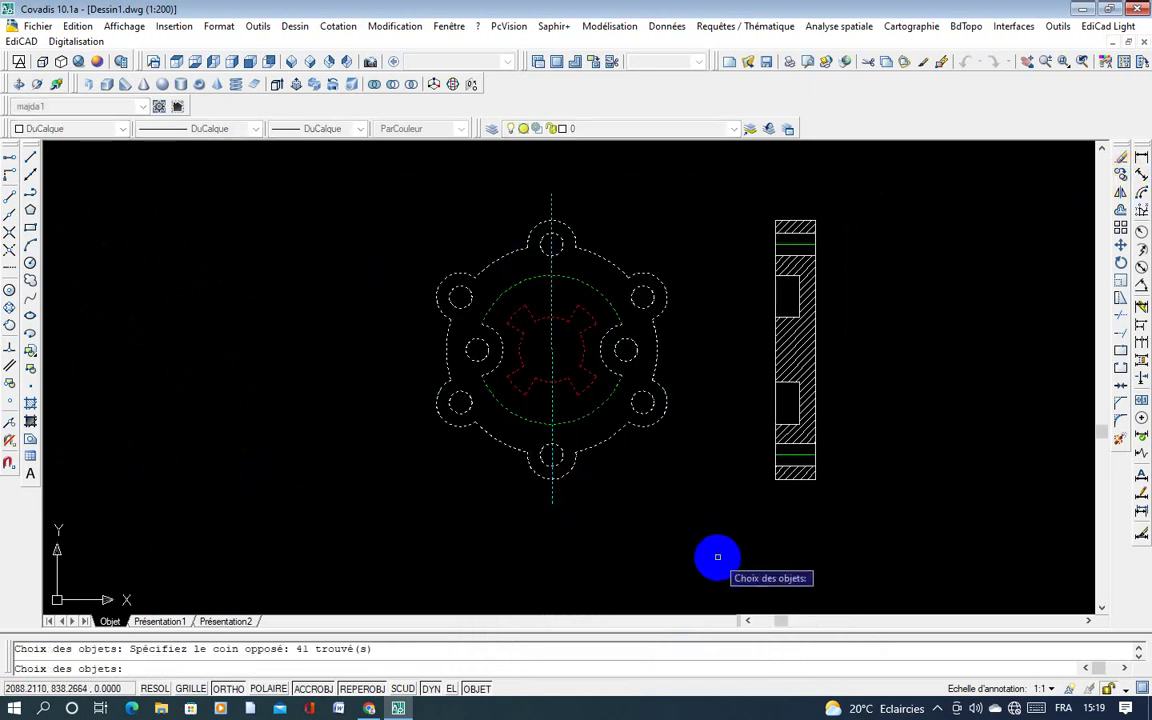
{"action": "key", "text": "Return"}
{"action": "left_click", "coordinate": [555, 375]}
{"action": "middle_click_drag", "start_coordinate": [464, 404], "coordinate": [751, 404]}
{"action": "left_click", "coordinate": [347, 375]}
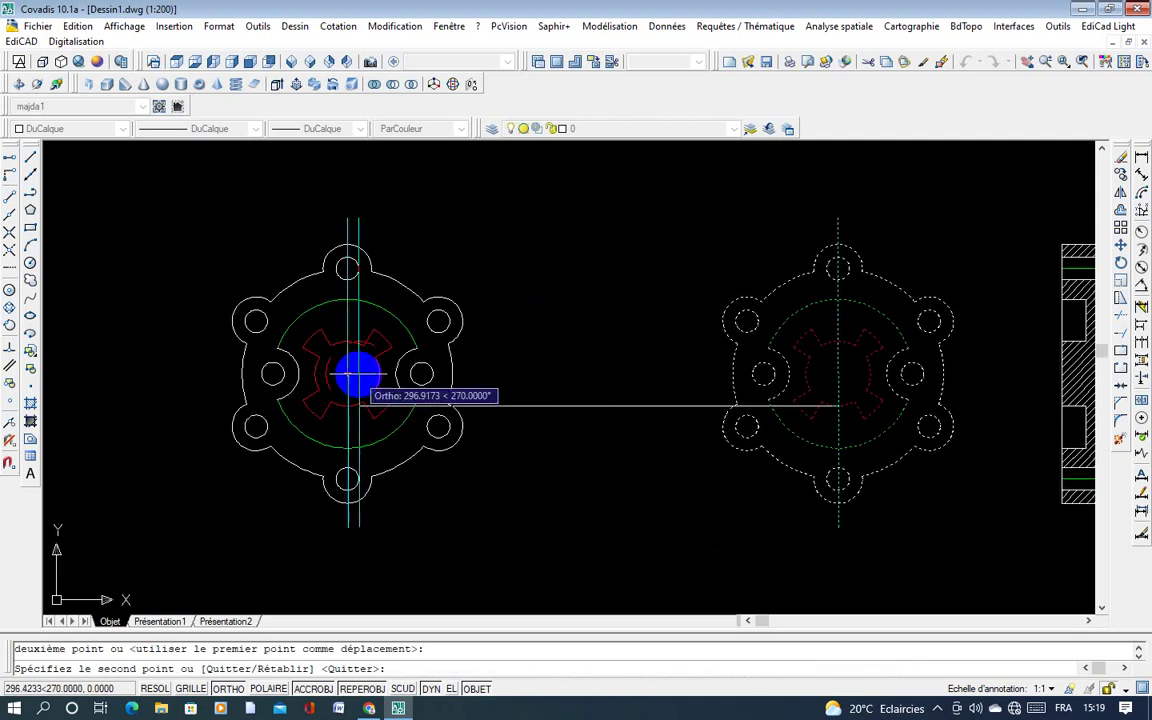
{"action": "key", "text": "Escape"}
{"action": "left_click", "coordinate": [347, 318]}
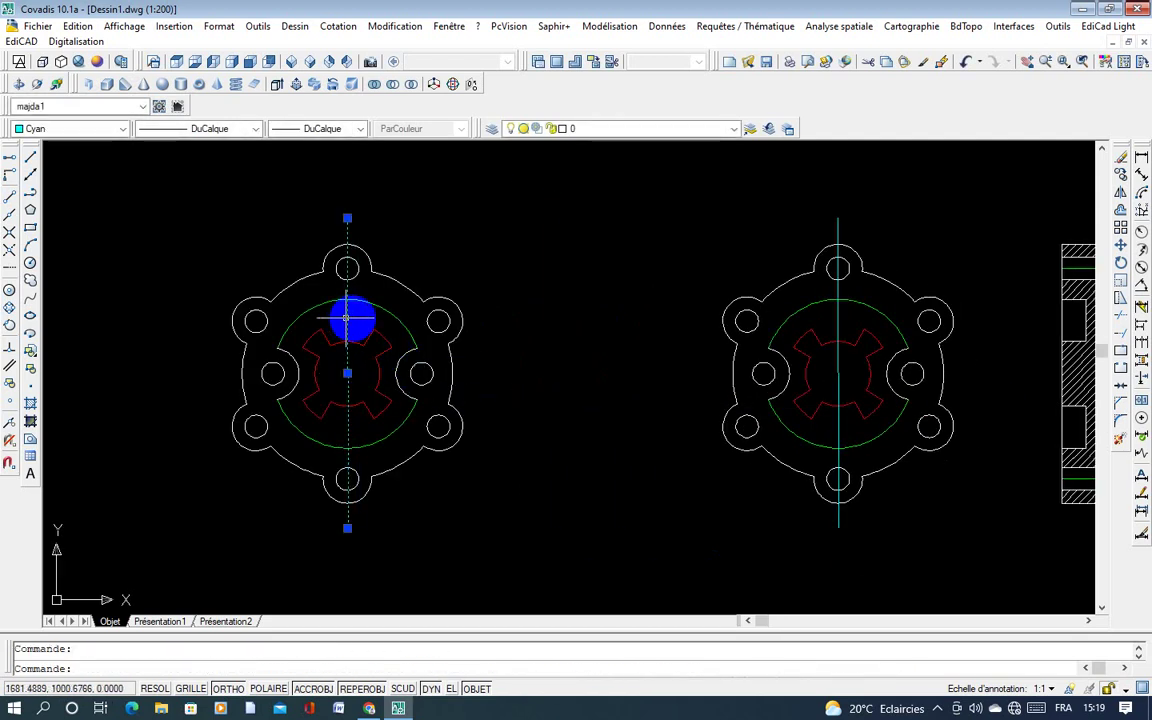
{"action": "key", "text": "Delete"}
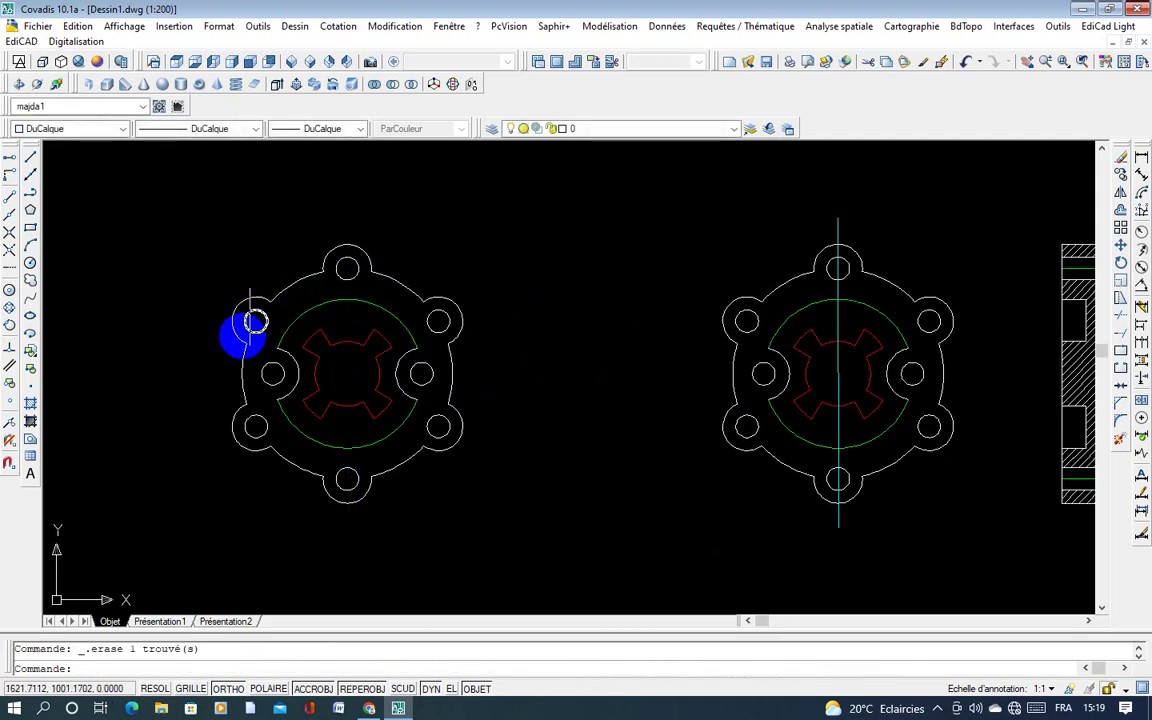
Step: Convert all contours of the copied flange into regions
{"action": "left_click", "coordinate": [32, 440]}
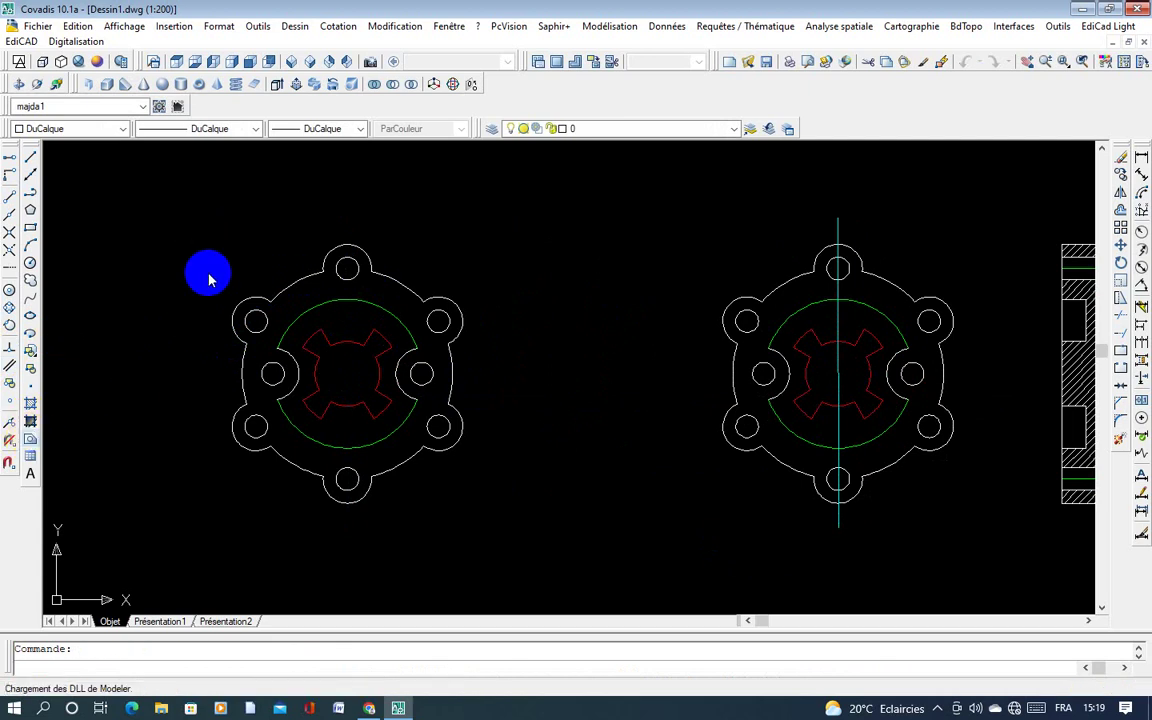
{"action": "left_click", "coordinate": [196, 249]}
{"action": "left_click", "coordinate": [178, 209]}
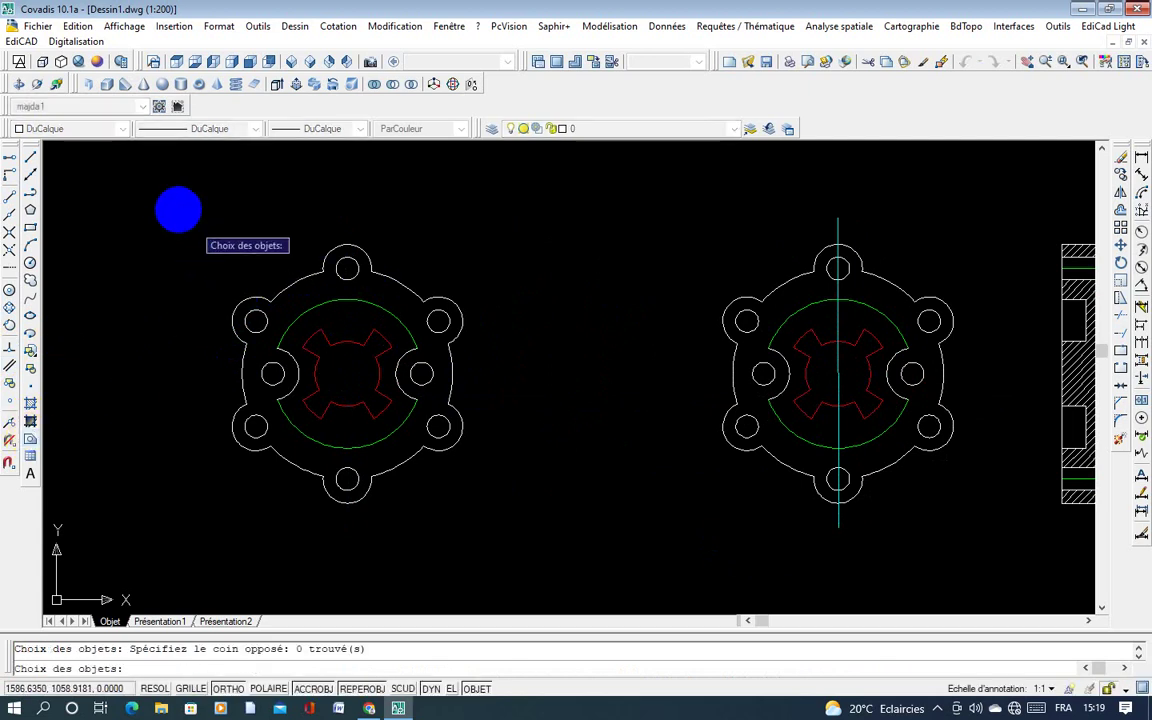
{"action": "left_click_drag", "start_coordinate": [178, 209], "coordinate": [549, 568]}
{"action": "key", "text": "Return"}
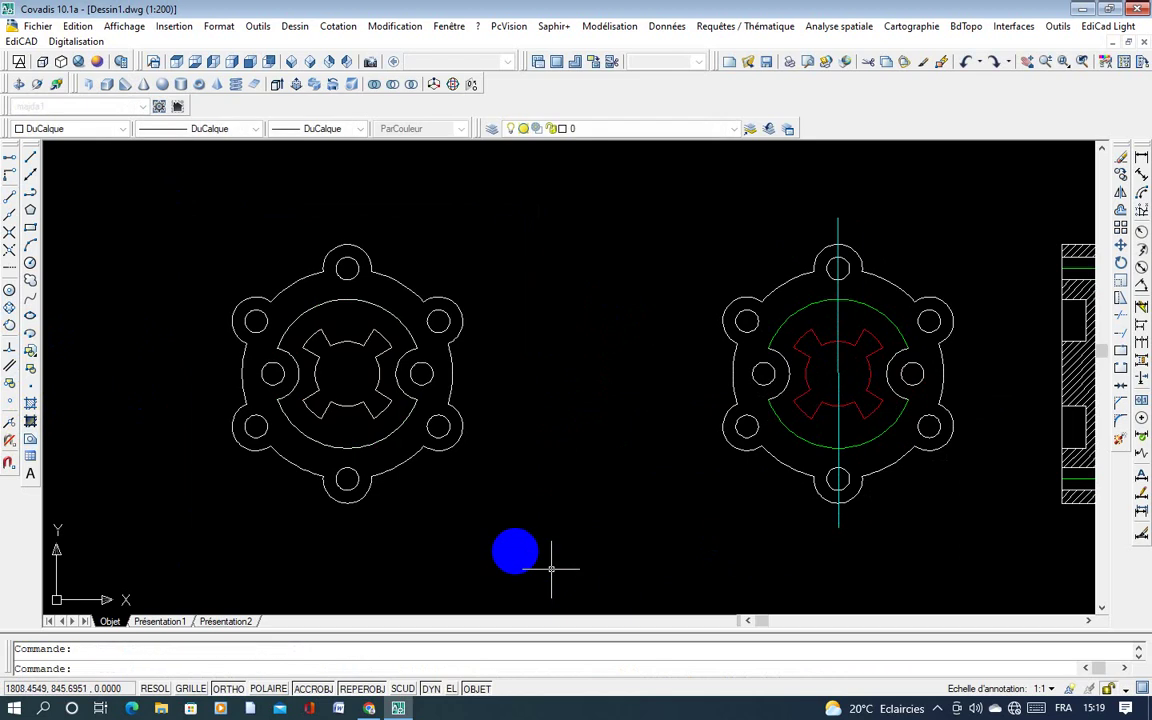
{"action": "left_click", "coordinate": [417, 453]}
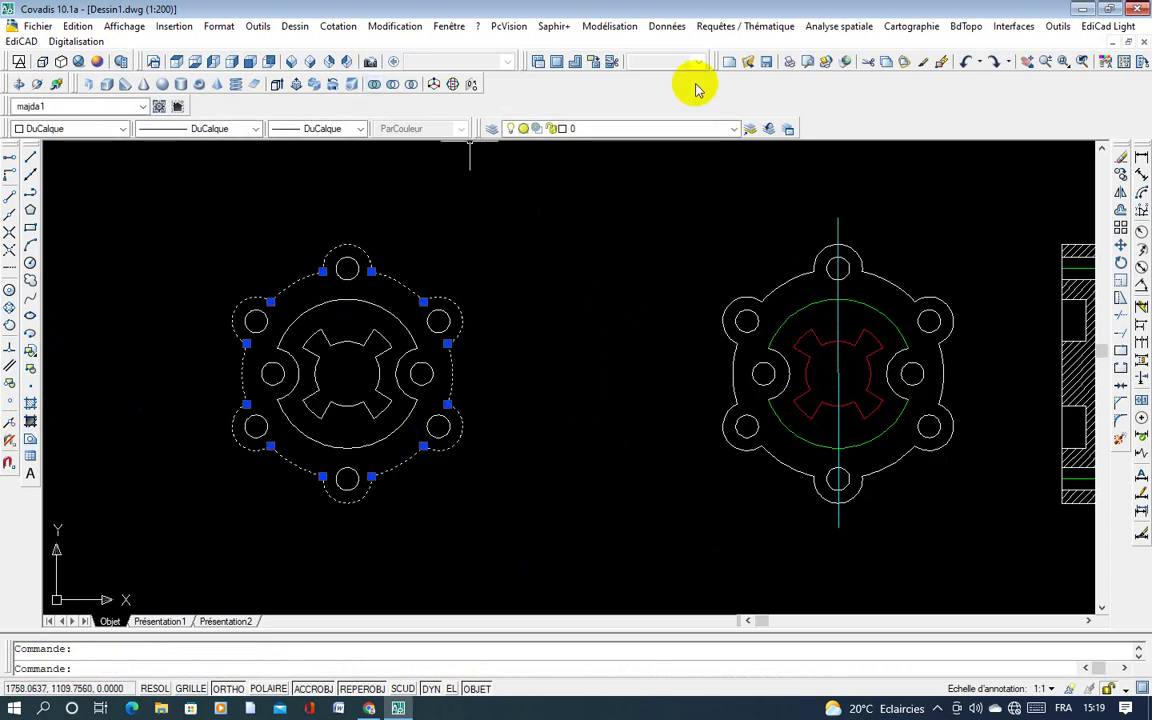
Step: Switch to the SE isometric view, pick the outline and holes for extrusion, then cancel
{"action": "left_click", "coordinate": [293, 60]}
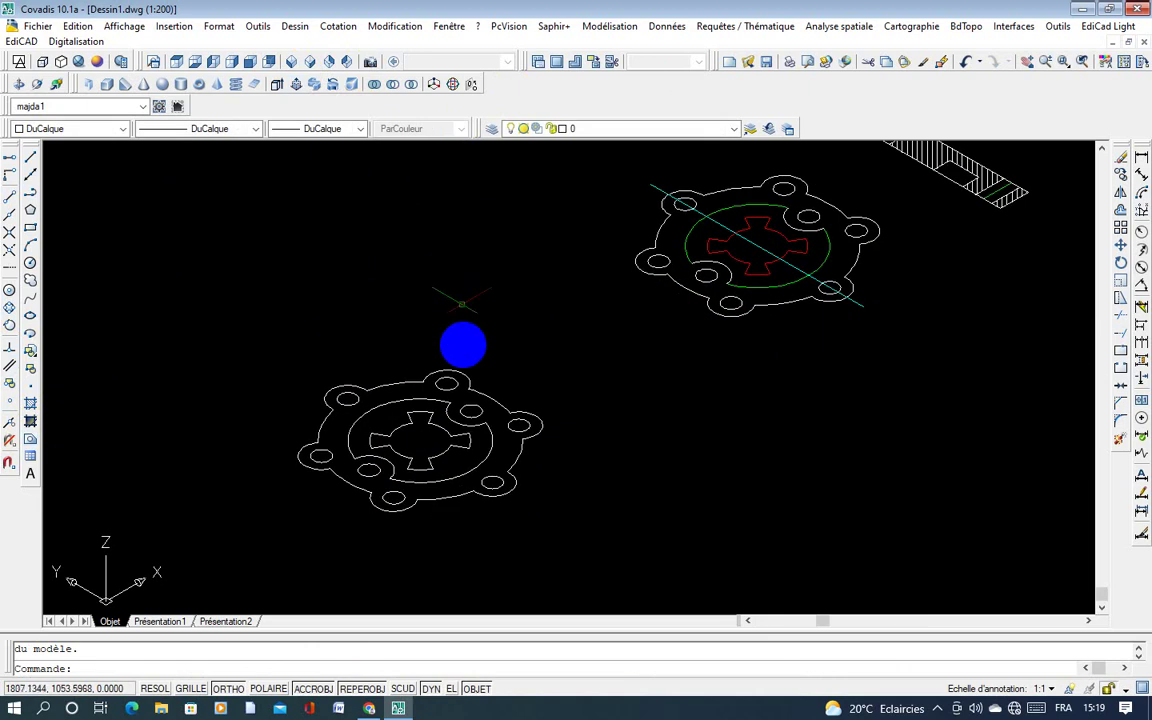
{"action": "left_click", "coordinate": [279, 84]}
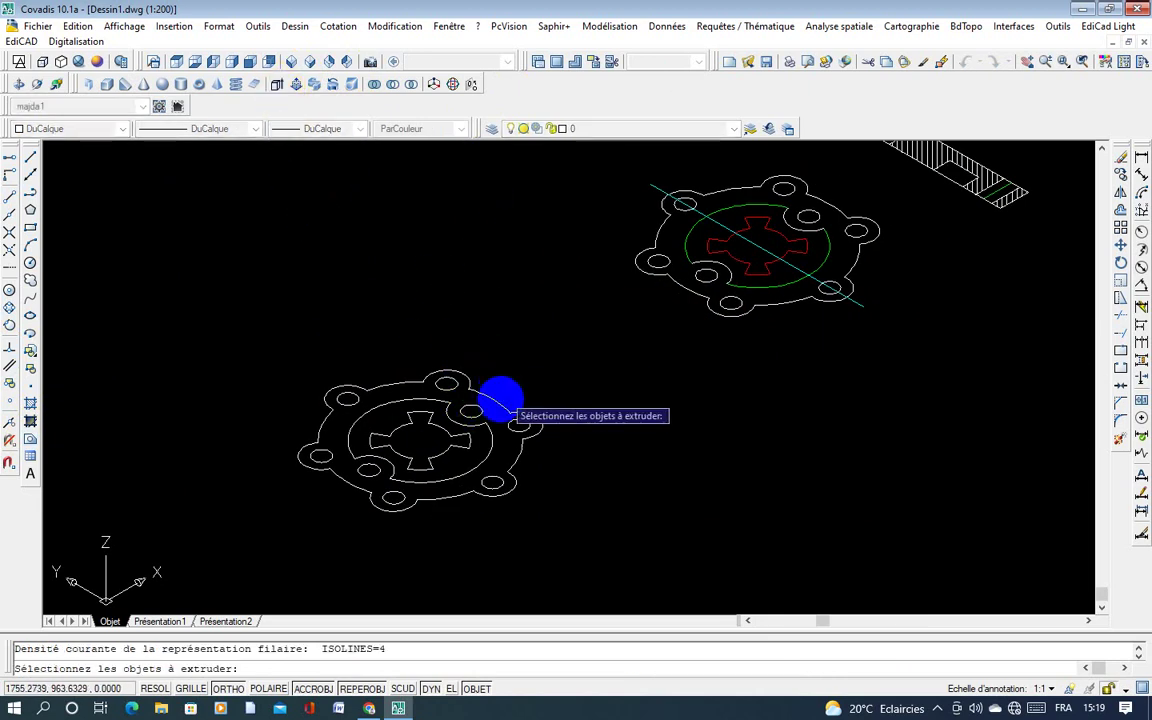
{"action": "left_click", "coordinate": [512, 418]}
{"action": "left_click", "coordinate": [517, 425]}
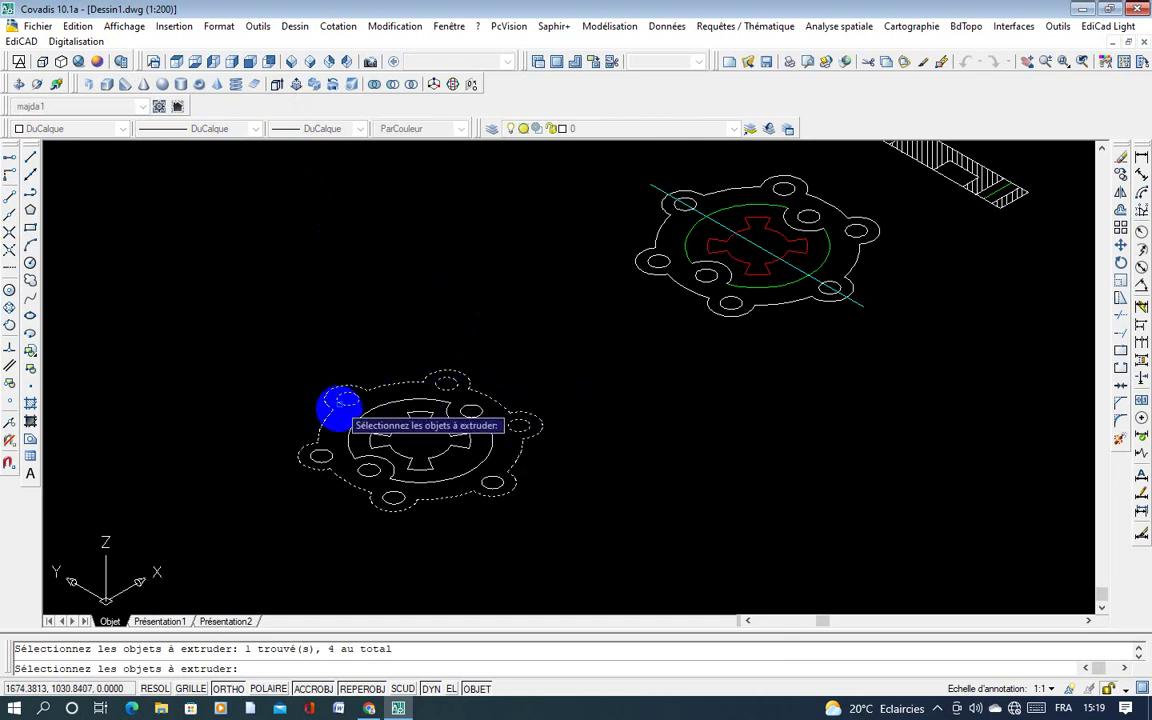
{"action": "left_click", "coordinate": [321, 457]}
{"action": "left_click", "coordinate": [393, 497]}
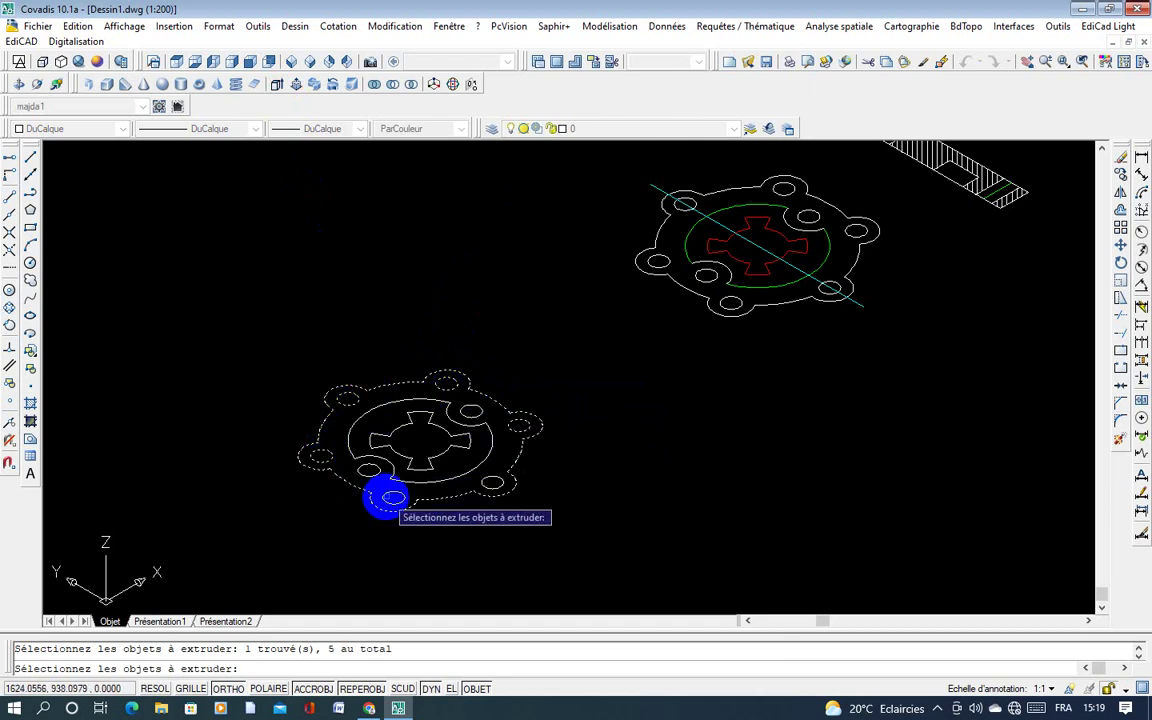
{"action": "left_click", "coordinate": [491, 483]}
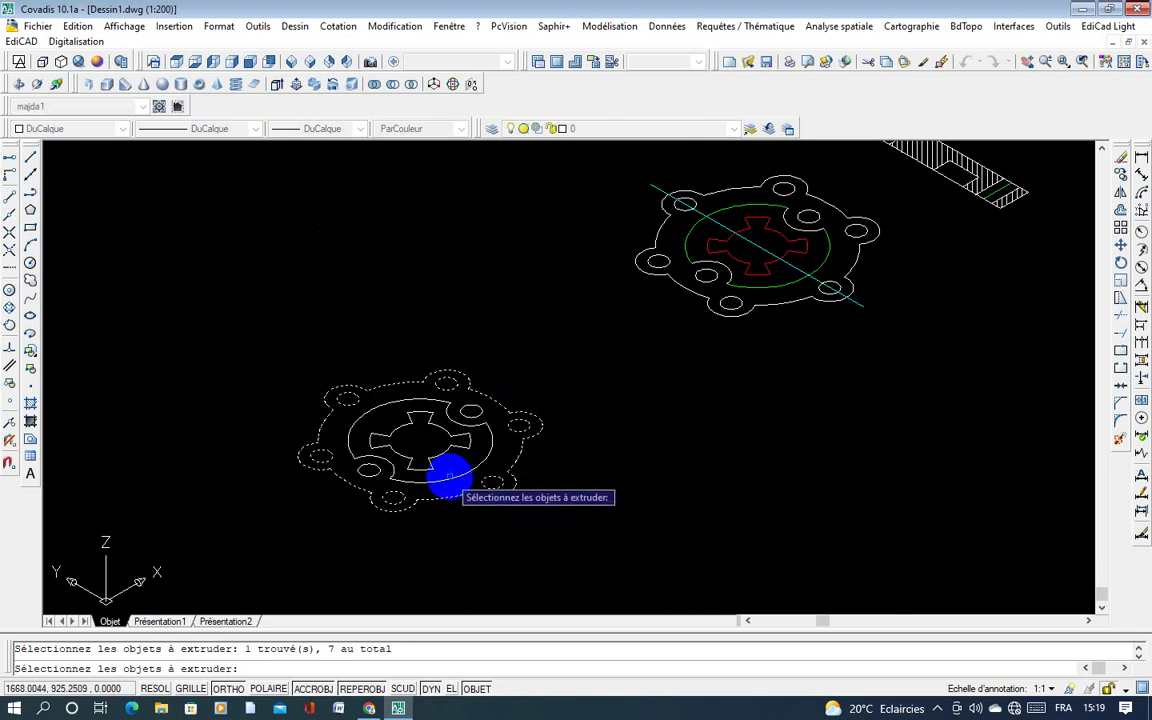
{"action": "left_click", "coordinate": [450, 480]}
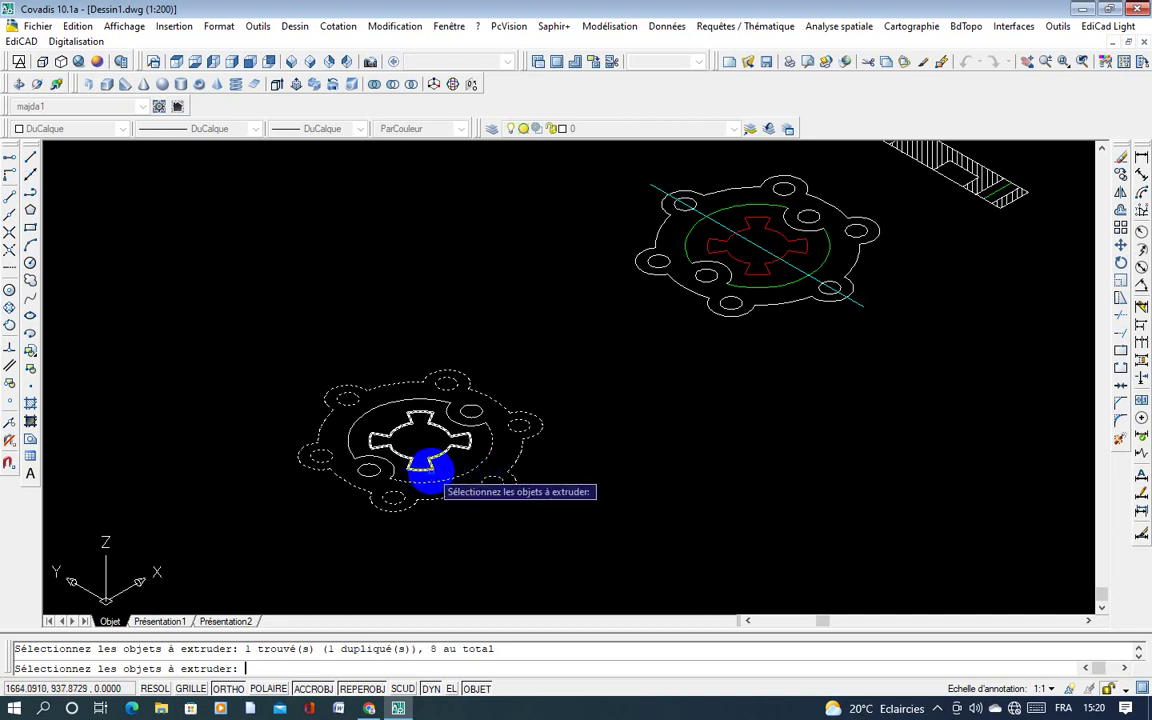
{"action": "key", "text": "Escape"}
{"action": "key", "text": "Escape"}
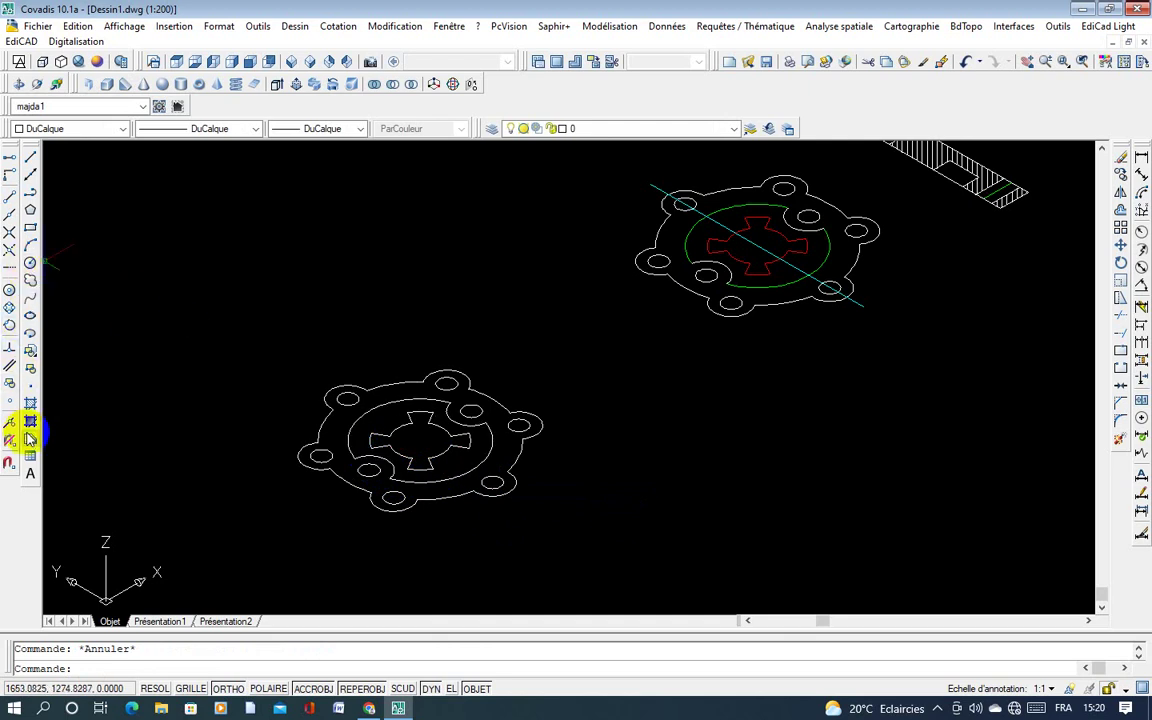
Step: Create regions from the lower flange's bolt holes and outer contour
{"action": "left_click", "coordinate": [30, 440]}
{"action": "left_click", "coordinate": [490, 482]}
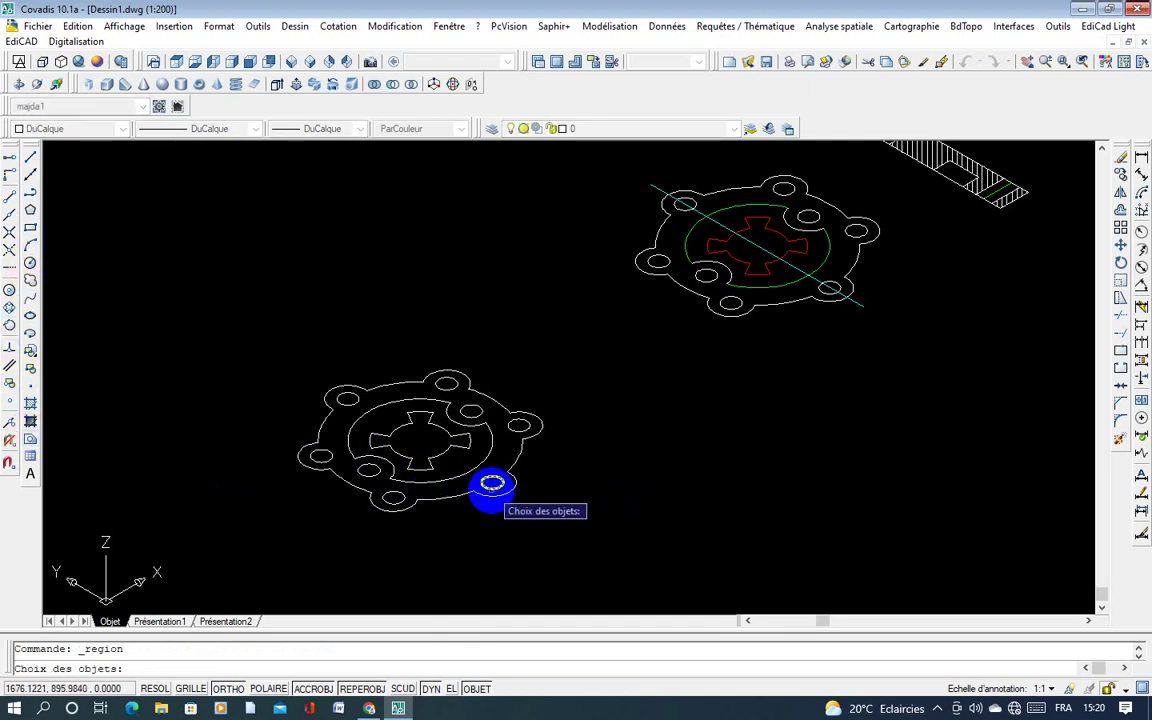
{"action": "left_click", "coordinate": [390, 497]}
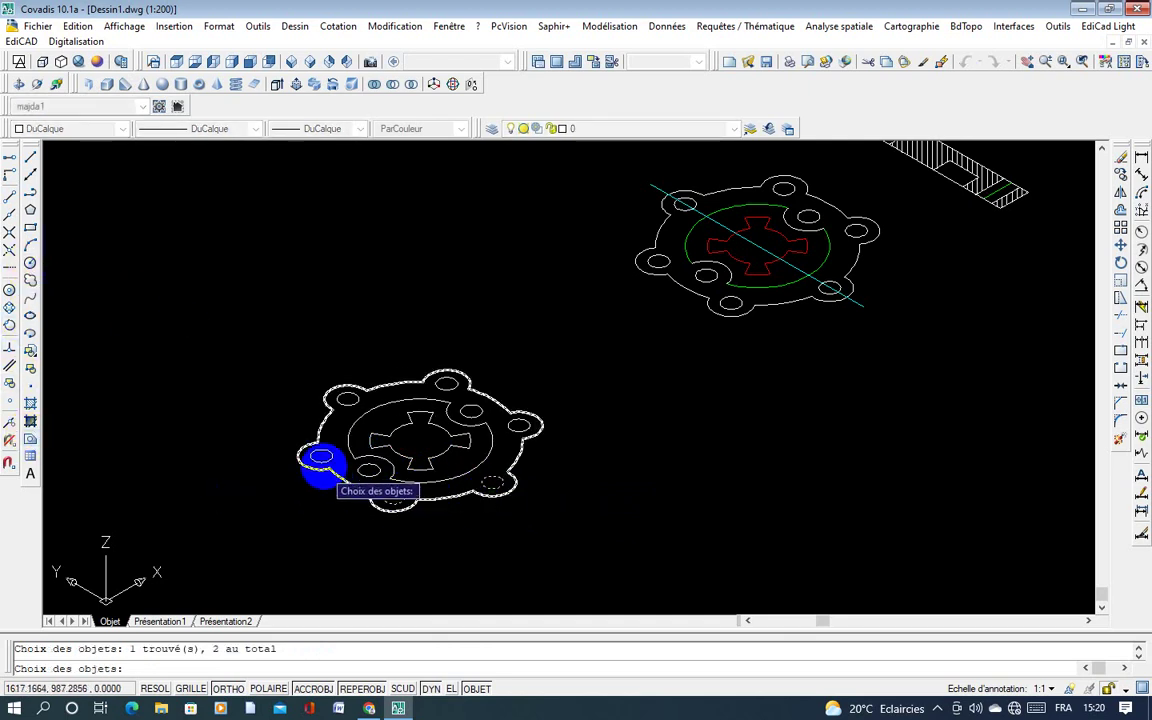
{"action": "left_click", "coordinate": [320, 458]}
{"action": "left_click", "coordinate": [337, 404]}
{"action": "left_click", "coordinate": [391, 391]}
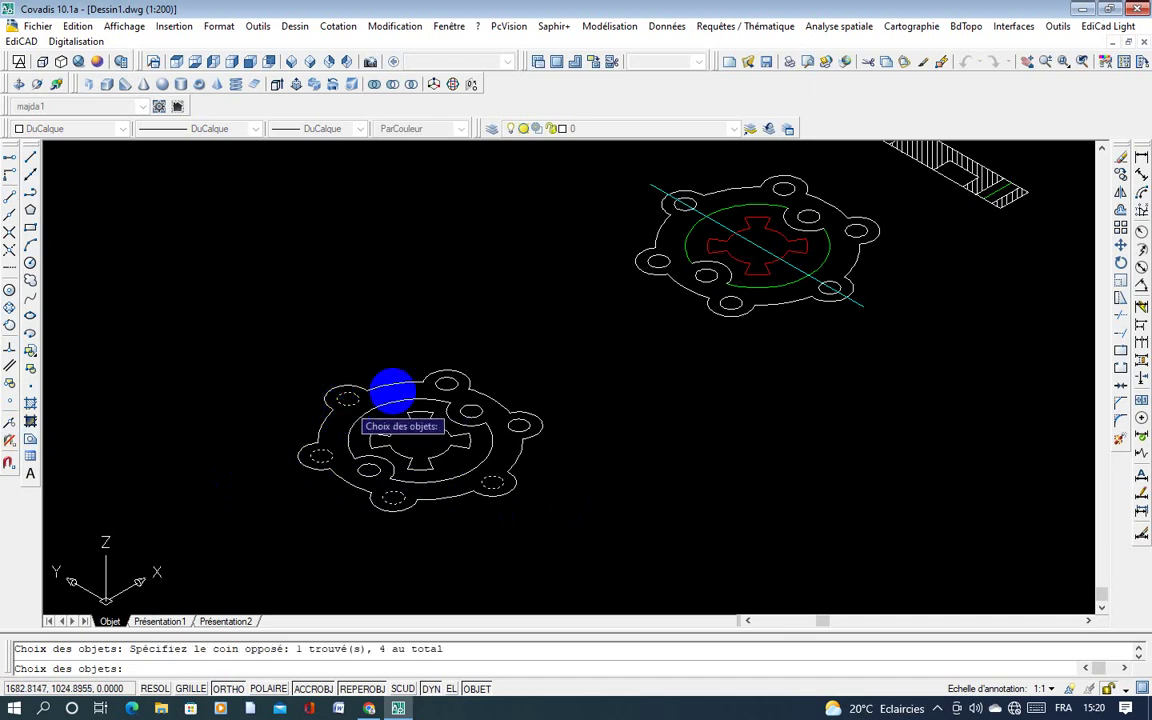
{"action": "left_click", "coordinate": [446, 384]}
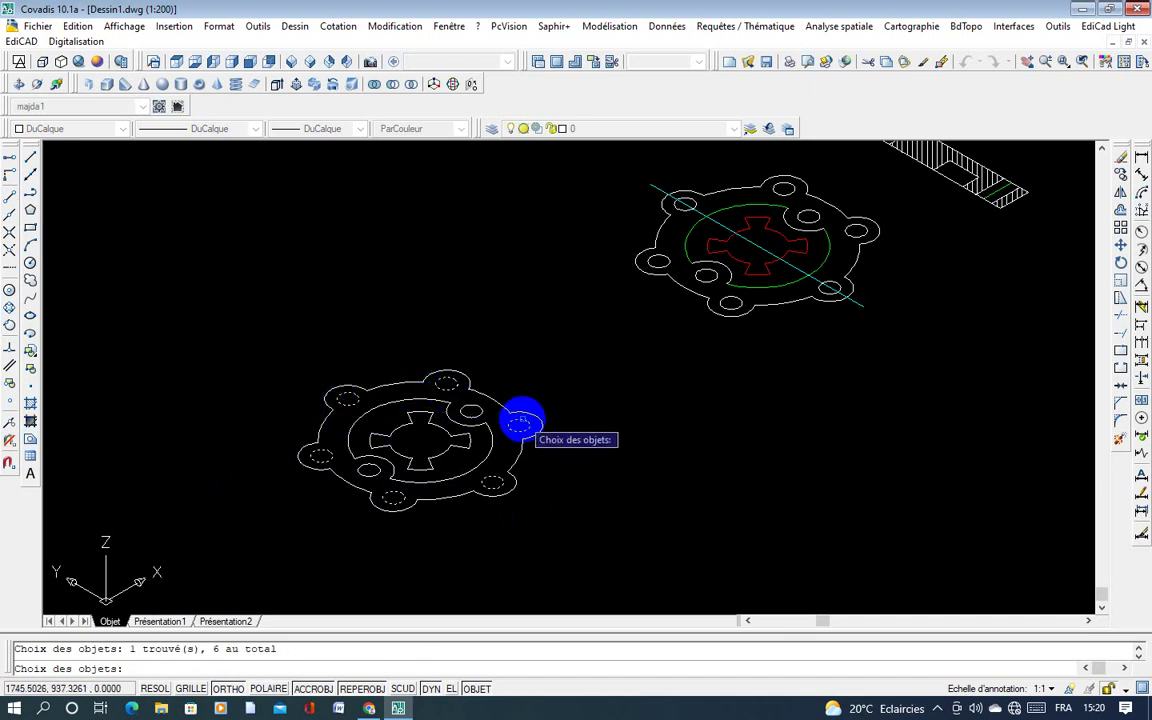
{"action": "left_click", "coordinate": [524, 424]}
{"action": "left_click", "coordinate": [521, 425]}
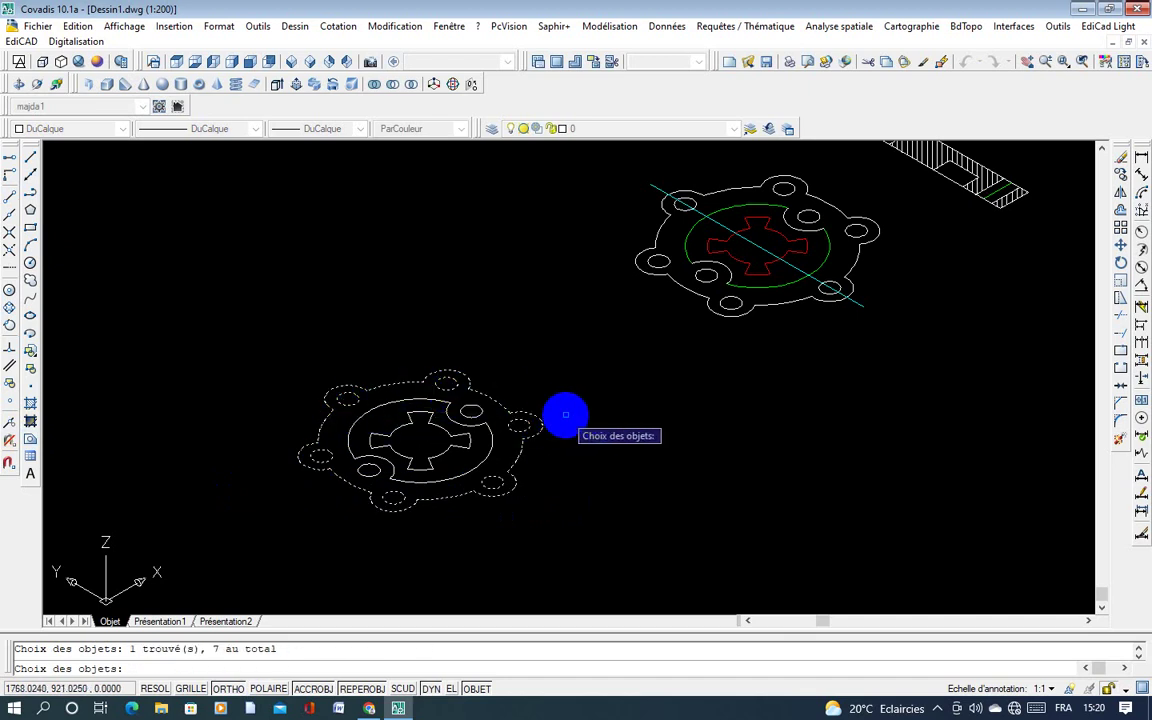
{"action": "key", "text": "Return"}
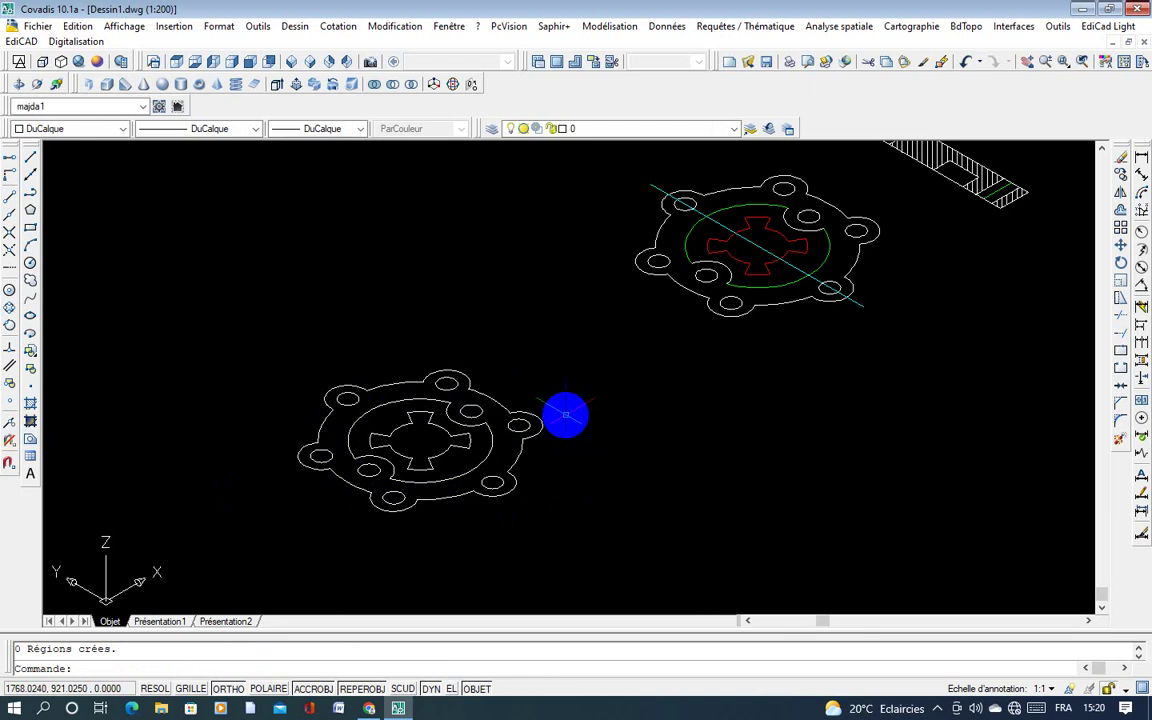
{"action": "type", "text": "25"}
{"action": "key", "text": "Return"}
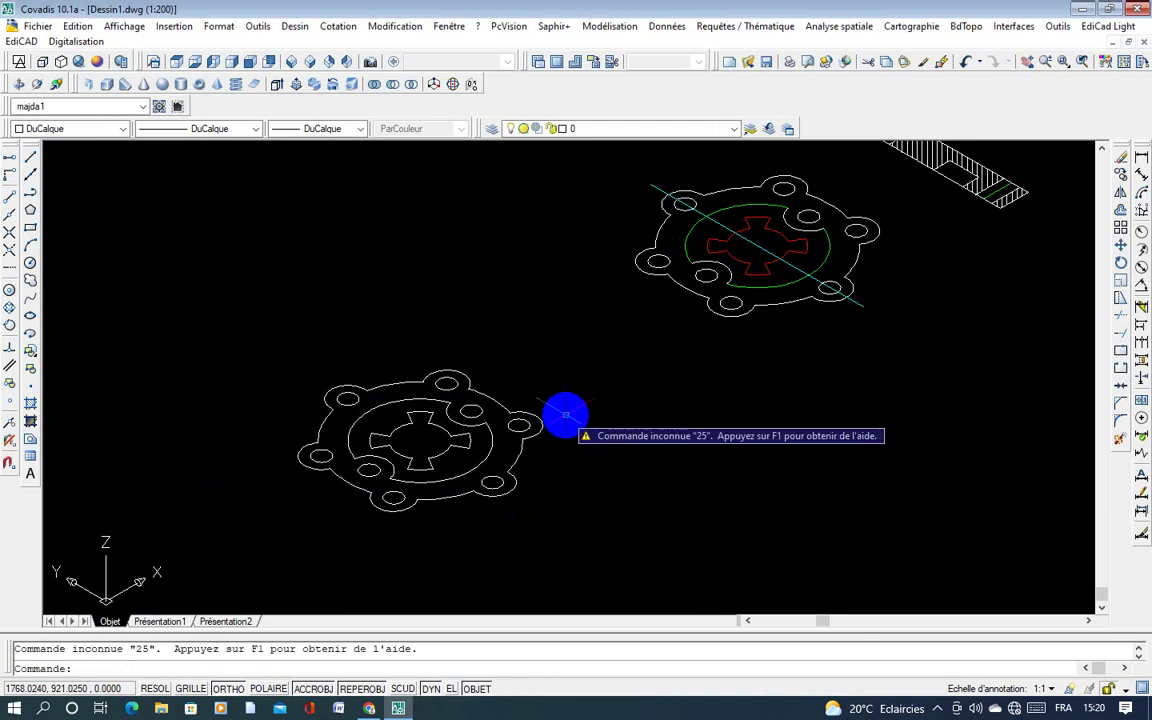
Step: Extrude the lower flange's outer outline to a height of 25
{"action": "left_click", "coordinate": [221, 84]}
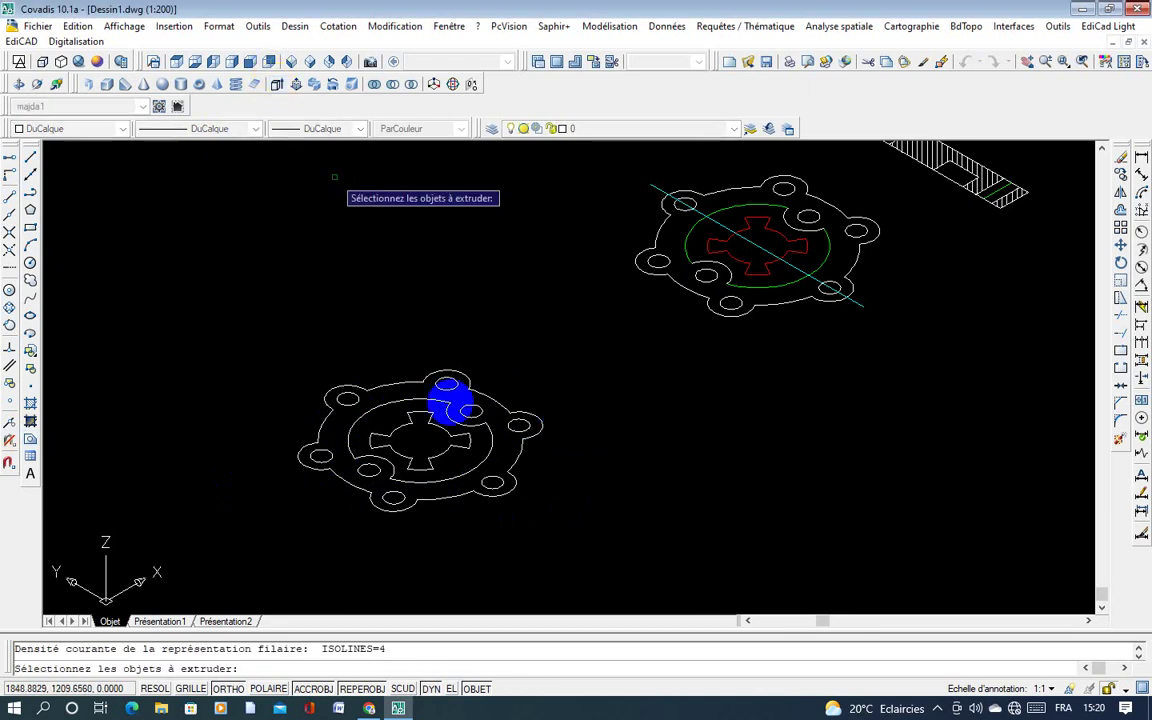
{"action": "left_click", "coordinate": [524, 432]}
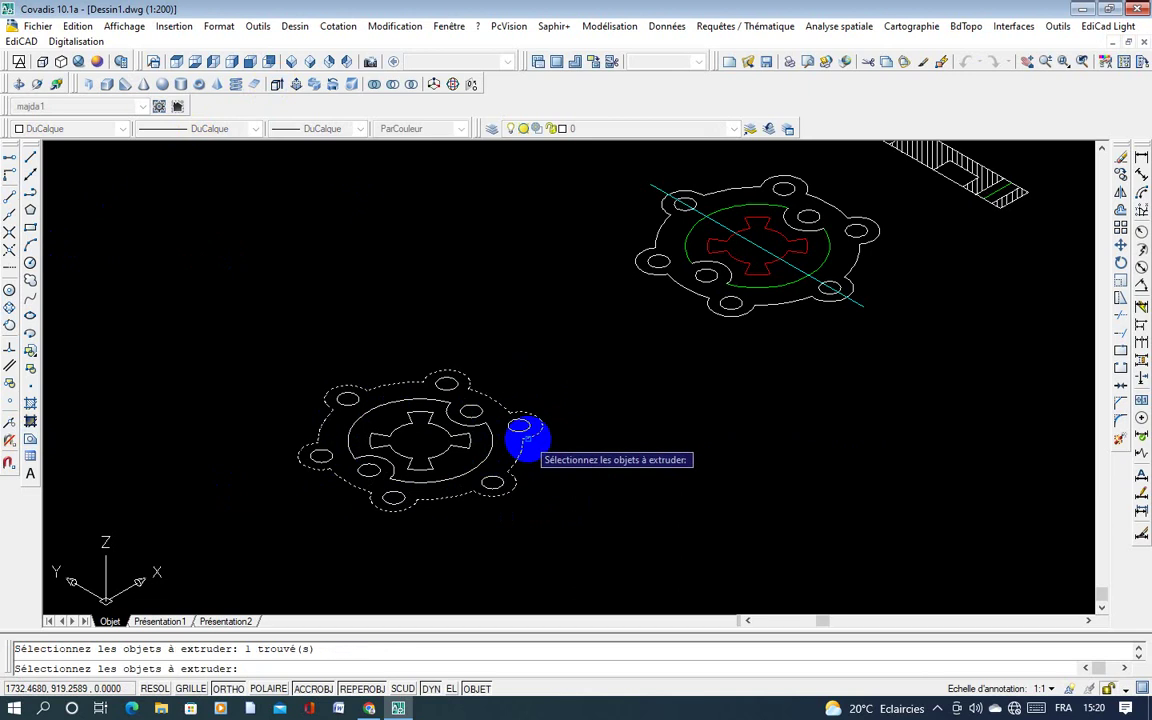
{"action": "key", "text": "Return"}
{"action": "type", "text": "25"}
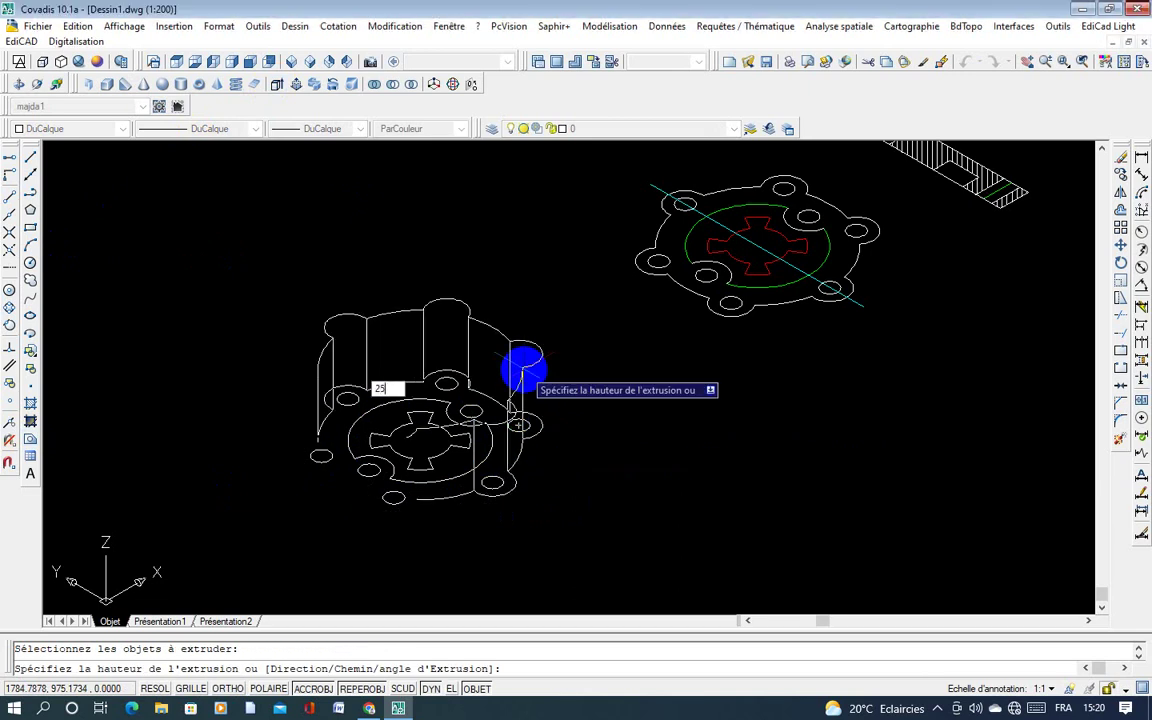
{"action": "key", "text": "Return"}
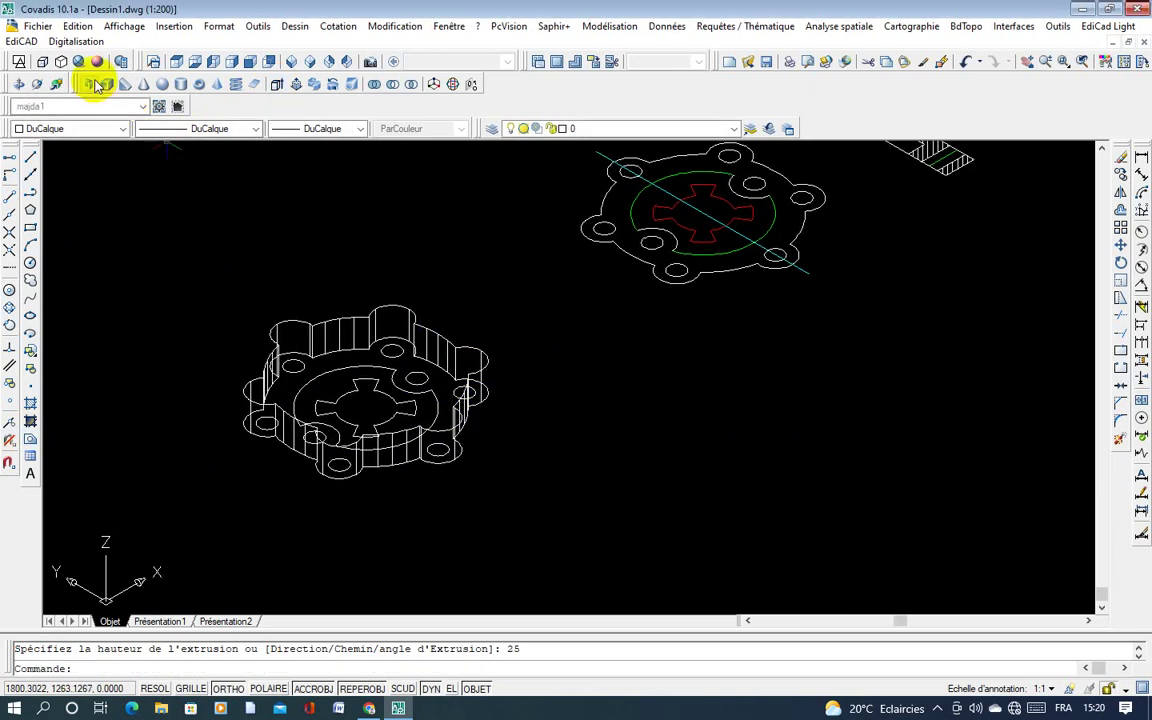
Step: Extrude the six bolt-hole circles to a height of 25
{"action": "left_click", "coordinate": [277, 84]}
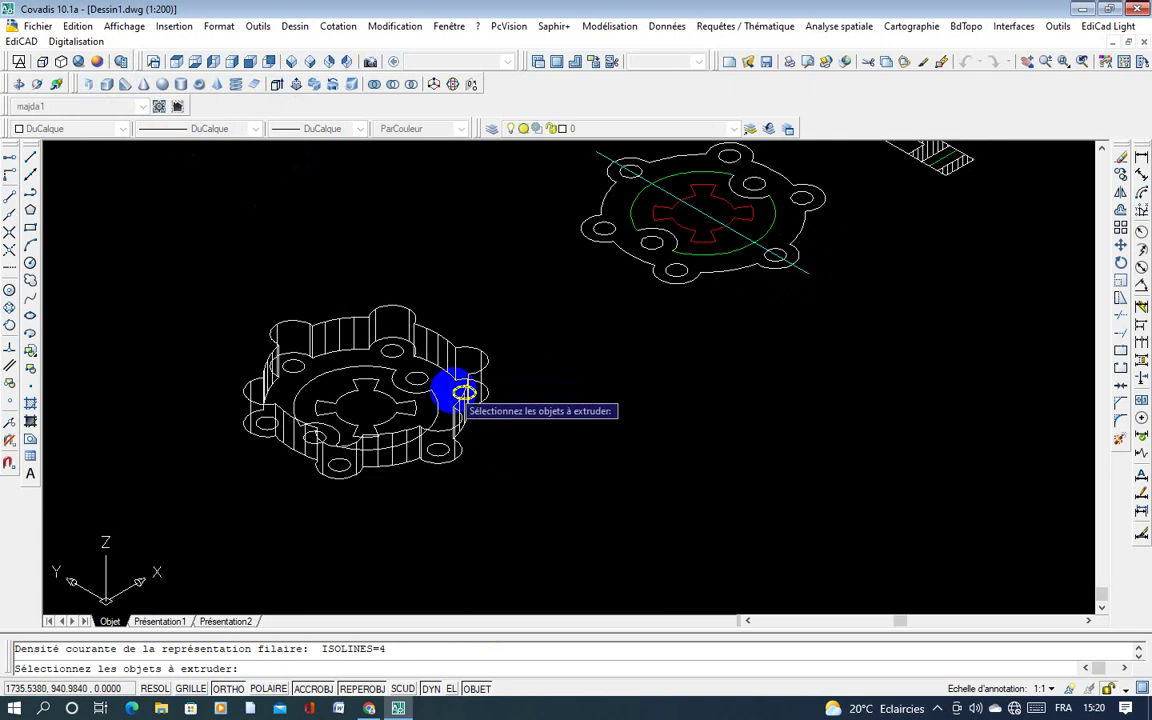
{"action": "left_click", "coordinate": [455, 385]}
{"action": "left_click", "coordinate": [392, 350]}
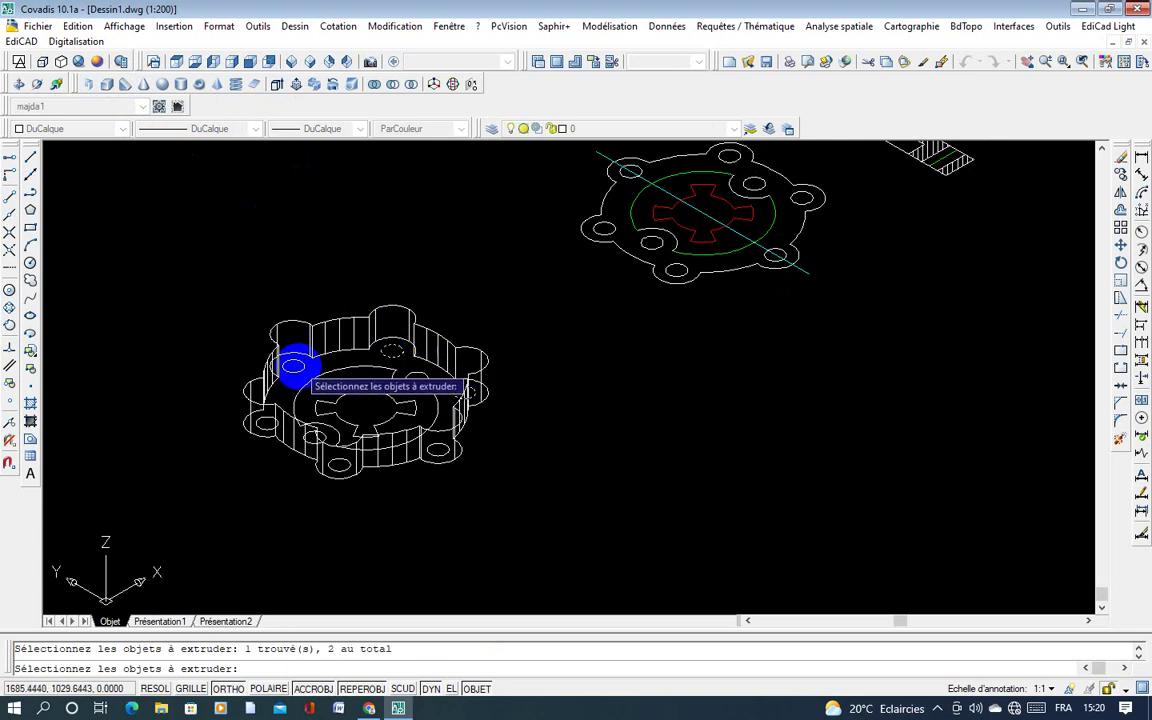
{"action": "left_click", "coordinate": [266, 425]}
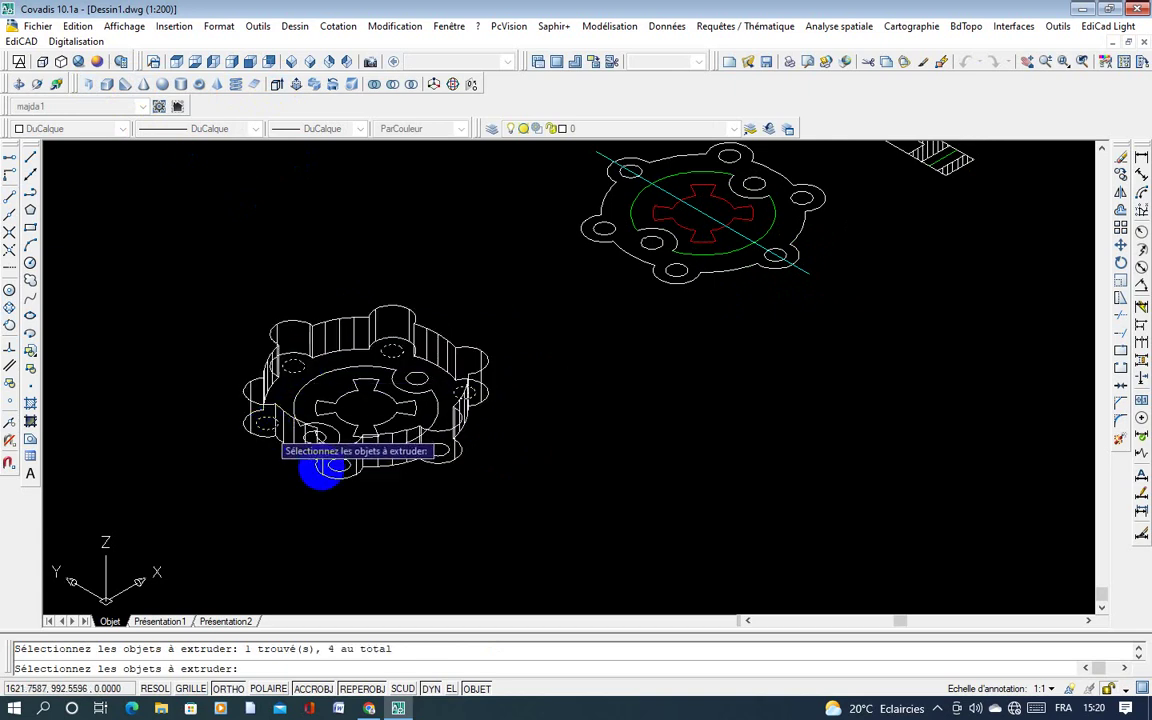
{"action": "left_click", "coordinate": [337, 464]}
{"action": "left_click", "coordinate": [438, 451]}
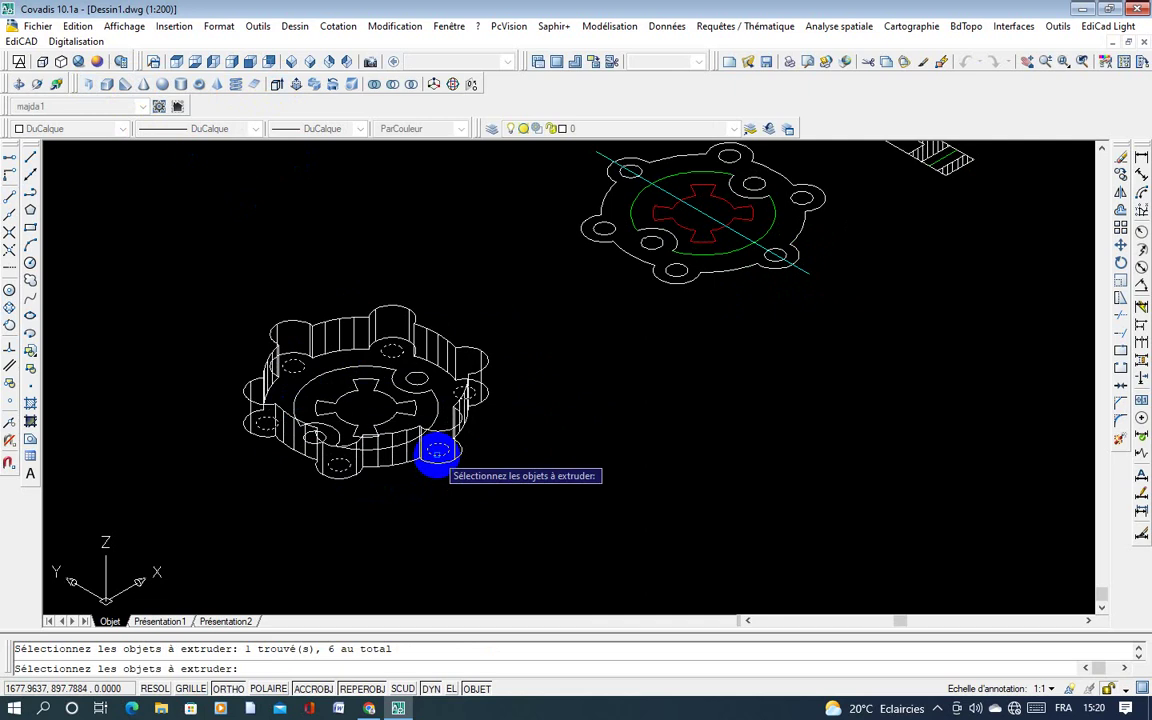
{"action": "key", "text": "Return"}
{"action": "type", "text": "25"}
{"action": "key", "text": "Return"}
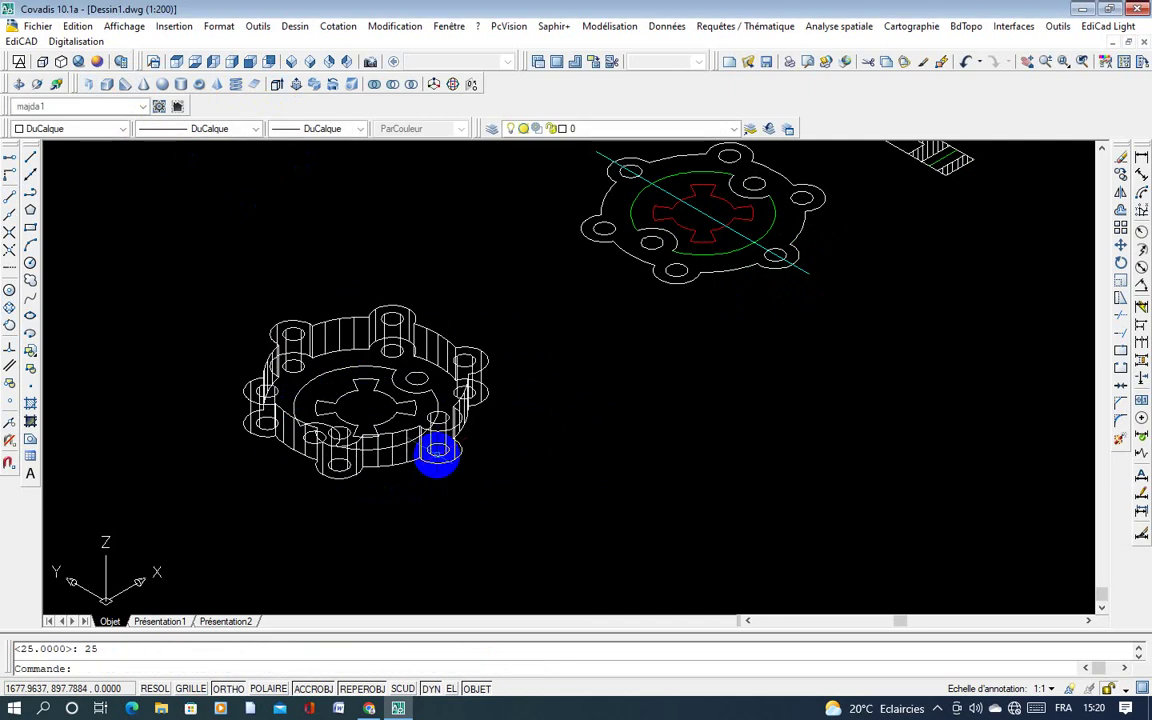
Step: Switch to the Conceptual visual style and select the flange as the solid to subtract from
{"action": "left_click", "coordinate": [97, 61]}
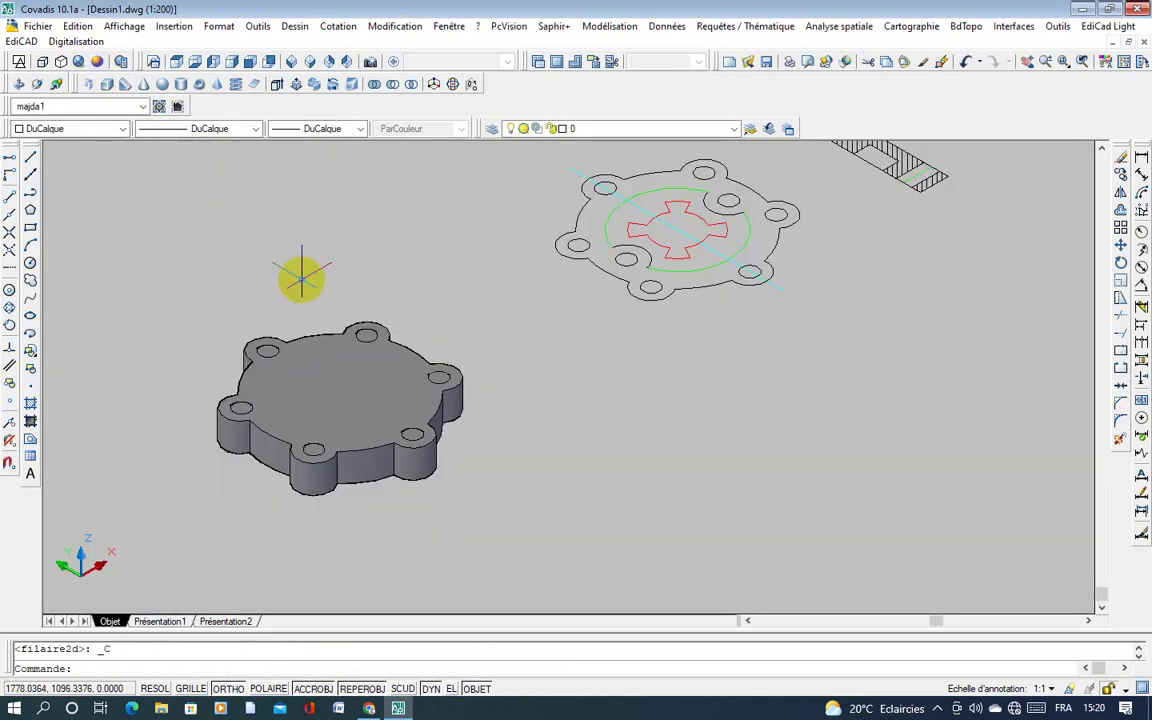
{"action": "middle_click_drag", "start_coordinate": [301, 279], "coordinate": [285, 234]}
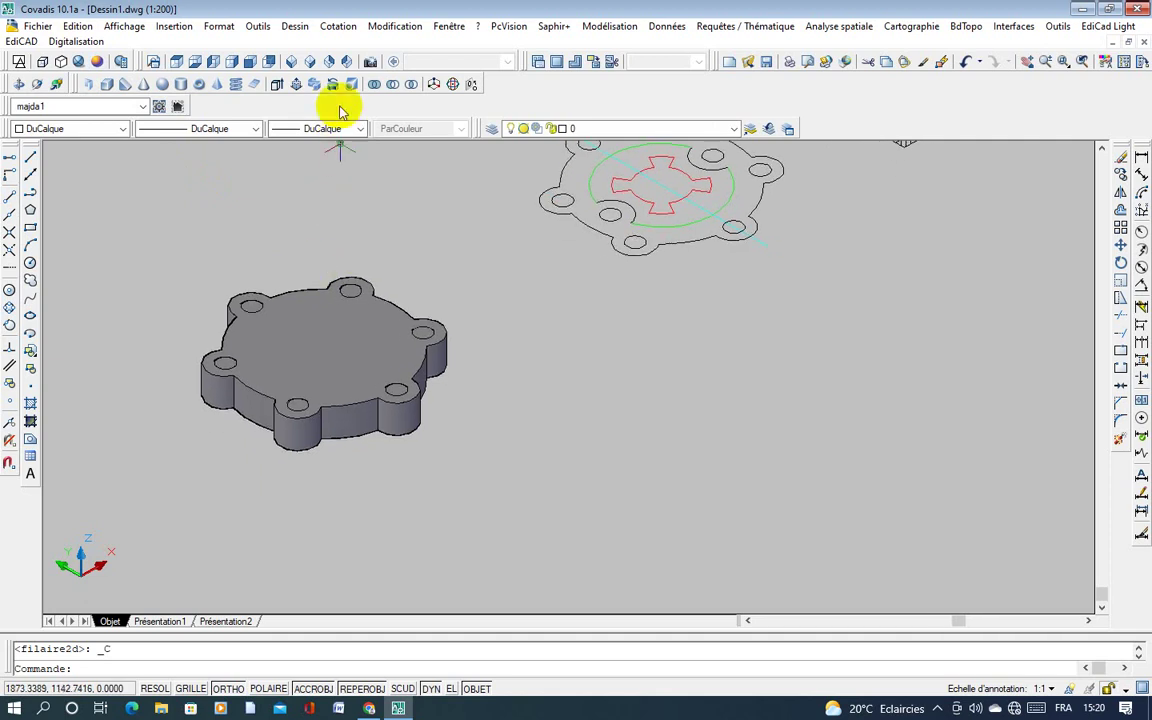
{"action": "left_click", "coordinate": [355, 84]}
{"action": "left_click", "coordinate": [440, 353]}
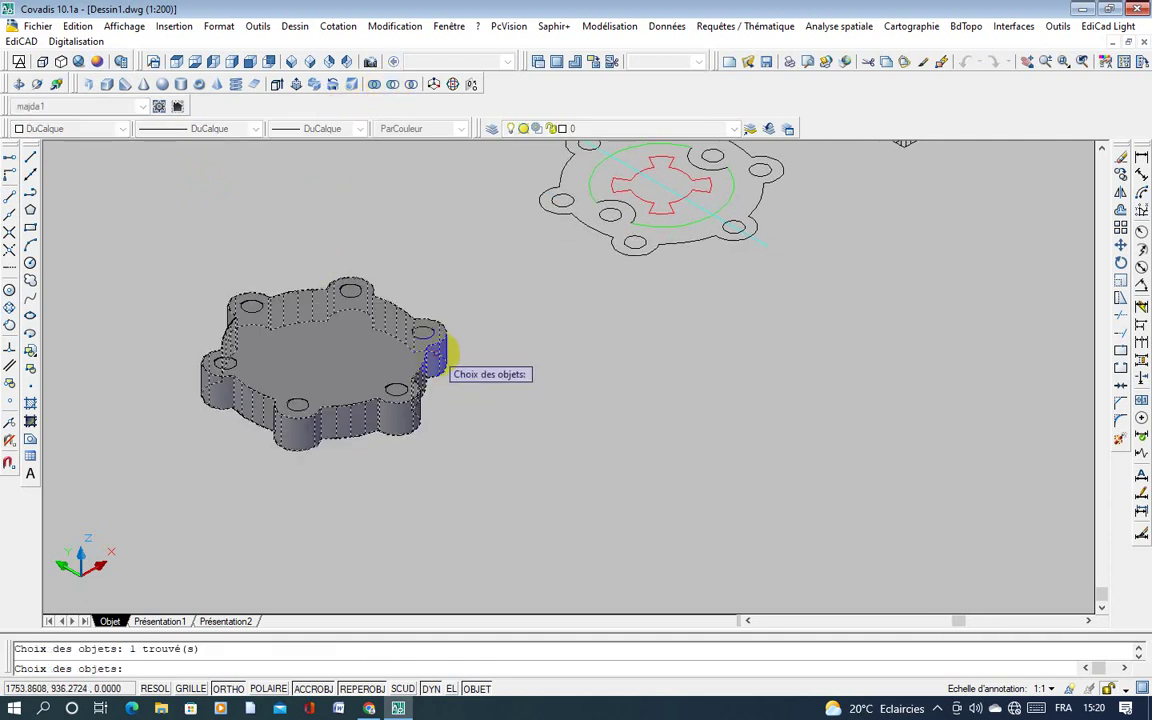
{"action": "key", "text": "Return"}
Step: Subtract all six cylinders from the flange, leaving six bolt holes in its lobes
{"action": "left_click", "coordinate": [380, 290]}
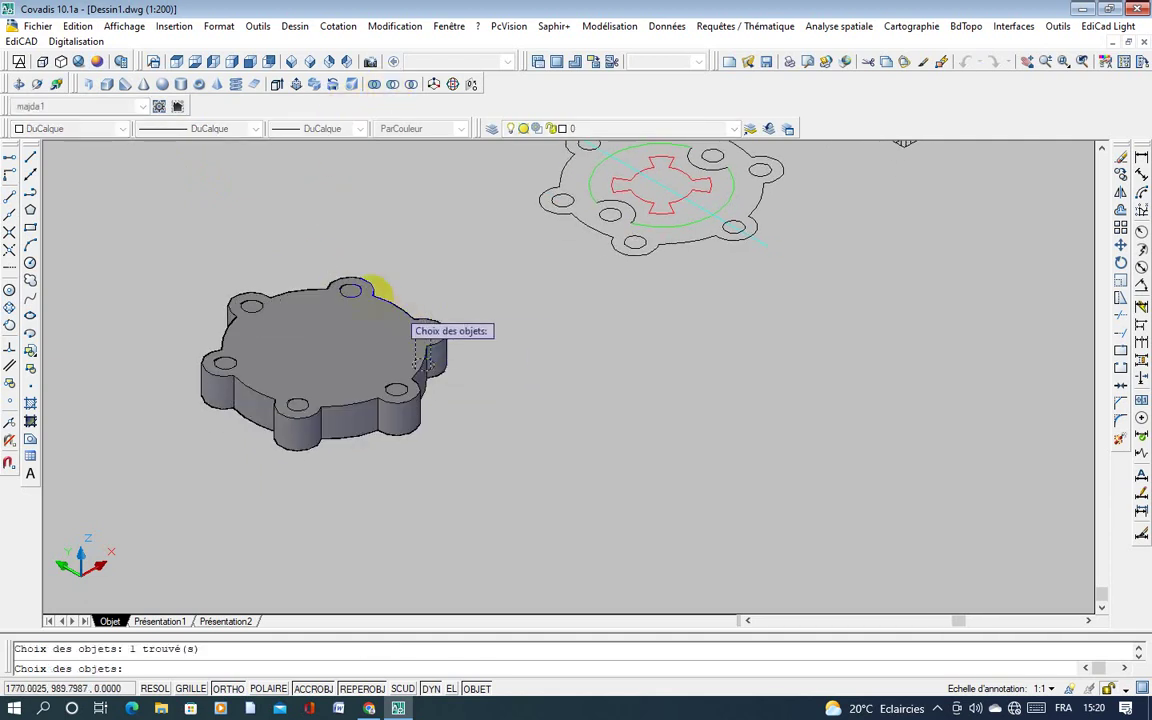
{"action": "left_click", "coordinate": [355, 290]}
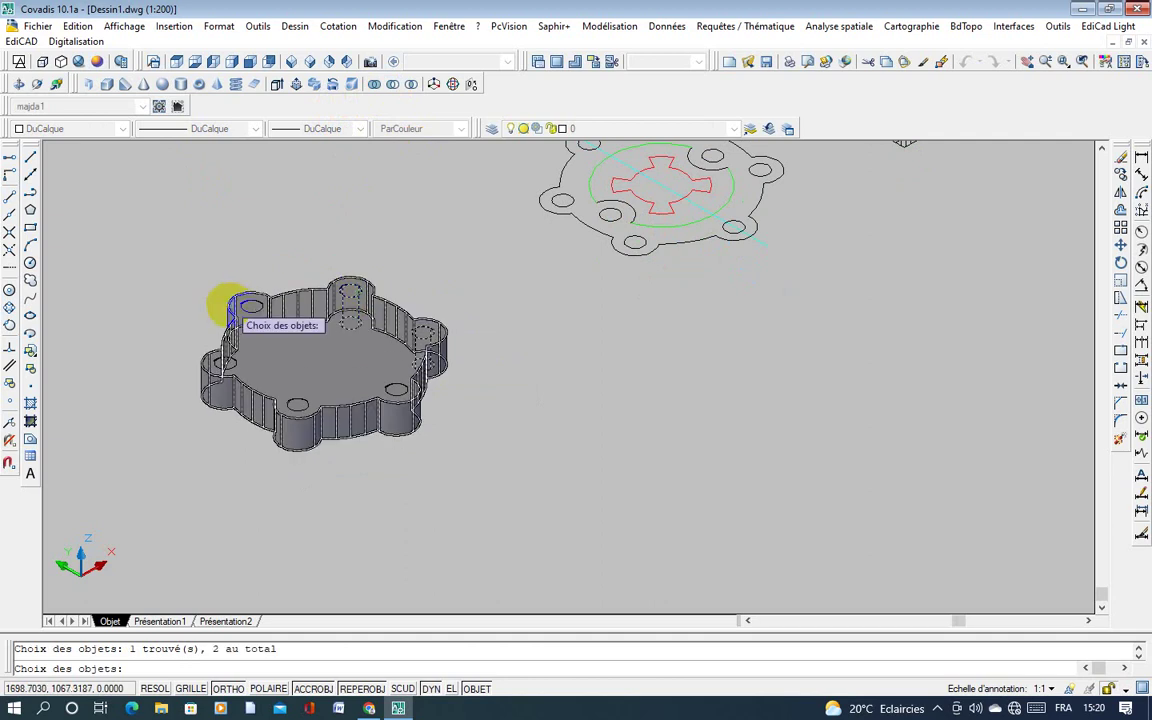
{"action": "left_click", "coordinate": [245, 308]}
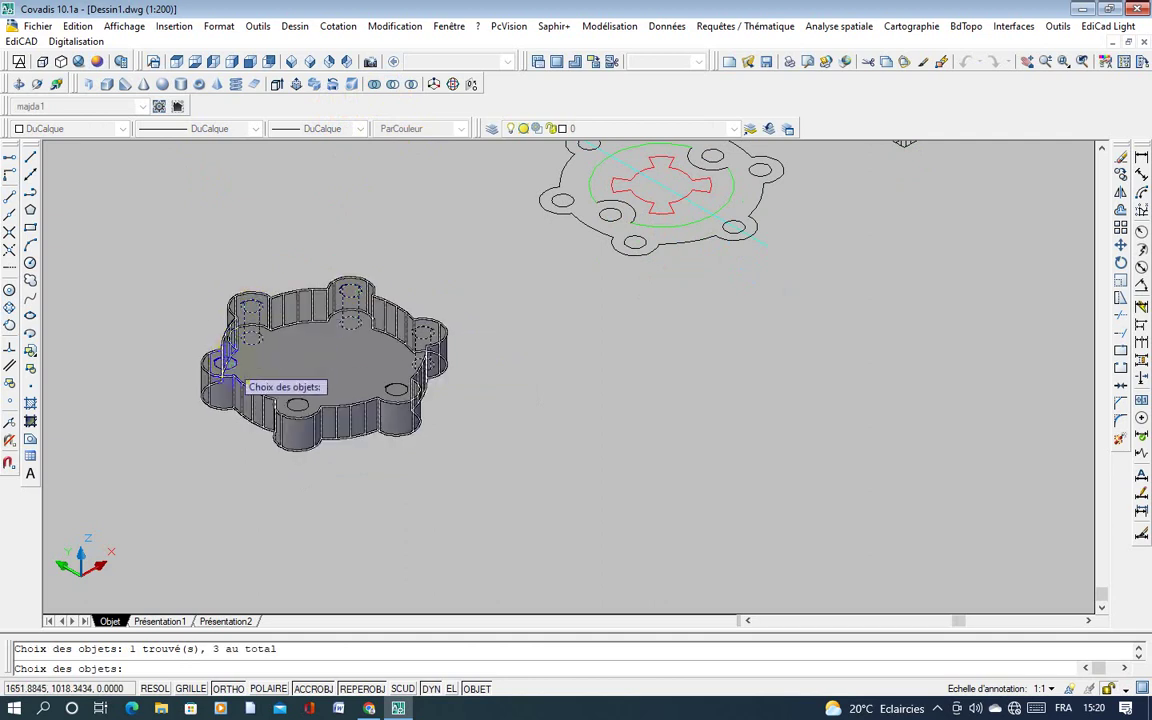
{"action": "left_click", "coordinate": [226, 362]}
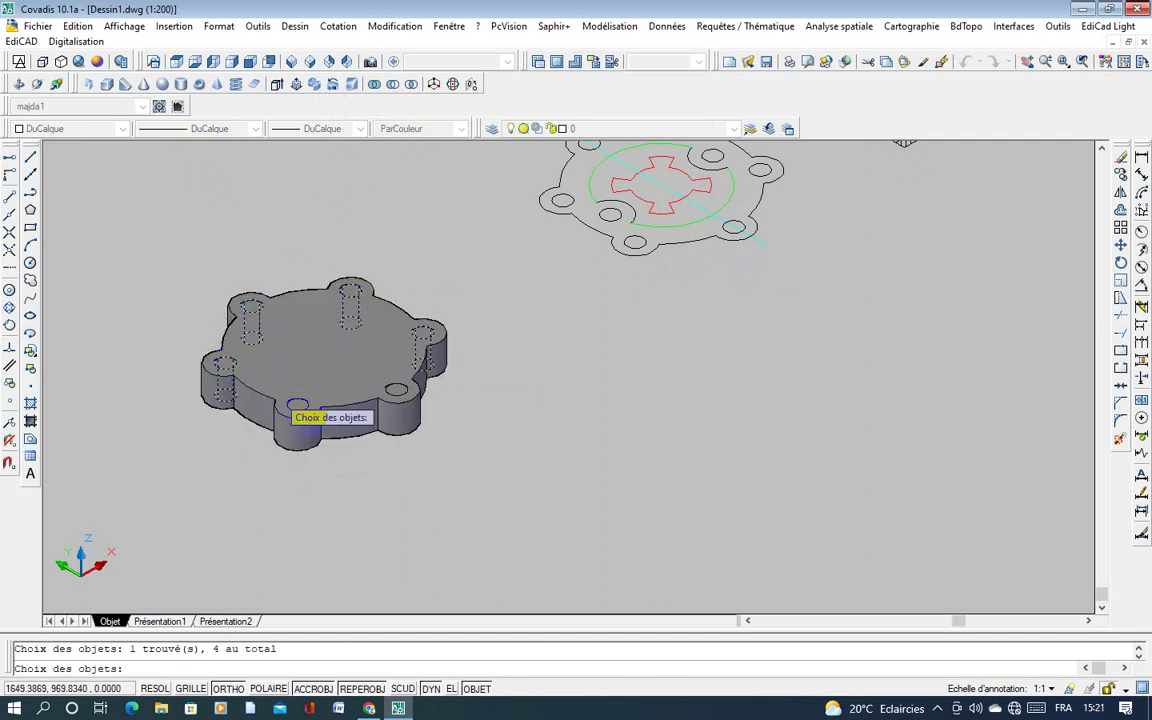
{"action": "left_click", "coordinate": [300, 408]}
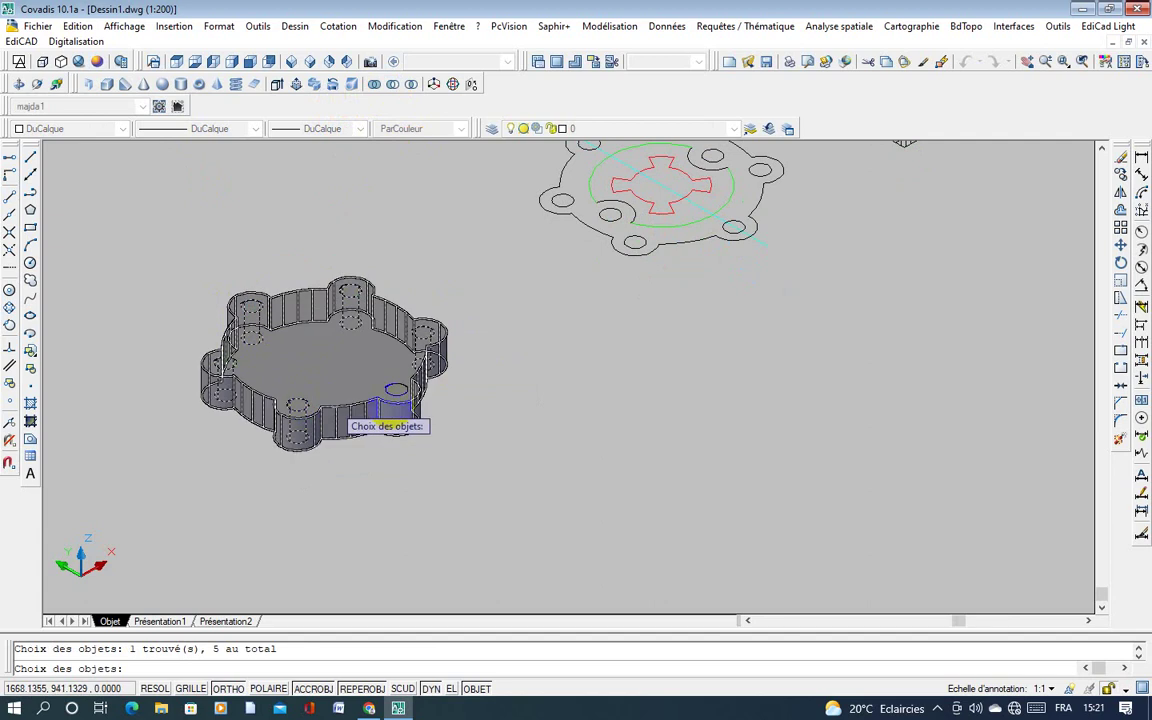
{"action": "left_click", "coordinate": [397, 391]}
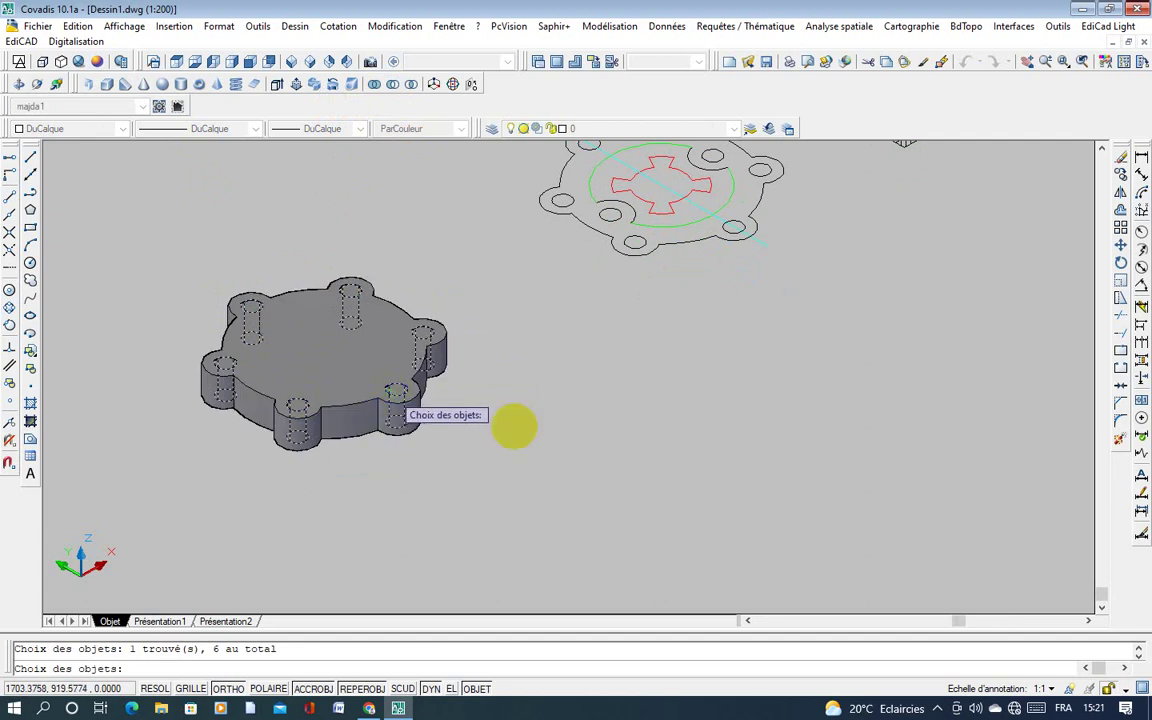
{"action": "key", "text": "Return"}
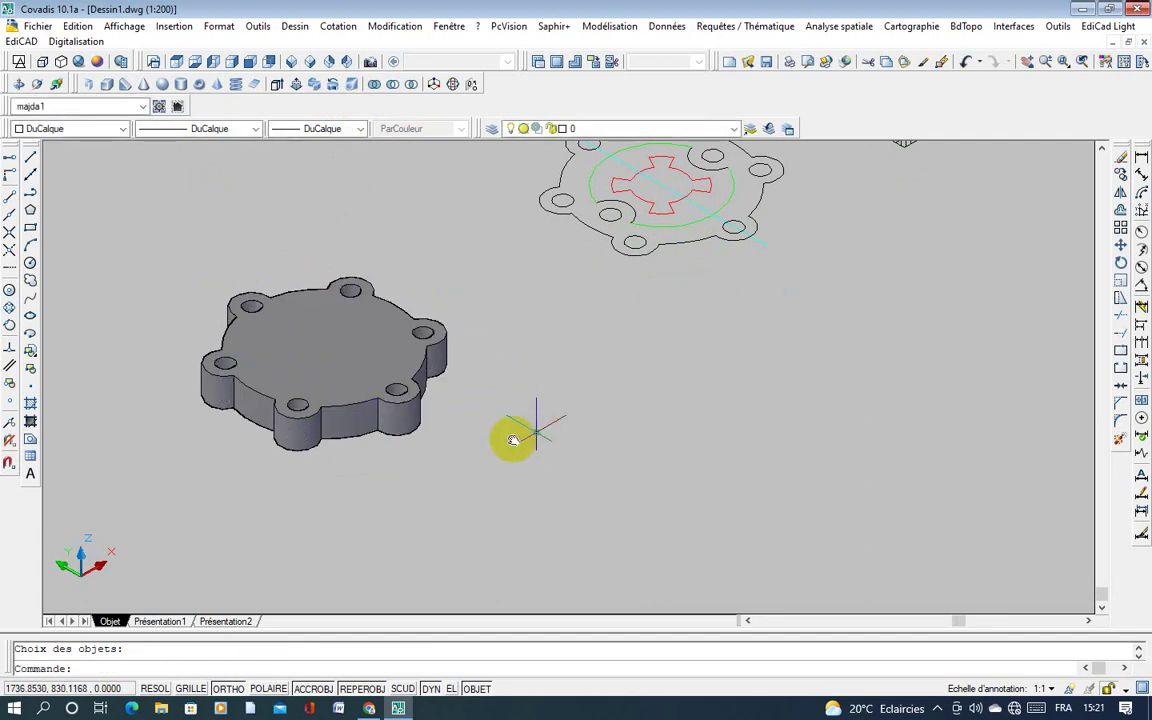
{"action": "middle_click_drag", "start_coordinate": [512, 440], "coordinate": [508, 437]}
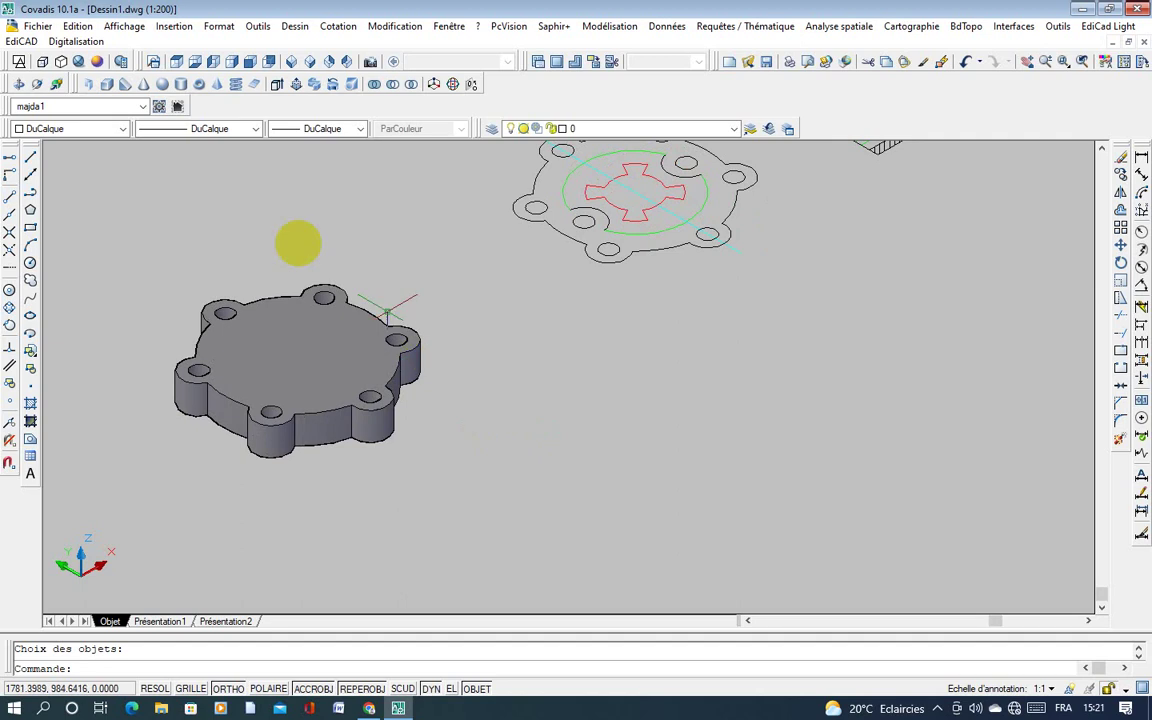
Step: In 2D Wireframe, extrude the cross-shaped central profile to a height of 25
{"action": "left_click", "coordinate": [20, 63]}
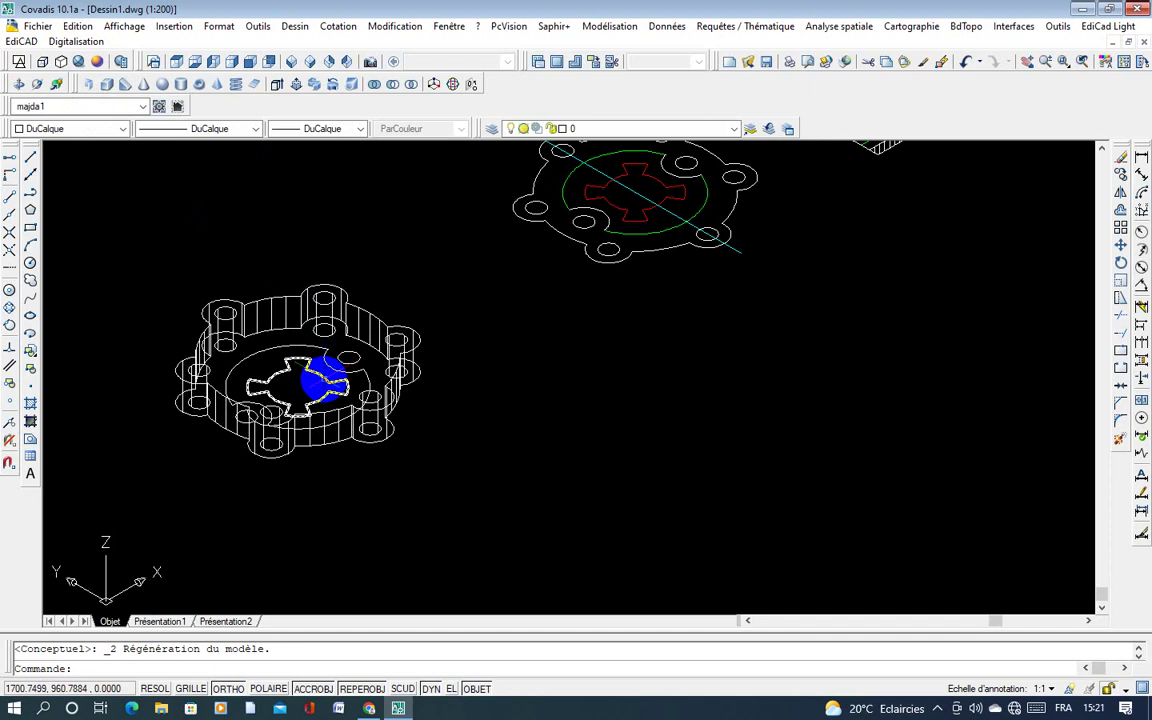
{"action": "left_click", "coordinate": [276, 86]}
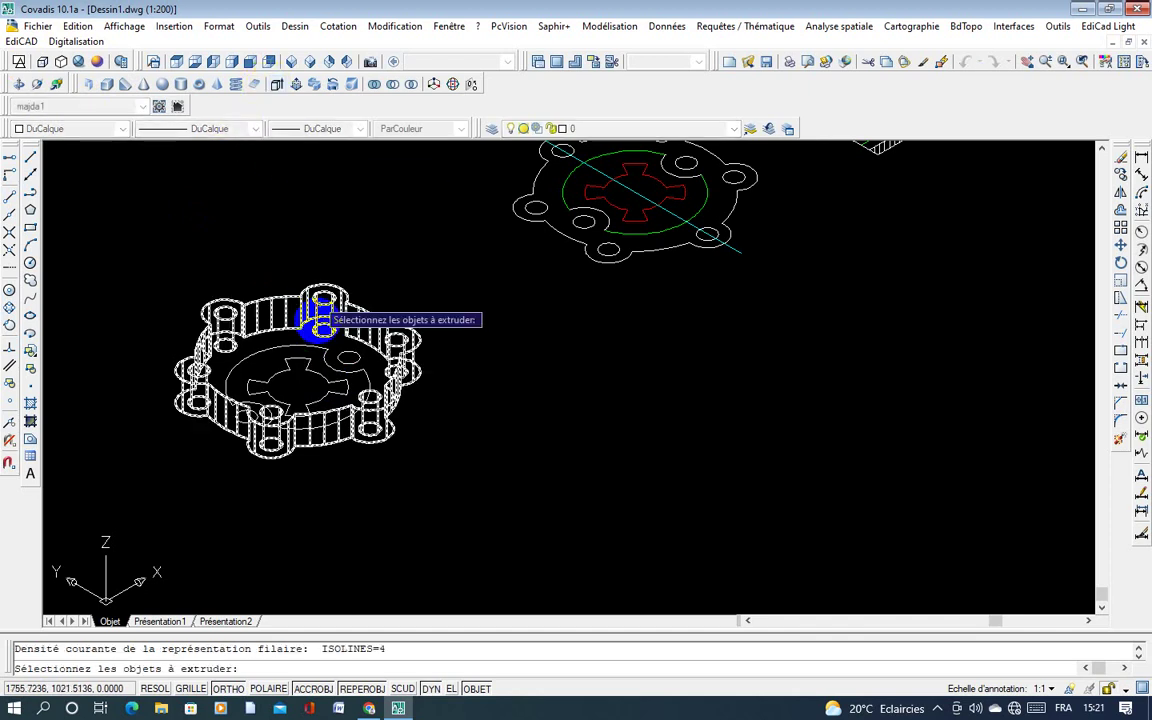
{"action": "left_click", "coordinate": [303, 359]}
{"action": "key", "text": "Return"}
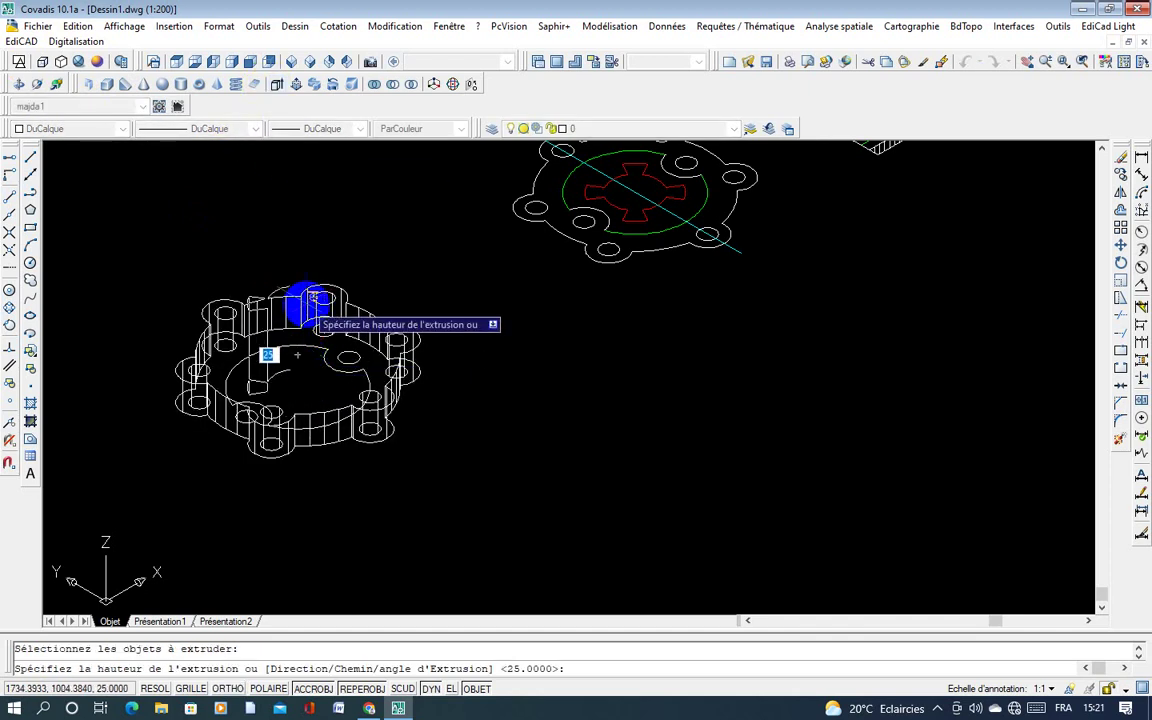
{"action": "type", "text": "25"}
{"action": "key", "text": "Return"}
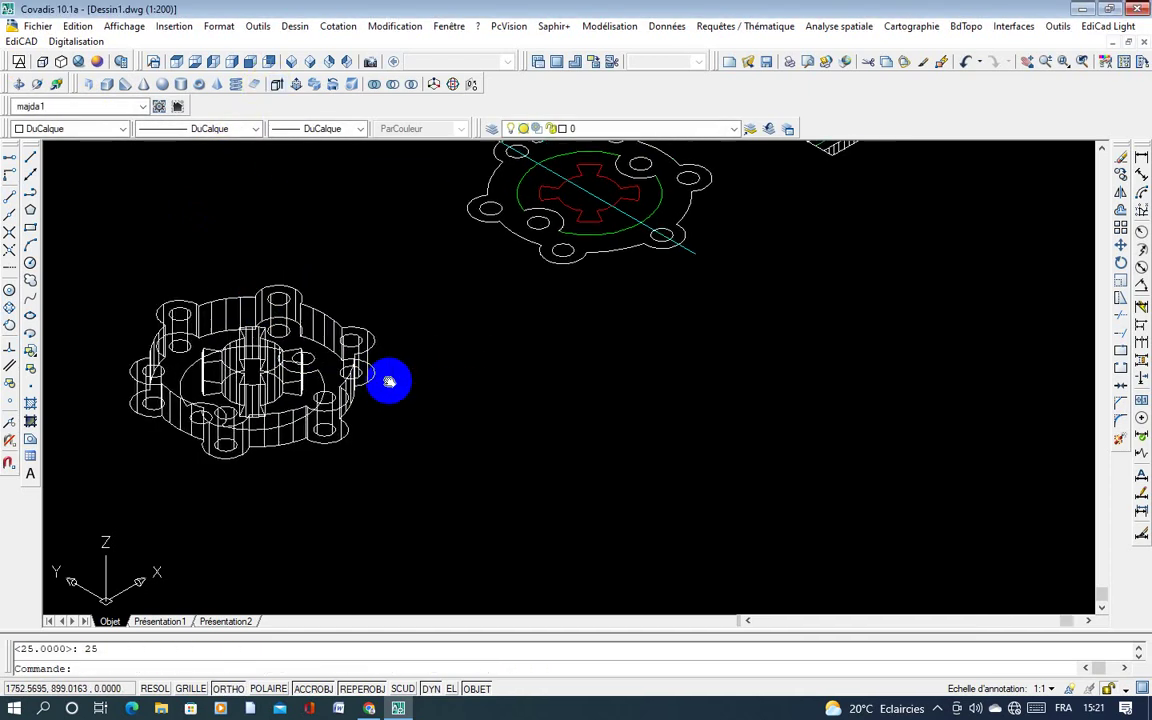
Step: Preview the model in Conceptual, return to wireframe, and orbit to a new enlarged angle
{"action": "left_click", "coordinate": [97, 62]}
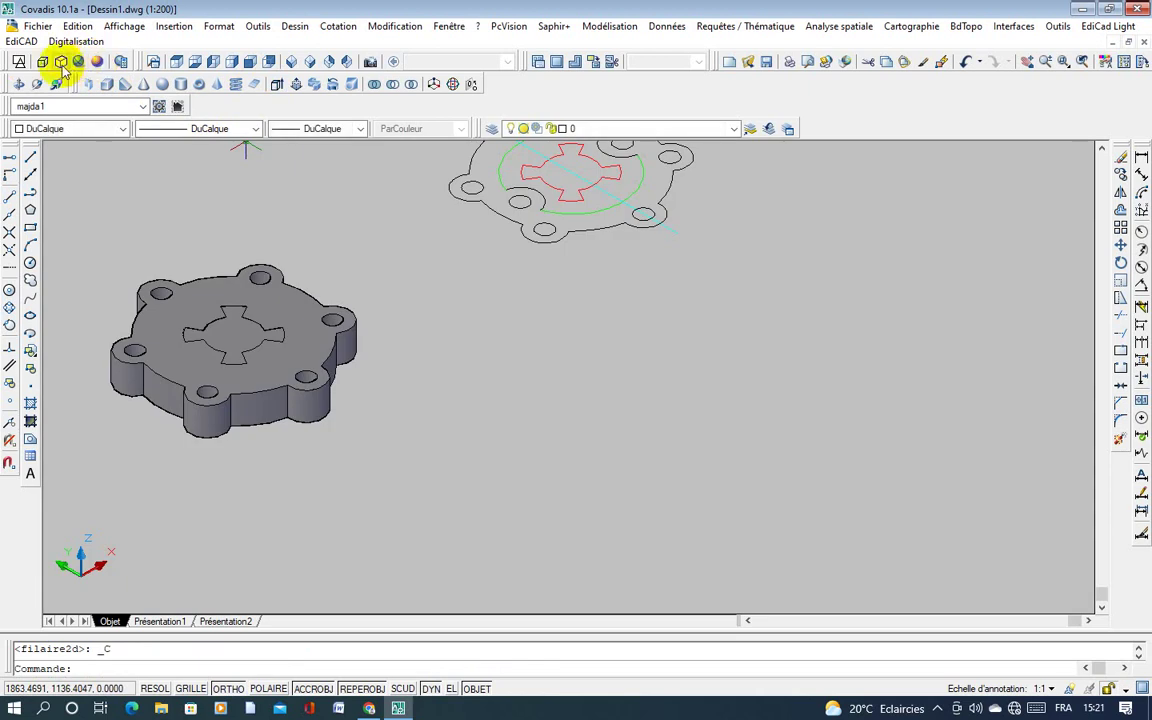
{"action": "left_click", "coordinate": [18, 62]}
{"action": "middle_click_drag", "start_coordinate": [283, 200], "coordinate": [305, 315], "text": "shift"}
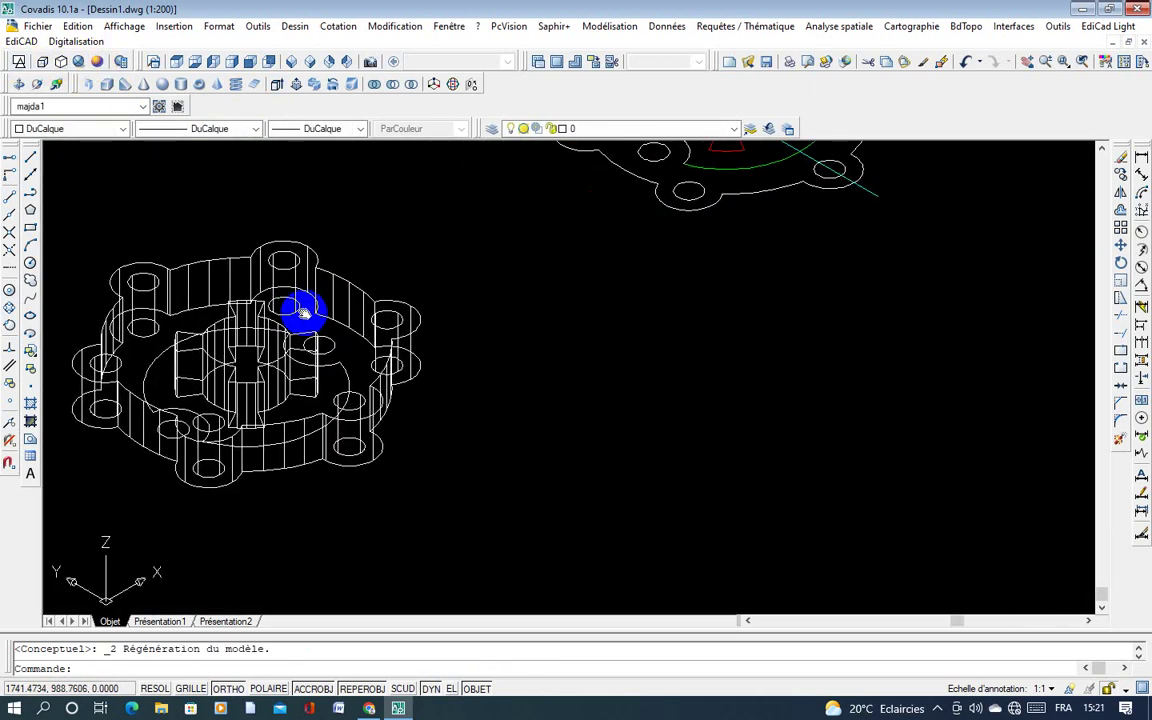
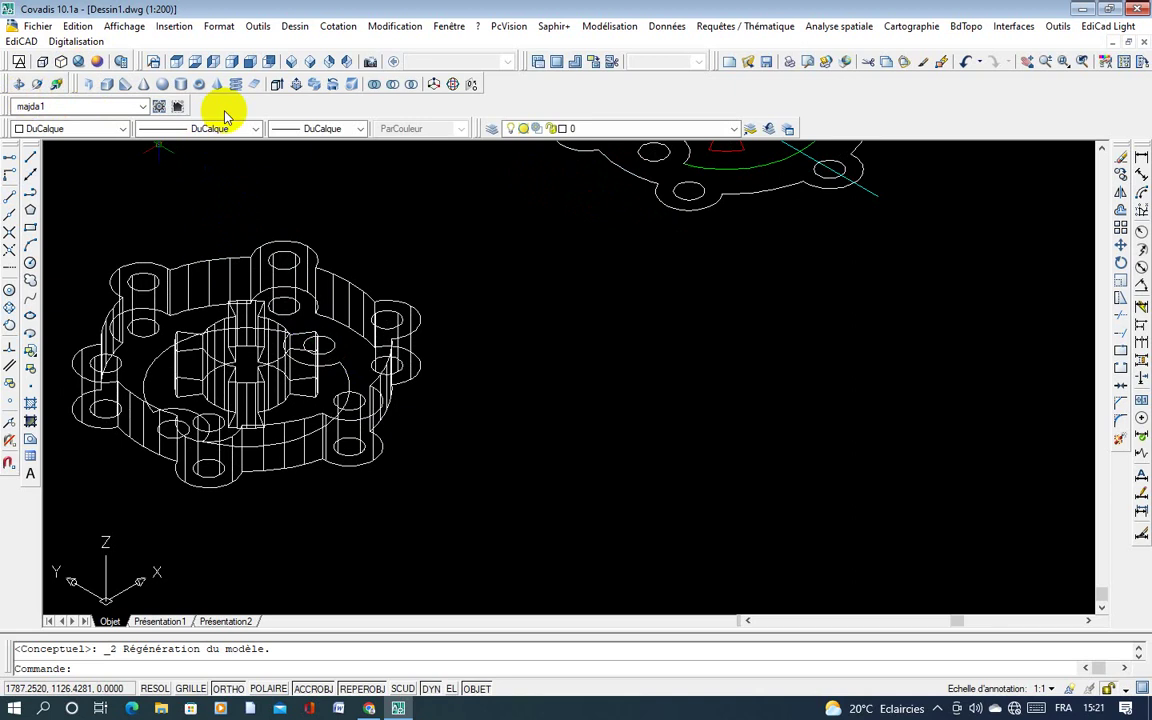
Step: Orbit the flange to a new viewing angle and display it in 2D Wireframe
{"action": "left_click", "coordinate": [56, 84]}
{"action": "mouse_move", "coordinate": [291, 193]}
{"action": "left_mouse_down"}
{"action": "mouse_move", "coordinate": [321, 352]}
{"action": "mouse_move", "coordinate": [386, 386]}
{"action": "mouse_move", "coordinate": [405, 288]}
{"action": "mouse_move", "coordinate": [437, 360]}
{"action": "mouse_move", "coordinate": [368, 314]}
{"action": "left_mouse_up"}
{"action": "key", "text": "Escape"}
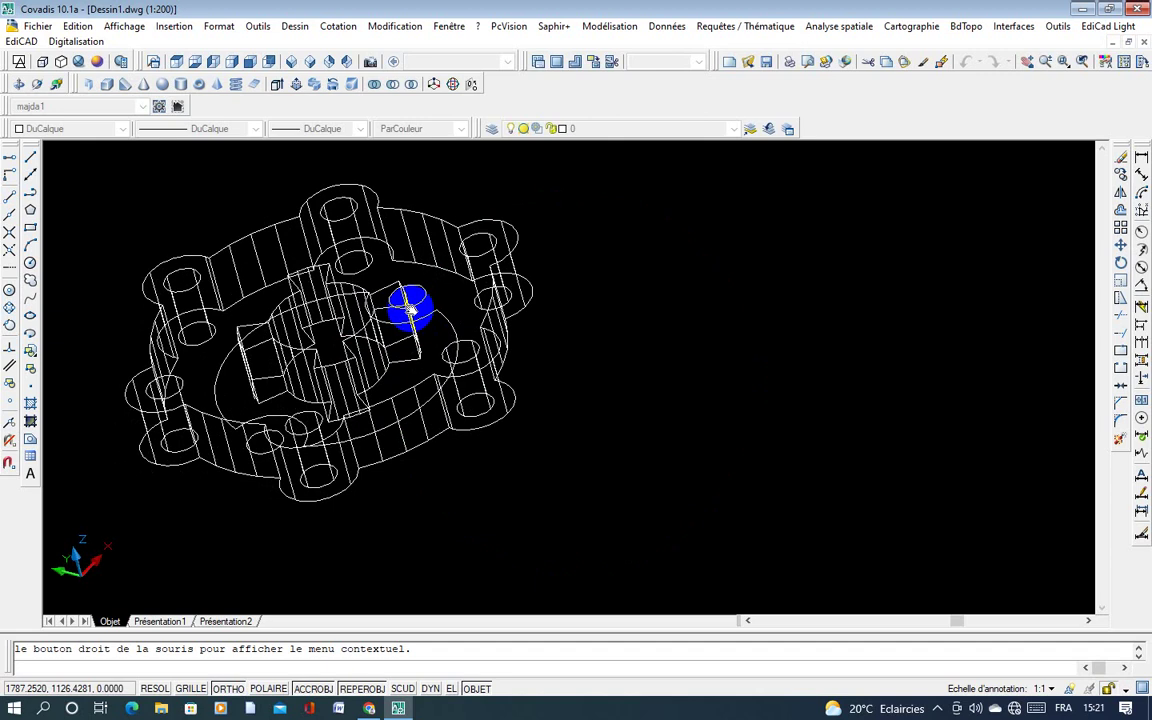
{"action": "key", "text": "Return"}
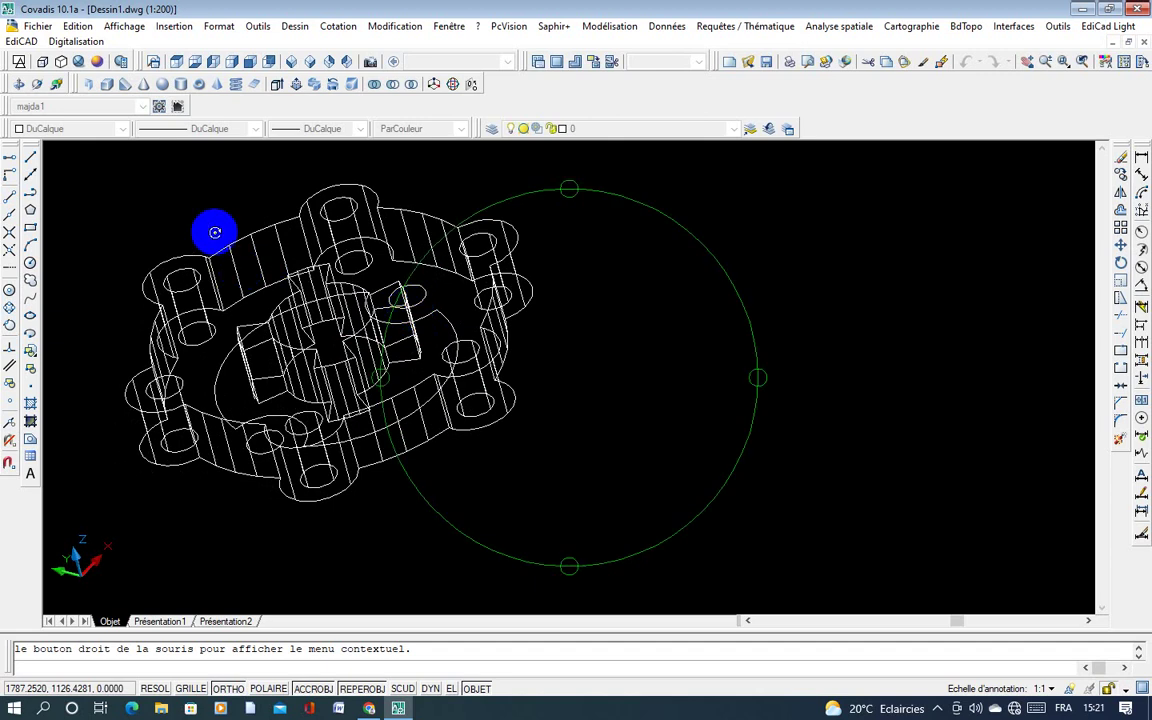
{"action": "left_click", "coordinate": [20, 61]}
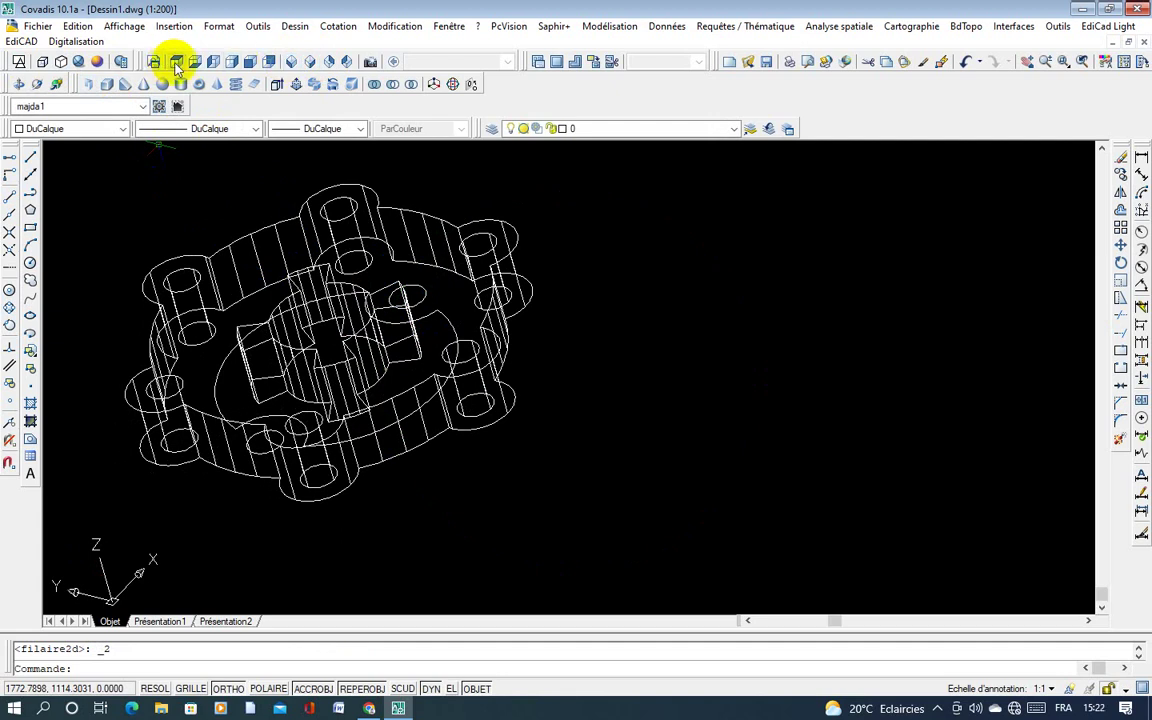
Step: From Top view select the inner ring outline, then return to isometric showing both parts
{"action": "left_click", "coordinate": [175, 61]}
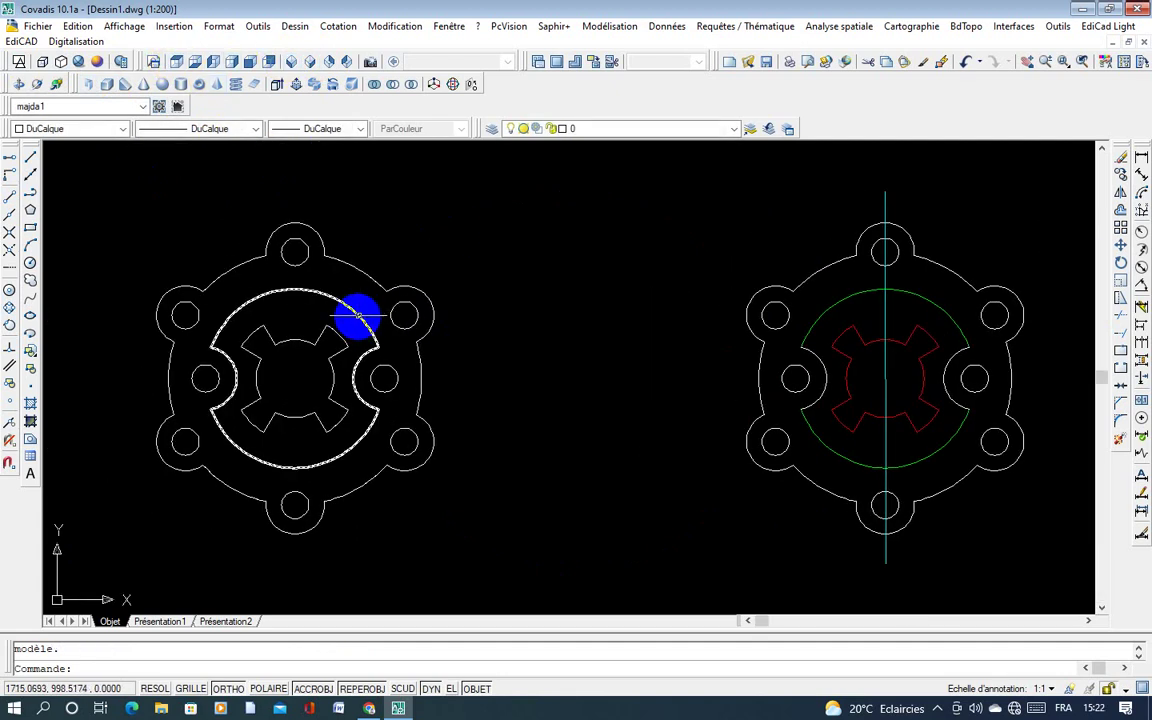
{"action": "left_click", "coordinate": [357, 316]}
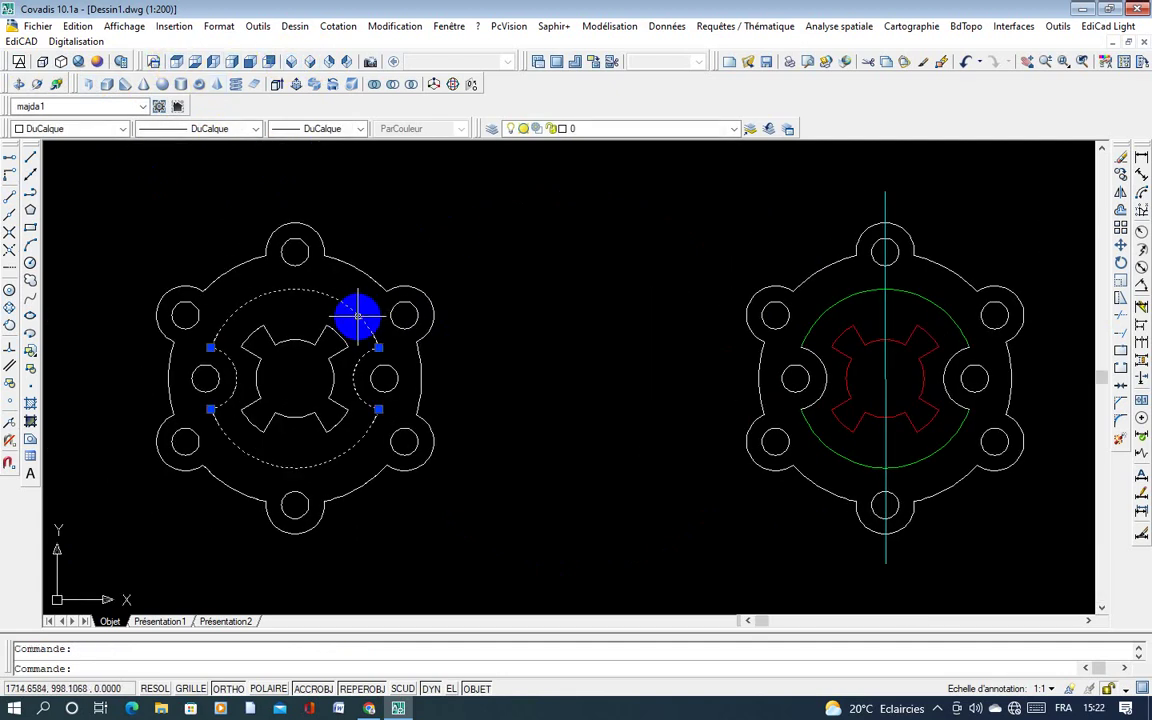
{"action": "left_click", "coordinate": [291, 62]}
{"action": "middle_click_drag", "start_coordinate": [419, 411], "coordinate": [437, 303]}
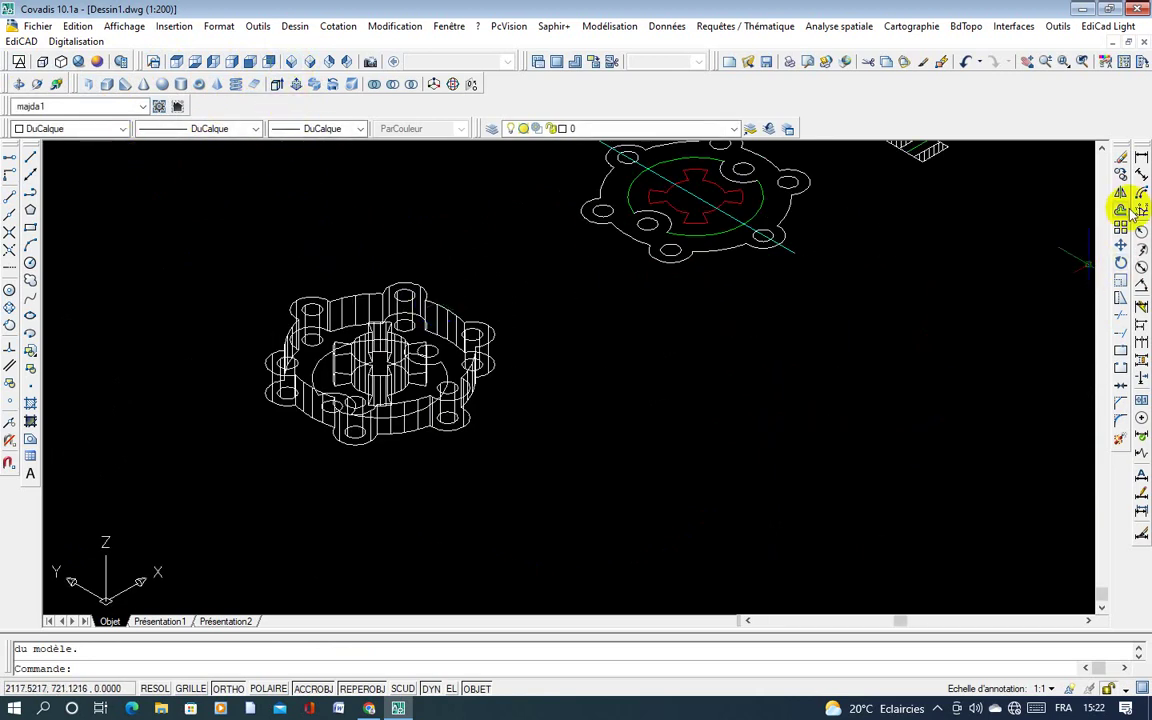
Step: Move the recessed ring outline 10 units up along +Z onto the flange
{"action": "left_click", "coordinate": [1121, 244]}
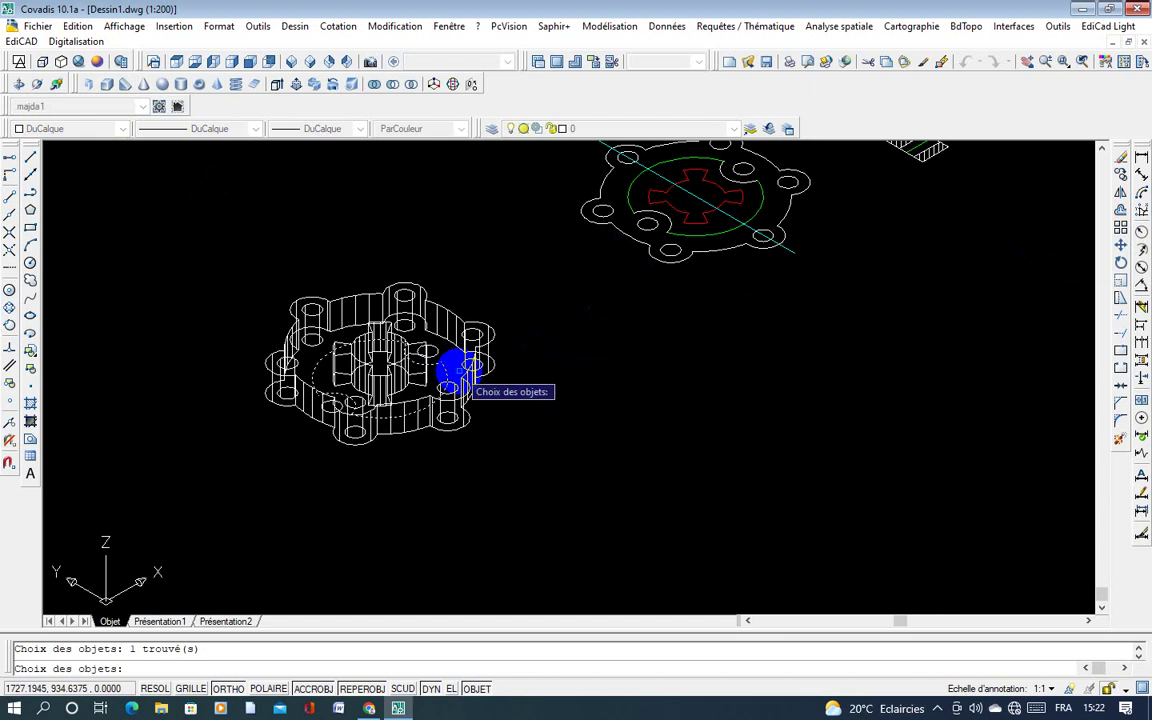
{"action": "key", "text": "Return"}
{"action": "scroll", "coordinate": [440, 356], "scroll_direction": "up", "scroll_amount": 4}
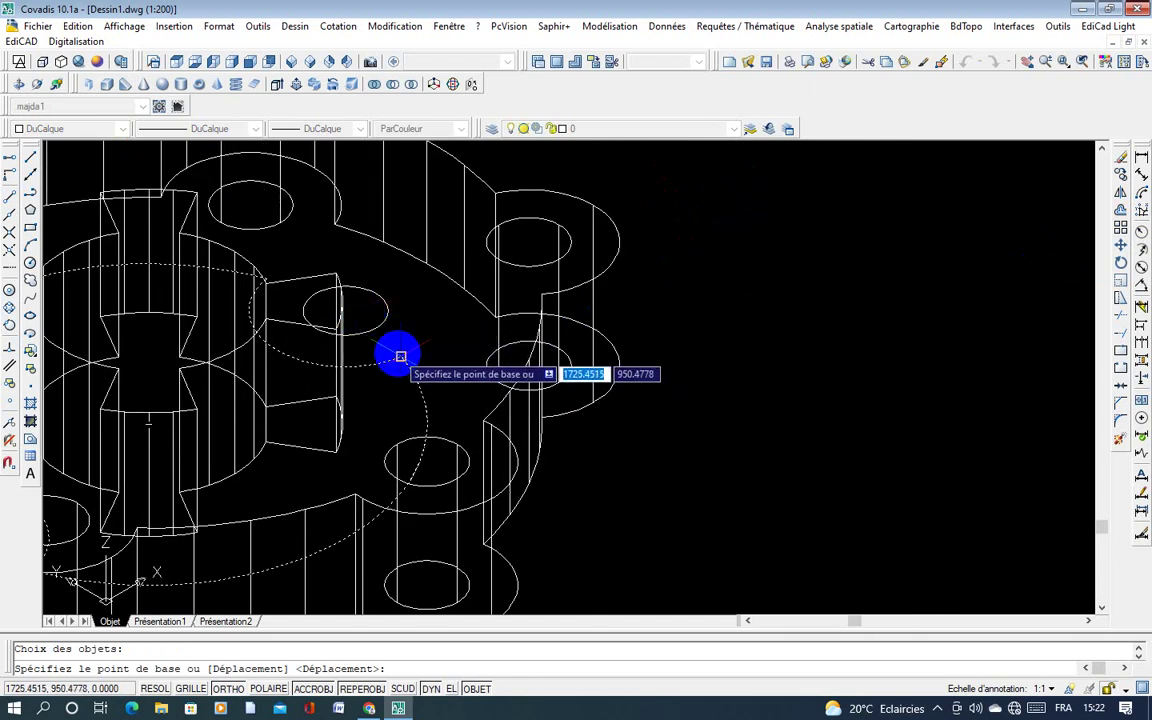
{"action": "left_click", "coordinate": [400, 356]}
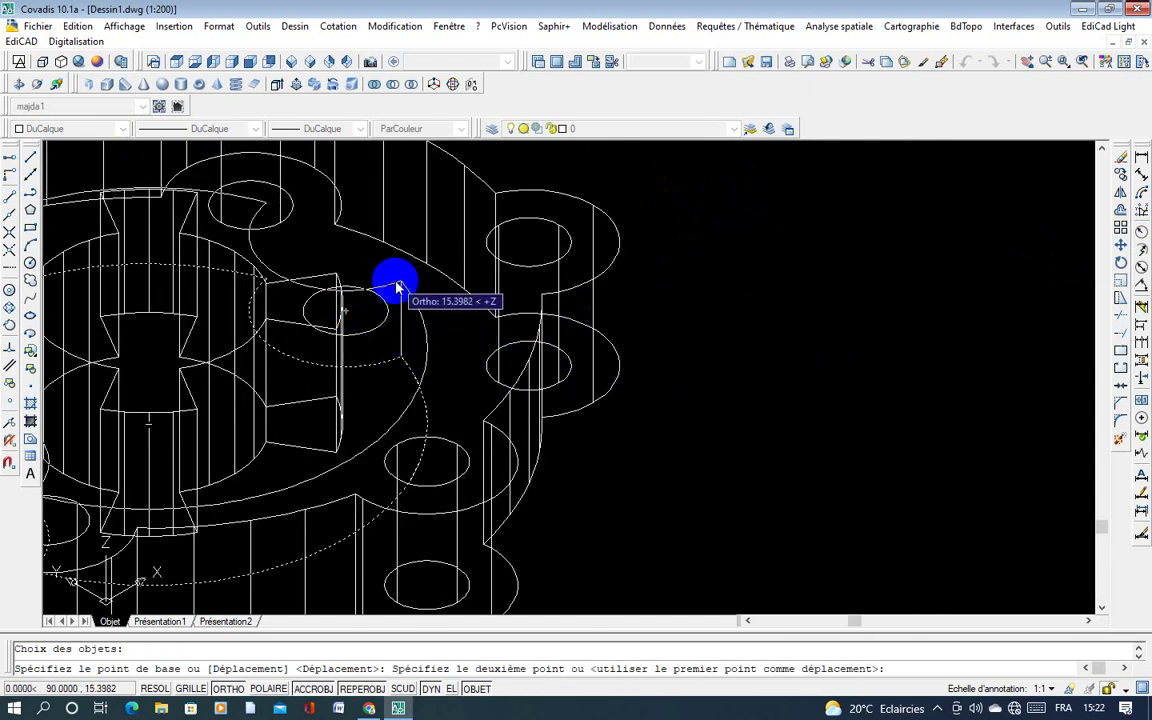
{"action": "type", "text": "10"}
{"action": "key", "text": "Return"}
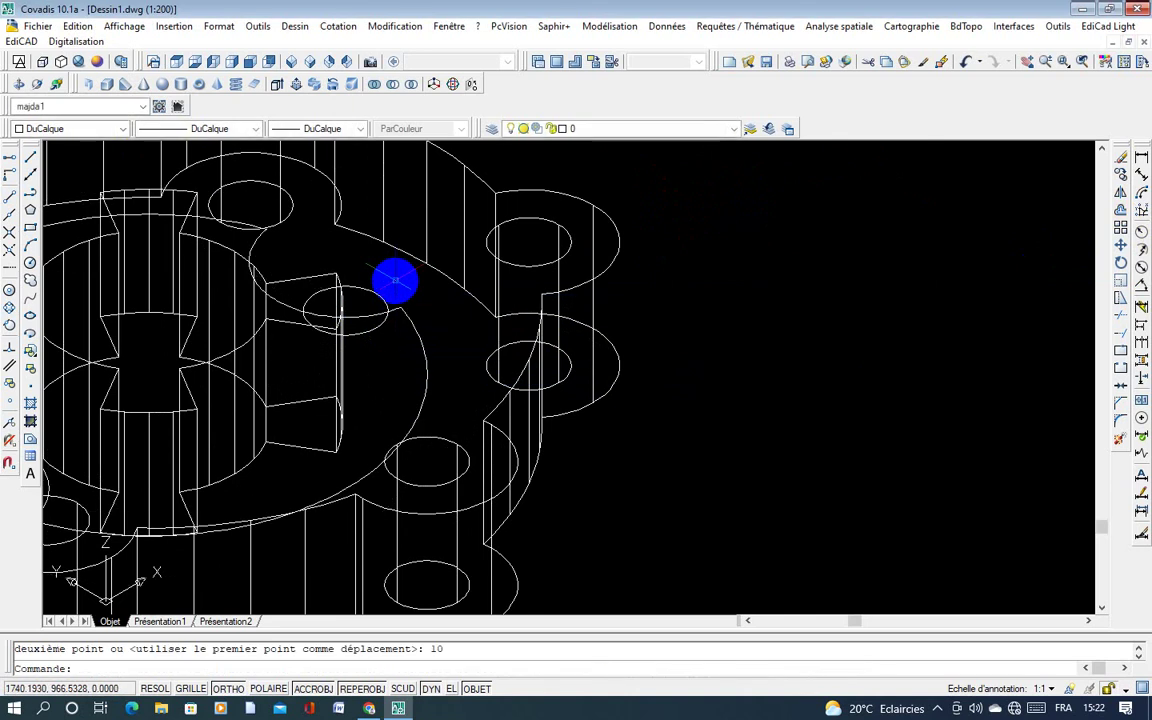
{"action": "scroll", "coordinate": [458, 365], "scroll_direction": "down", "scroll_amount": 2}
{"action": "scroll", "coordinate": [485, 338], "scroll_direction": "down", "scroll_amount": 2}
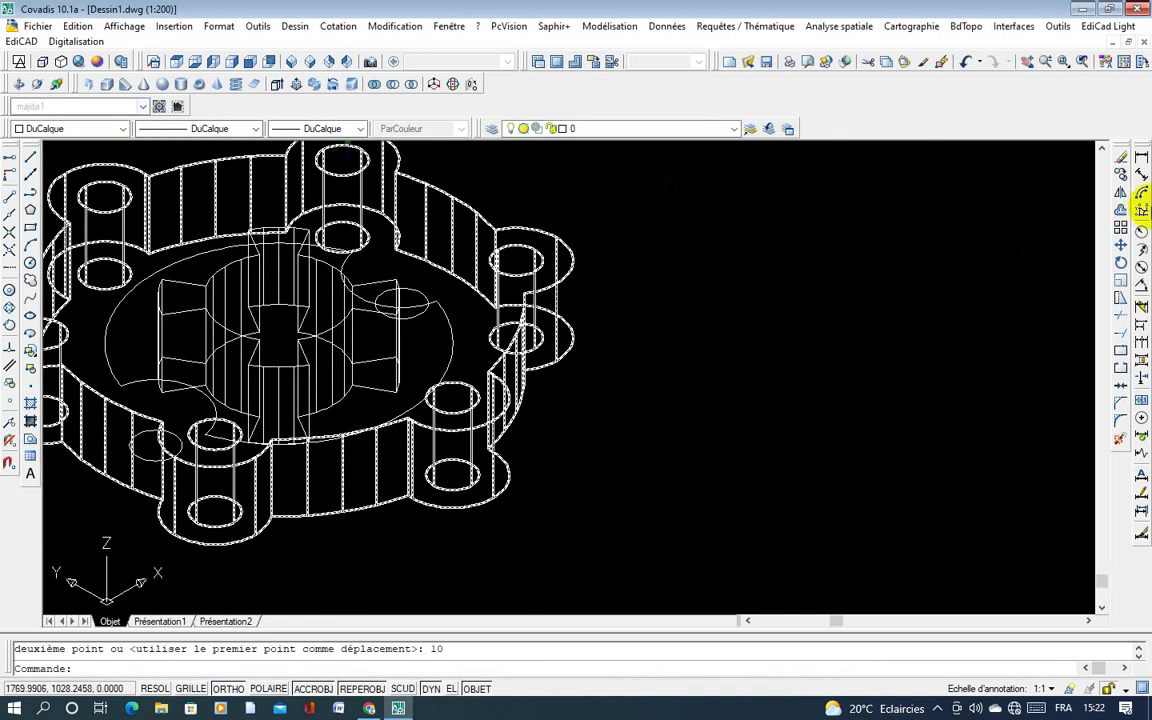
{"action": "left_click", "coordinate": [277, 84]}
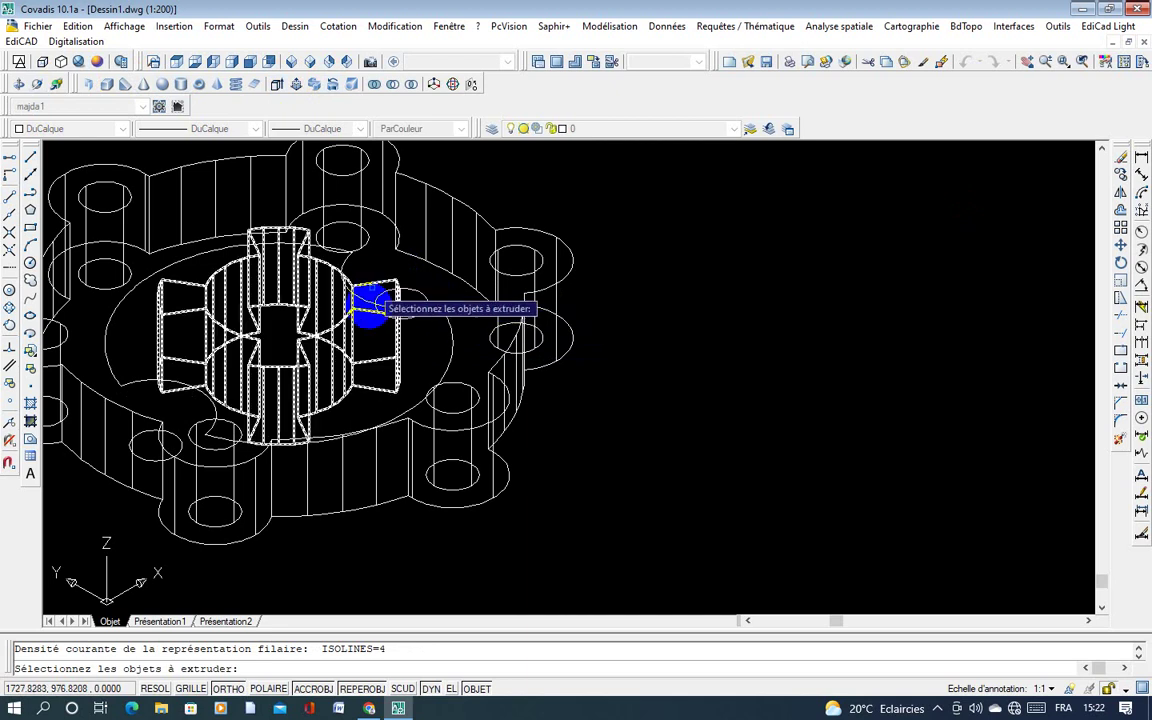
{"action": "middle_click_drag", "start_coordinate": [418, 300], "coordinate": [424, 309]}
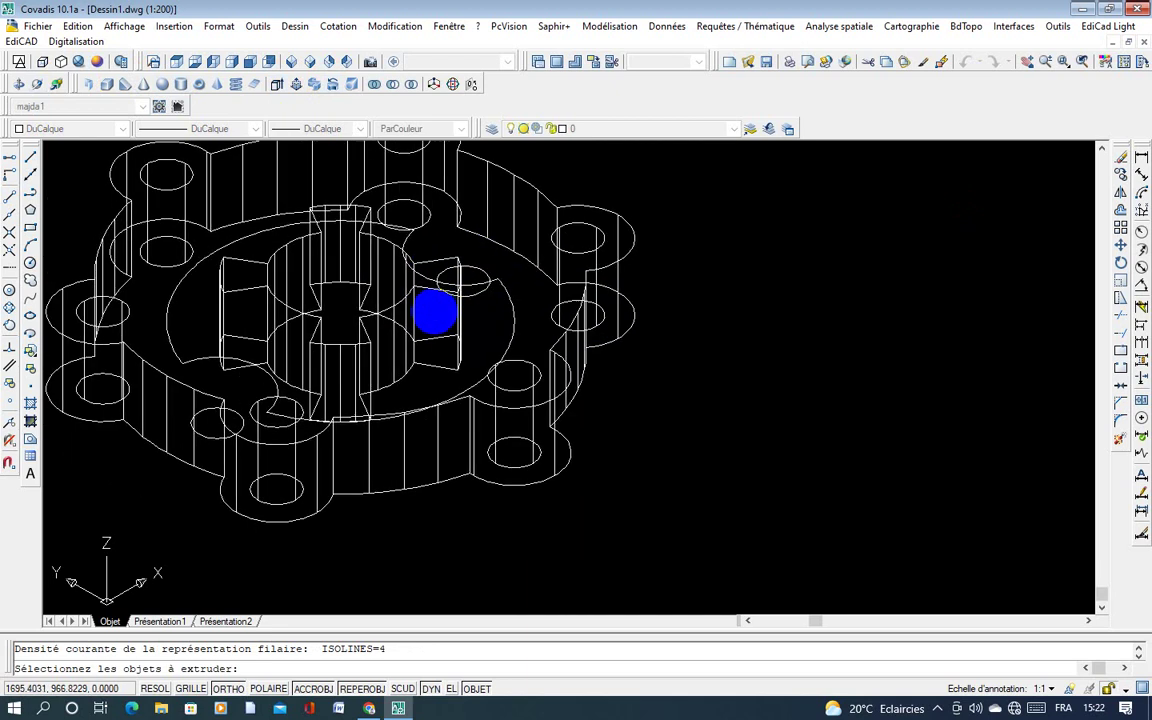
{"action": "left_click", "coordinate": [1120, 245]}
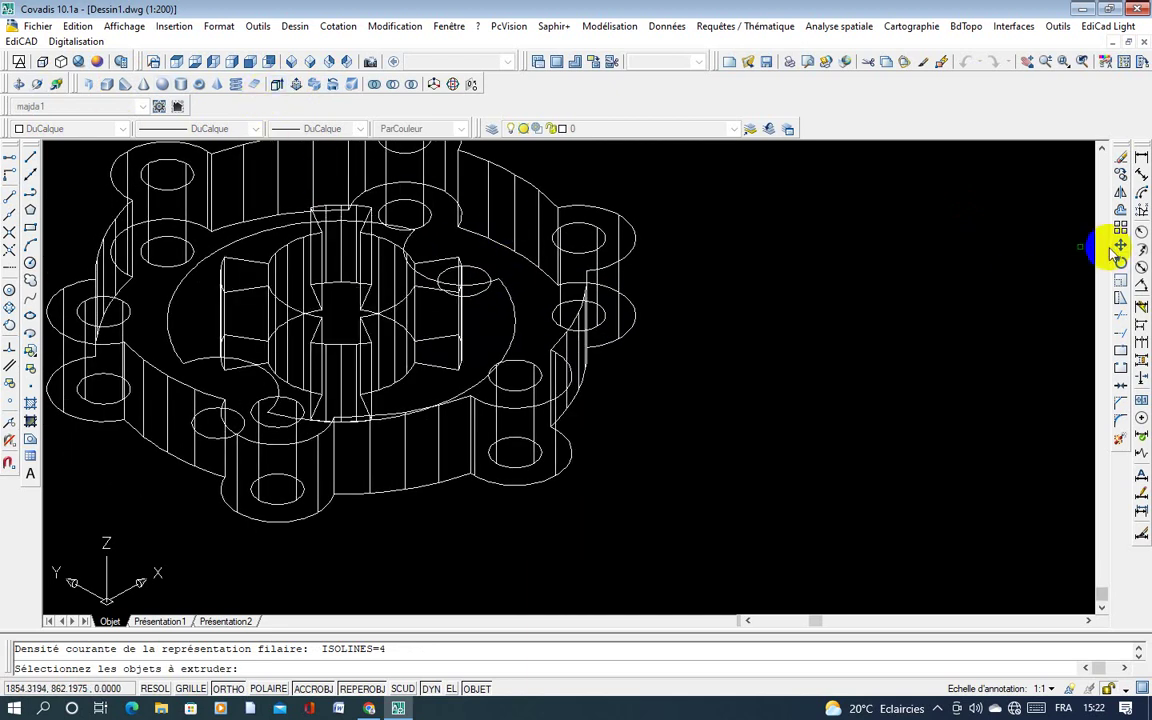
{"action": "left_click", "coordinate": [279, 428]}
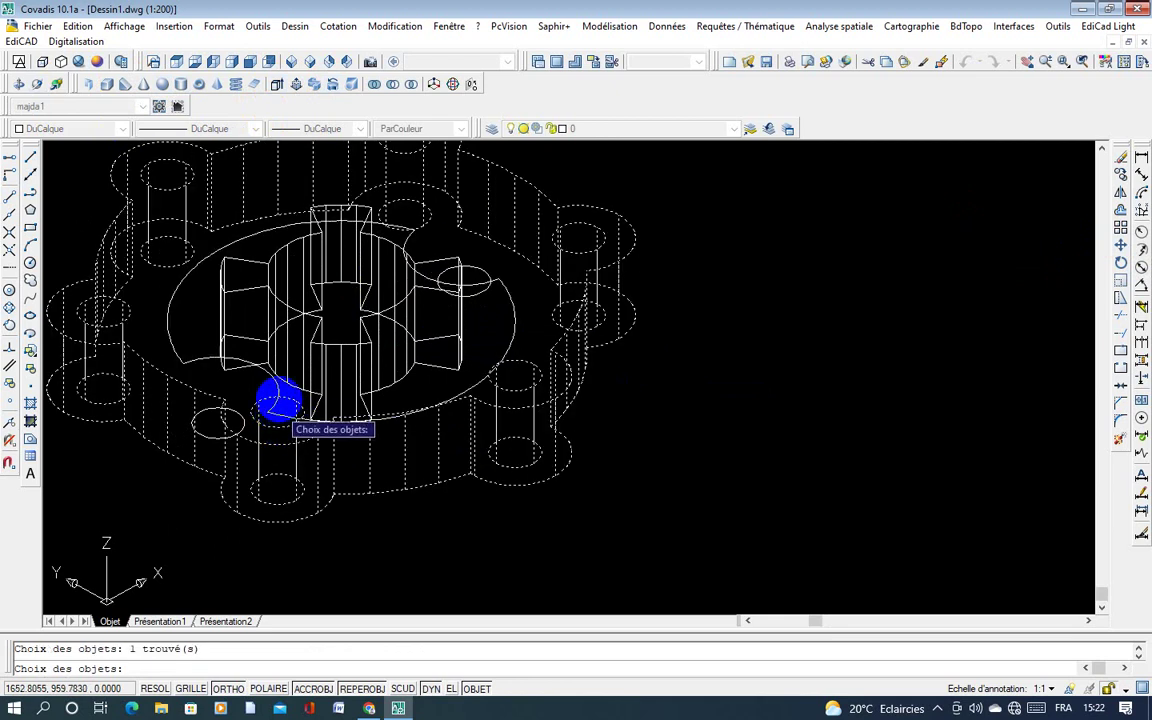
{"action": "key", "text": "Escape"}
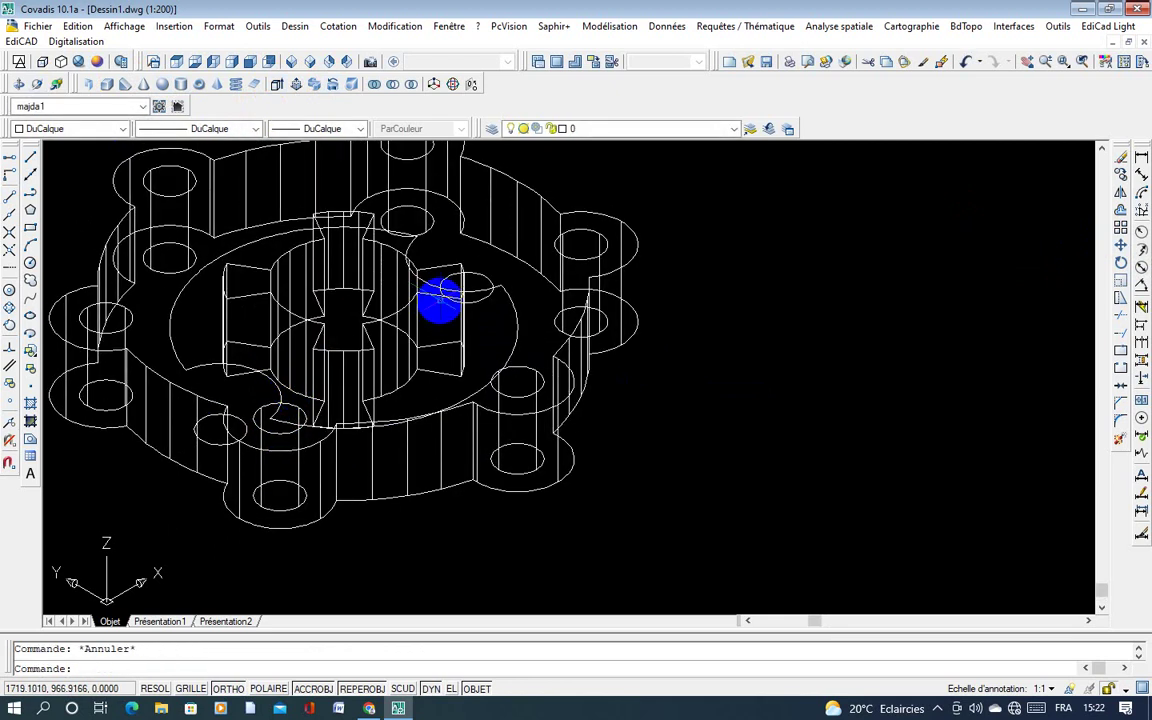
{"action": "middle_click_drag", "start_coordinate": [229, 390], "coordinate": [316, 342]}
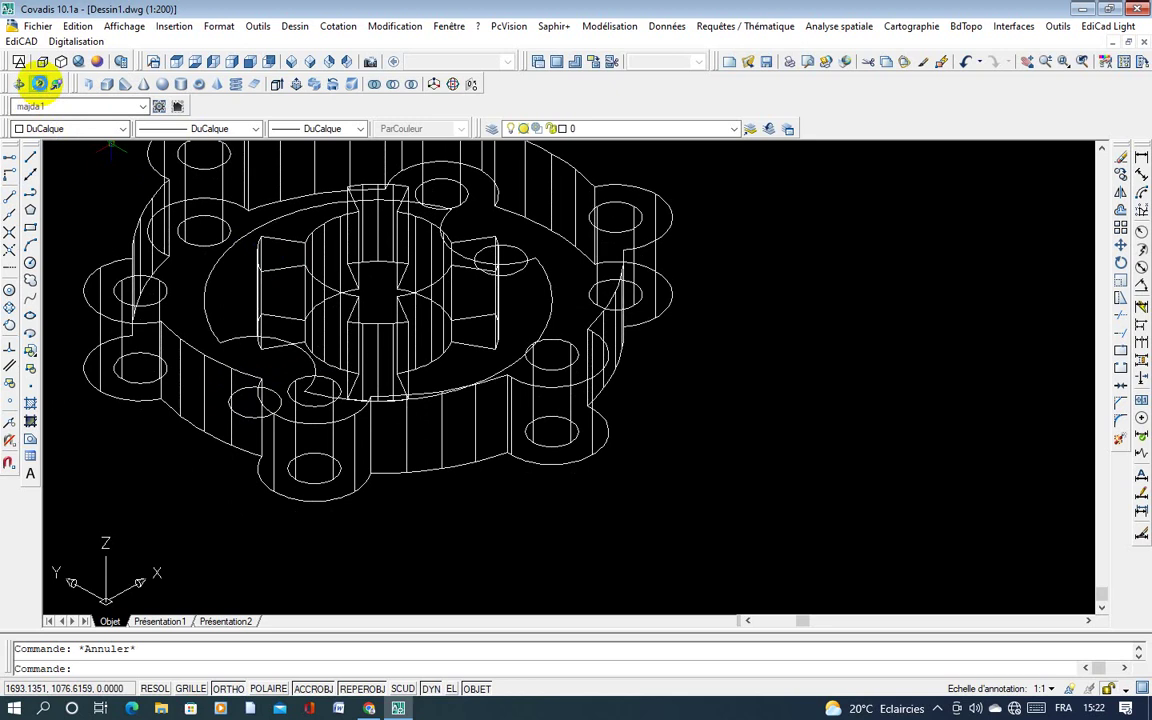
Step: Move the lower-left and top small hole circles up 10 units to the ring's level
{"action": "left_click", "coordinate": [38, 84]}
{"action": "left_click_drag", "start_coordinate": [450, 339], "coordinate": [435, 423]}
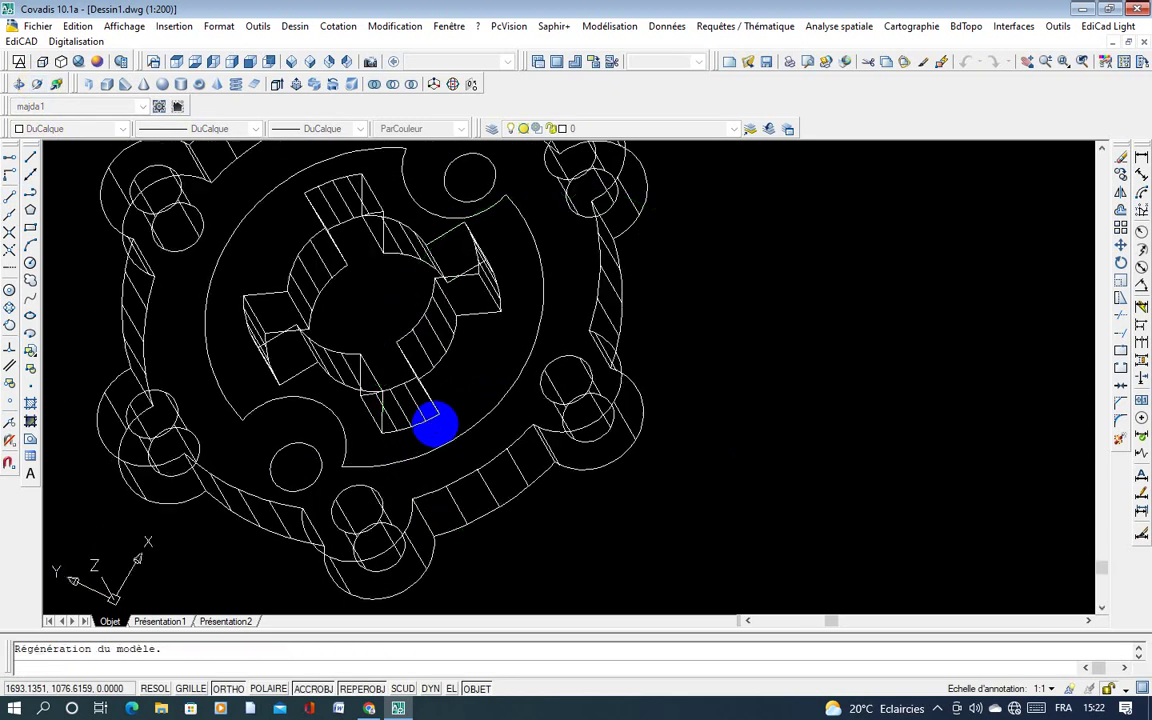
{"action": "key", "text": "Escape"}
{"action": "left_click", "coordinate": [1119, 247]}
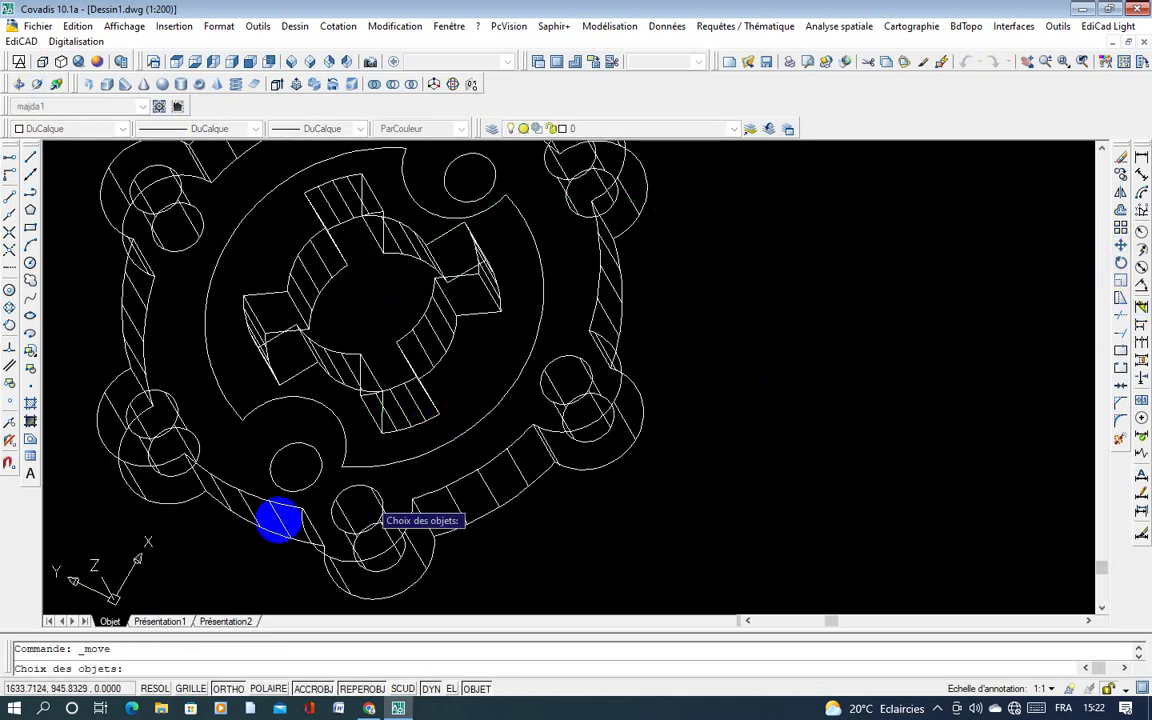
{"action": "left_click", "coordinate": [293, 468]}
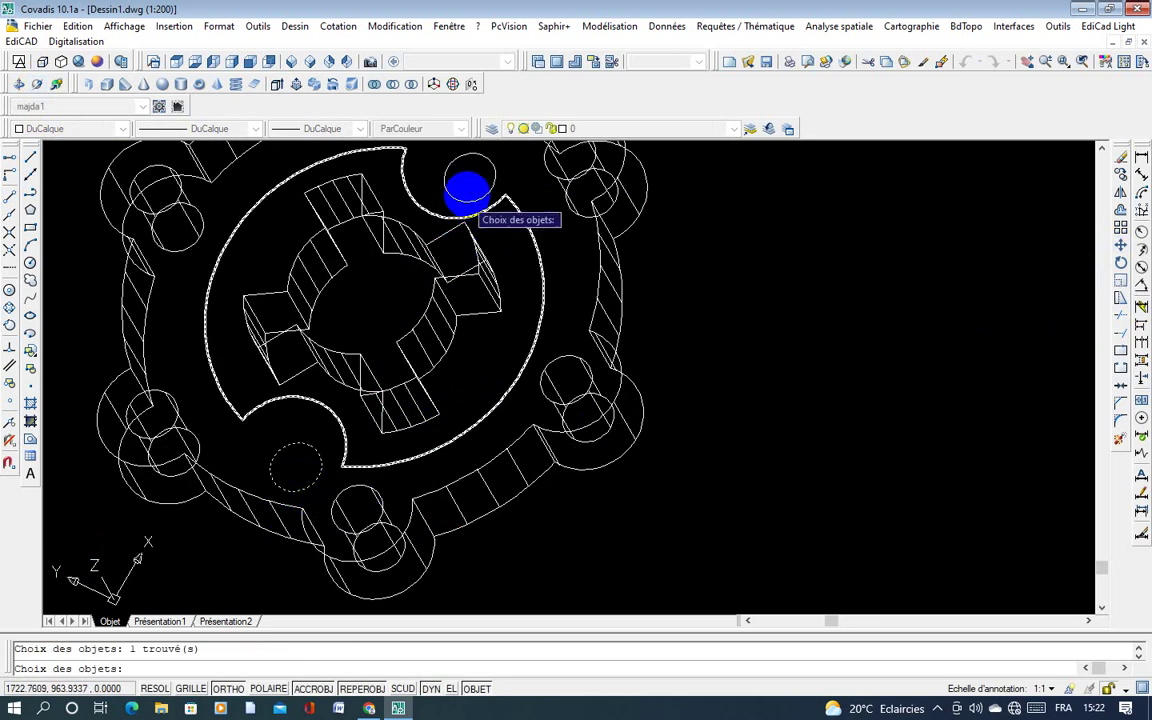
{"action": "left_click", "coordinate": [466, 196]}
{"action": "key", "text": "Return"}
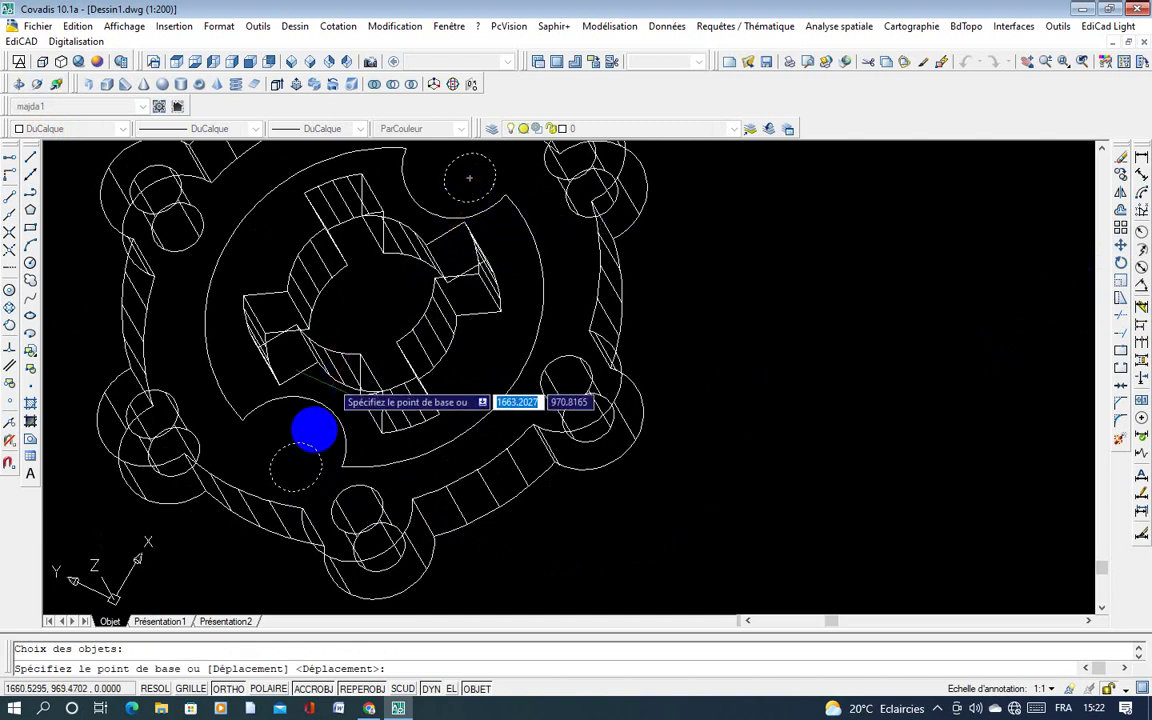
{"action": "left_click", "coordinate": [296, 467]}
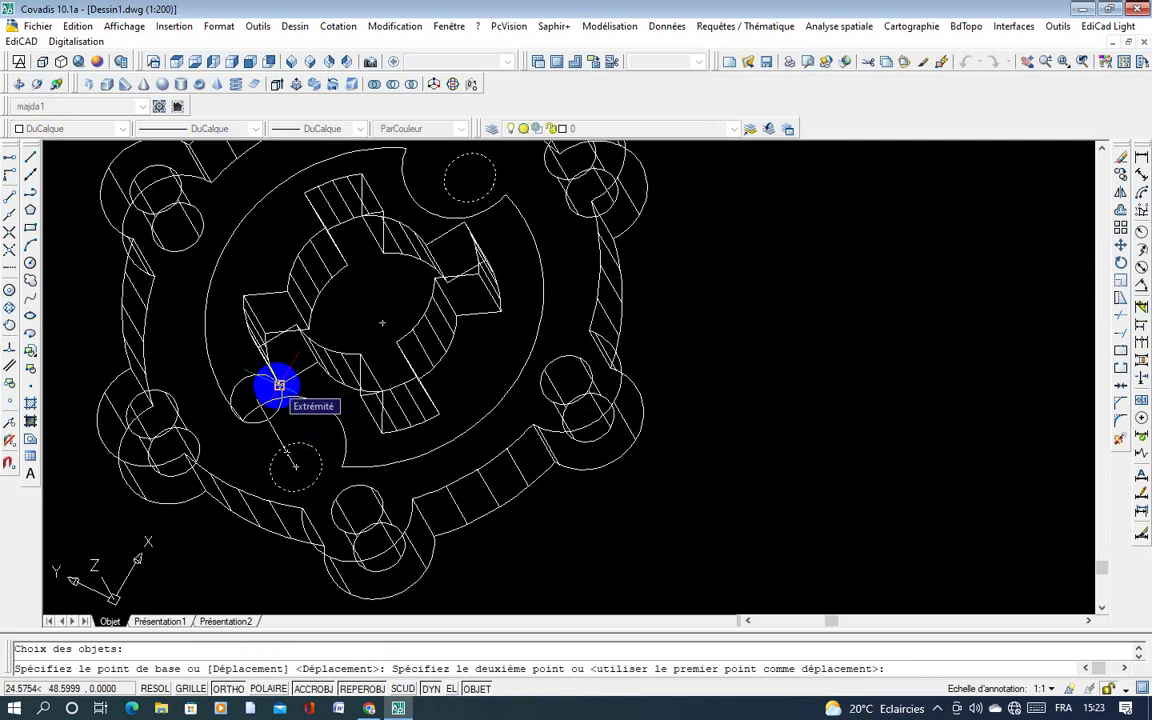
{"action": "type", "text": "10"}
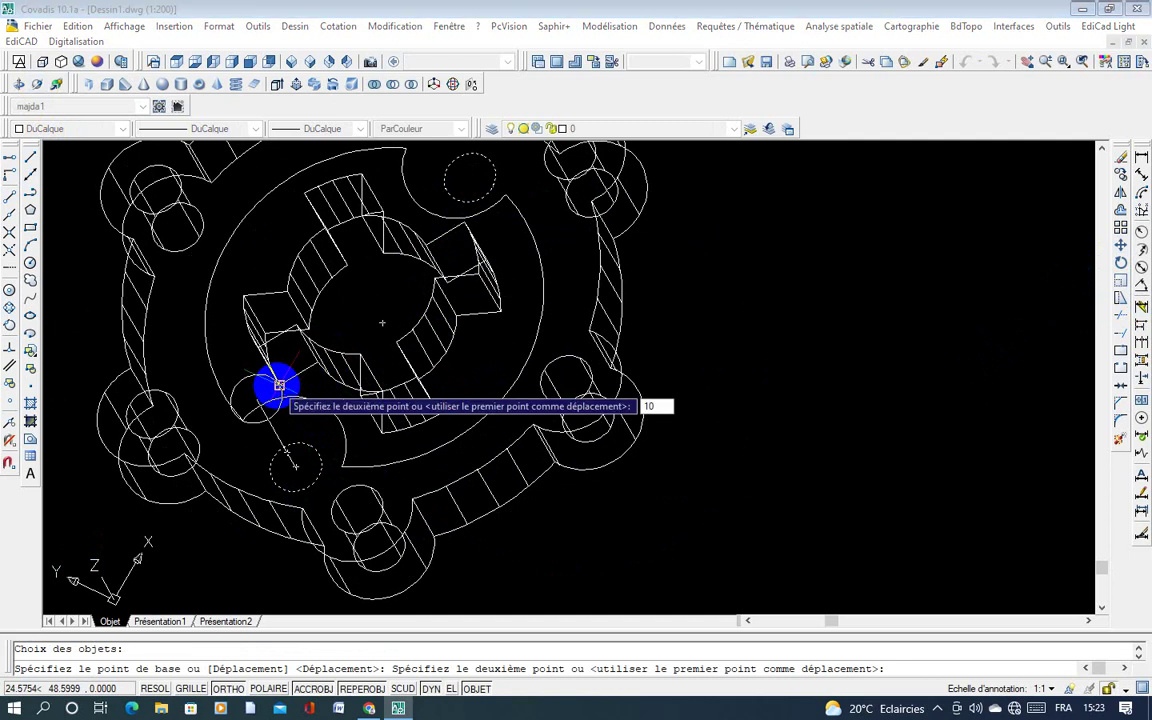
{"action": "key", "text": "Return"}
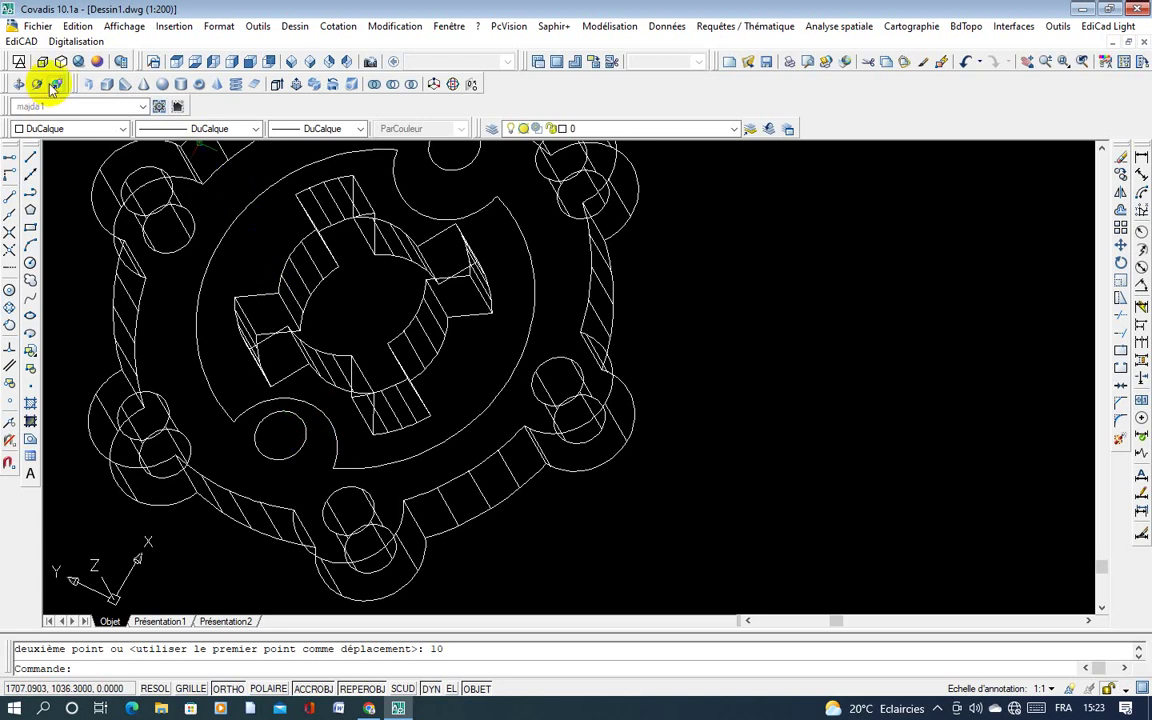
Step: Orbit the flange drawing into a tilted 3D view from a different angle
{"action": "left_click", "coordinate": [55, 86]}
{"action": "mouse_move", "coordinate": [267, 319]}
{"action": "left_mouse_down"}
{"action": "mouse_move", "coordinate": [440, 365]}
{"action": "mouse_move", "coordinate": [424, 231]}
{"action": "mouse_move", "coordinate": [342, 329]}
{"action": "mouse_move", "coordinate": [354, 385]}
{"action": "mouse_move", "coordinate": [458, 520]}
{"action": "left_mouse_up"}
{"action": "mouse_move", "coordinate": [629, 447]}
{"action": "left_mouse_down"}
{"action": "mouse_move", "coordinate": [342, 257]}
{"action": "mouse_move", "coordinate": [334, 283]}
{"action": "mouse_move", "coordinate": [373, 226]}
{"action": "mouse_move", "coordinate": [410, 358]}
{"action": "mouse_move", "coordinate": [522, 404]}
{"action": "mouse_move", "coordinate": [424, 260]}
{"action": "mouse_move", "coordinate": [404, 347]}
{"action": "mouse_move", "coordinate": [444, 428]}
{"action": "mouse_move", "coordinate": [411, 455]}
{"action": "mouse_move", "coordinate": [432, 386]}
{"action": "mouse_move", "coordinate": [396, 451]}
{"action": "mouse_move", "coordinate": [465, 404]}
{"action": "mouse_move", "coordinate": [447, 360]}
{"action": "mouse_move", "coordinate": [422, 365]}
{"action": "mouse_move", "coordinate": [456, 388]}
{"action": "mouse_move", "coordinate": [504, 463]}
{"action": "mouse_move", "coordinate": [615, 429]}
{"action": "mouse_move", "coordinate": [507, 501]}
{"action": "mouse_move", "coordinate": [509, 517]}
{"action": "mouse_move", "coordinate": [581, 471]}
{"action": "mouse_move", "coordinate": [591, 382]}
{"action": "mouse_move", "coordinate": [496, 406]}
{"action": "mouse_move", "coordinate": [555, 453]}
{"action": "left_mouse_up"}
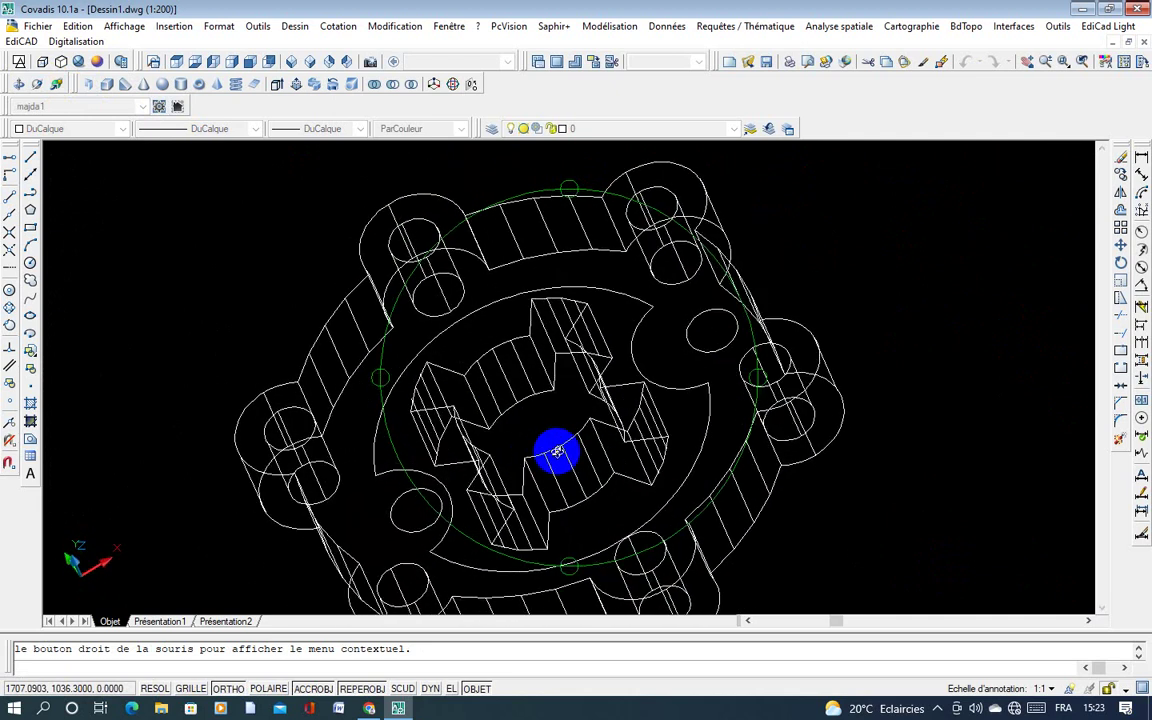
Step: Move the right small hole circle to a new position on the ring
{"action": "left_click", "coordinate": [1121, 245]}
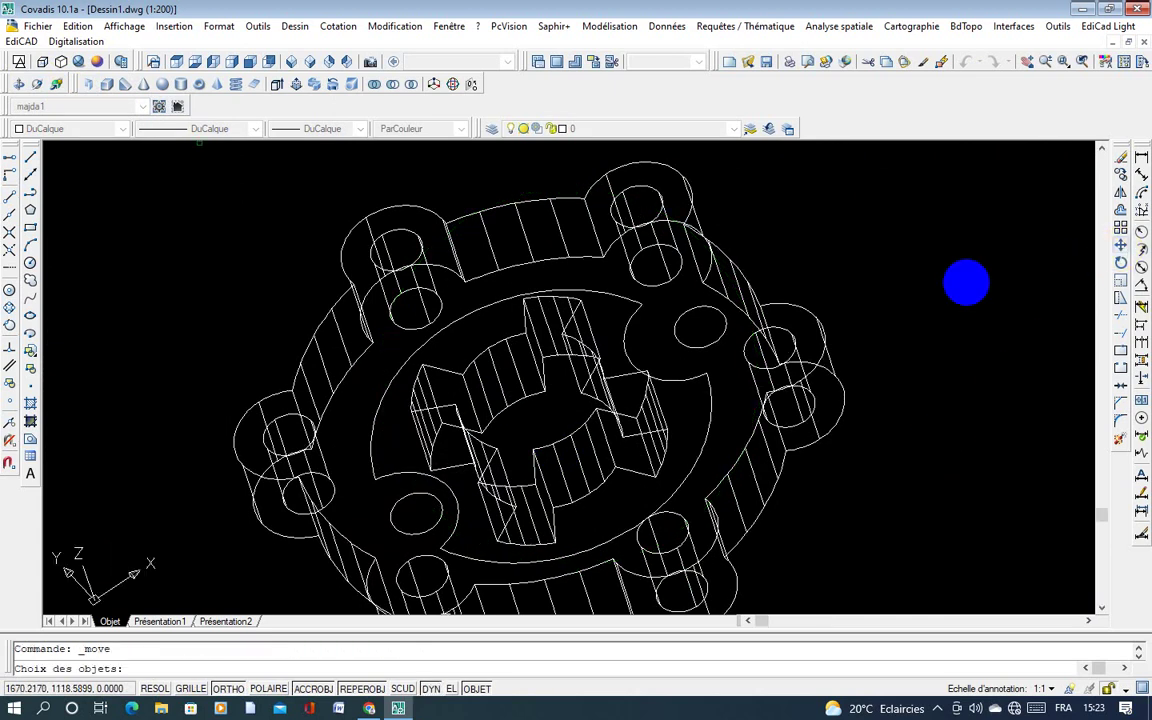
{"action": "key", "text": "Return"}
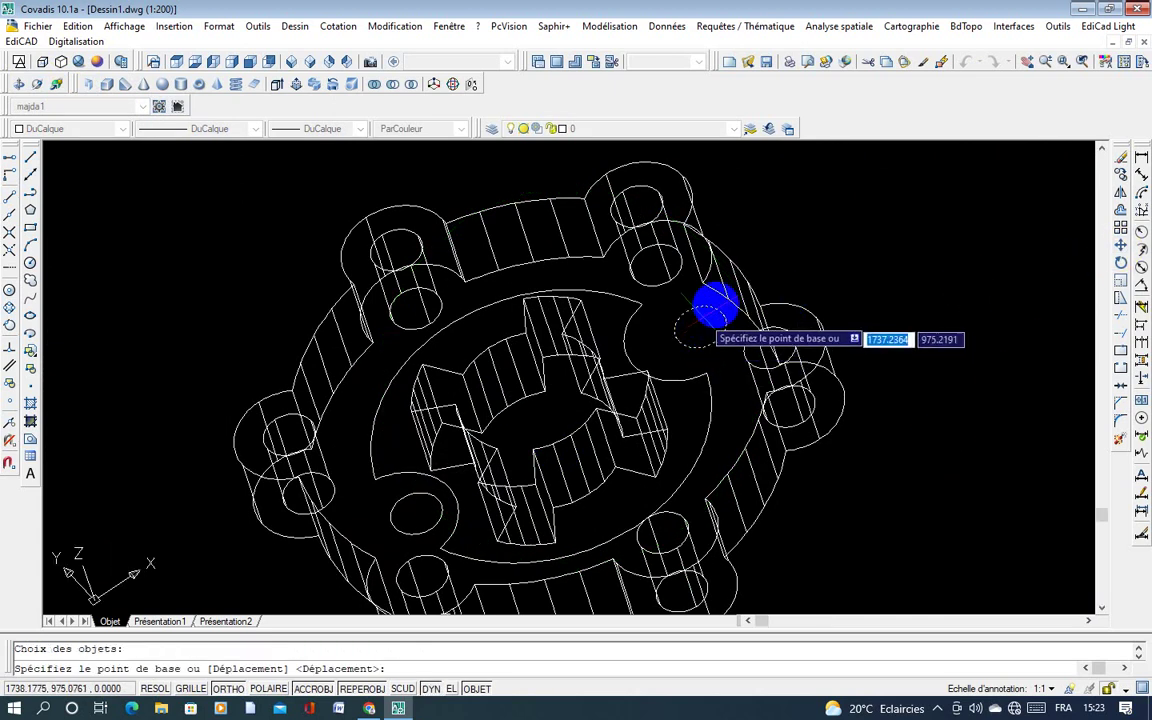
{"action": "left_click", "coordinate": [701, 326]}
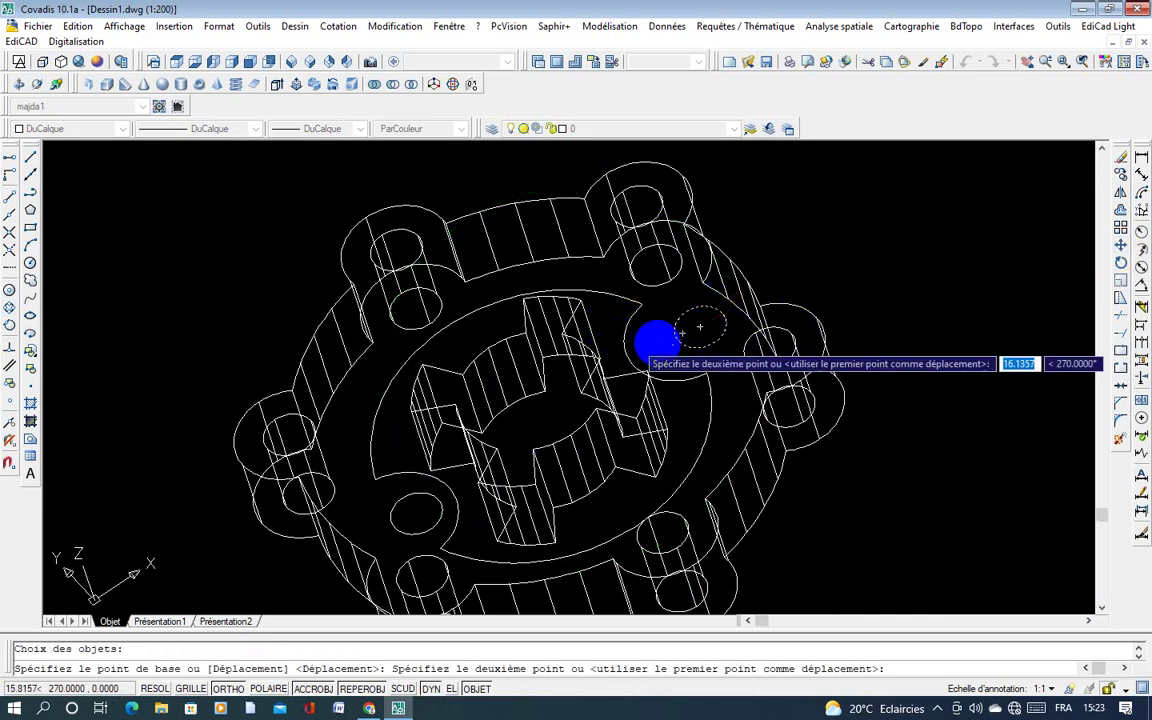
{"action": "left_click", "coordinate": [763, 358]}
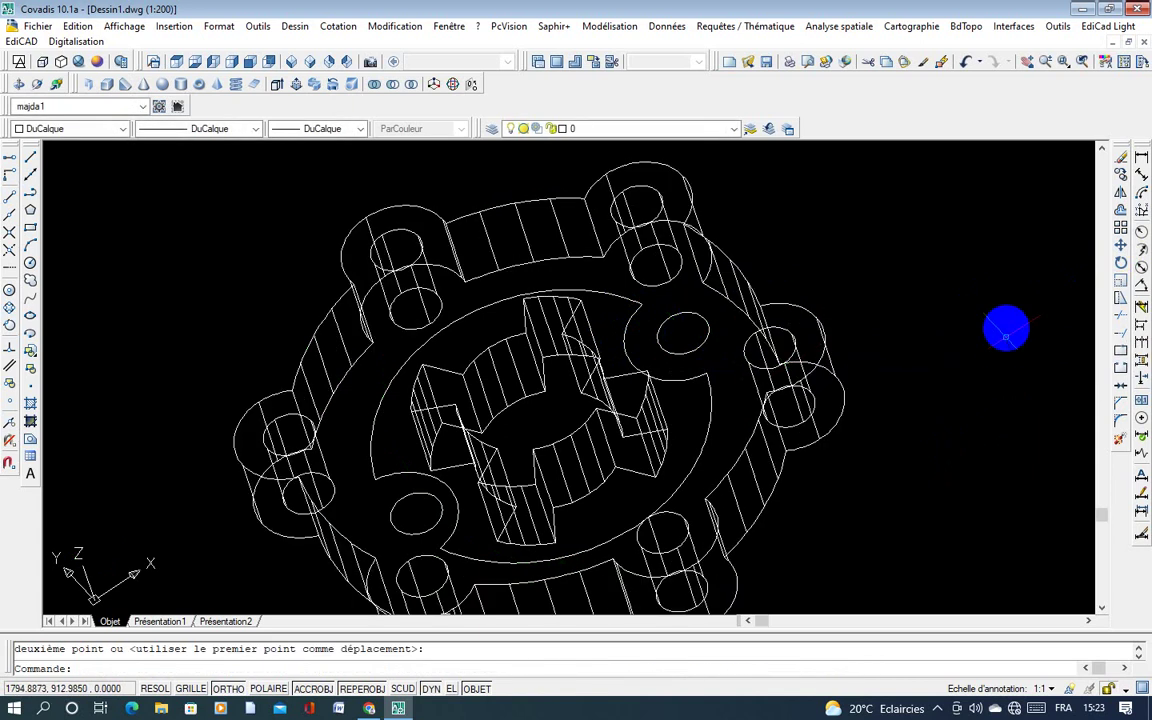
Step: Move the lower-left small hole circle slightly to its new position on the ring
{"action": "left_click", "coordinate": [487, 509]}
{"action": "key", "text": "Escape"}
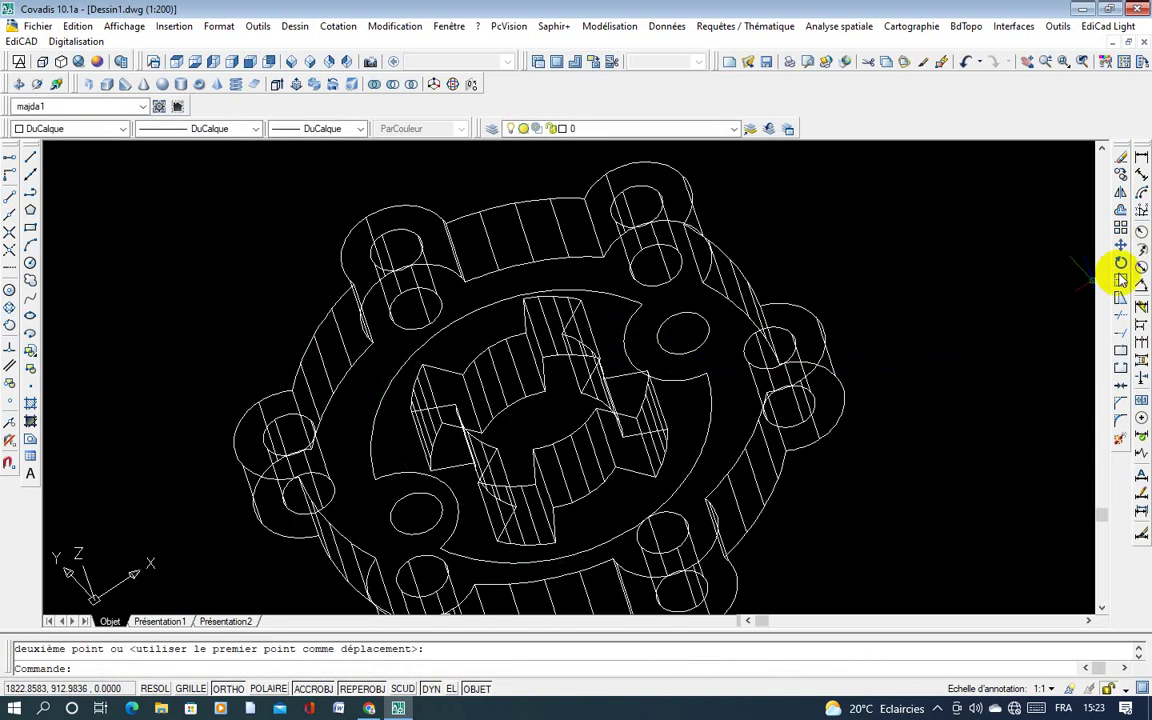
{"action": "left_click", "coordinate": [1121, 243]}
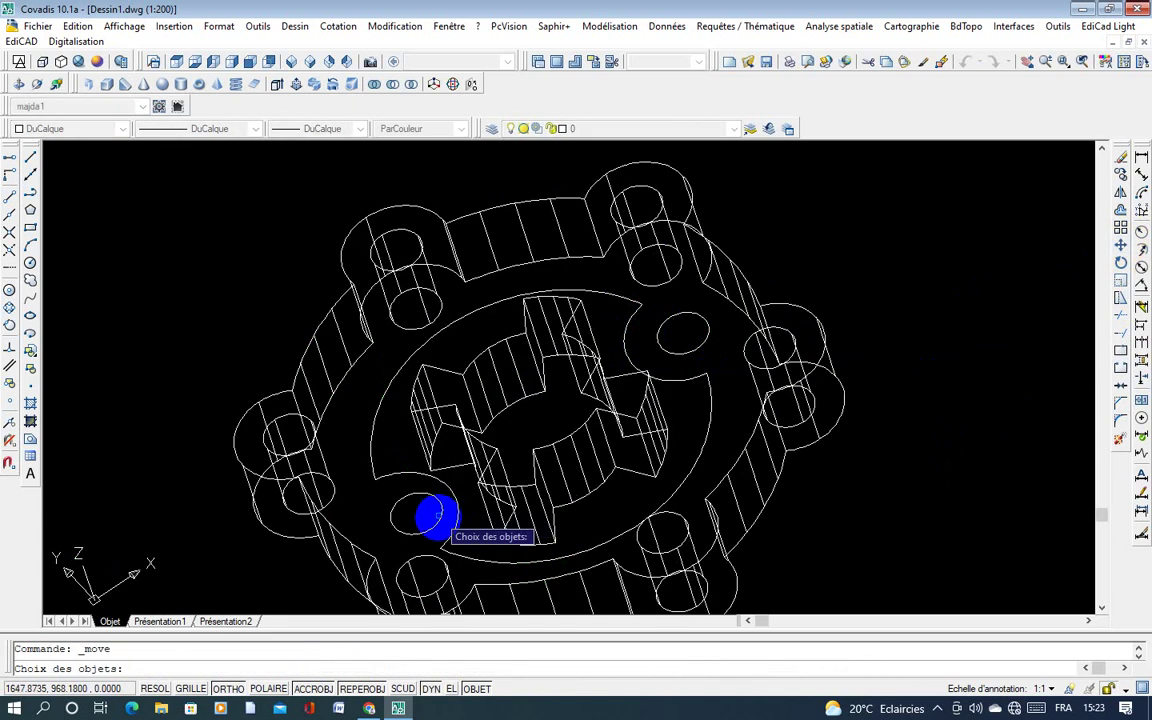
{"action": "left_click", "coordinate": [436, 515]}
{"action": "key", "text": "Return"}
{"action": "left_click", "coordinate": [414, 512]}
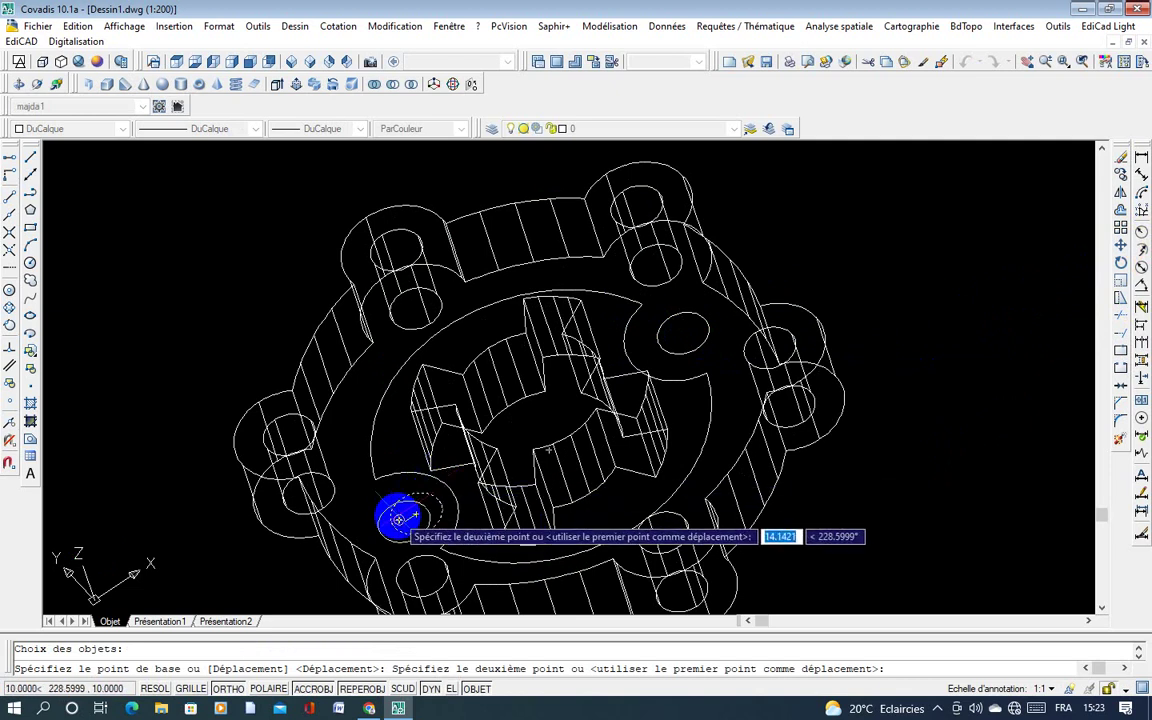
{"action": "left_click", "coordinate": [399, 519]}
{"action": "middle_click_drag", "start_coordinate": [514, 476], "coordinate": [311, 249], "text": "shift"}
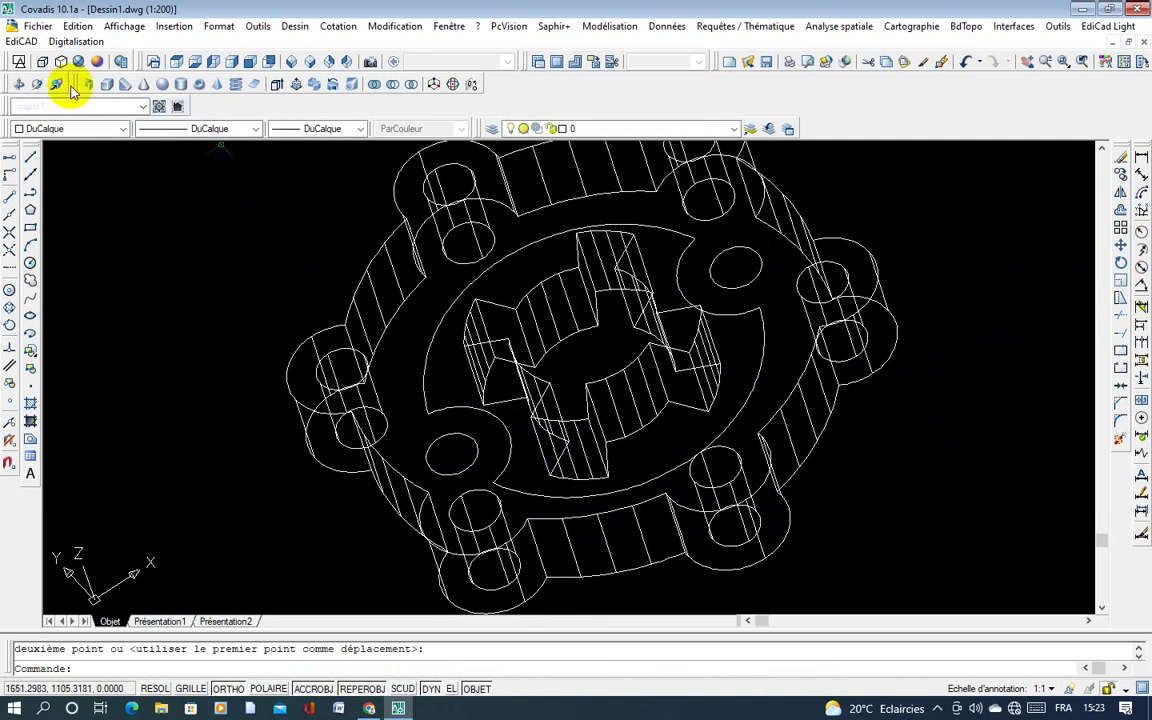
Step: From a side view, extrude the ring outline and both small circles 15 units high
{"action": "left_click", "coordinate": [37, 84]}
{"action": "mouse_move", "coordinate": [540, 283]}
{"action": "left_mouse_down"}
{"action": "mouse_move", "coordinate": [621, 237]}
{"action": "mouse_move", "coordinate": [755, 449]}
{"action": "left_mouse_up"}
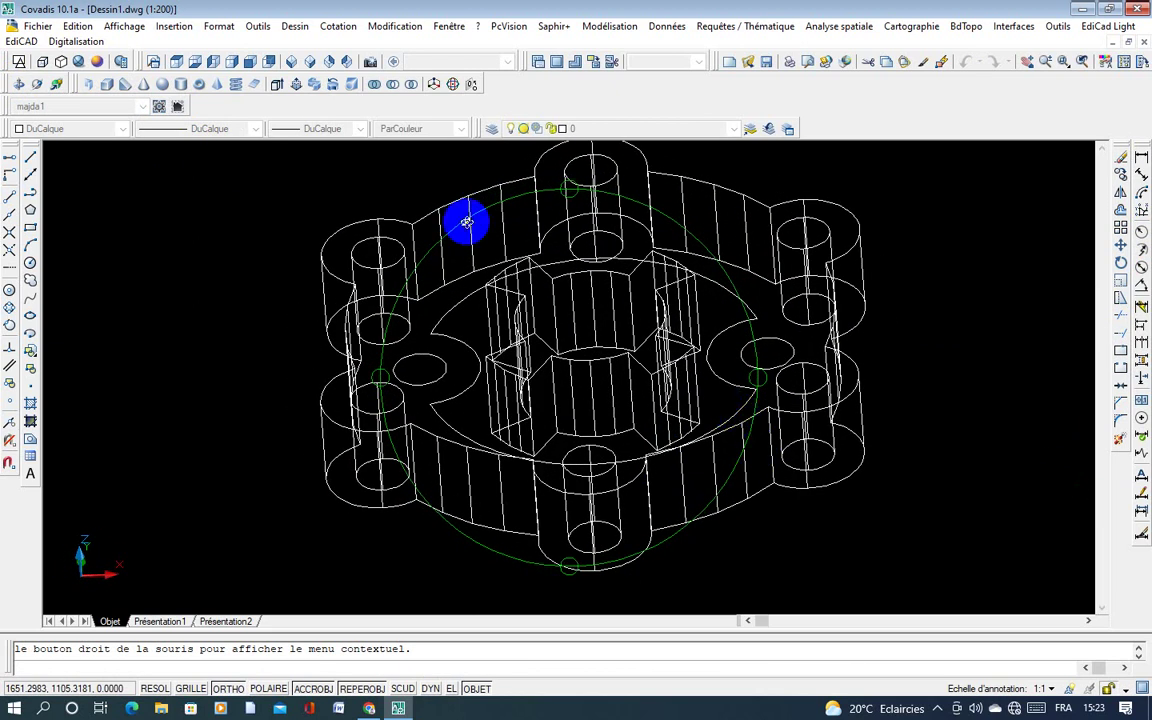
{"action": "key", "text": "Escape"}
{"action": "left_click", "coordinate": [277, 84]}
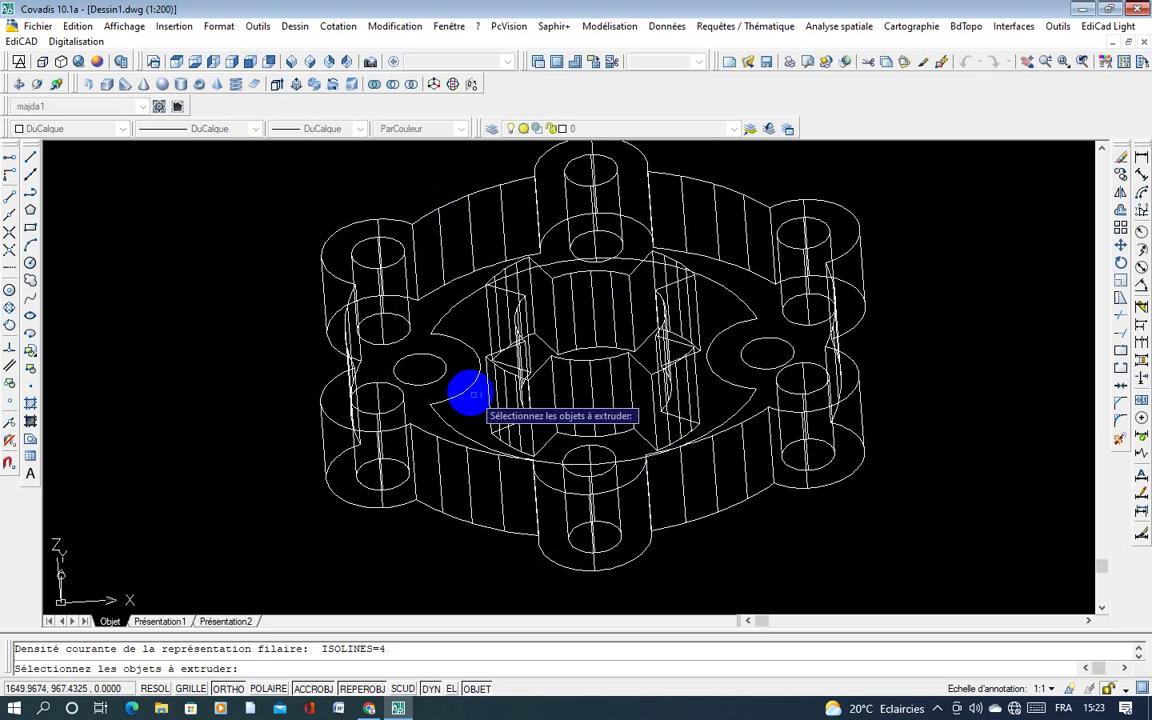
{"action": "left_click", "coordinate": [458, 387]}
{"action": "left_click", "coordinate": [419, 366]}
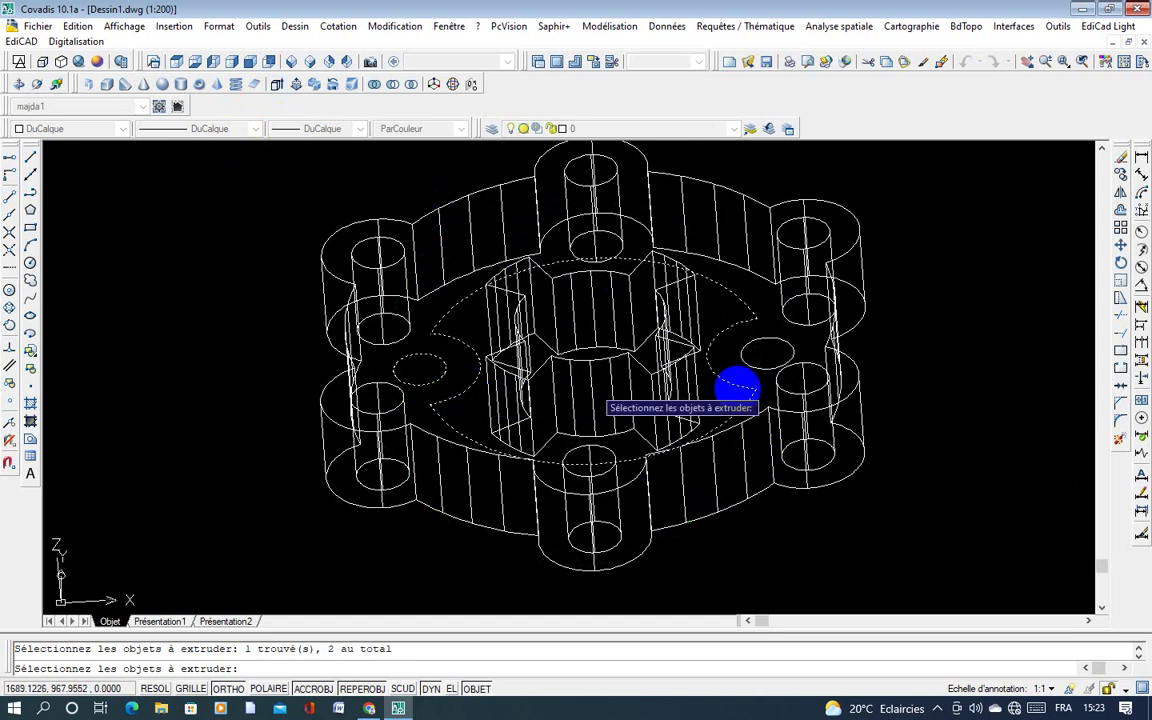
{"action": "left_click", "coordinate": [750, 367]}
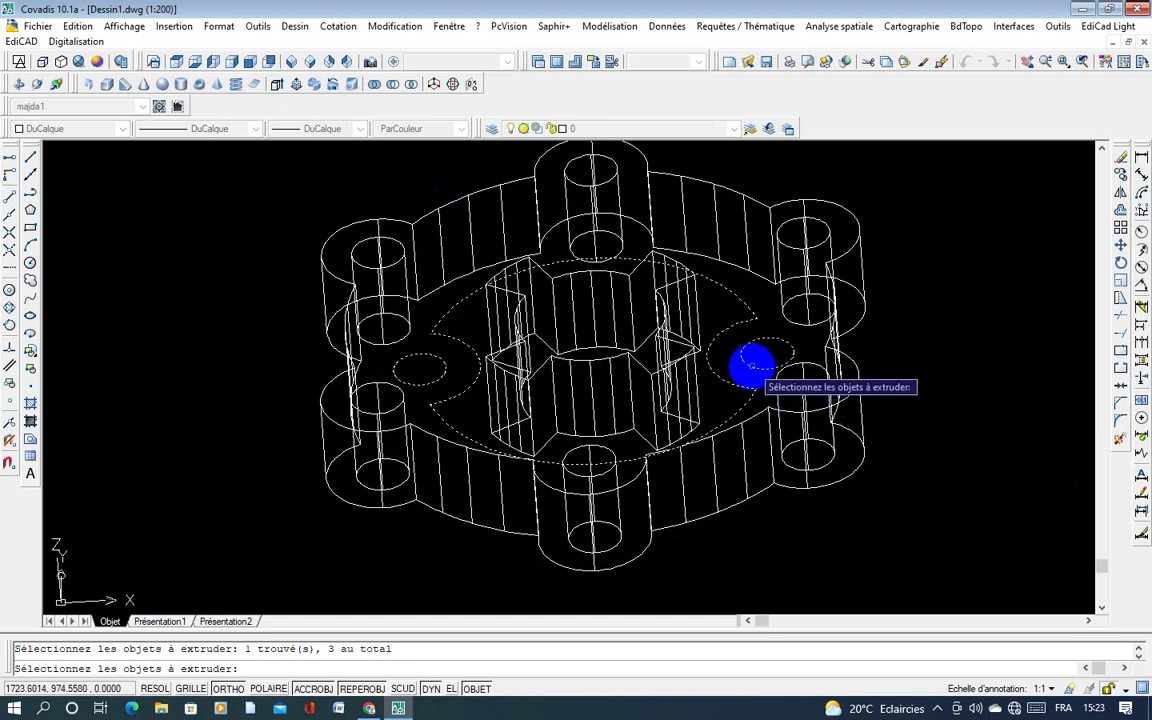
{"action": "key", "text": "Return"}
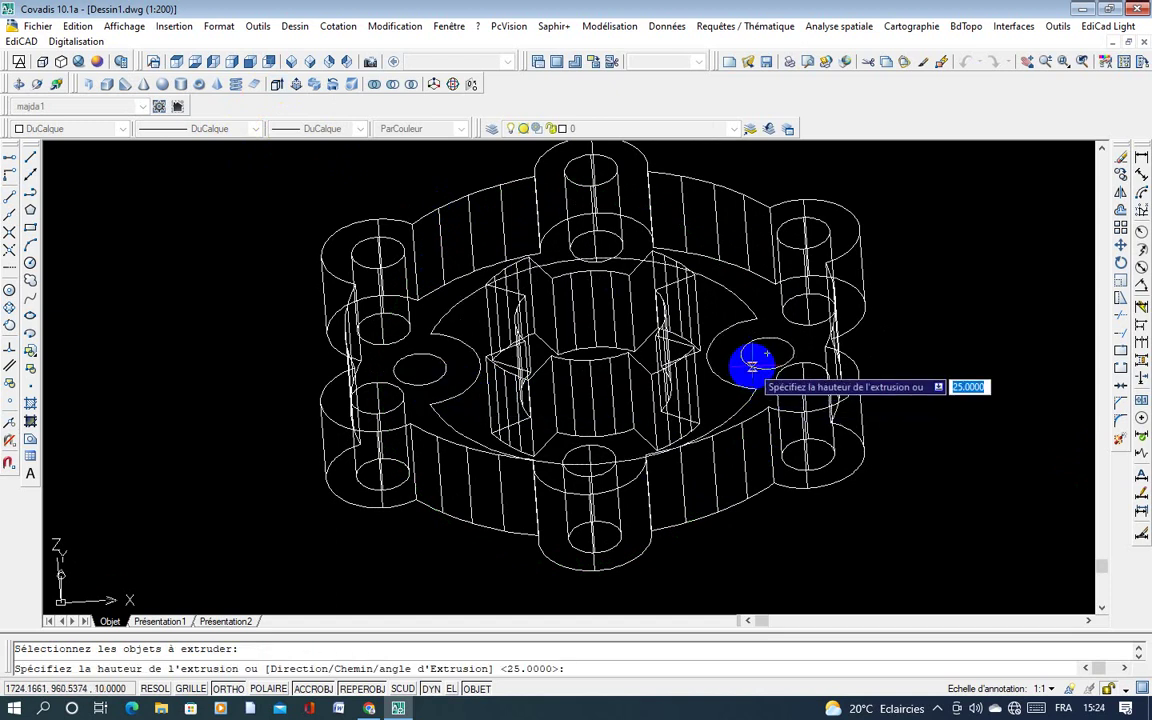
{"action": "type", "text": "15"}
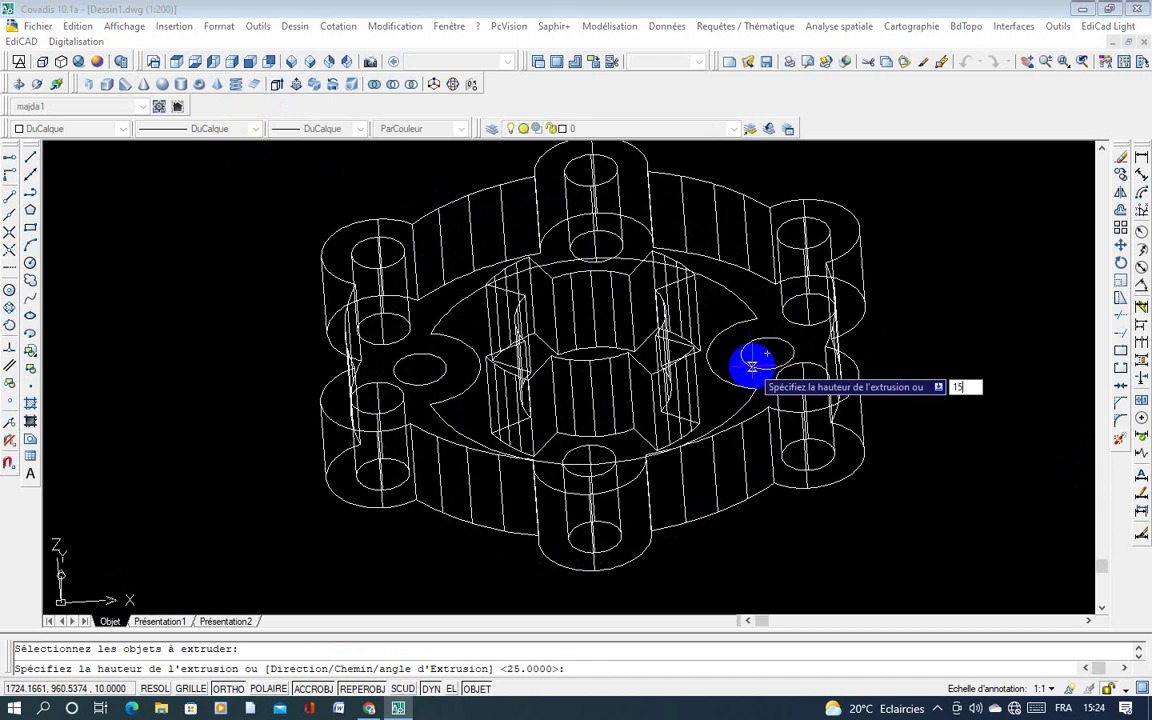
{"action": "key", "text": "Return"}
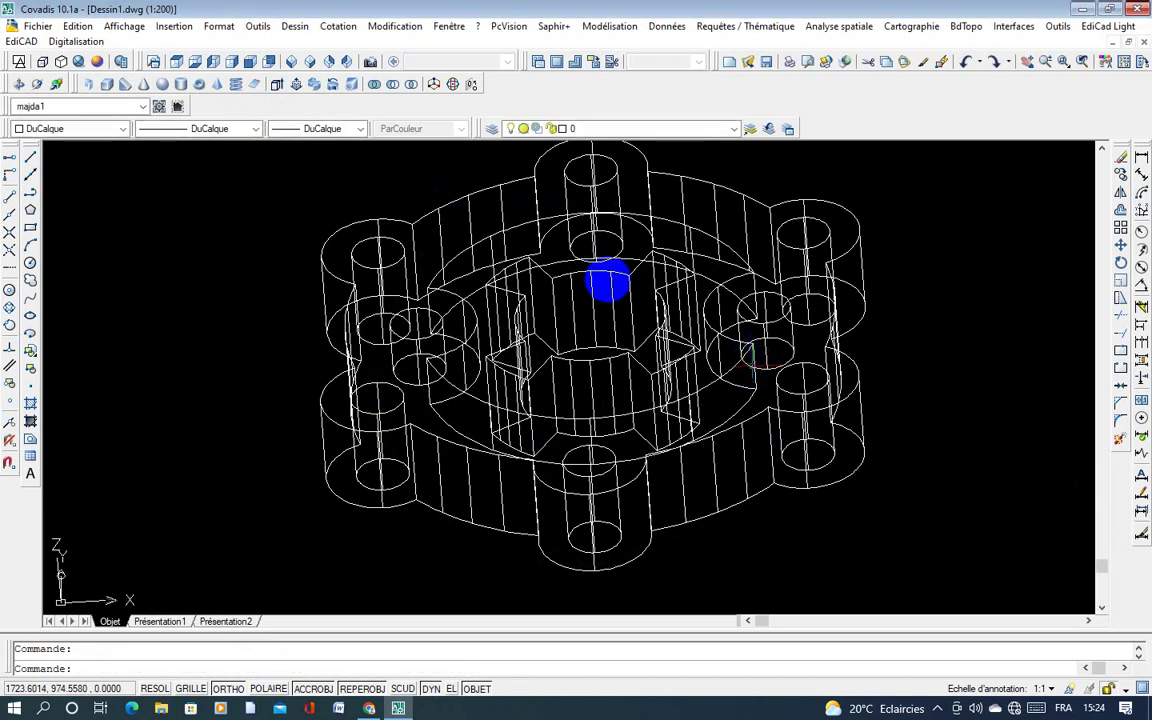
Step: Switch the model to a shaded display, briefly previewing it as transparent wireframe
{"action": "left_click", "coordinate": [114, 61]}
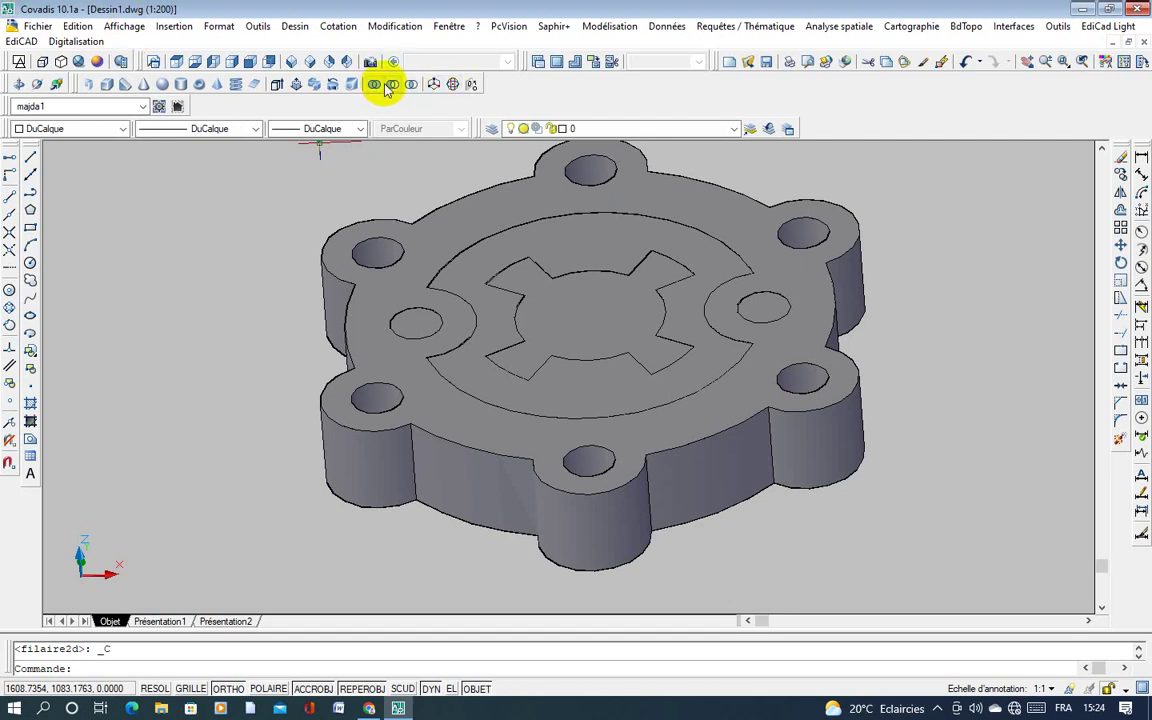
{"action": "left_click", "coordinate": [323, 62]}
{"action": "left_click", "coordinate": [350, 63]}
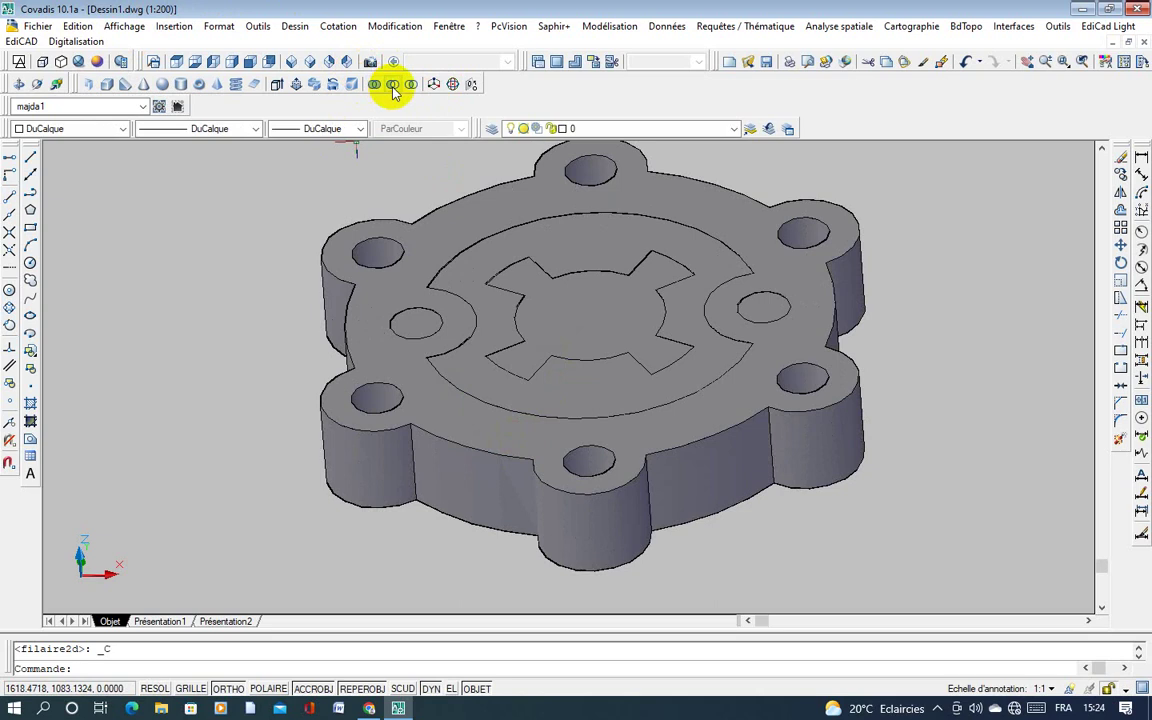
Step: Subtract the inner ring solid from the flange solid to carve the groove
{"action": "left_click", "coordinate": [393, 86]}
{"action": "left_click", "coordinate": [471, 423]}
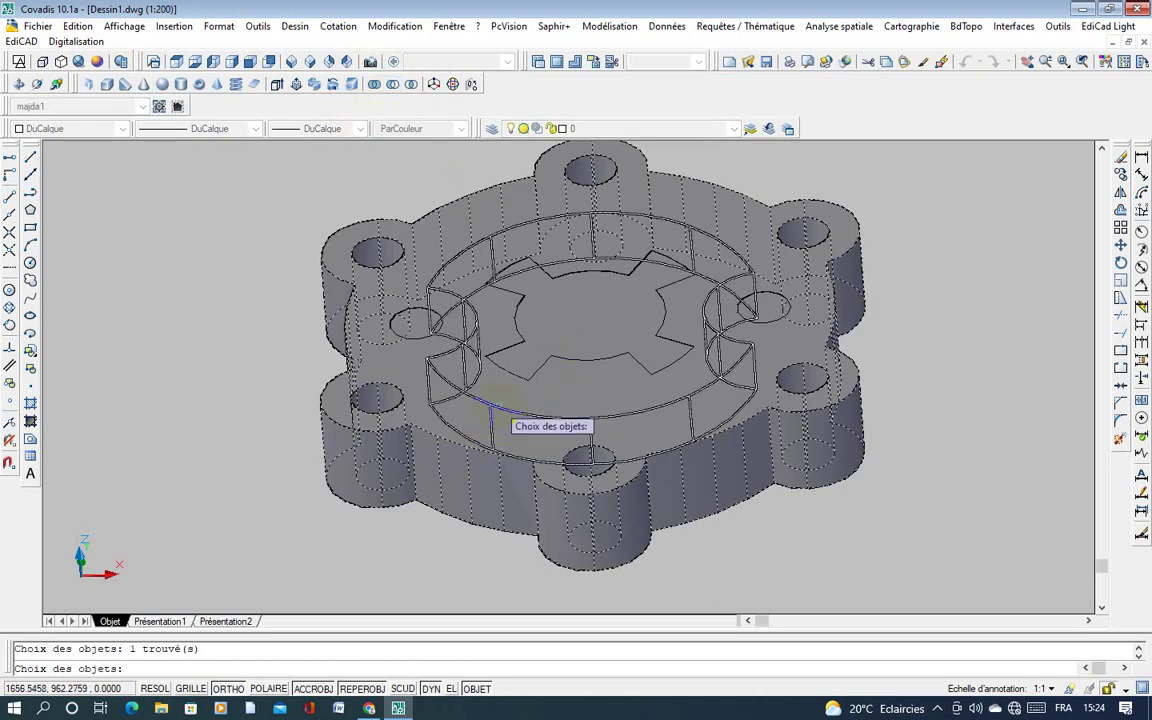
{"action": "key", "text": "Return"}
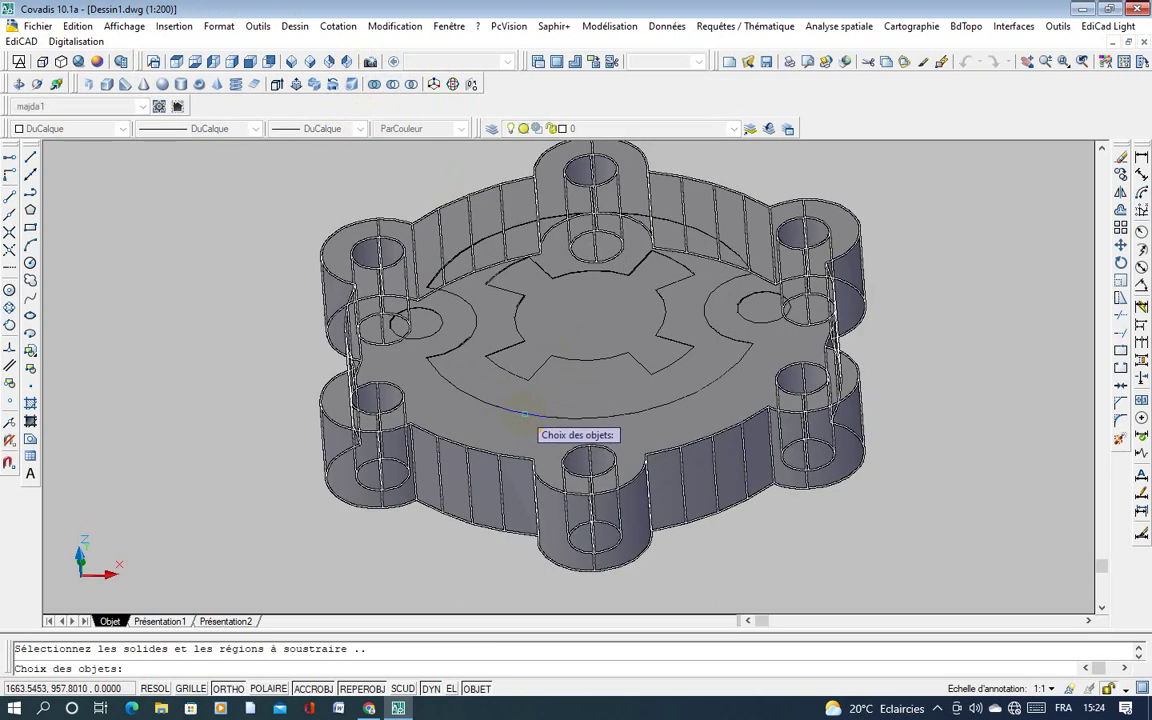
{"action": "left_click", "coordinate": [524, 412]}
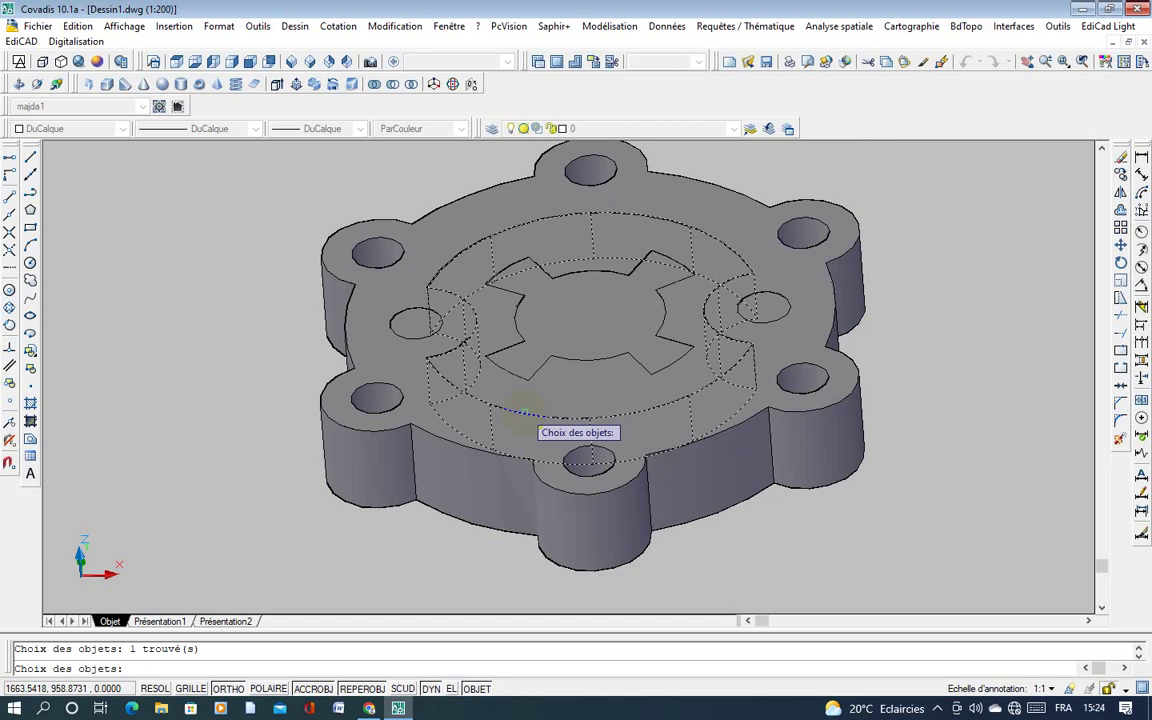
{"action": "key", "text": "Return"}
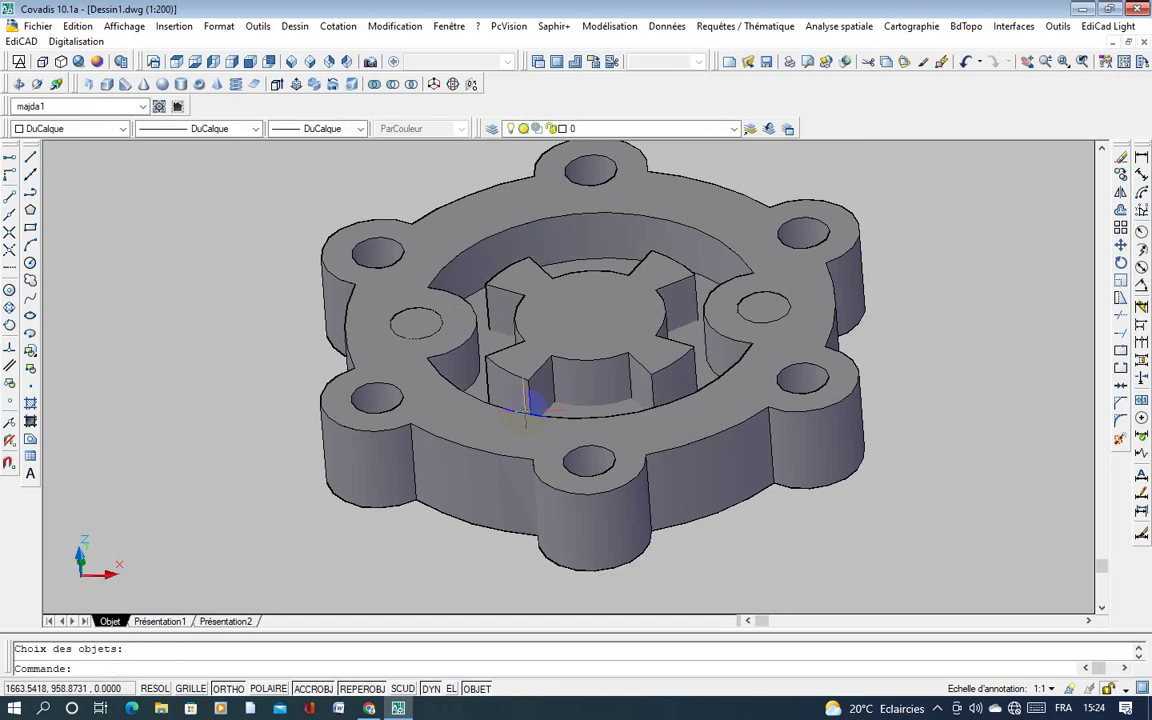
Step: Subtract the two small cylinders from the flange to bore holes in the lugs
{"action": "left_click", "coordinate": [396, 85]}
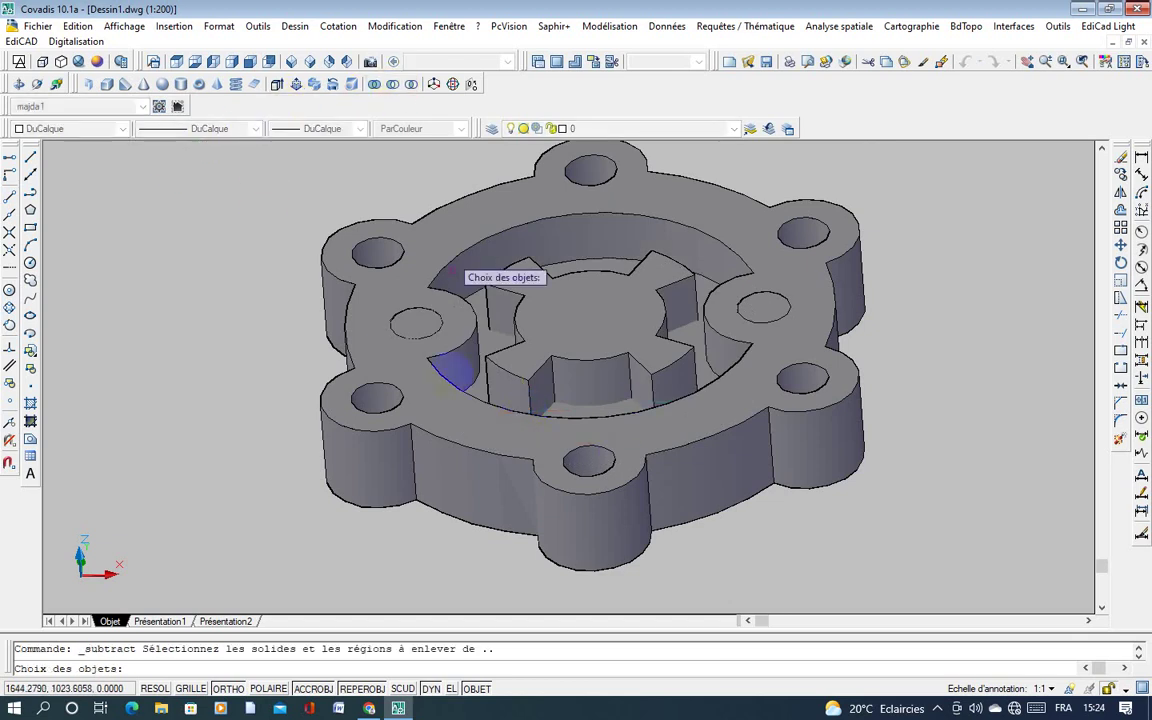
{"action": "left_click", "coordinate": [437, 420]}
{"action": "key", "text": "Return"}
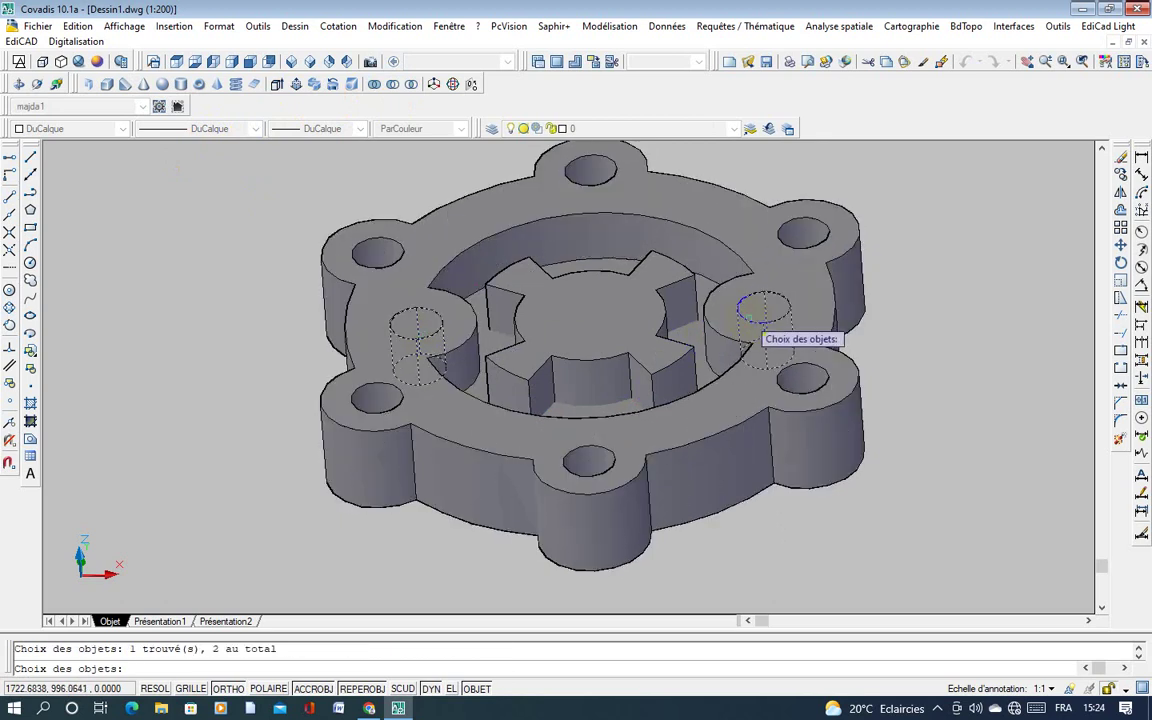
{"action": "key", "text": "Return"}
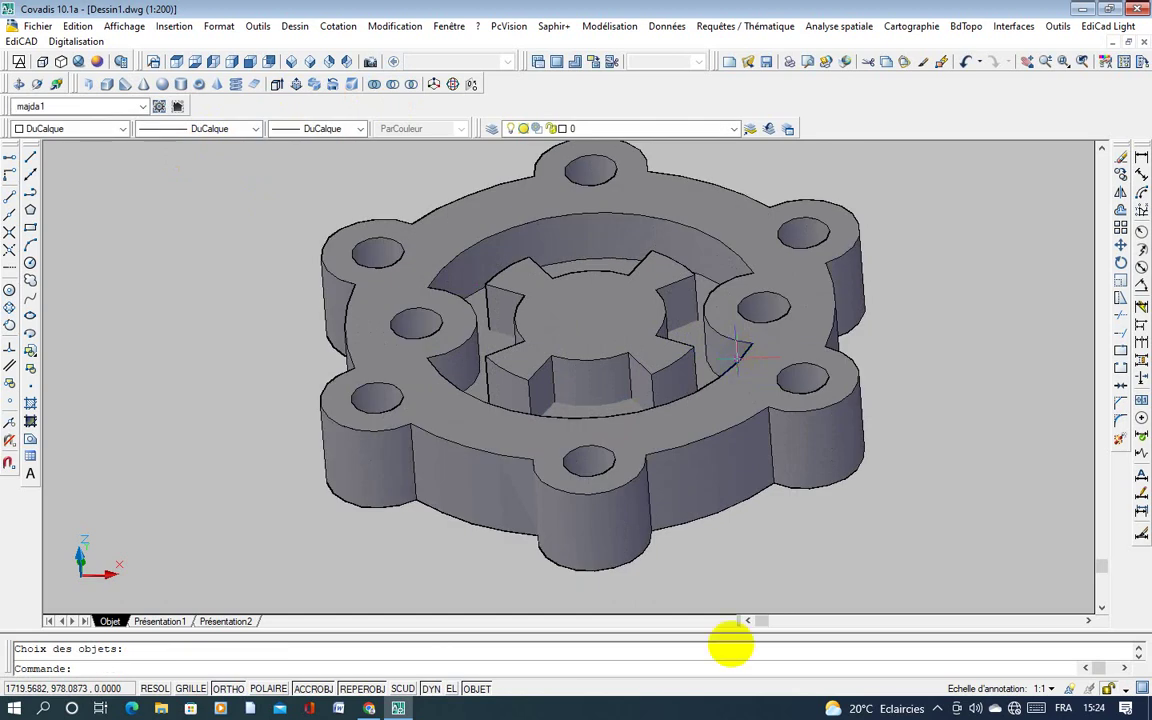
{"action": "left_click", "coordinate": [40, 85]}
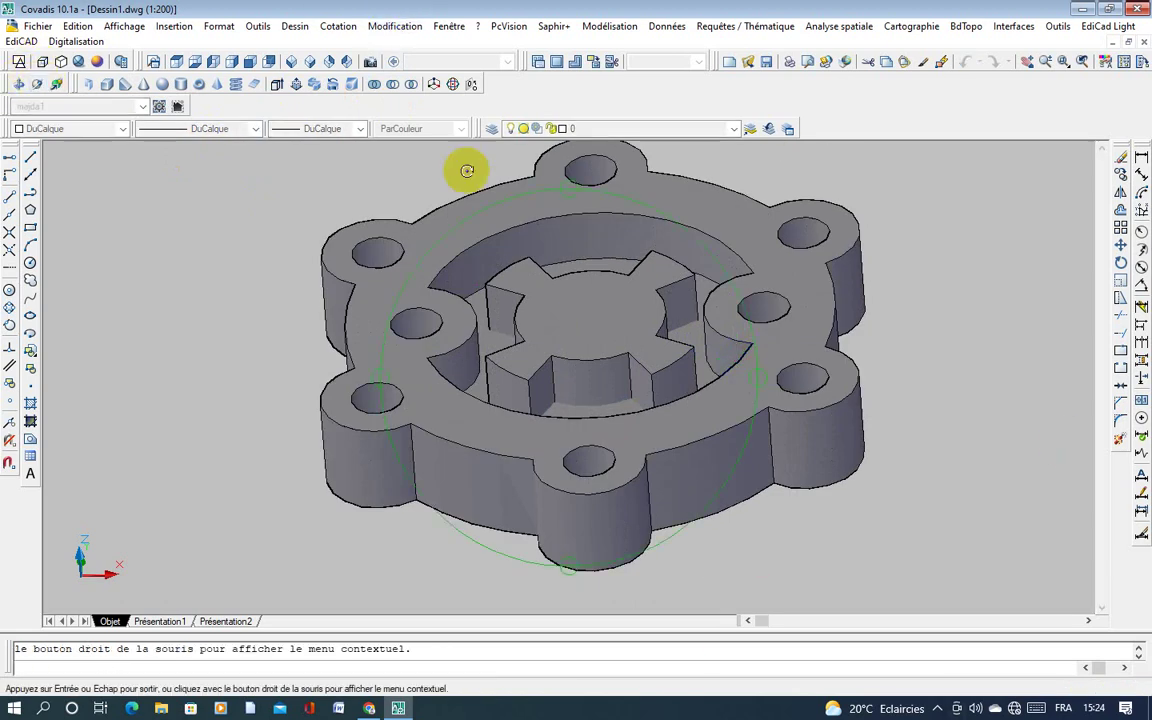
{"action": "mouse_move", "coordinate": [463, 170]}
{"action": "left_mouse_down"}
{"action": "mouse_move", "coordinate": [676, 310]}
{"action": "mouse_move", "coordinate": [566, 288]}
{"action": "mouse_move", "coordinate": [571, 103]}
{"action": "mouse_move", "coordinate": [579, 219]}
{"action": "mouse_move", "coordinate": [540, 334]}
{"action": "mouse_move", "coordinate": [511, 348]}
{"action": "left_mouse_up"}
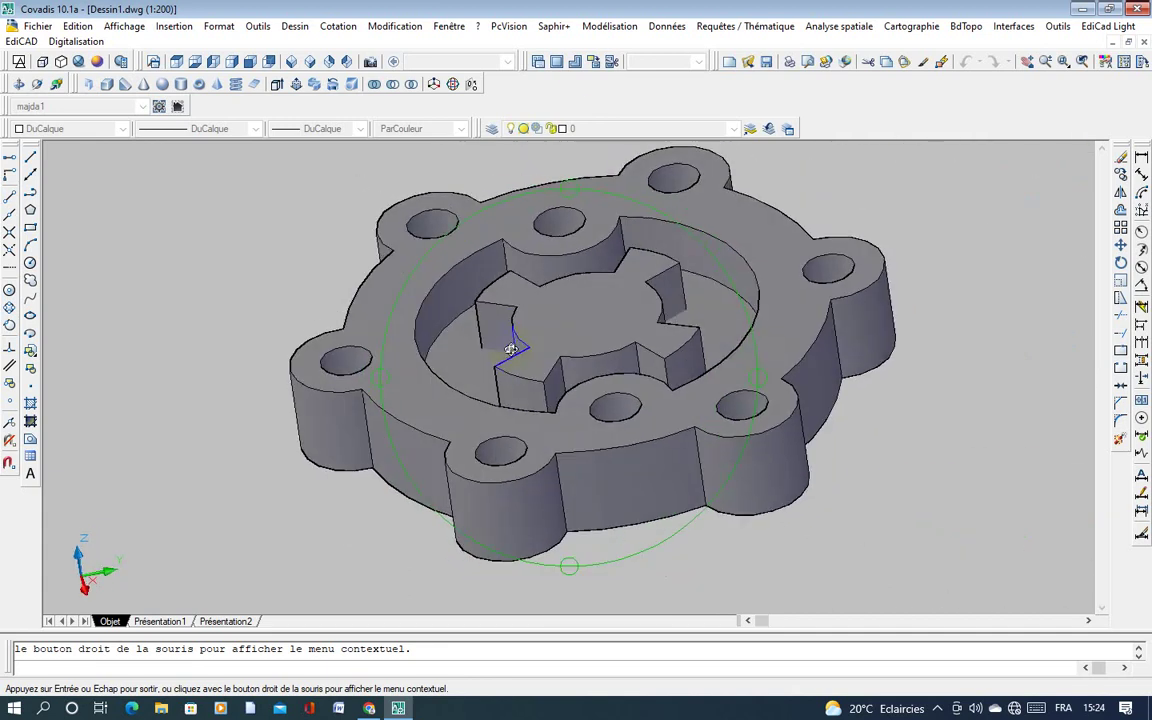
Step: Union all the window-selected flange pieces into one single solid
{"action": "left_click", "coordinate": [376, 87]}
{"action": "scroll", "coordinate": [488, 226], "scroll_direction": "down", "scroll_amount": 5}
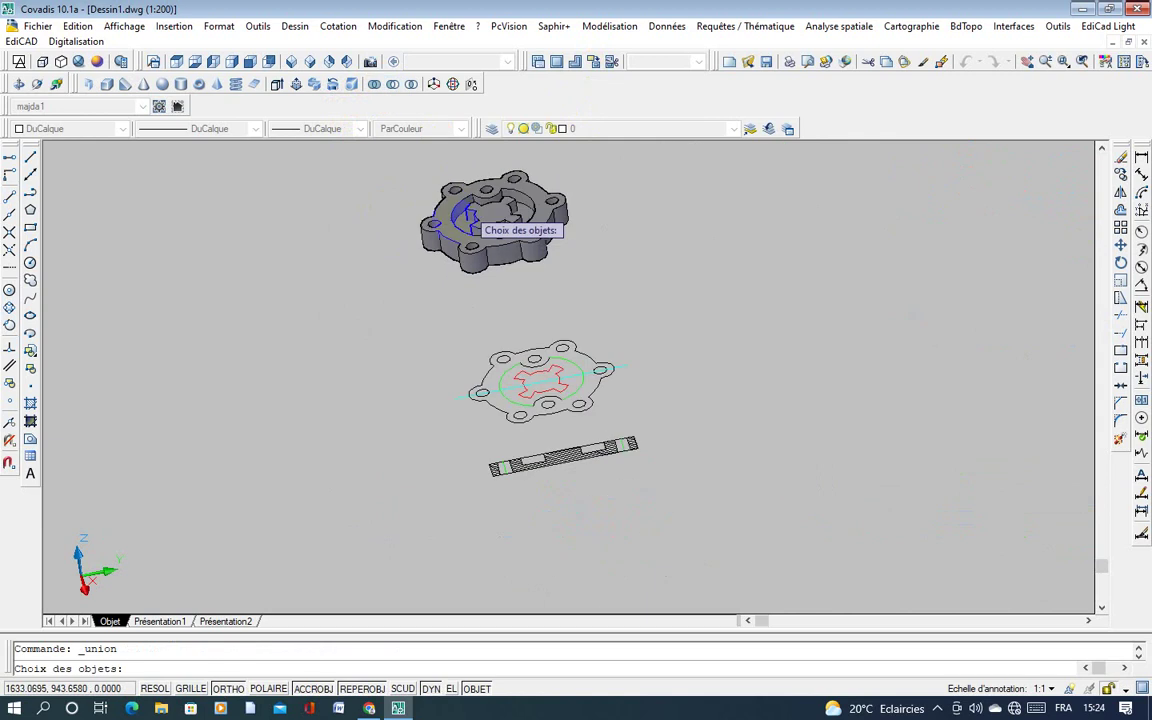
{"action": "left_click", "coordinate": [342, 144]}
{"action": "left_click", "coordinate": [618, 300]}
{"action": "key", "text": "Return"}
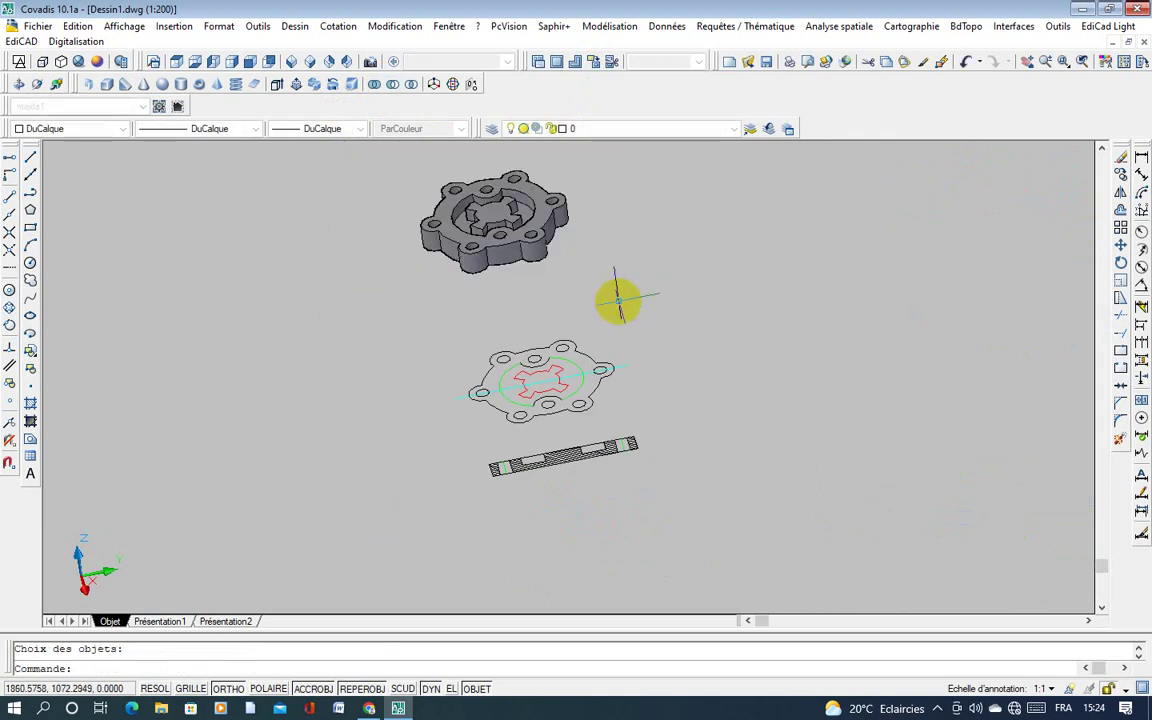
Step: Orbit, zoom and pan to inspect the finished flange from above
{"action": "left_click", "coordinate": [45, 88]}
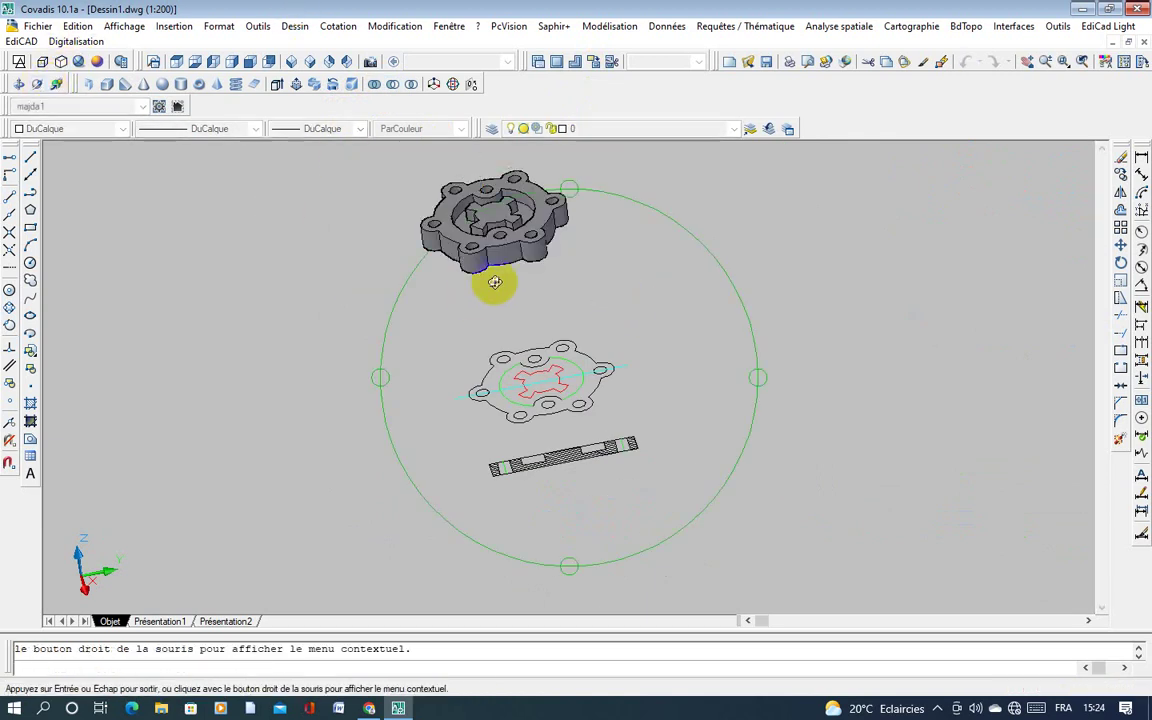
{"action": "mouse_move", "coordinate": [489, 283]}
{"action": "left_mouse_down"}
{"action": "mouse_move", "coordinate": [507, 175]}
{"action": "mouse_move", "coordinate": [550, 229]}
{"action": "mouse_move", "coordinate": [480, 358]}
{"action": "left_mouse_up"}
{"action": "scroll", "coordinate": [480, 358], "scroll_direction": "up", "scroll_amount": 2}
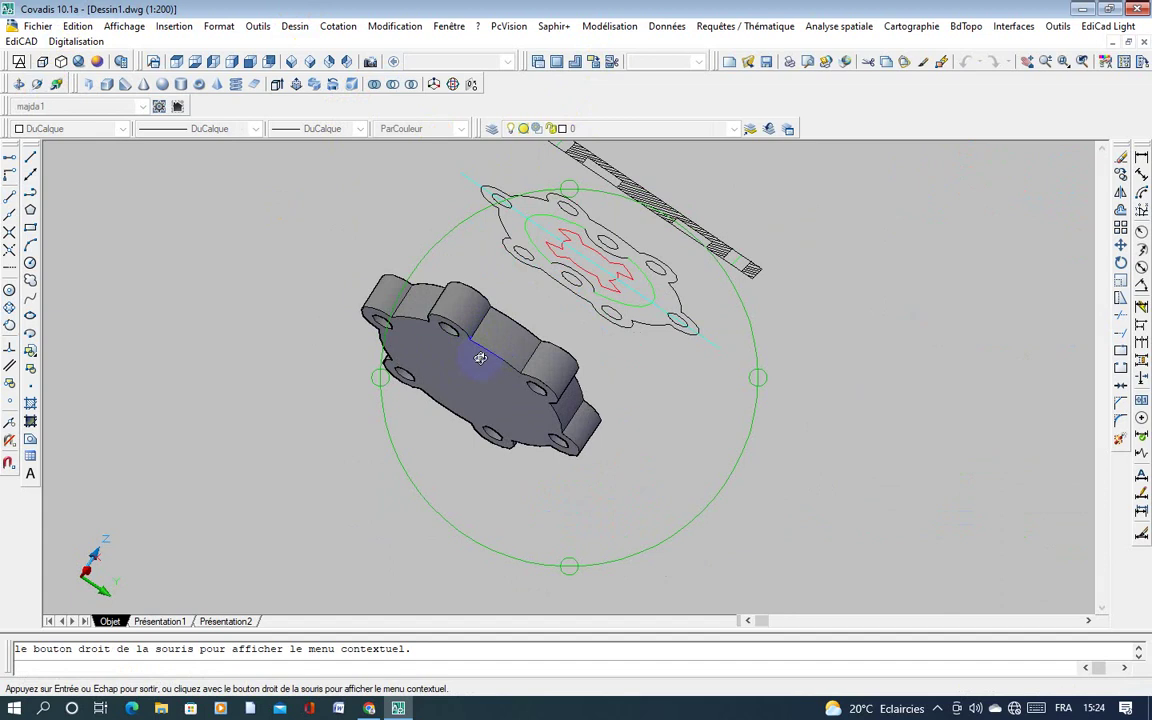
{"action": "scroll", "coordinate": [478, 360], "scroll_direction": "up", "scroll_amount": 2}
{"action": "scroll", "coordinate": [478, 360], "scroll_direction": "up", "scroll_amount": 2}
{"action": "scroll", "coordinate": [476, 320], "scroll_direction": "up", "scroll_amount": 2}
{"action": "mouse_move", "coordinate": [475, 280]}
{"action": "left_mouse_down"}
{"action": "mouse_move", "coordinate": [406, 301]}
{"action": "mouse_move", "coordinate": [597, 347]}
{"action": "mouse_move", "coordinate": [527, 288]}
{"action": "mouse_move", "coordinate": [492, 408]}
{"action": "mouse_move", "coordinate": [522, 355]}
{"action": "mouse_move", "coordinate": [301, 357]}
{"action": "mouse_move", "coordinate": [380, 247]}
{"action": "mouse_move", "coordinate": [517, 343]}
{"action": "mouse_move", "coordinate": [522, 399]}
{"action": "mouse_move", "coordinate": [8, 17]}
{"action": "left_mouse_up"}
{"action": "mouse_move", "coordinate": [530, 286]}
{"action": "left_mouse_down"}
{"action": "mouse_move", "coordinate": [509, 391]}
{"action": "mouse_move", "coordinate": [543, 311]}
{"action": "mouse_move", "coordinate": [563, 337]}
{"action": "mouse_move", "coordinate": [490, 350]}
{"action": "left_mouse_up"}
{"action": "middle_click_drag", "start_coordinate": [490, 350], "coordinate": [495, 277]}
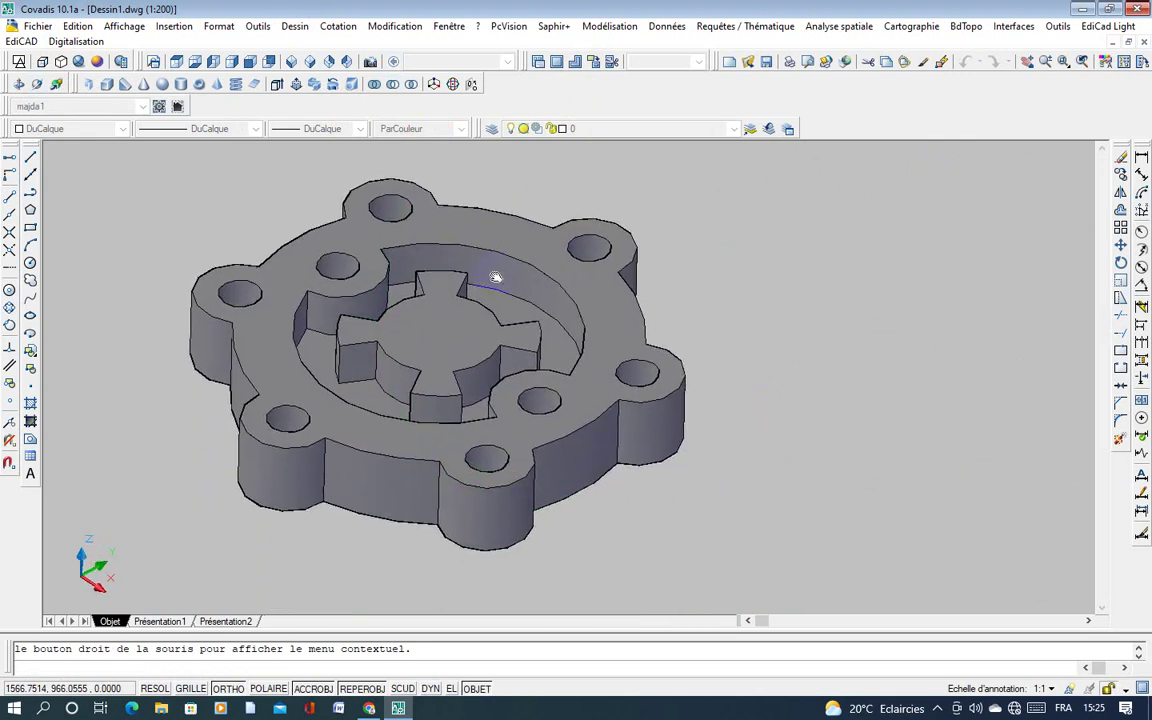
{"action": "key", "text": "Escape"}
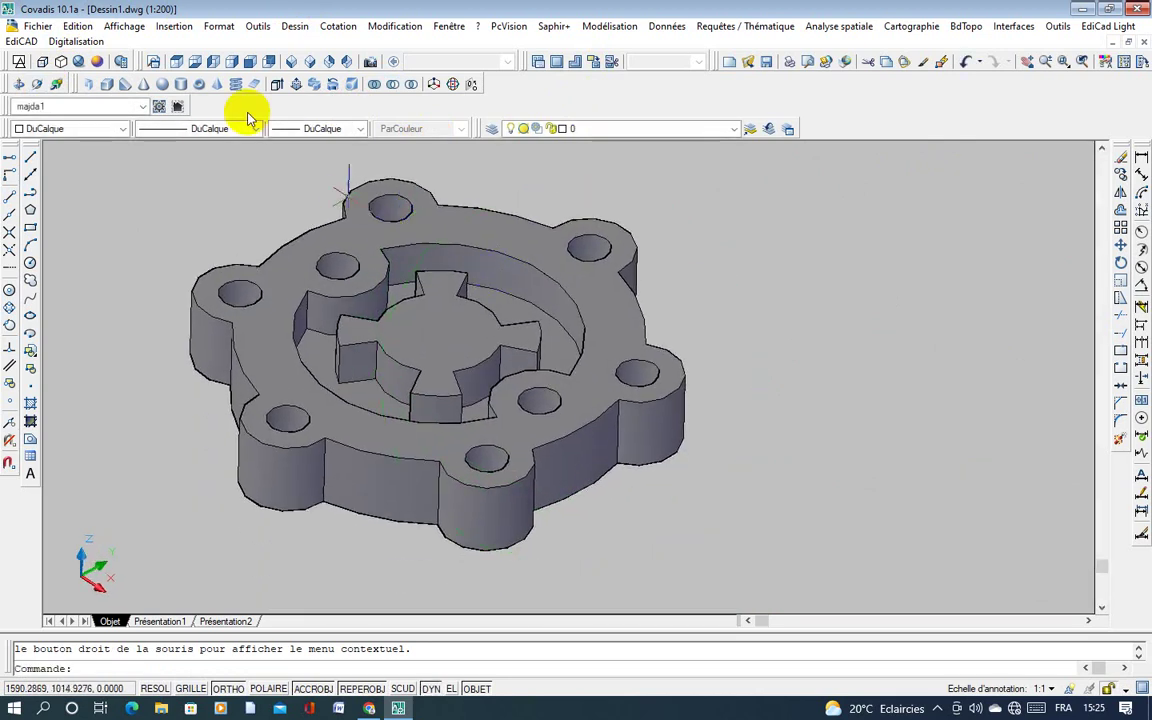
Step: Set the flange solid's colour to Cyan in the Properties toolbar
{"action": "left_click", "coordinate": [317, 268]}
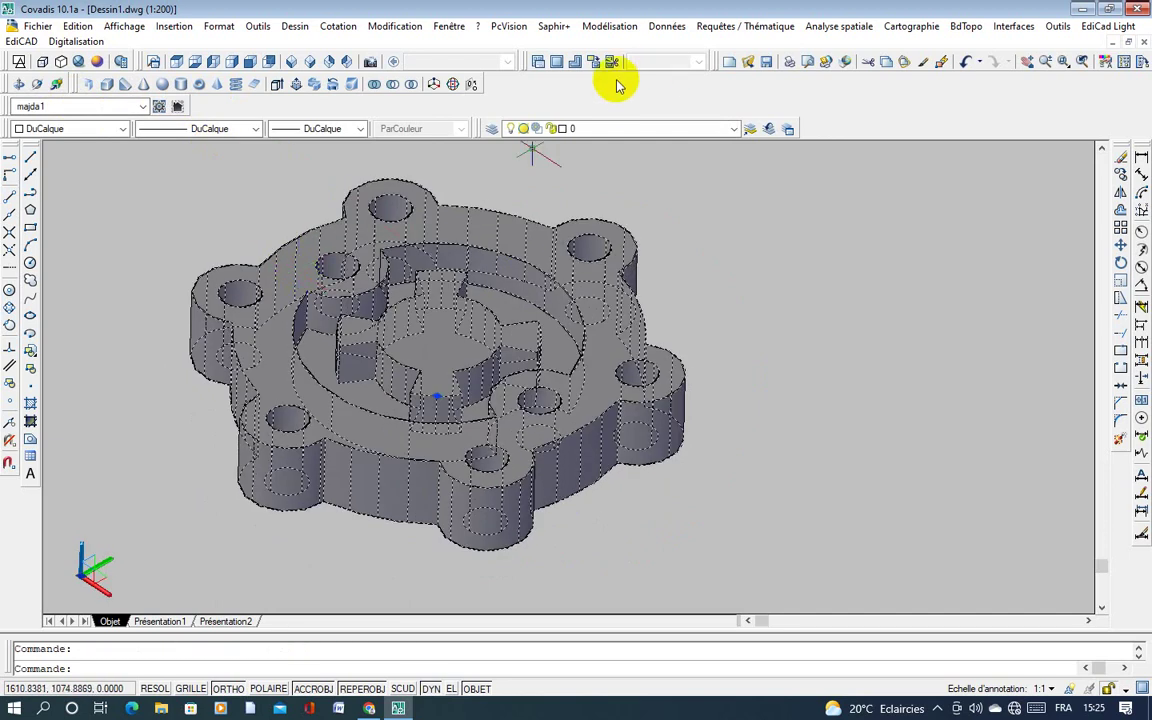
{"action": "left_click", "coordinate": [90, 129]}
{"action": "left_click", "coordinate": [45, 198]}
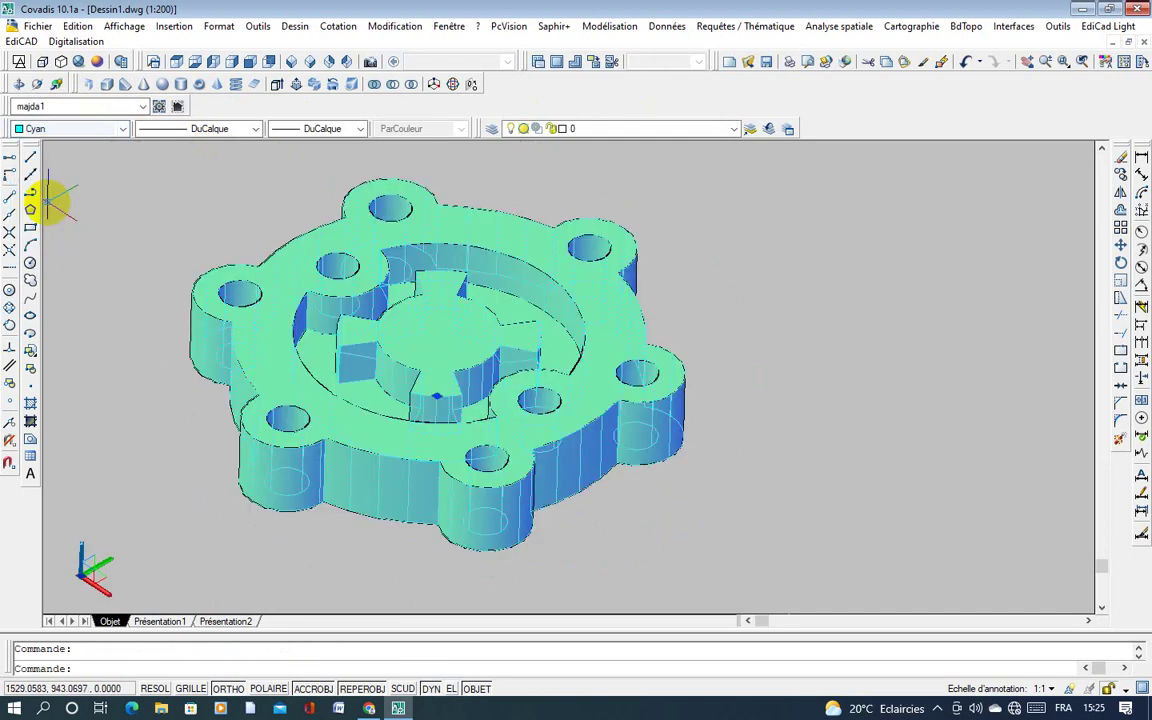
Step: Deselect the solid and adjust the view to show it beside its 2D plan and section
{"action": "key", "text": "ctrl+z"}
{"action": "key", "text": "ctrl+z"}
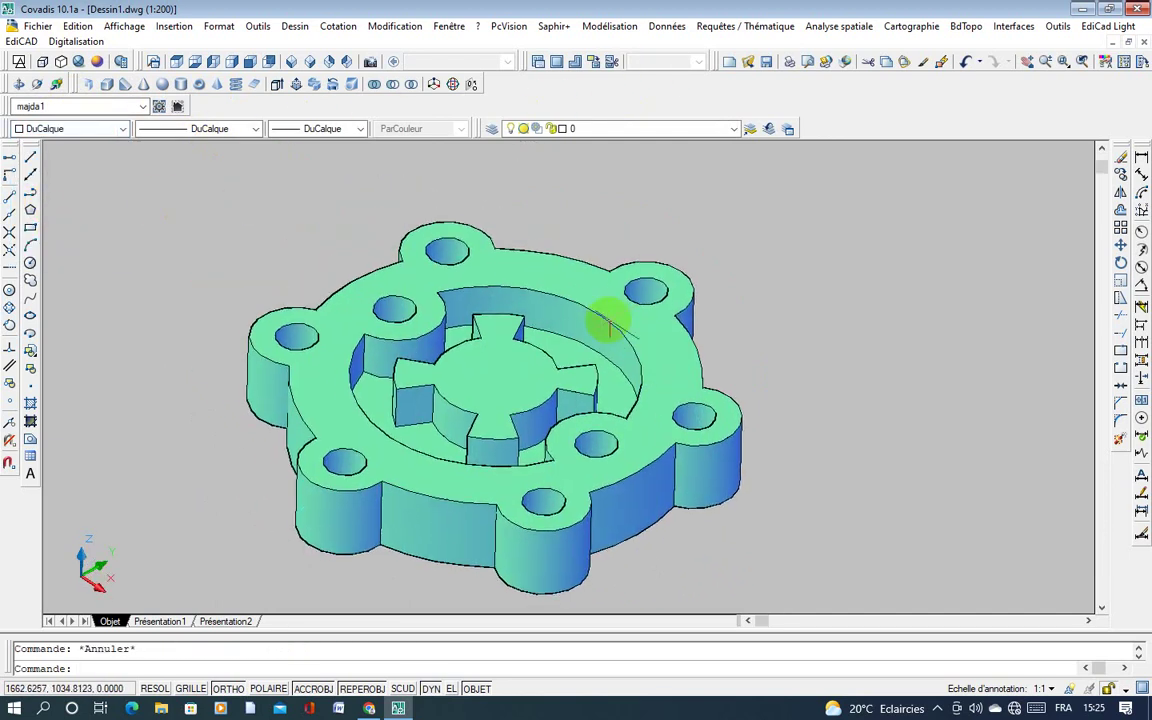
{"action": "key", "text": "ctrl+z"}
{"action": "key", "text": "ctrl+z"}
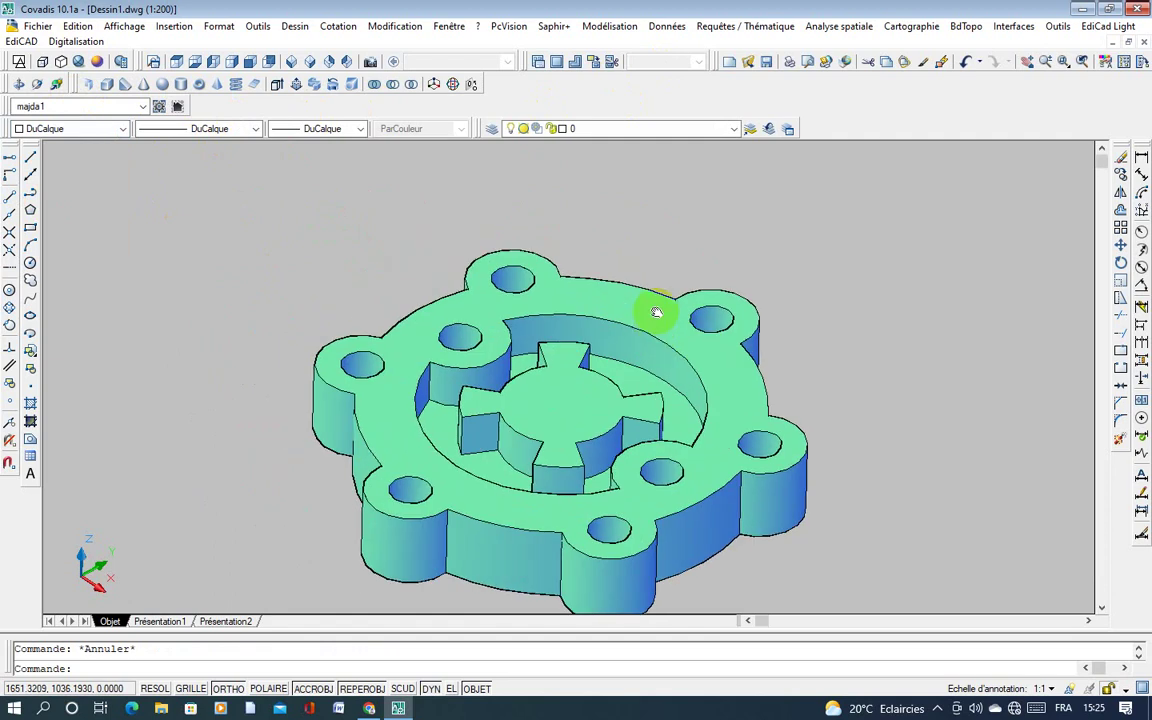
{"action": "key", "text": "ctrl+z"}
{"action": "key", "text": "ctrl+z"}
{"action": "key", "text": "ctrl+z"}
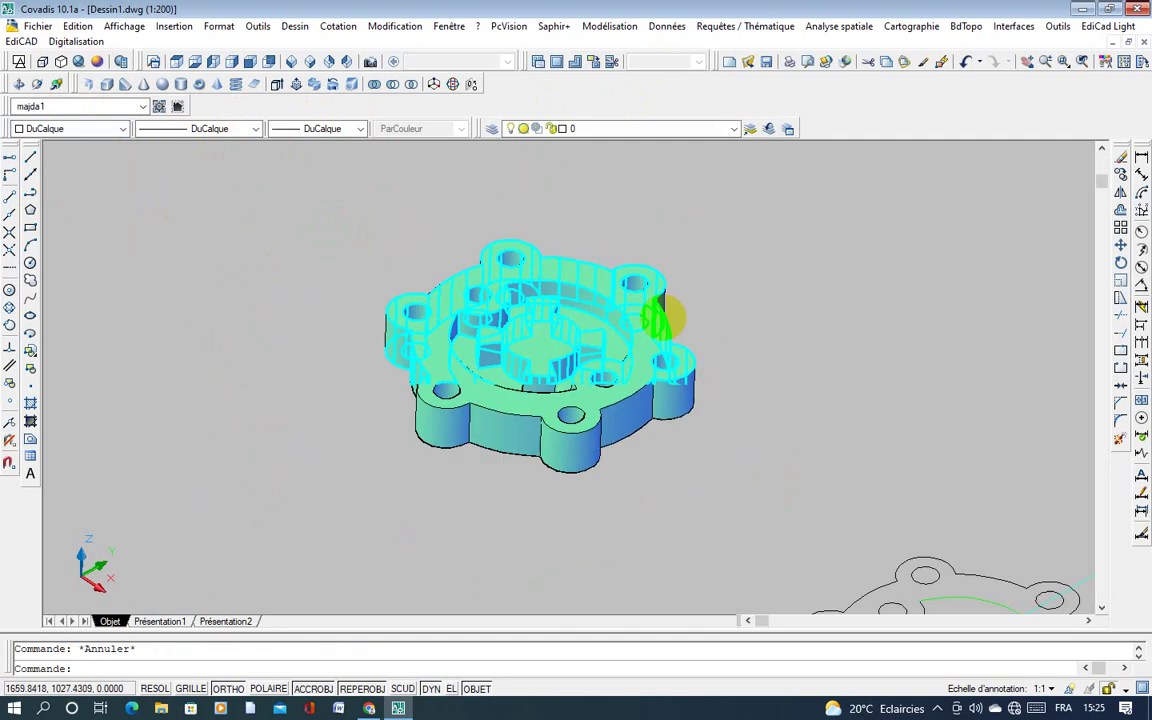
{"action": "key", "text": "ctrl+z"}
{"action": "key", "text": "ctrl+z"}
{"action": "key", "text": "ctrl+z"}
{"action": "key", "text": "ctrl+z"}
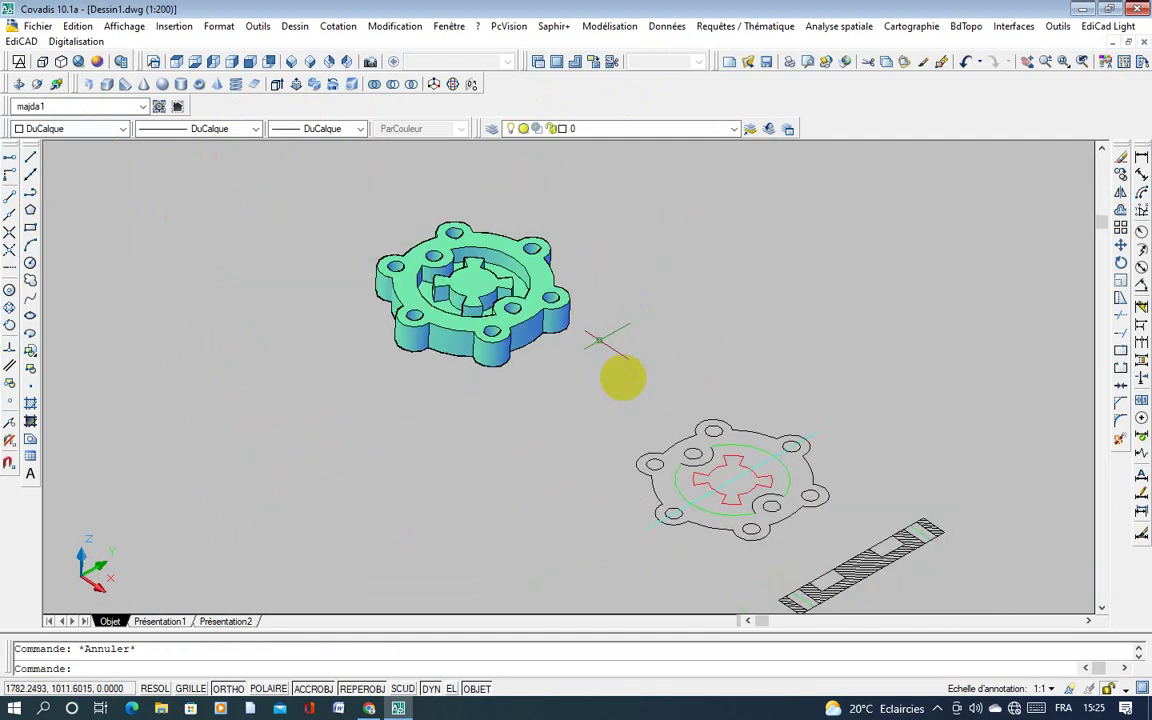
{"action": "key", "text": "ctrl+z"}
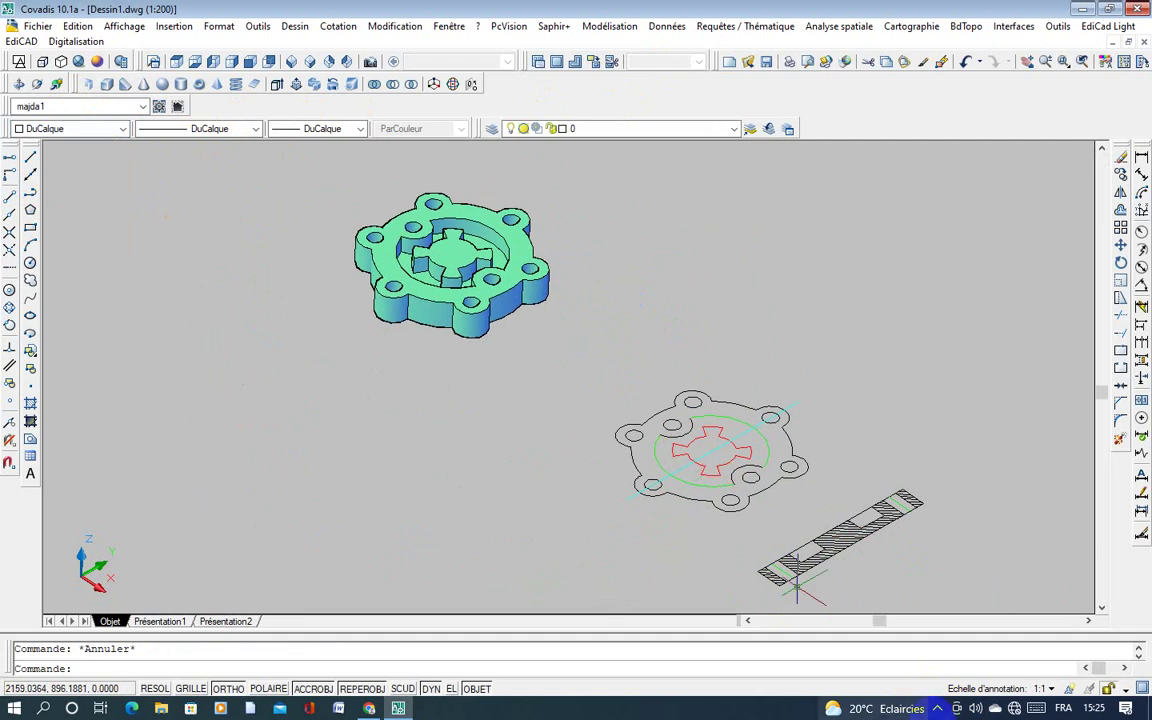